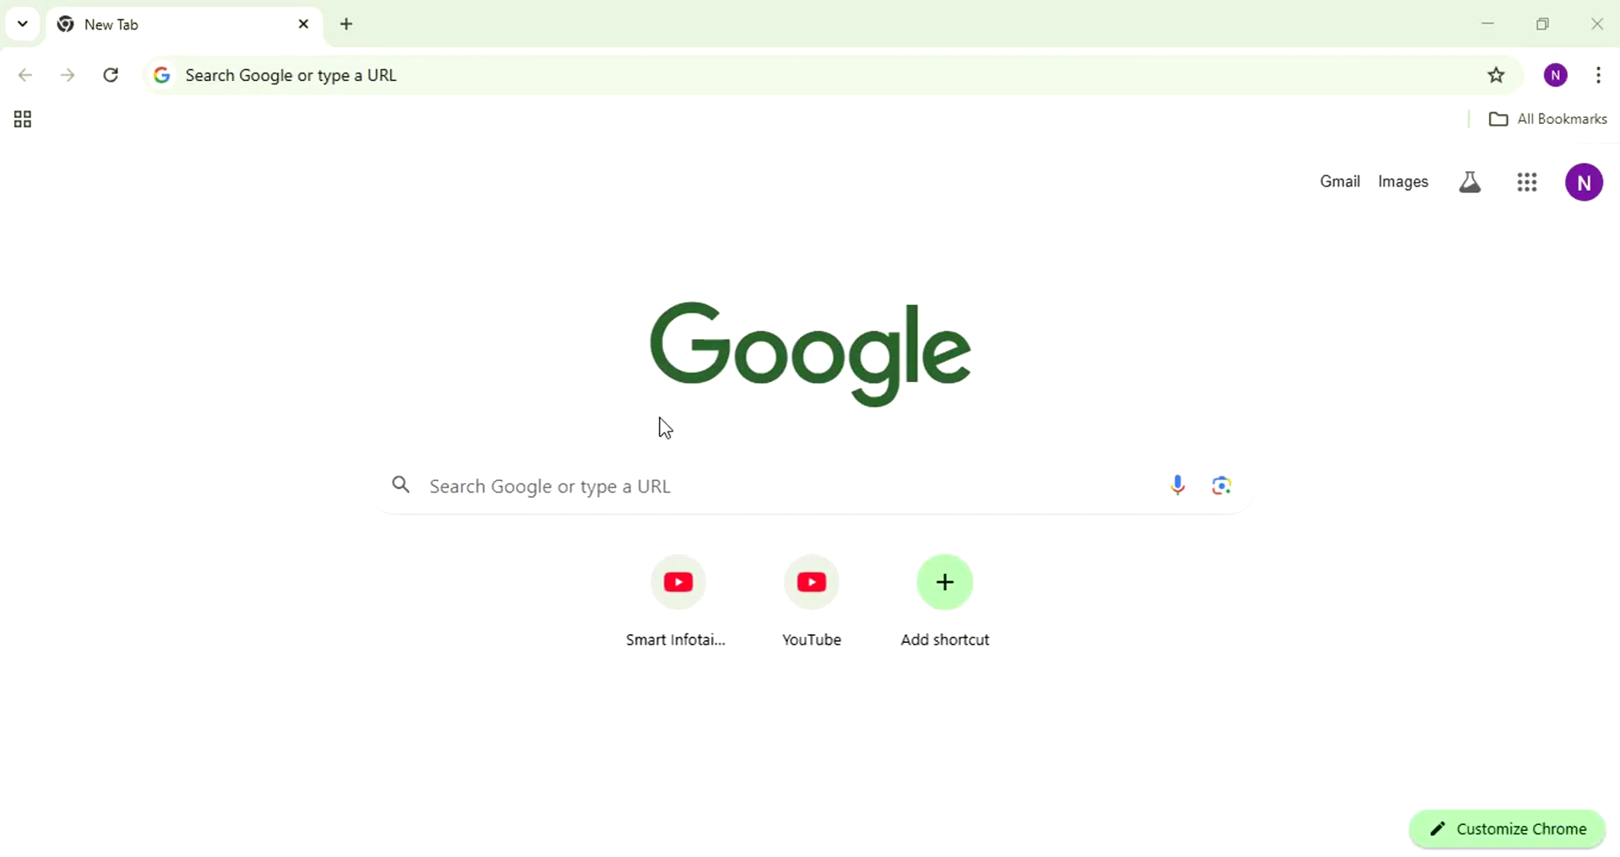
# - Search in Chrome's address bar for 'uni of verona'
pyautogui.press('super+s')
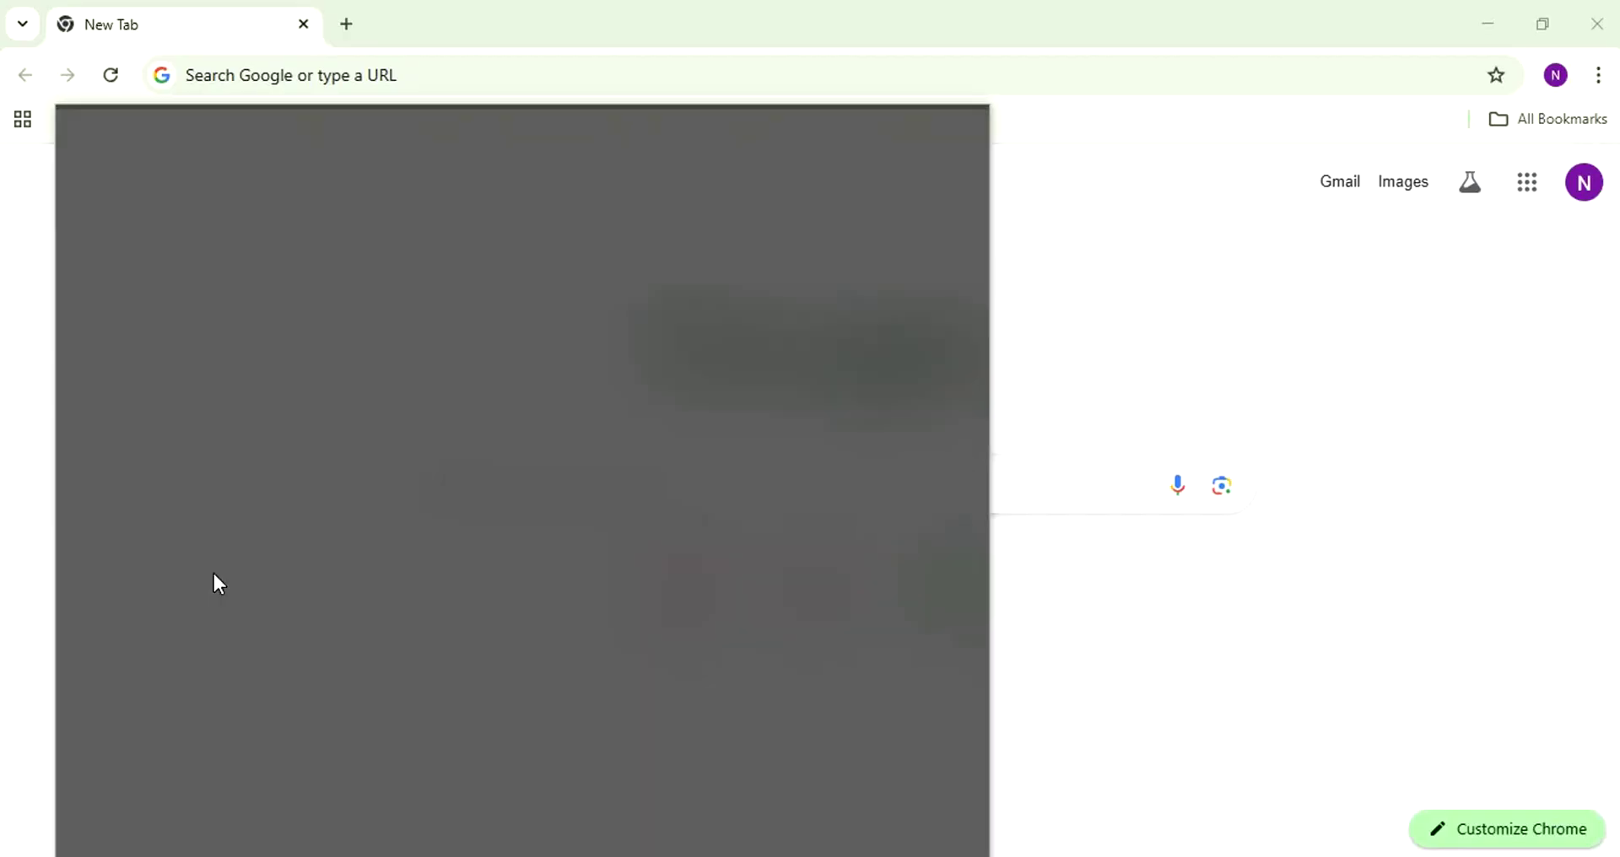
pyautogui.press('Escape')
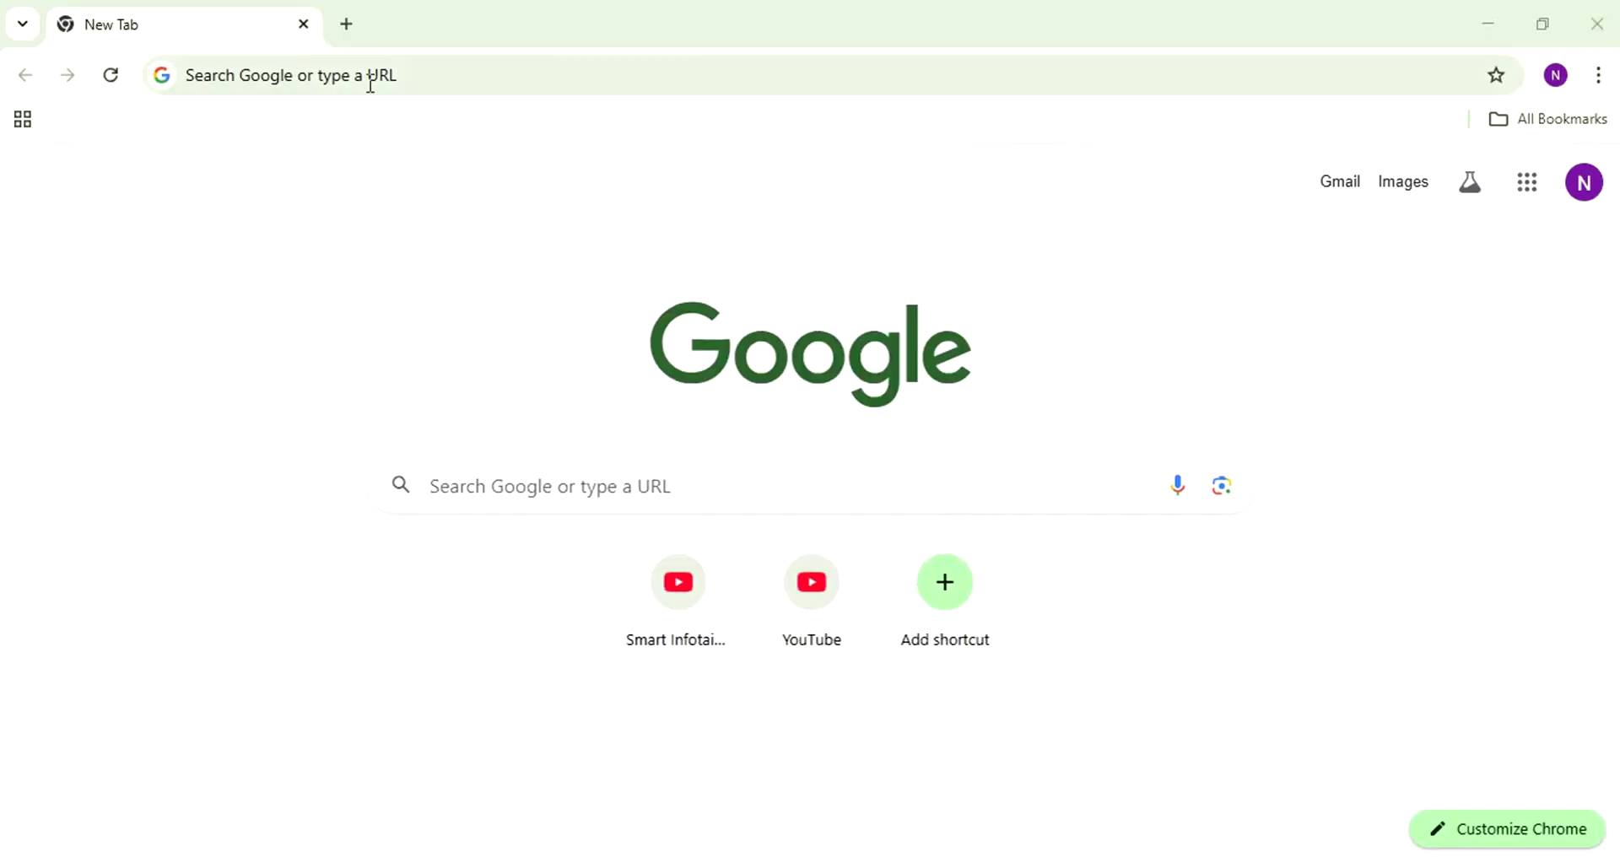
pyautogui.click(383, 81)
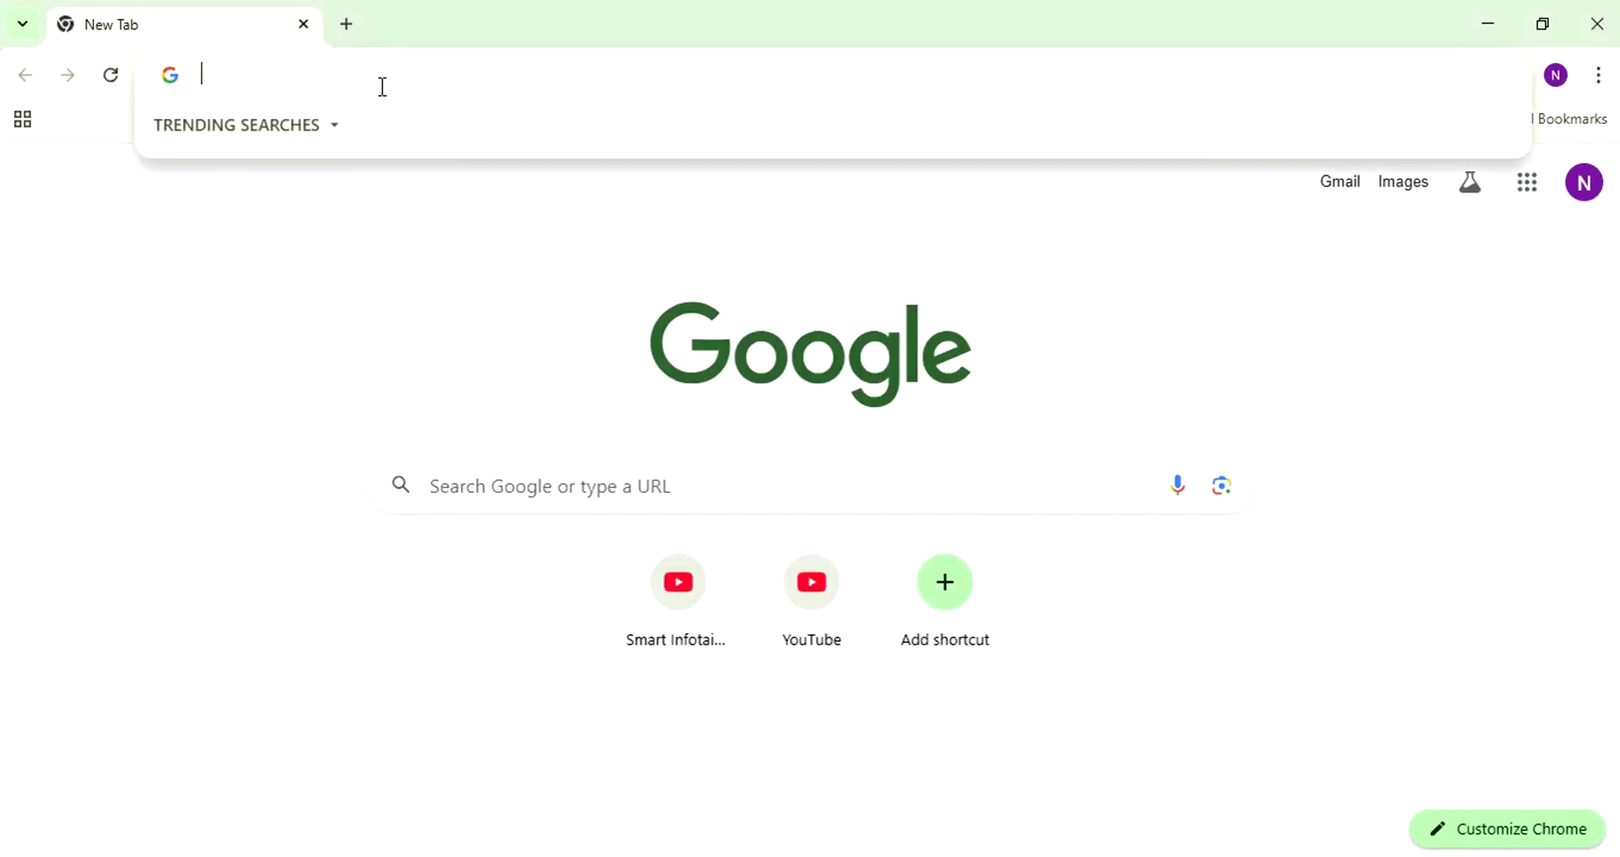
pyautogui.write('uni of verona')
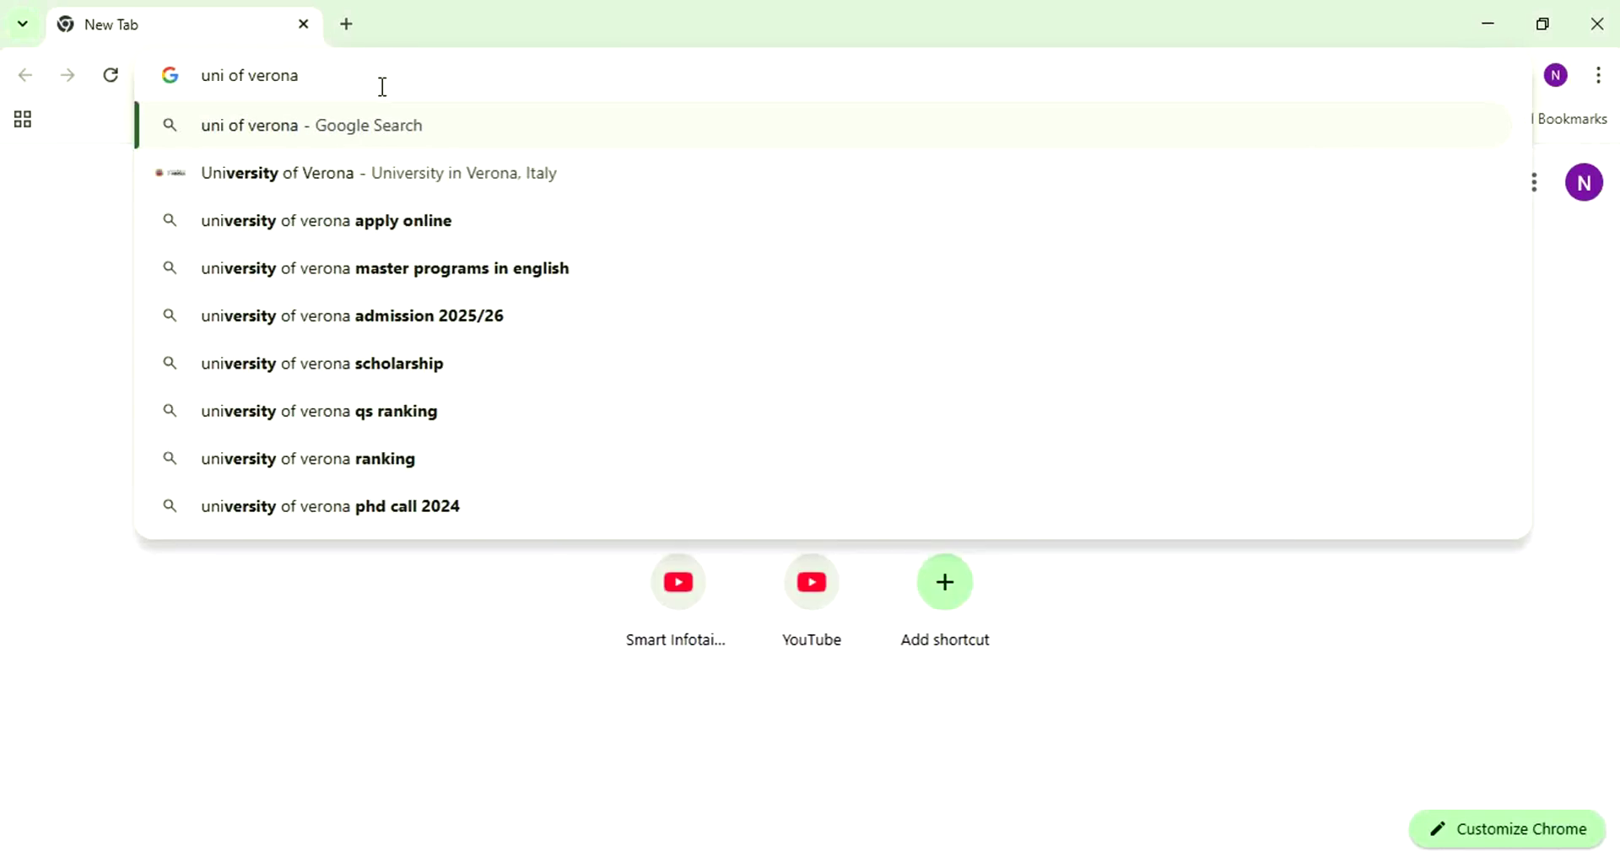
pyautogui.press('Return')
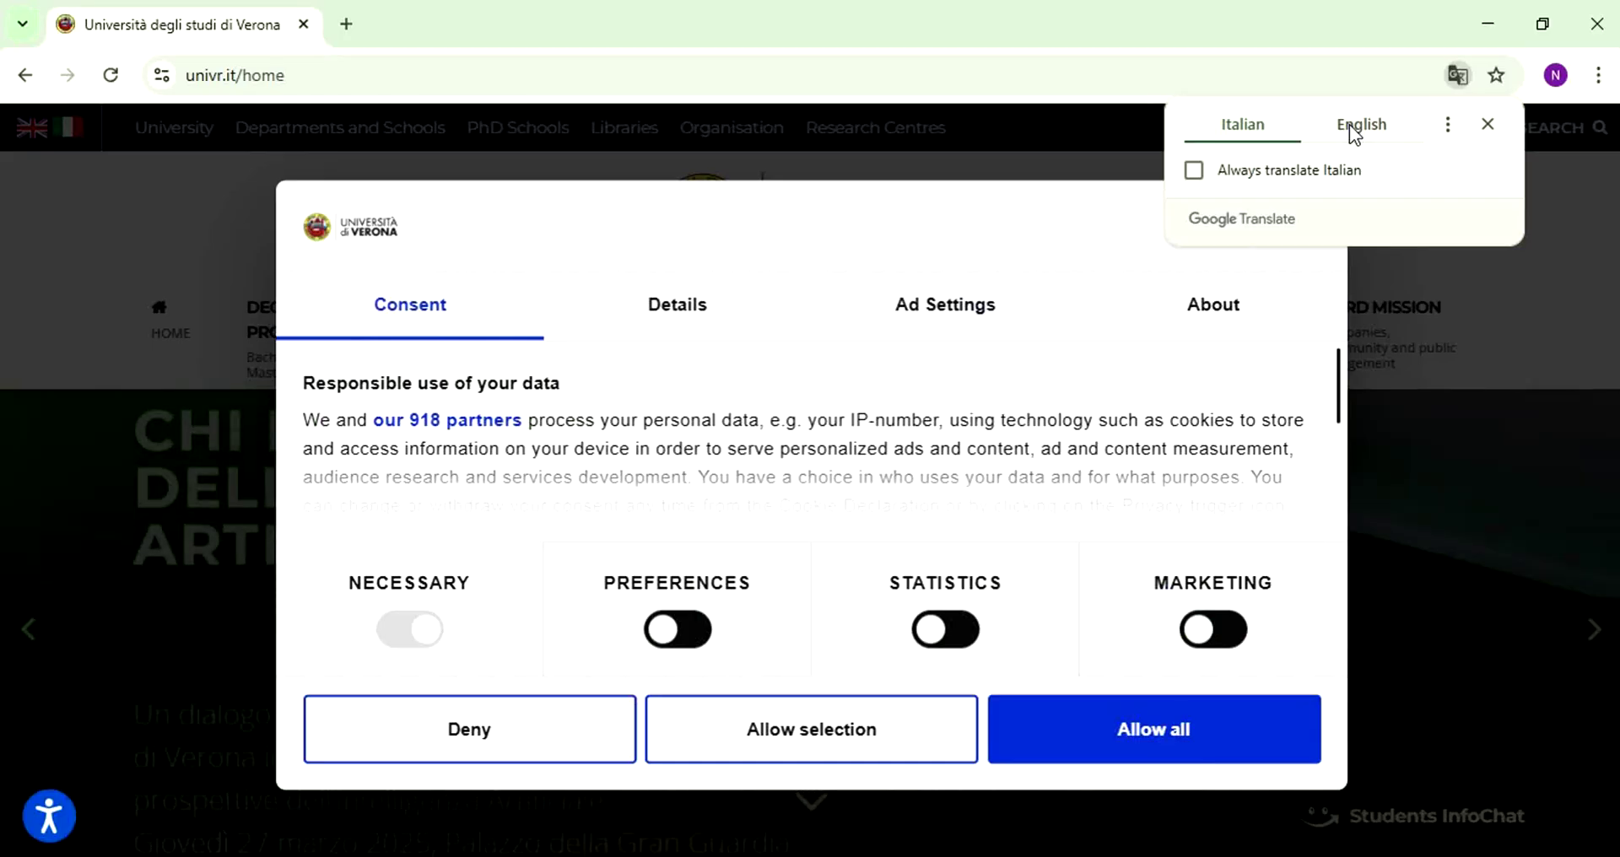
# - Translate the University of Verona homepage into English and allow all cookies
pyautogui.click(1350, 124)
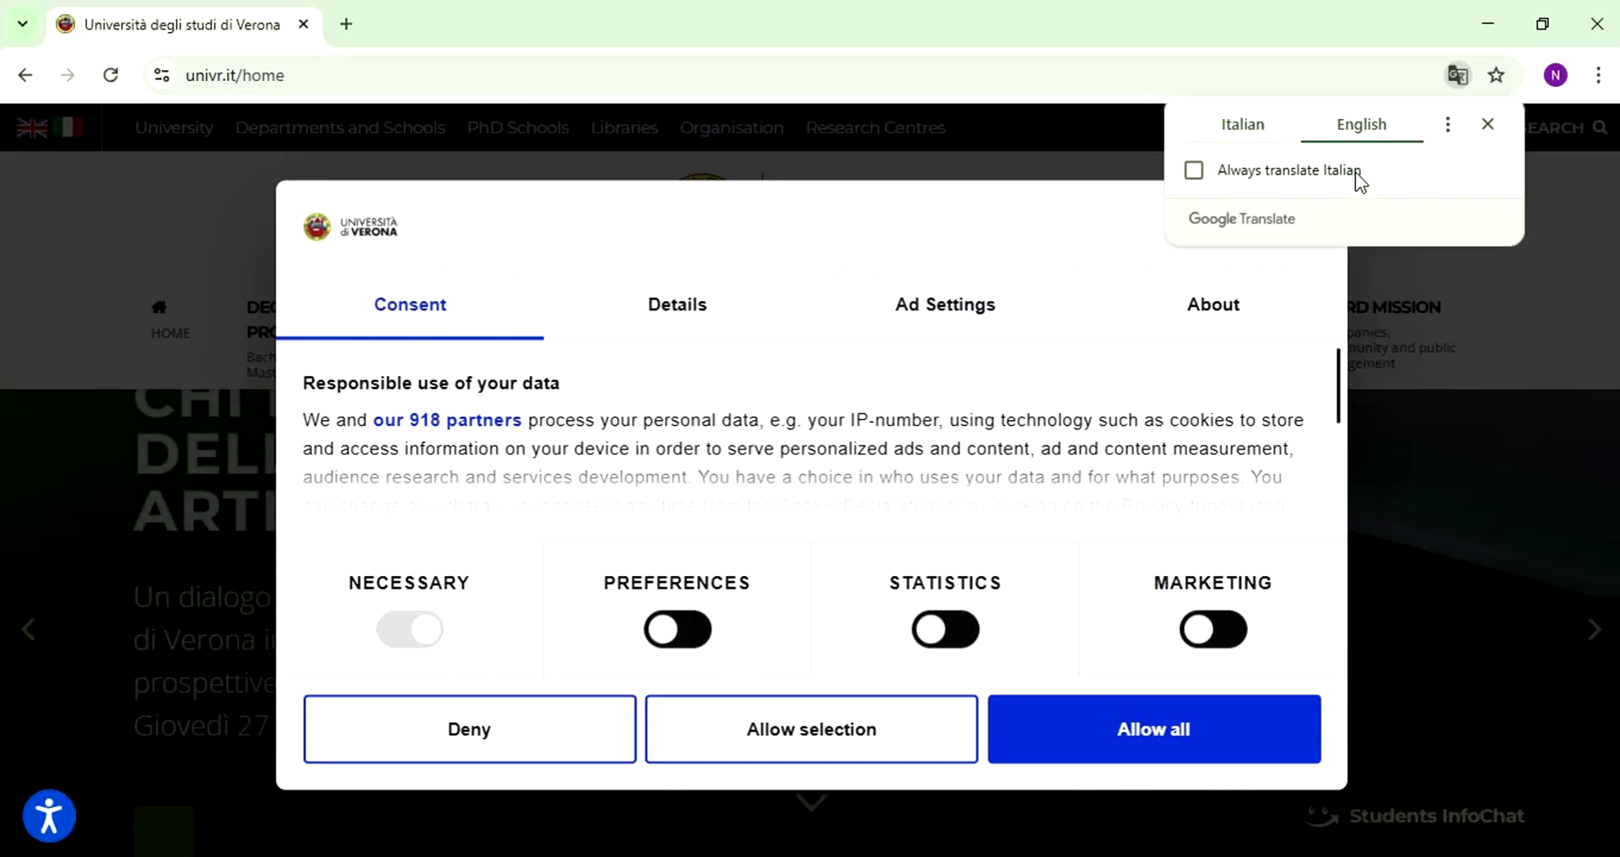
pyautogui.click(1125, 741)
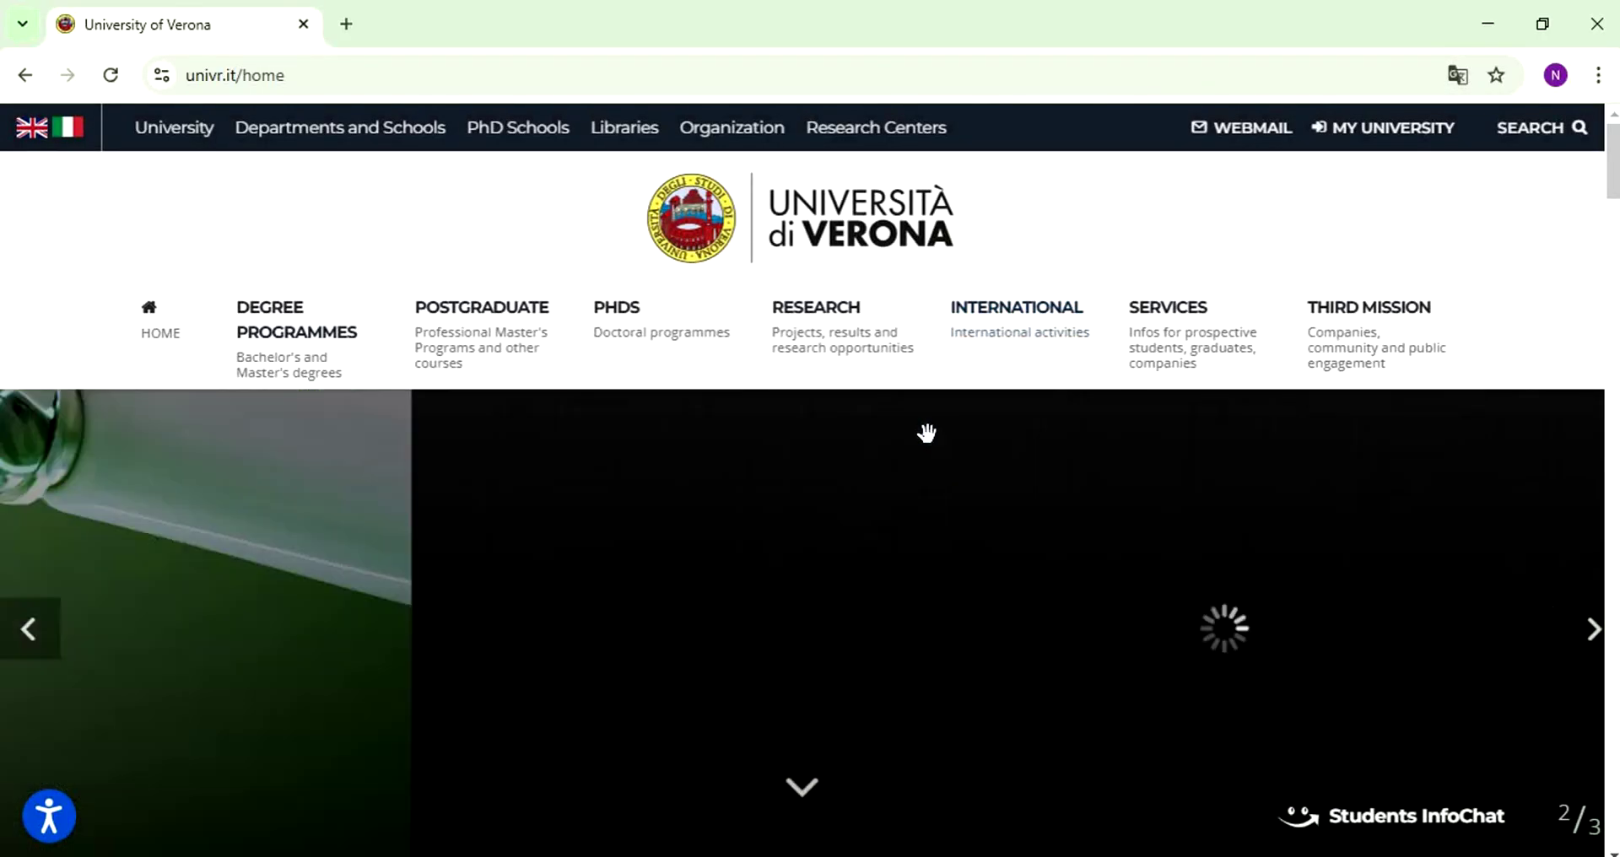
pyautogui.scroll(-5, 707, 386)
pyautogui.scroll(-4, 664, 390)
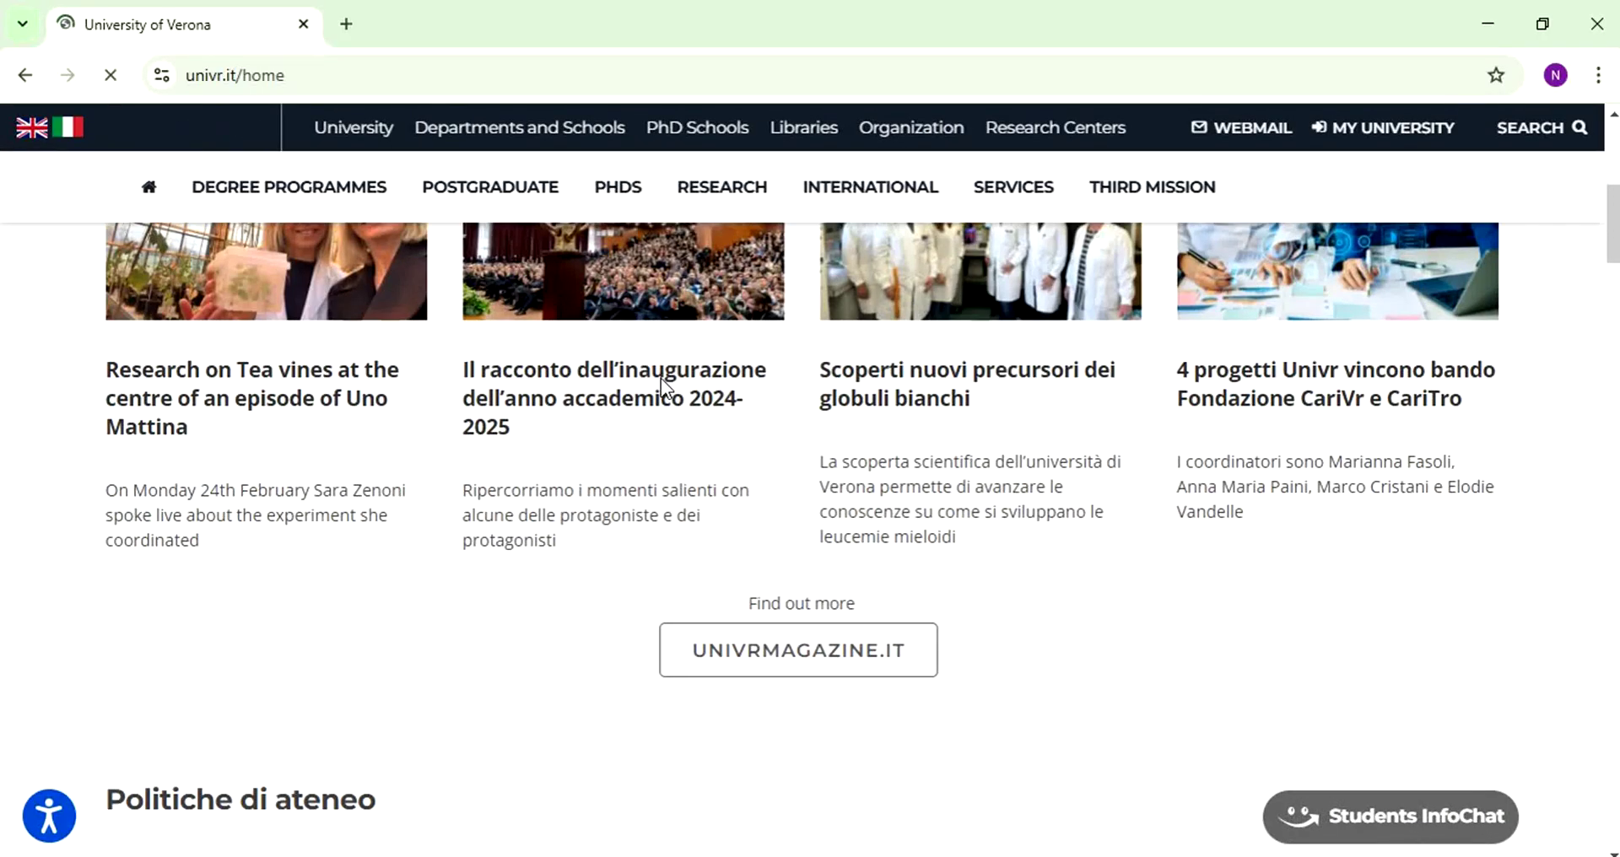
pyautogui.scroll(-7, 661, 387)
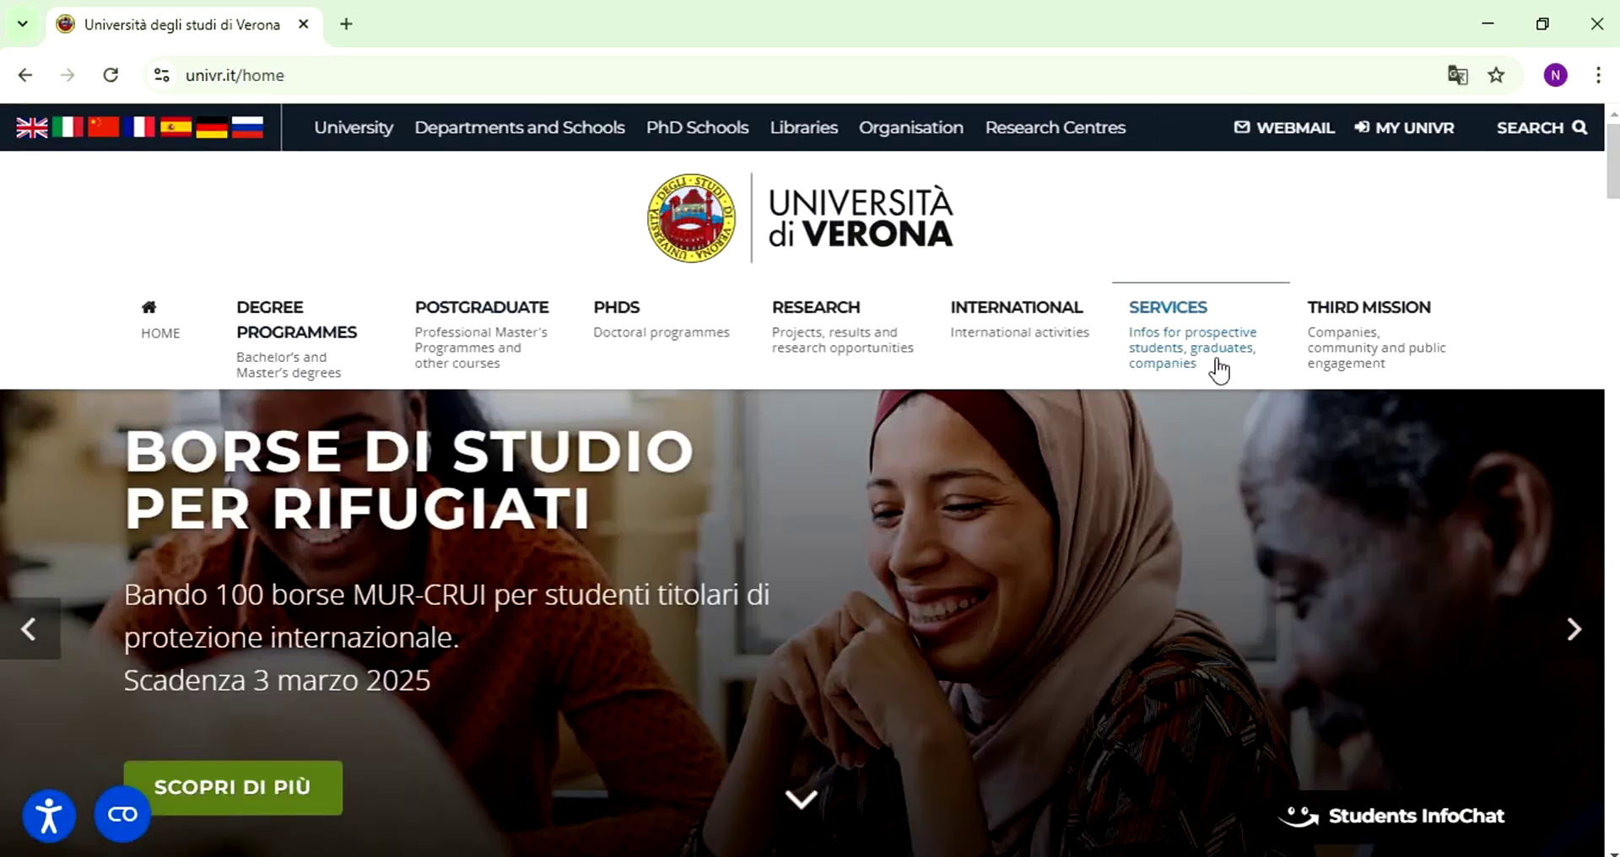
# - Go to the university's Services page from the header link
pyautogui.rightClick(1218, 369)
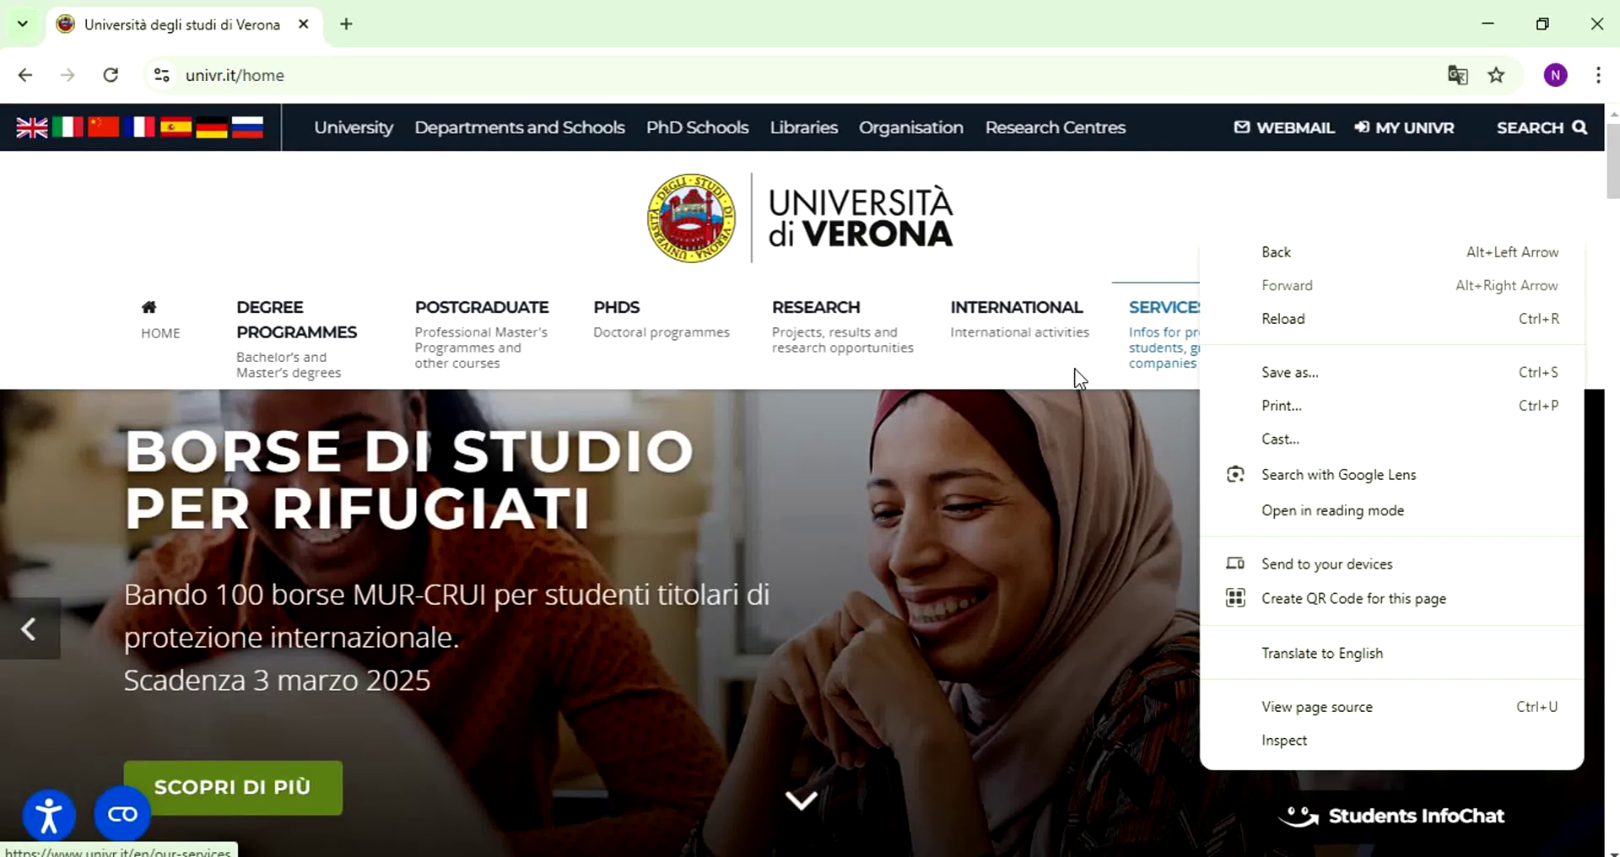
pyautogui.click(1078, 377)
pyautogui.click(1150, 358)
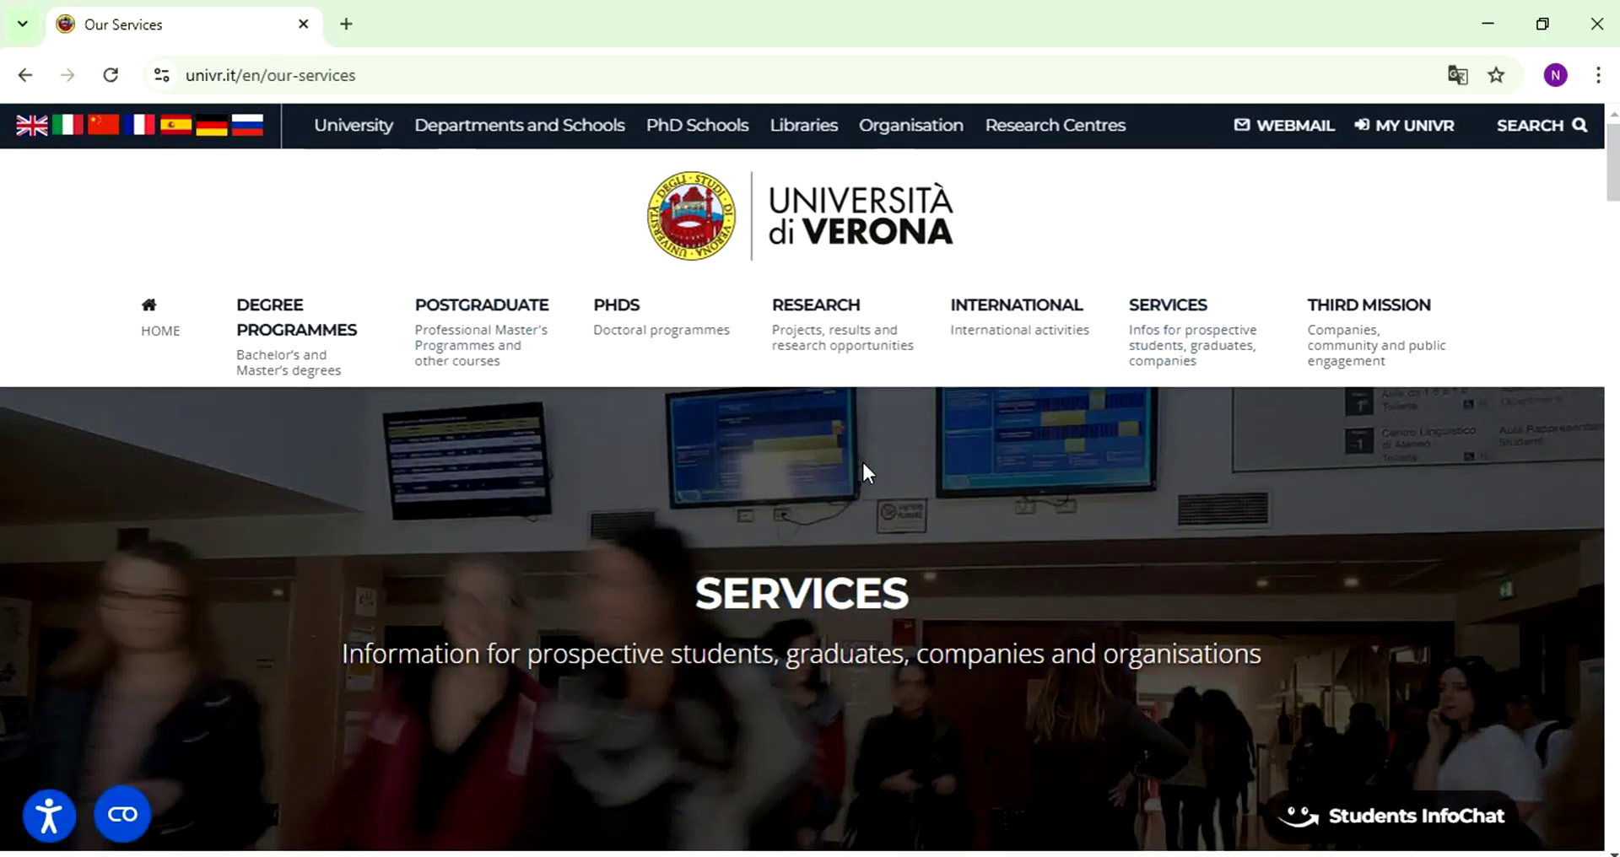
# - Open the Prospective students card from Our Services in a new background tab
pyautogui.scroll(-7, 862, 459)
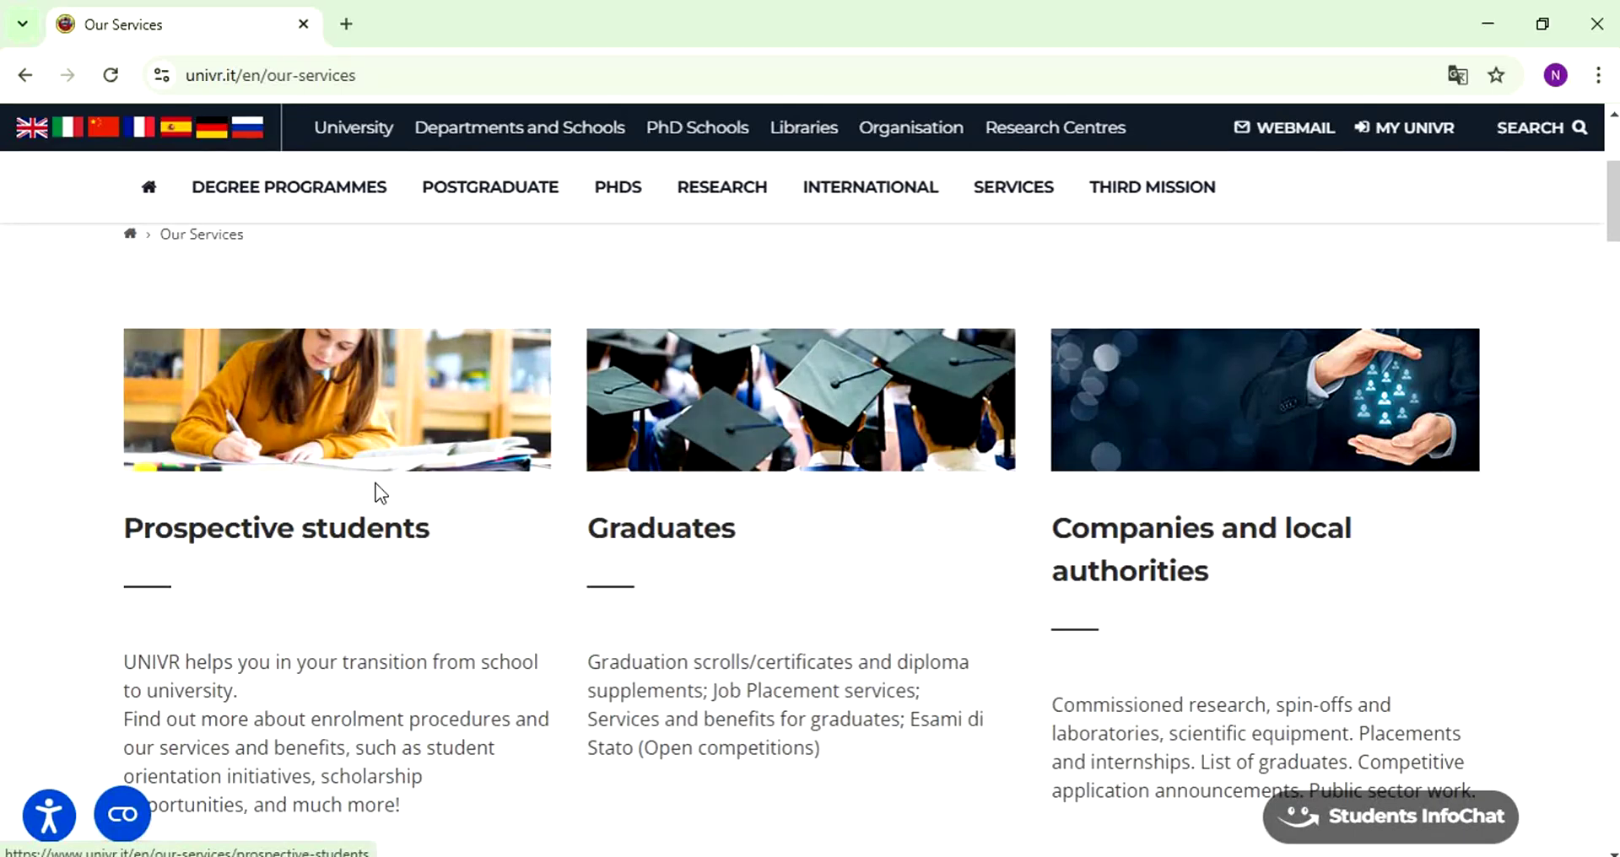
pyautogui.scroll(-3, 940, 533)
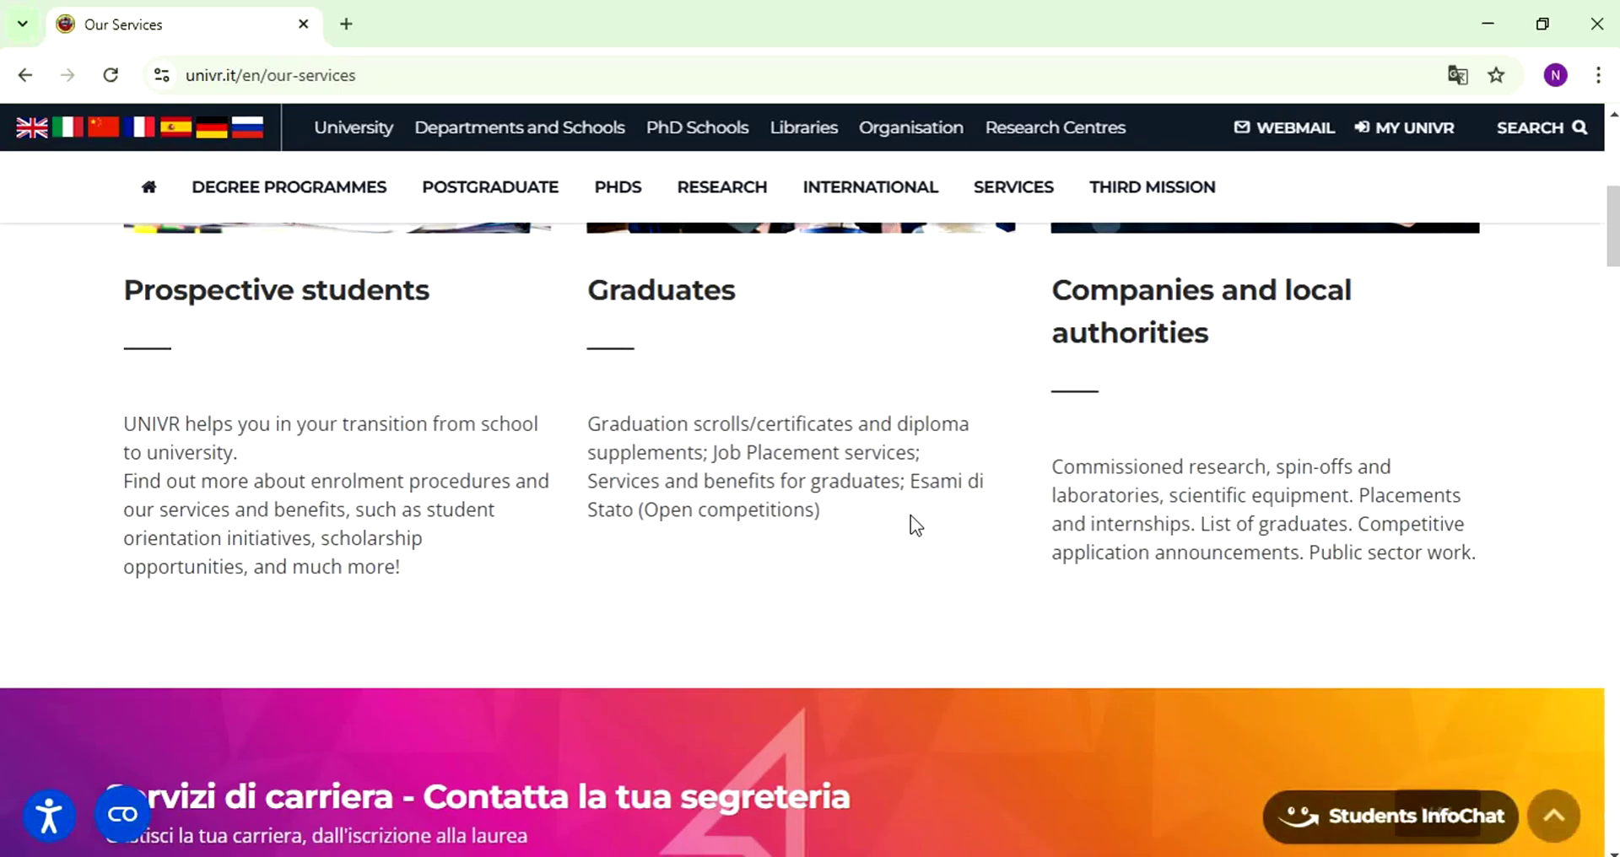
pyautogui.scroll(3, 910, 515)
pyautogui.scroll(-1, 896, 515)
pyautogui.scroll(2, 894, 519)
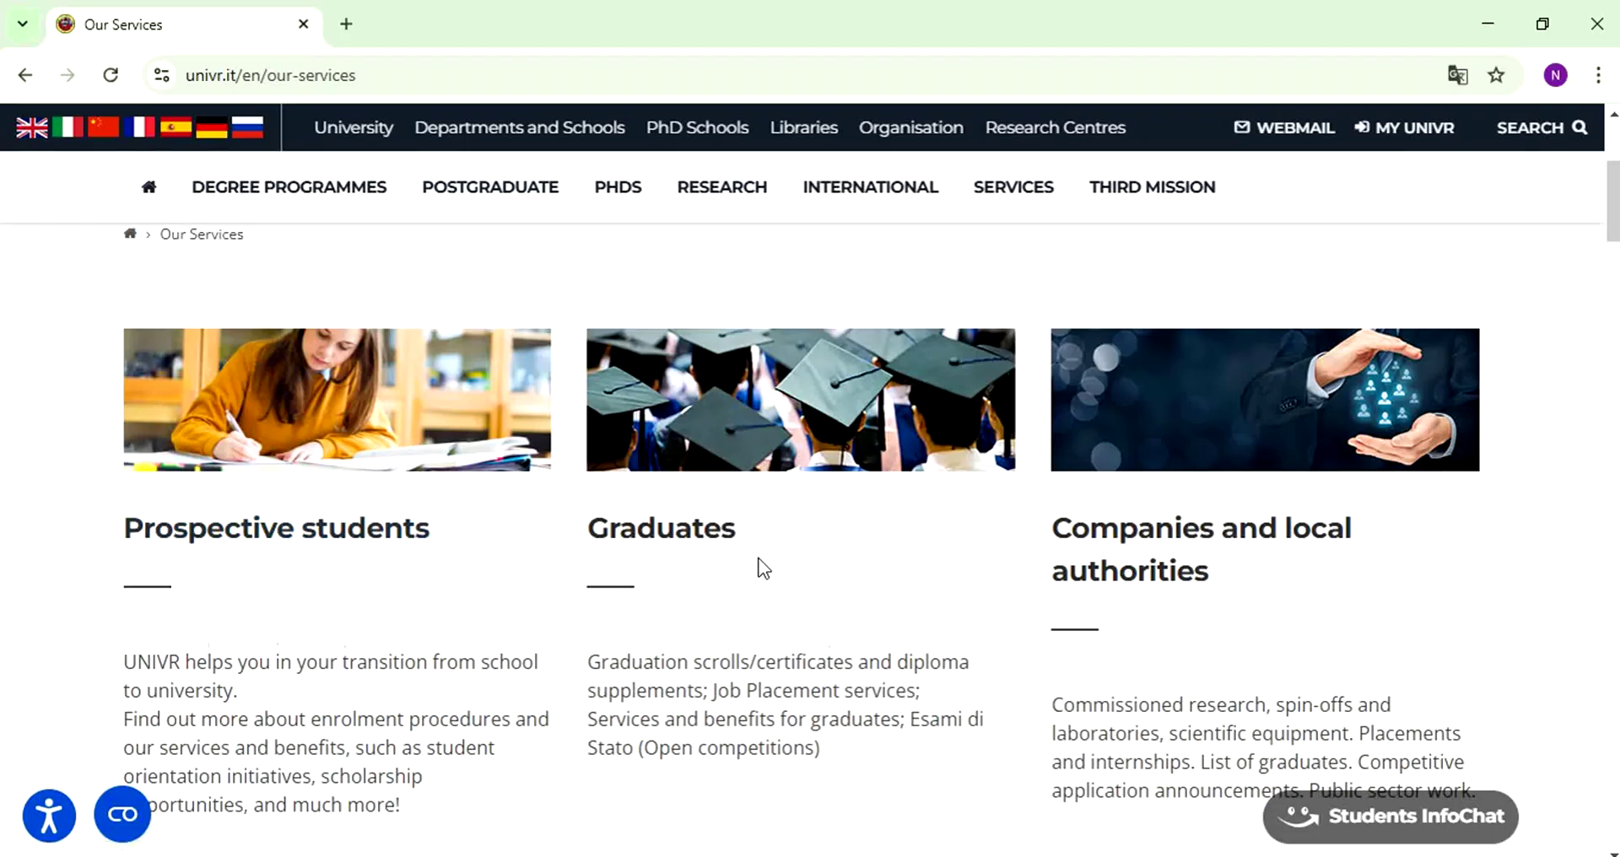
pyautogui.scroll(-3, 757, 559)
pyautogui.middleClick(382, 327)
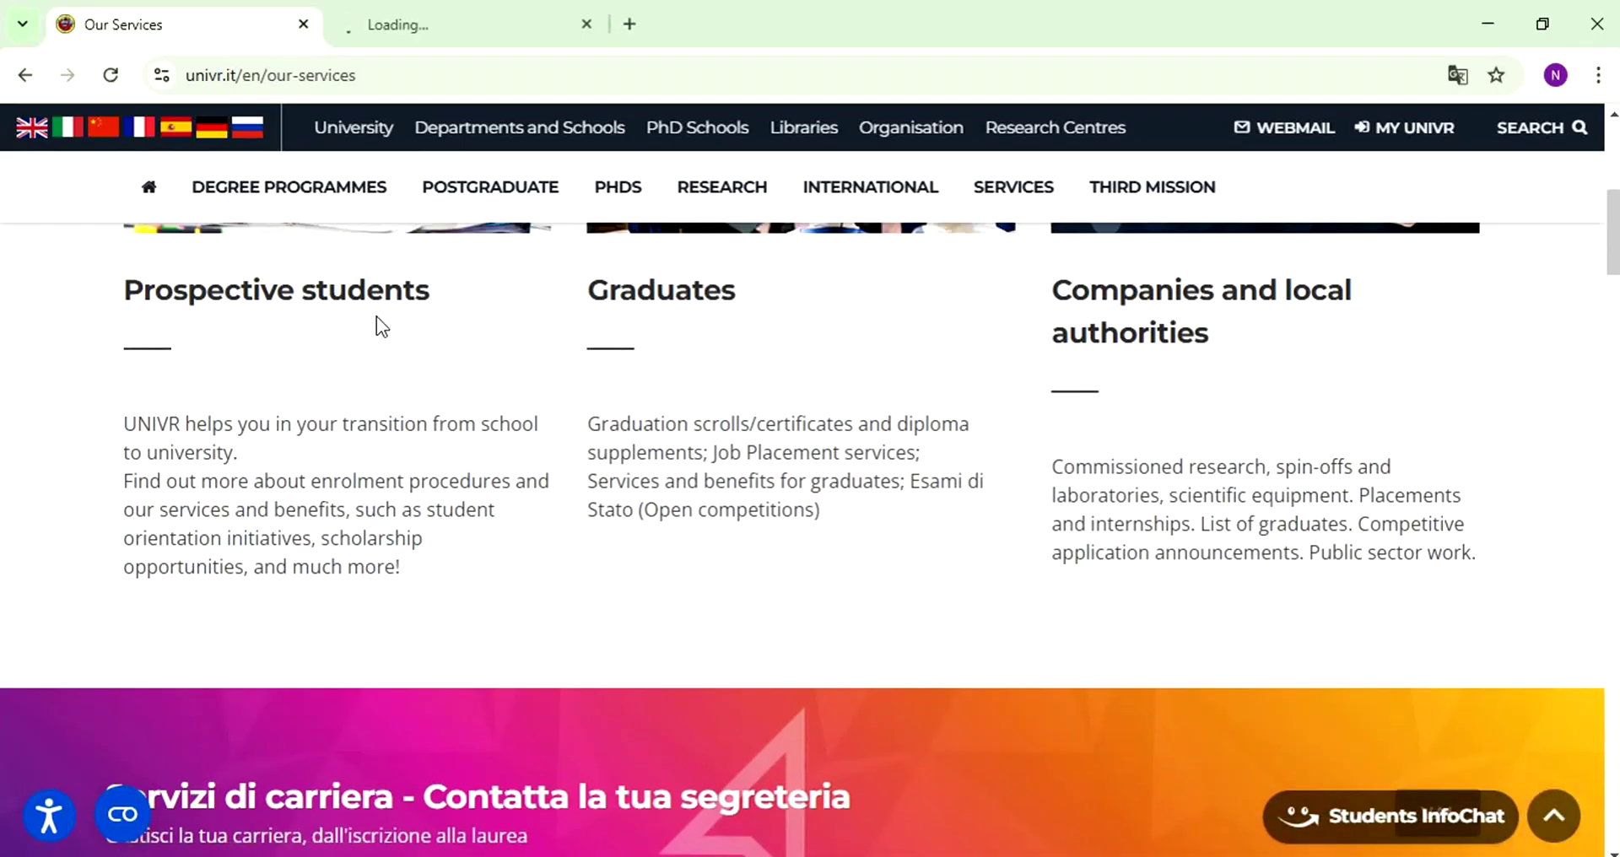
pyautogui.moveTo(443, 33)
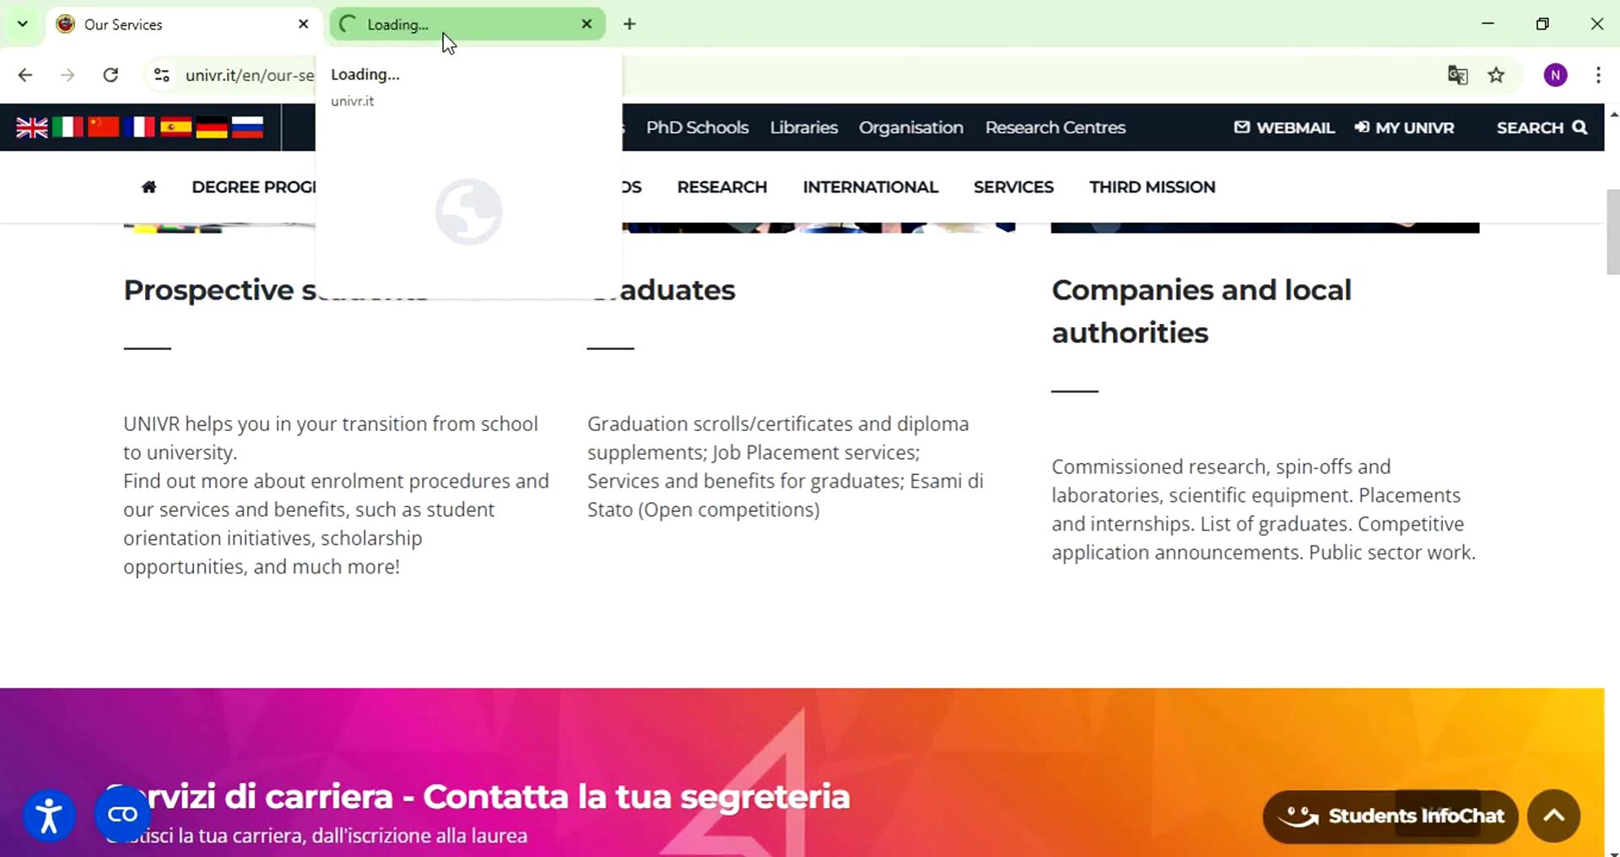
# - Switch to the prospective students tab and translate it into English
pyautogui.click(443, 33)
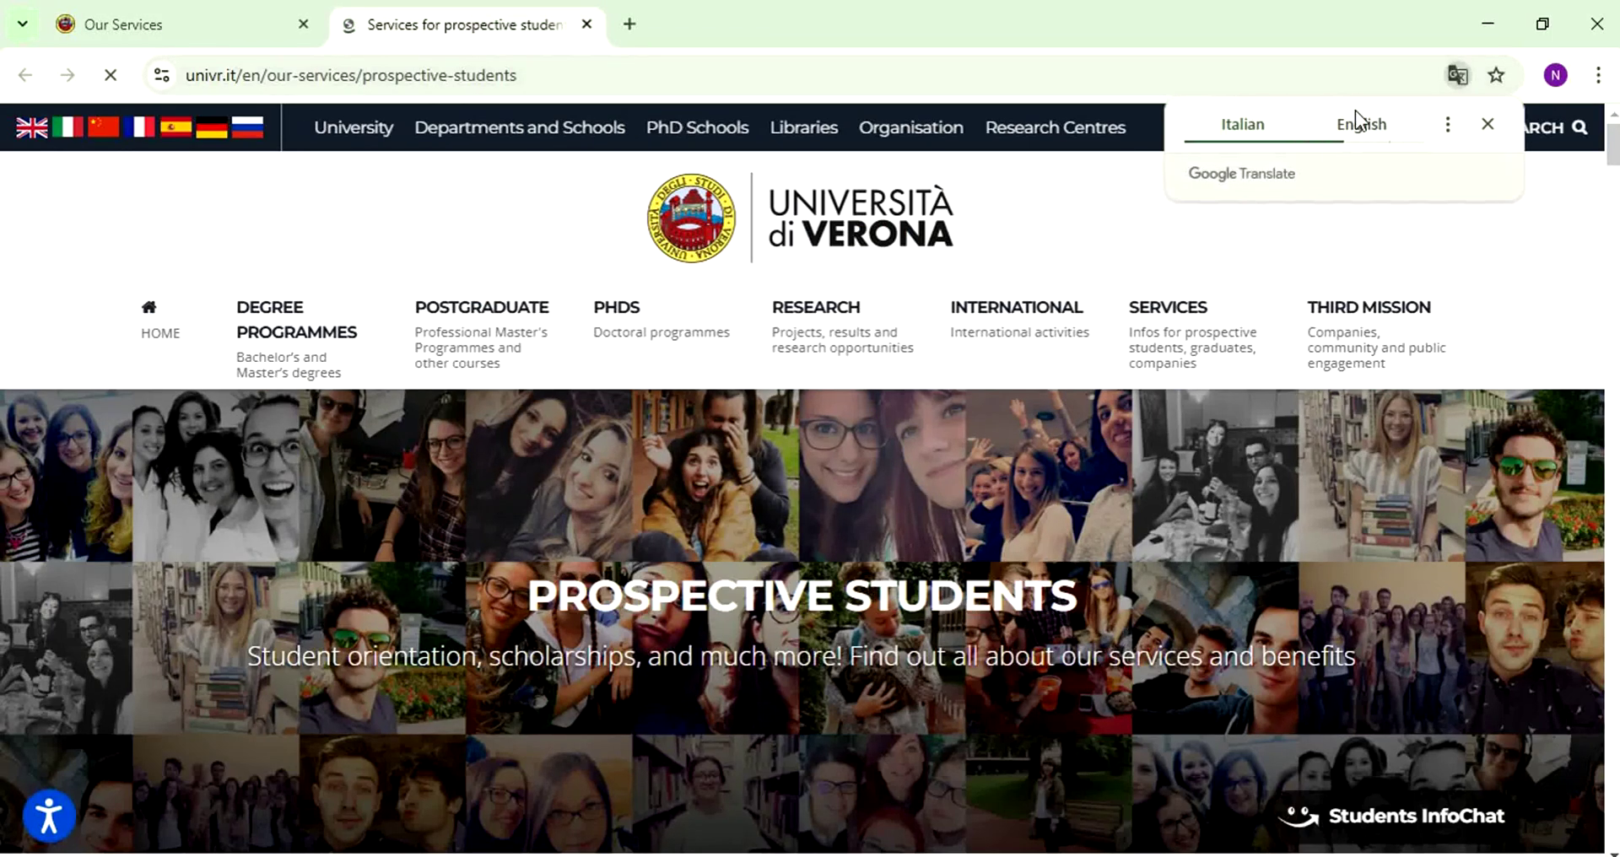
pyautogui.click(1358, 125)
pyautogui.scroll(-5, 163, 426)
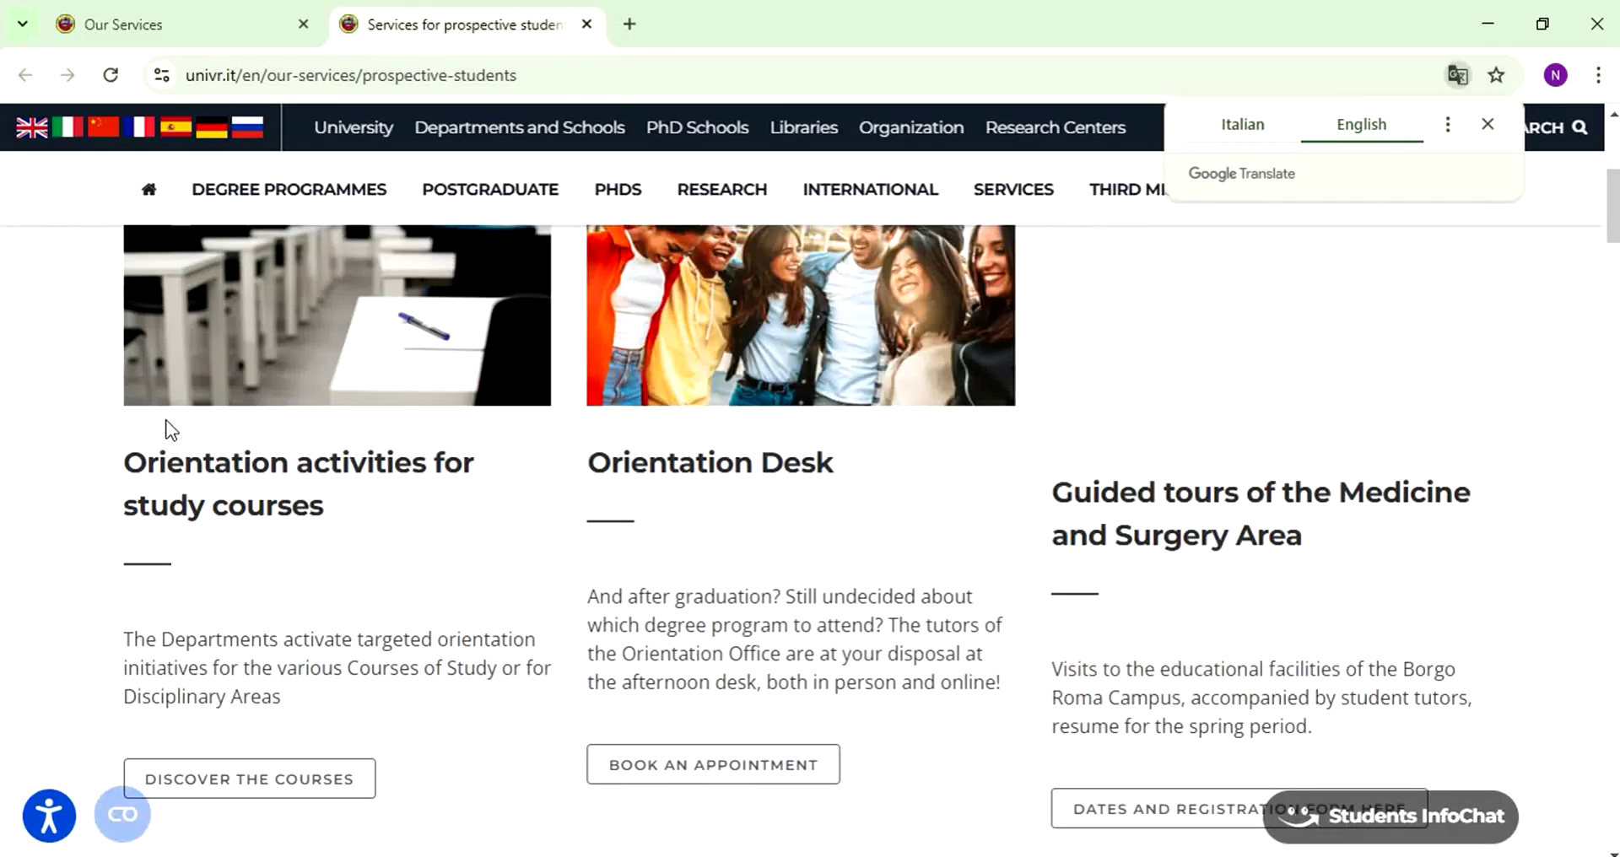
pyautogui.scroll(-3, 224, 603)
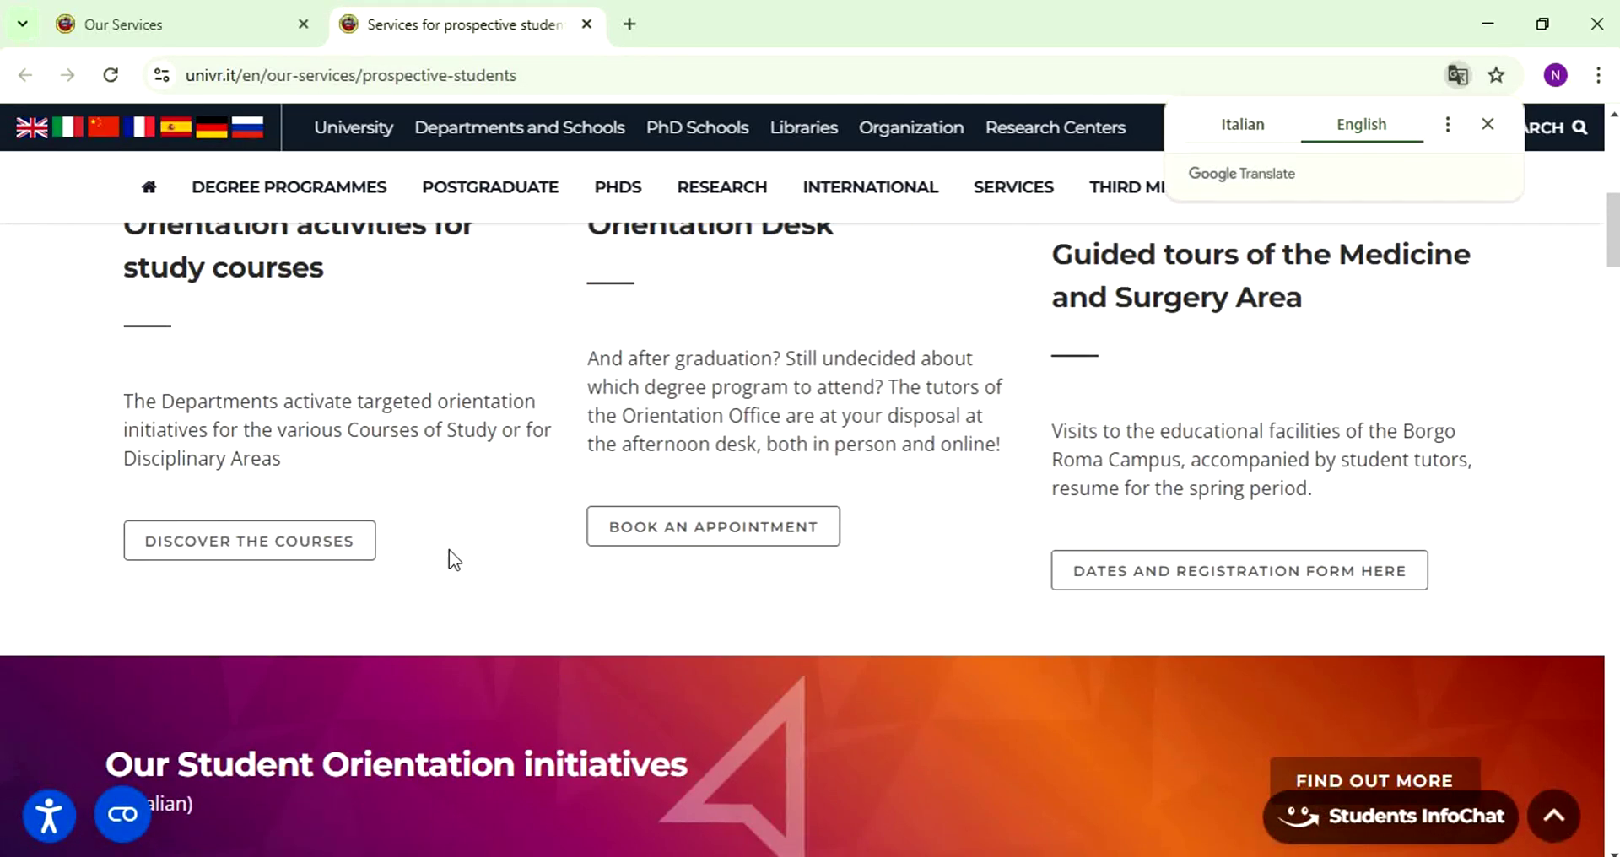
# - Open Enrollment for International Students in a new tab
pyautogui.scroll(6, 205, 605)
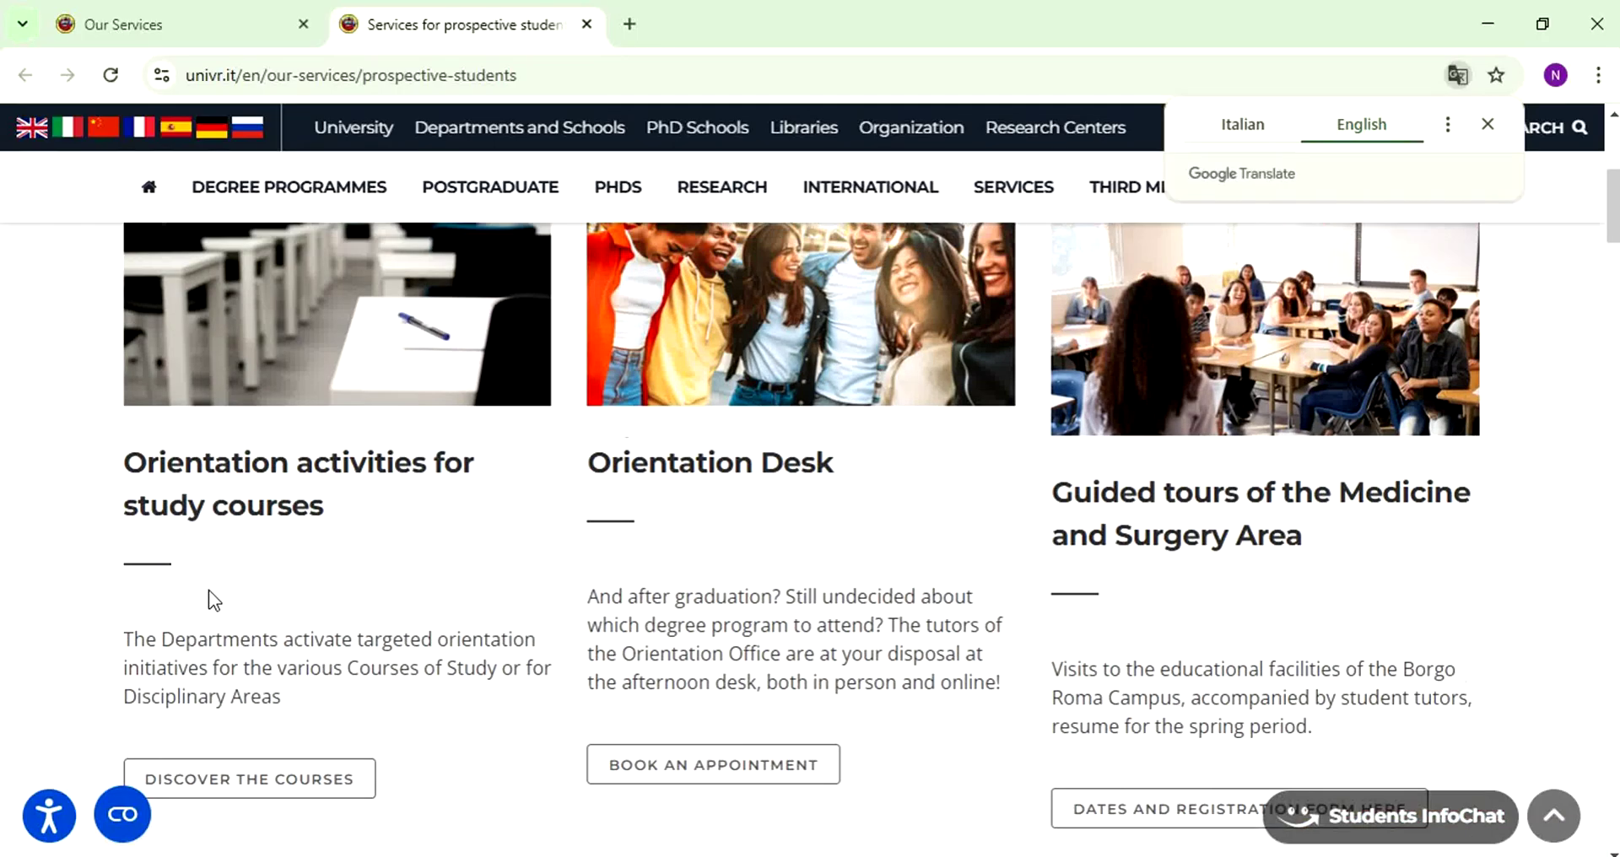
pyautogui.scroll(-15, 289, 604)
pyautogui.scroll(-8, 561, 544)
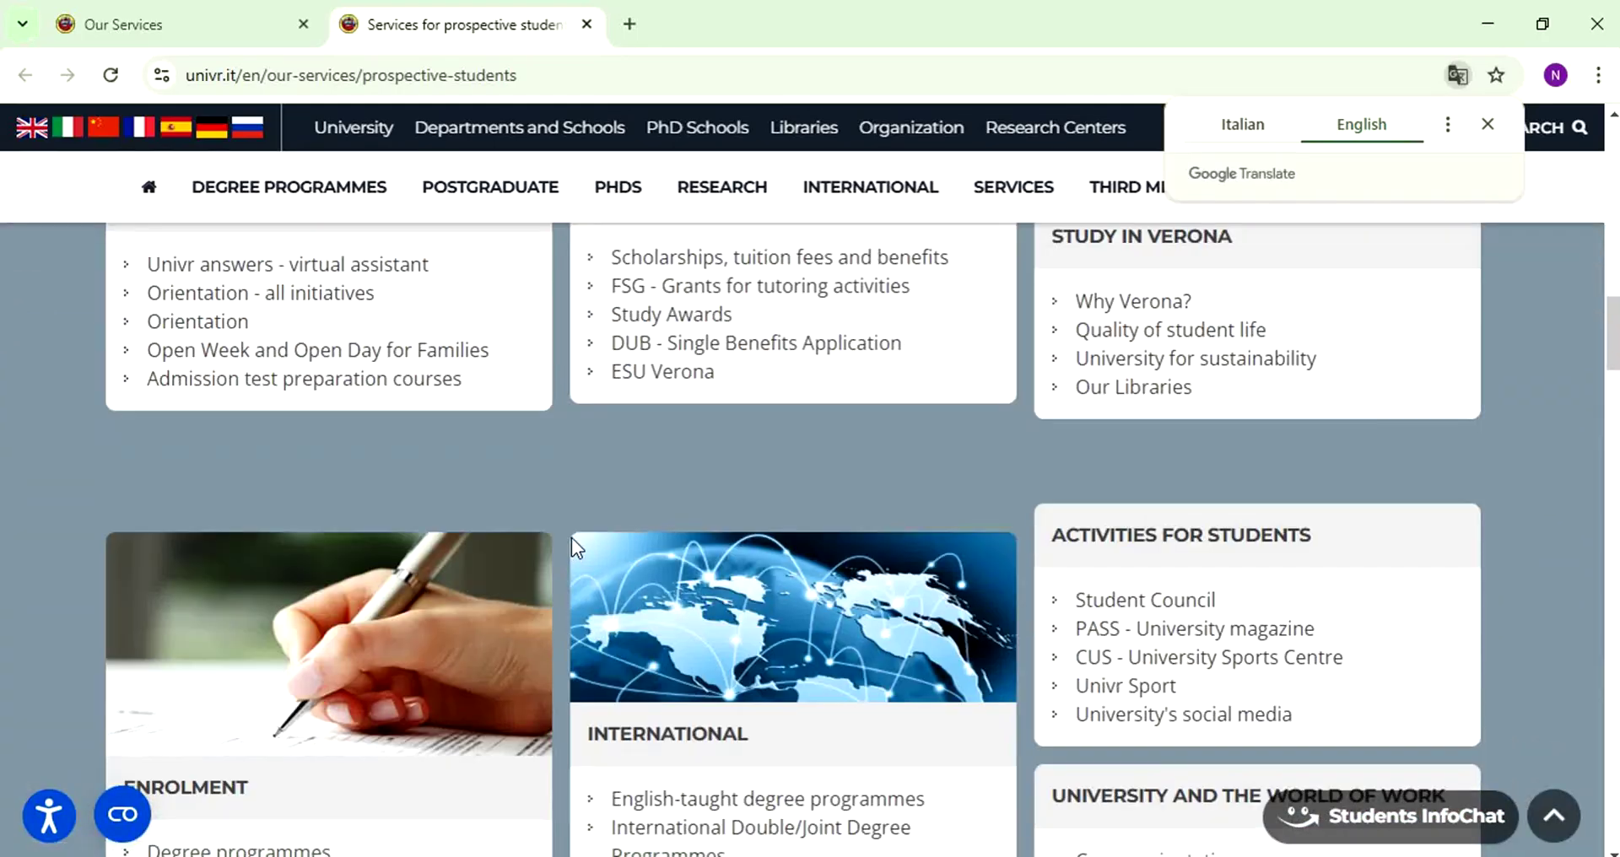
pyautogui.scroll(-3, 573, 547)
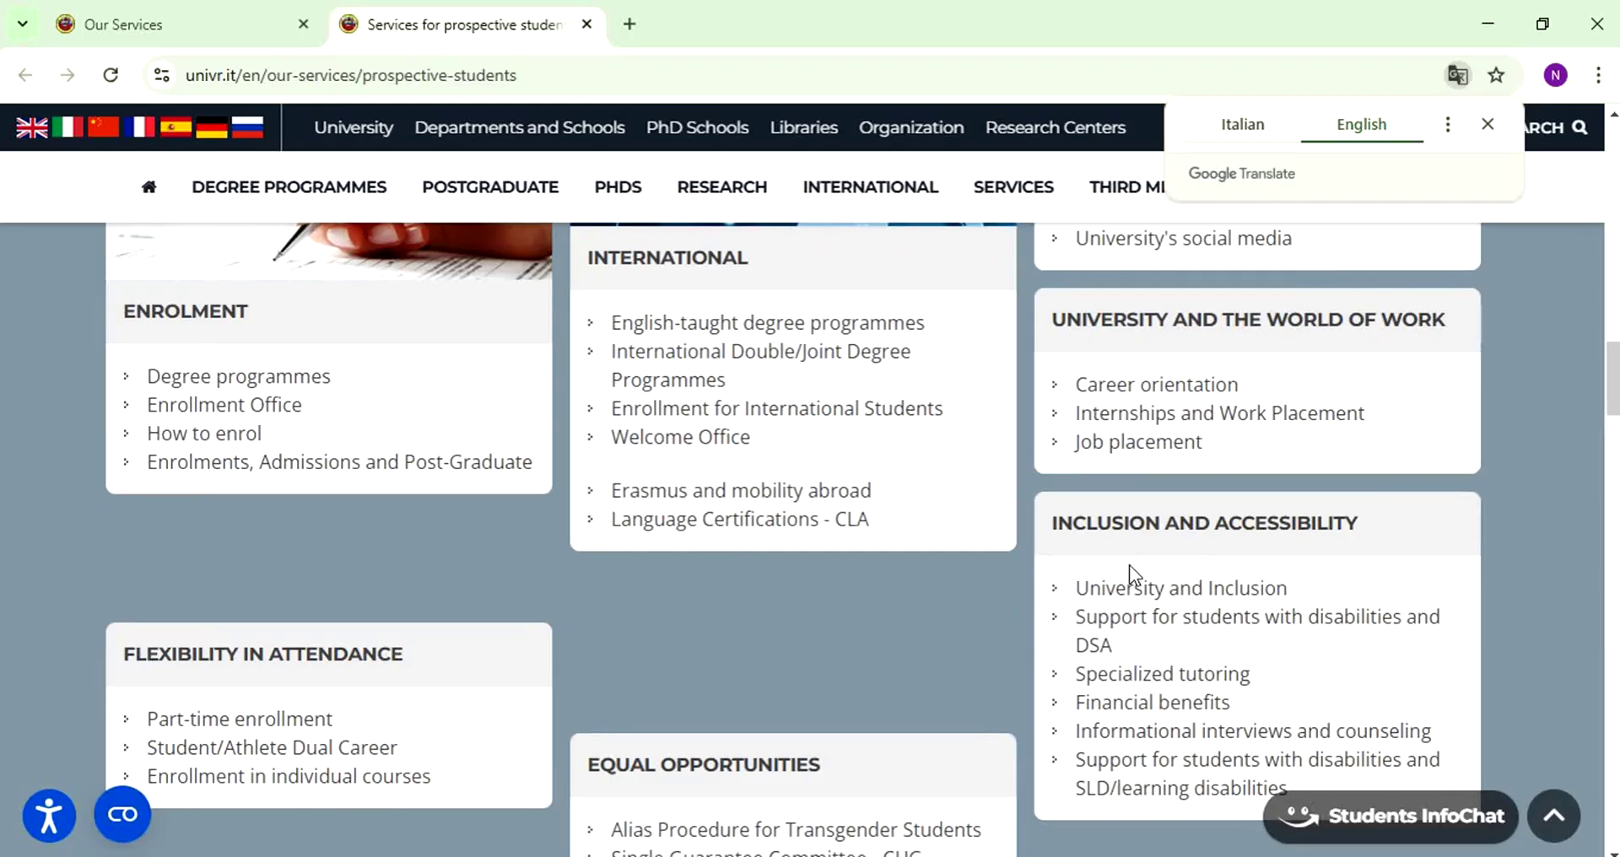
pyautogui.scroll(-4, 1088, 569)
pyautogui.scroll(7, 973, 571)
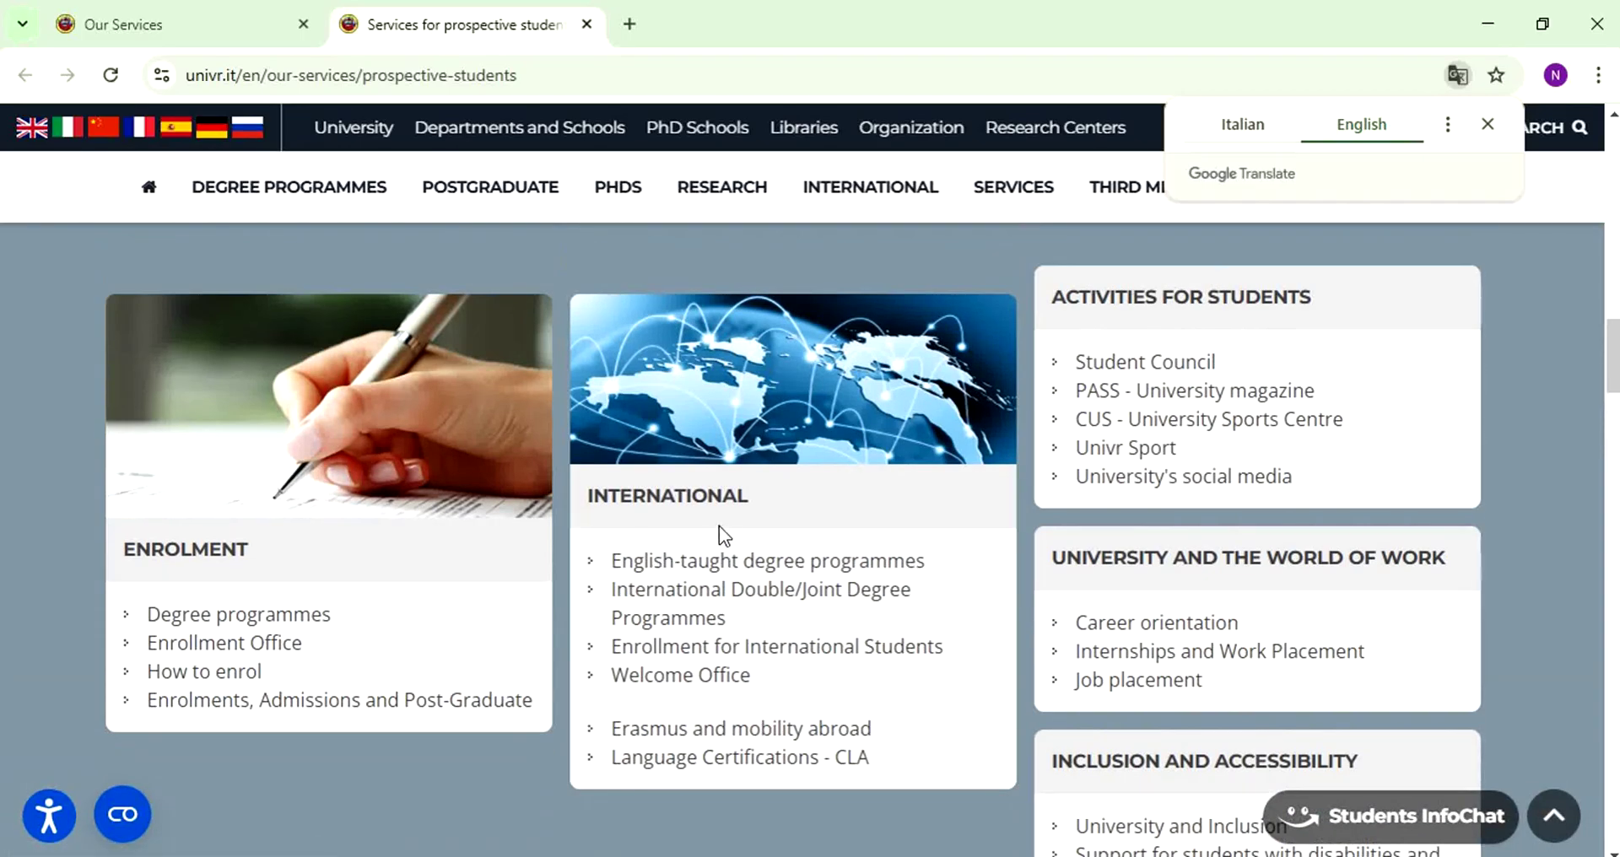
pyautogui.rightClick(836, 649)
pyautogui.click(952, 379)
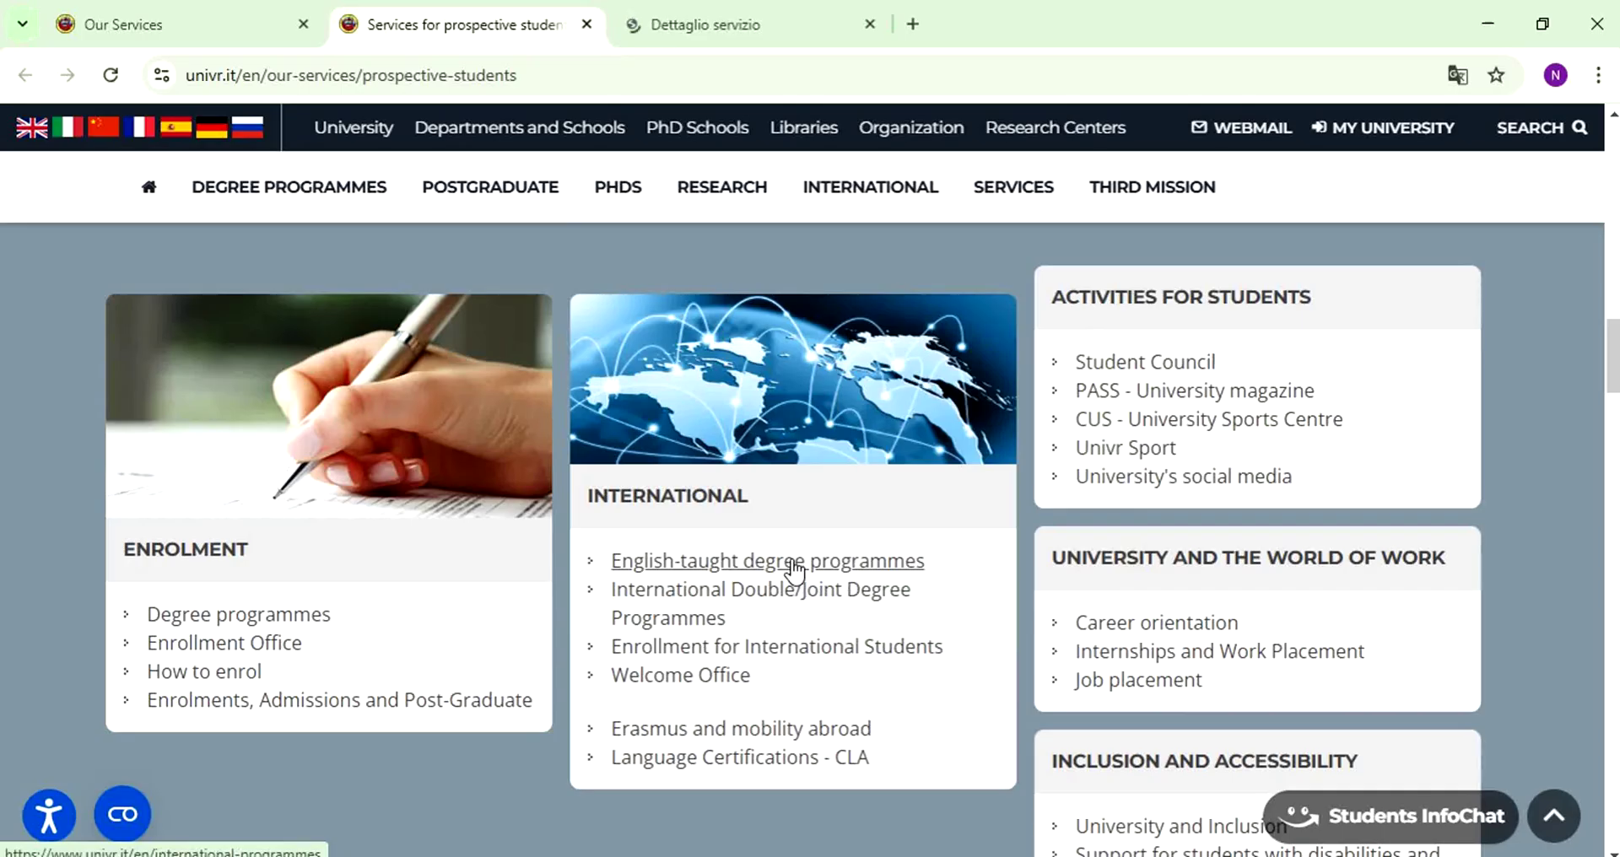
# - On the International Students tab, highlight the 2025/2026 application window, 17 February to 17 March 2025
pyautogui.hotkey('ctrl', 'Tab')
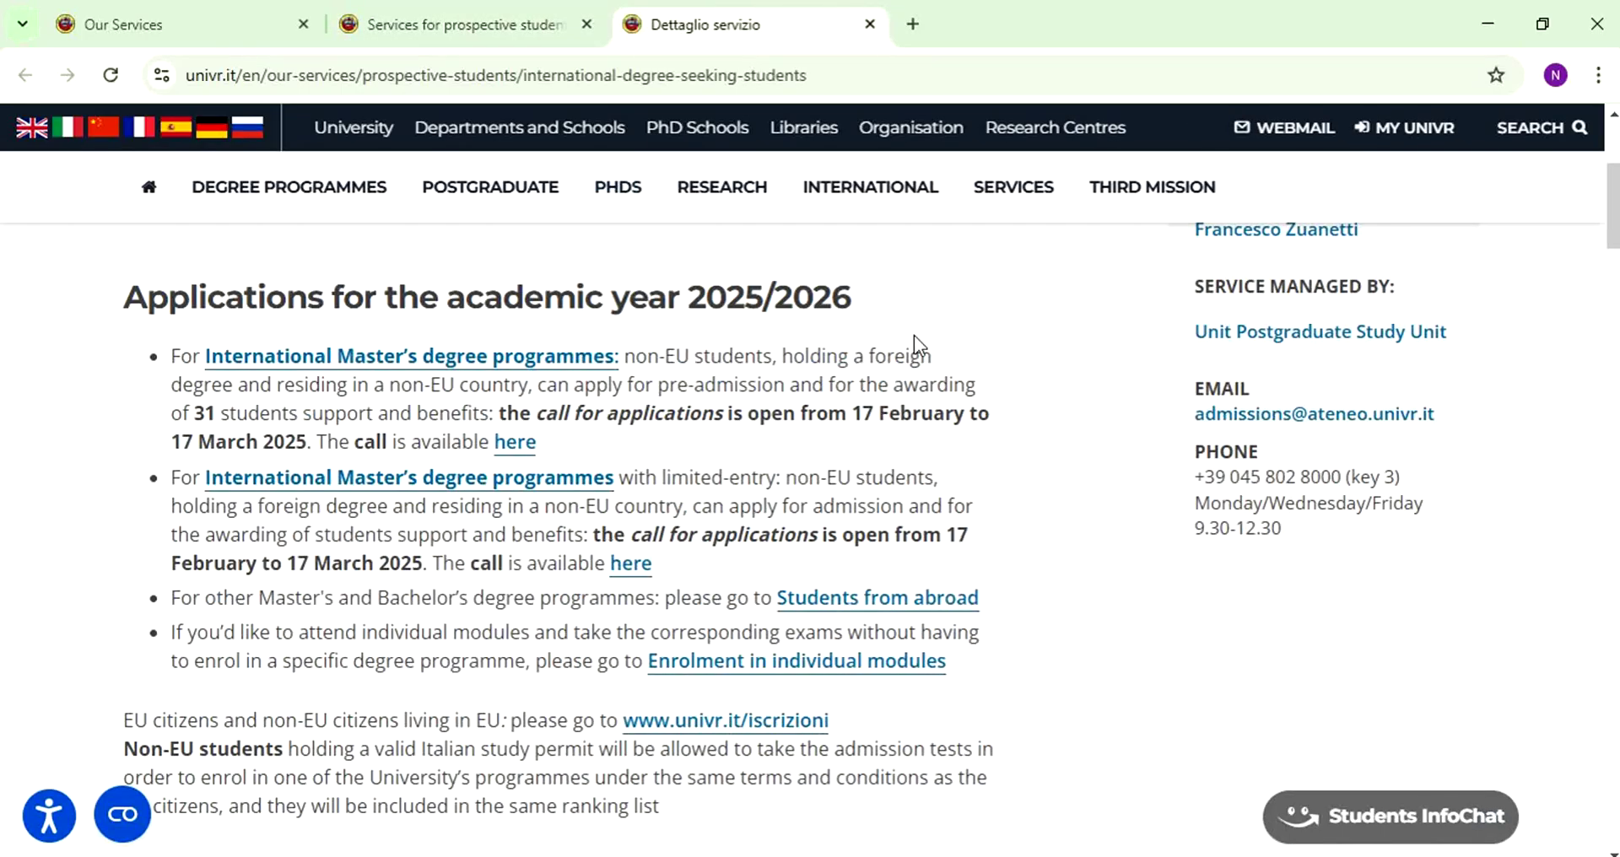
pyautogui.moveTo(84, 295); pyautogui.dragTo(922, 290)
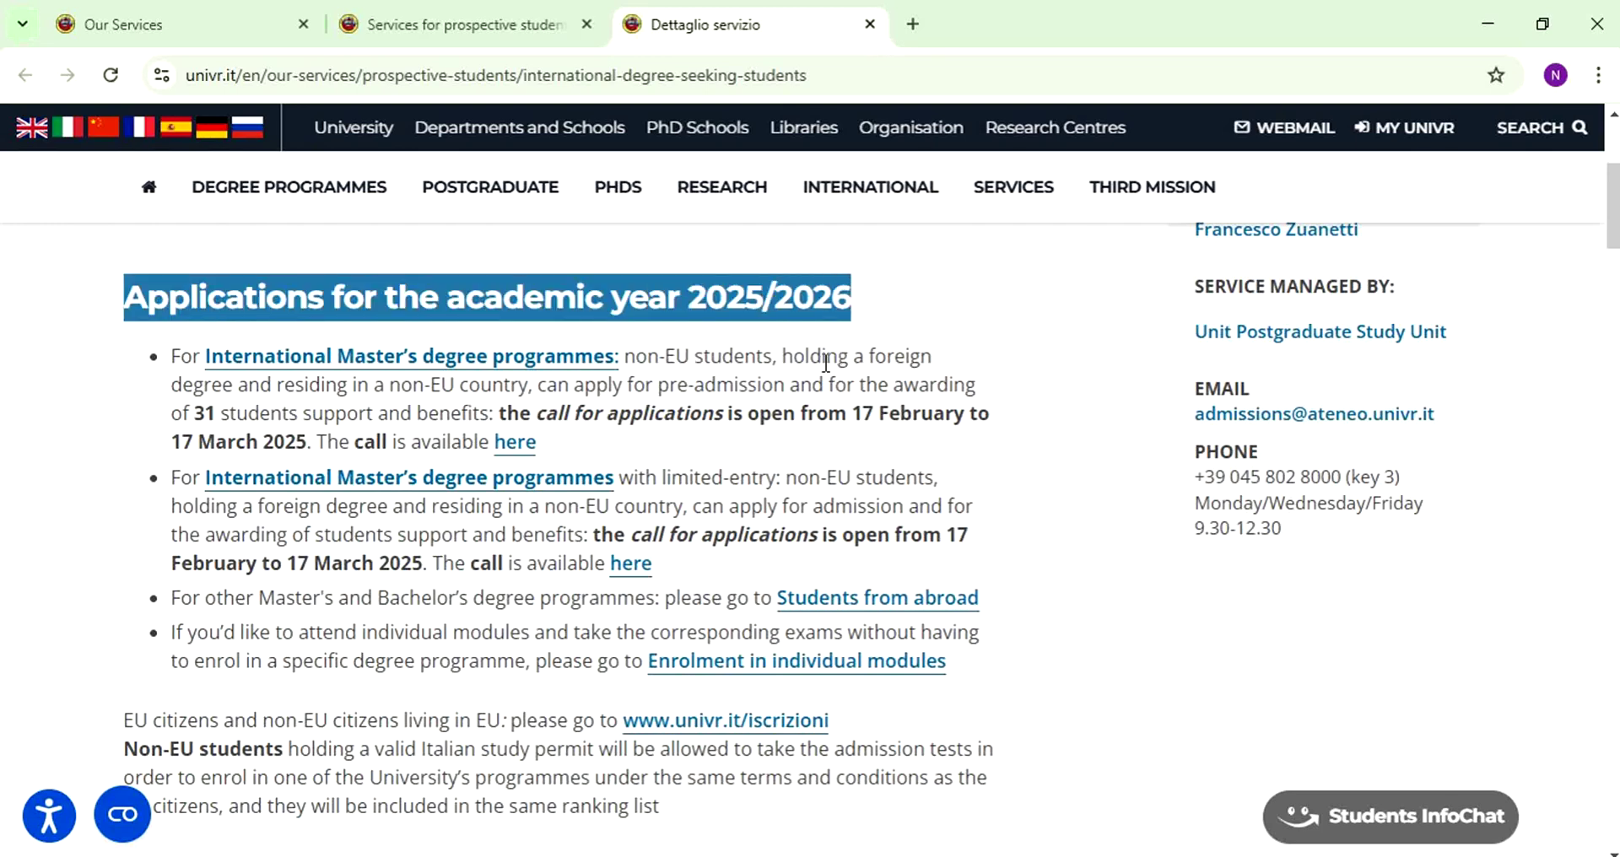
pyautogui.scroll(-2, 826, 363)
pyautogui.moveTo(850, 299); pyautogui.dragTo(961, 302)
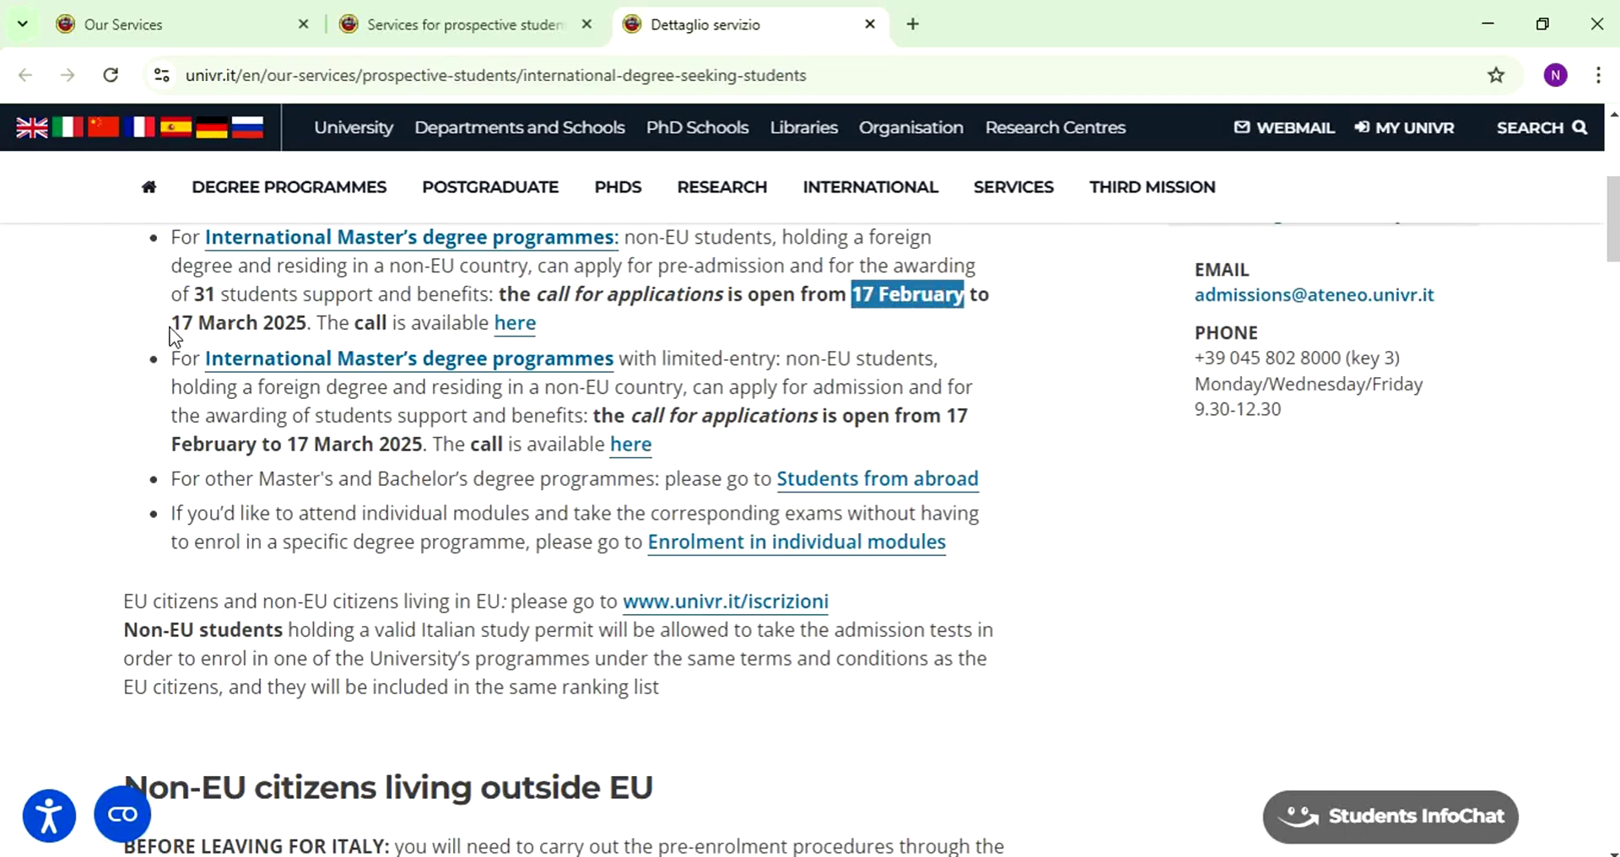
pyautogui.moveTo(171, 325); pyautogui.dragTo(298, 328)
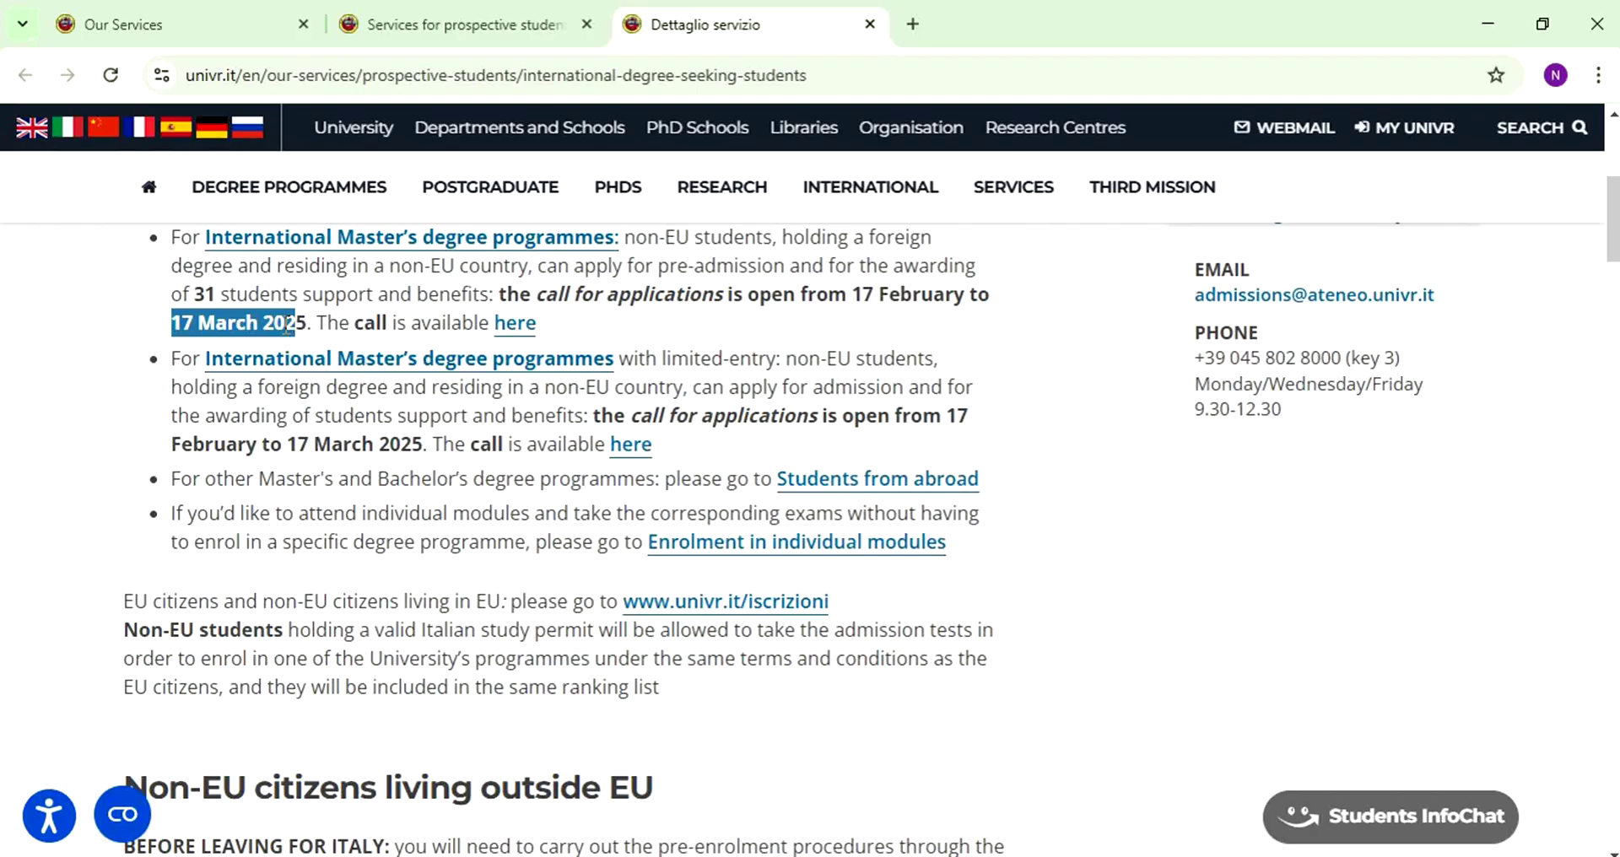
# - Scroll through the page and return to the 2025/2026 applications section
pyautogui.scroll(-3, 286, 324)
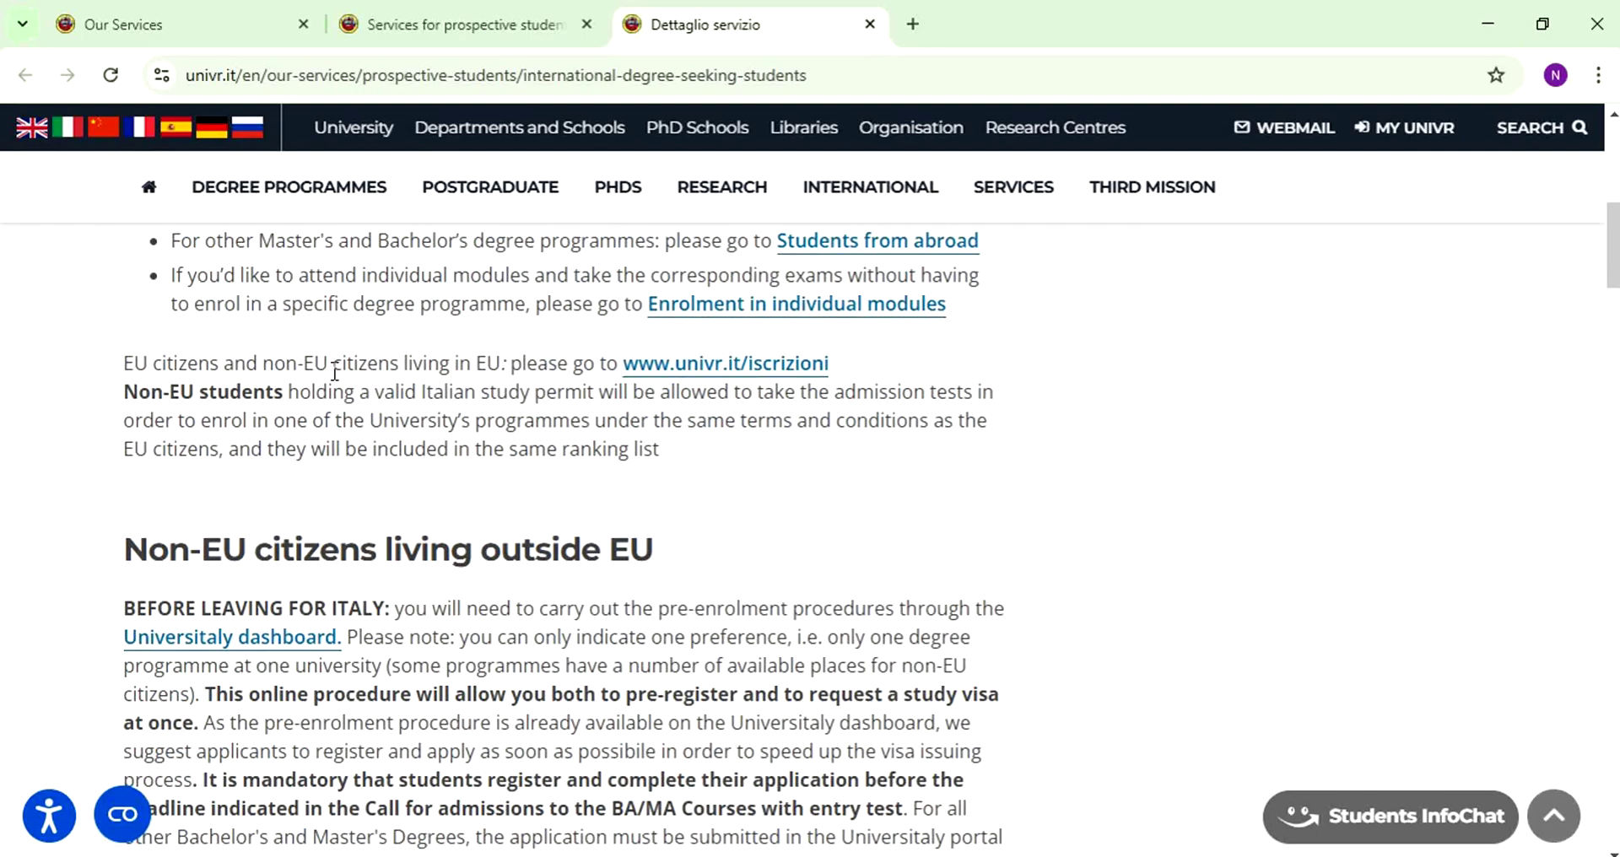
pyautogui.scroll(5, 335, 372)
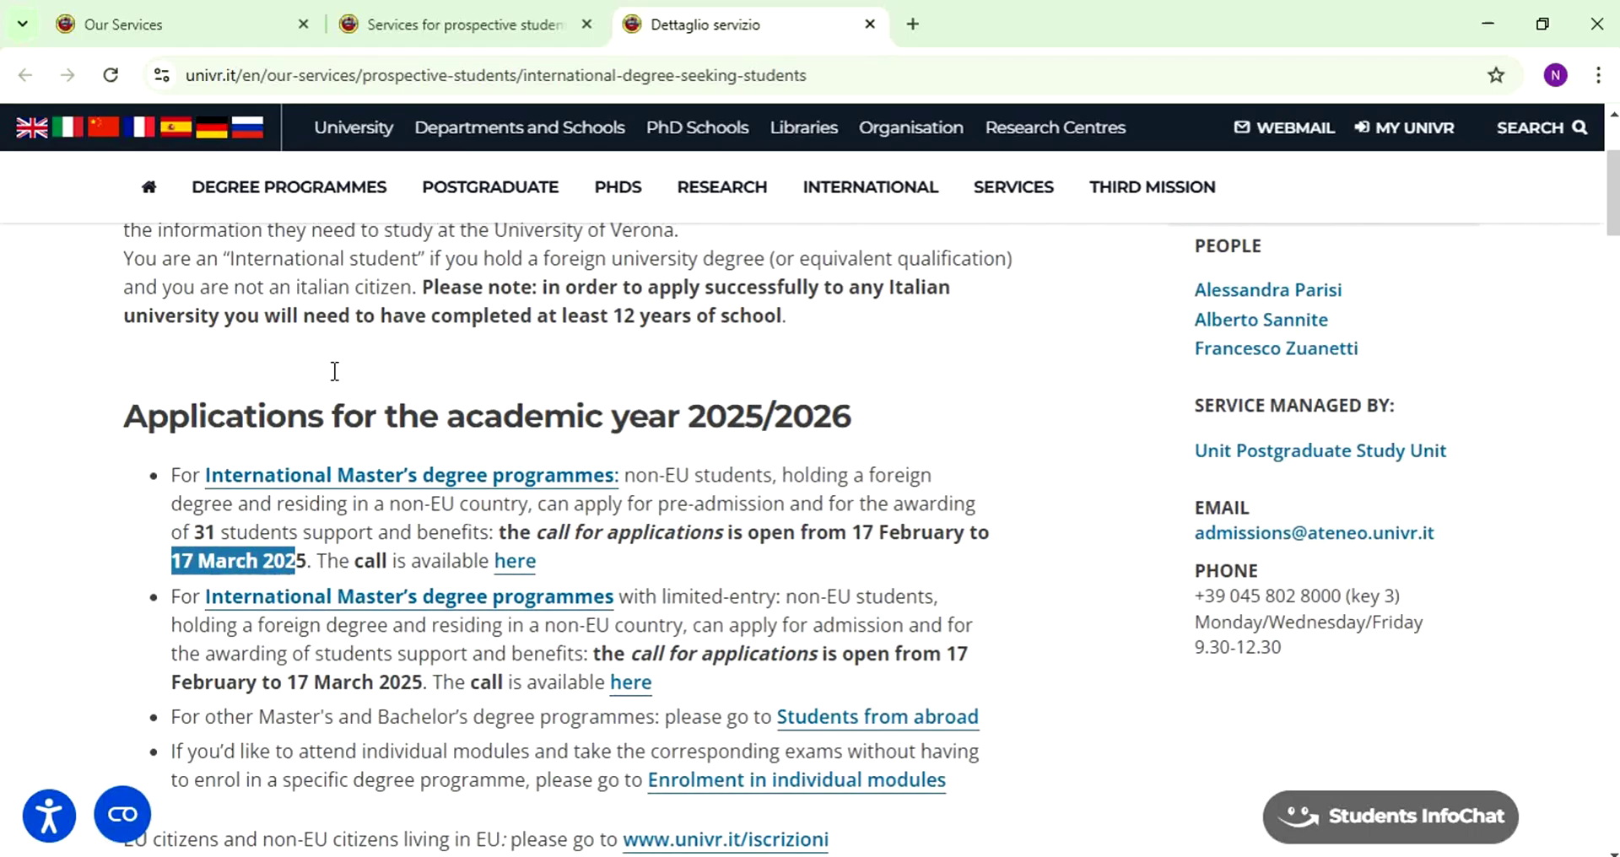
pyautogui.scroll(-1, 335, 372)
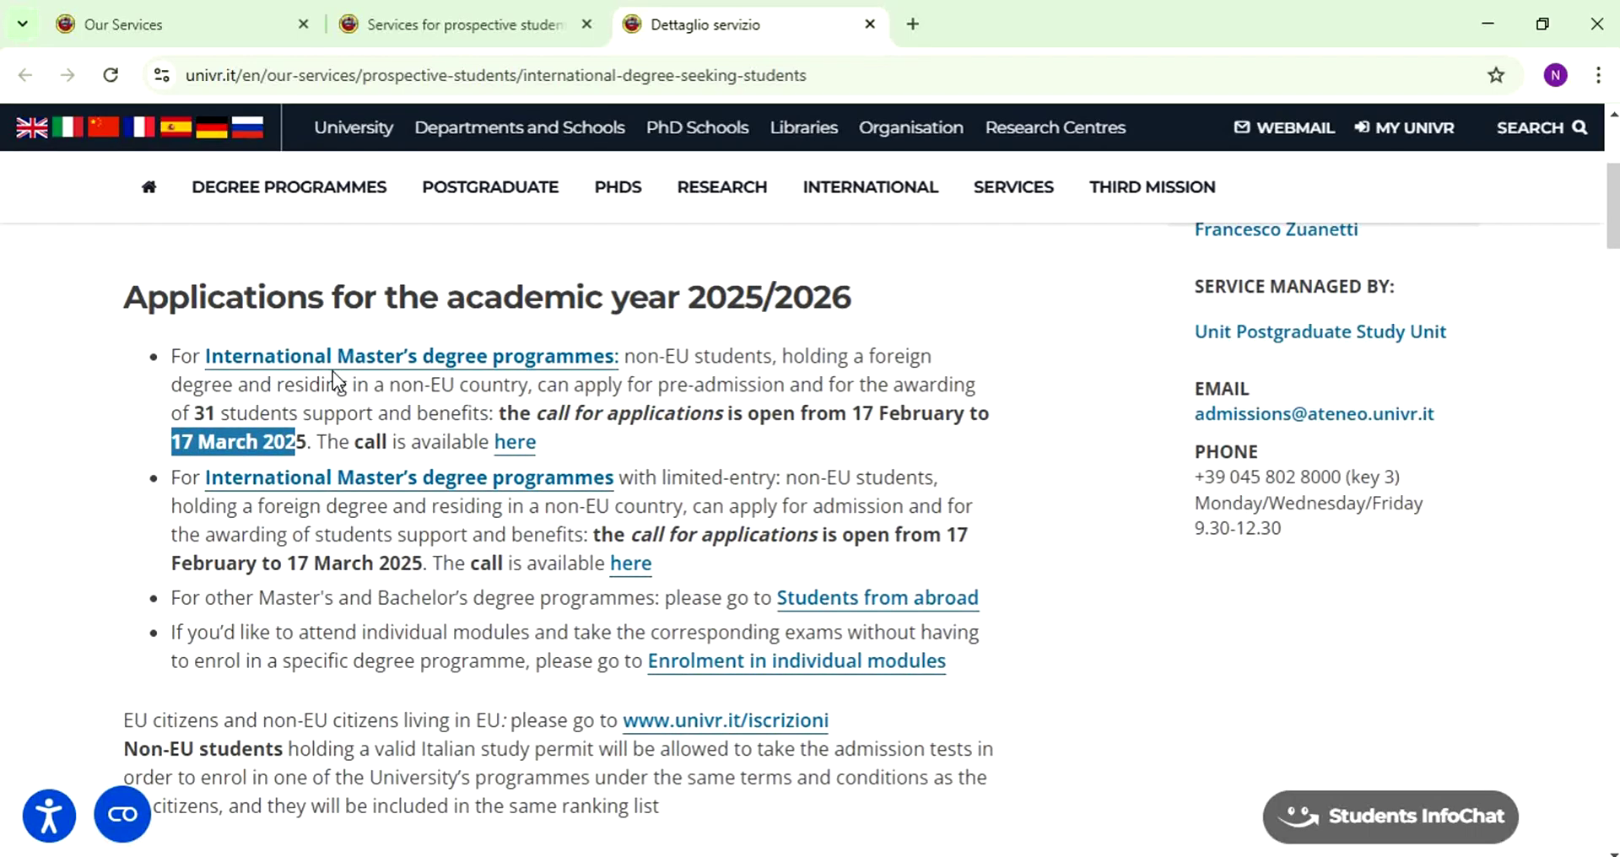
pyautogui.scroll(-3, 332, 372)
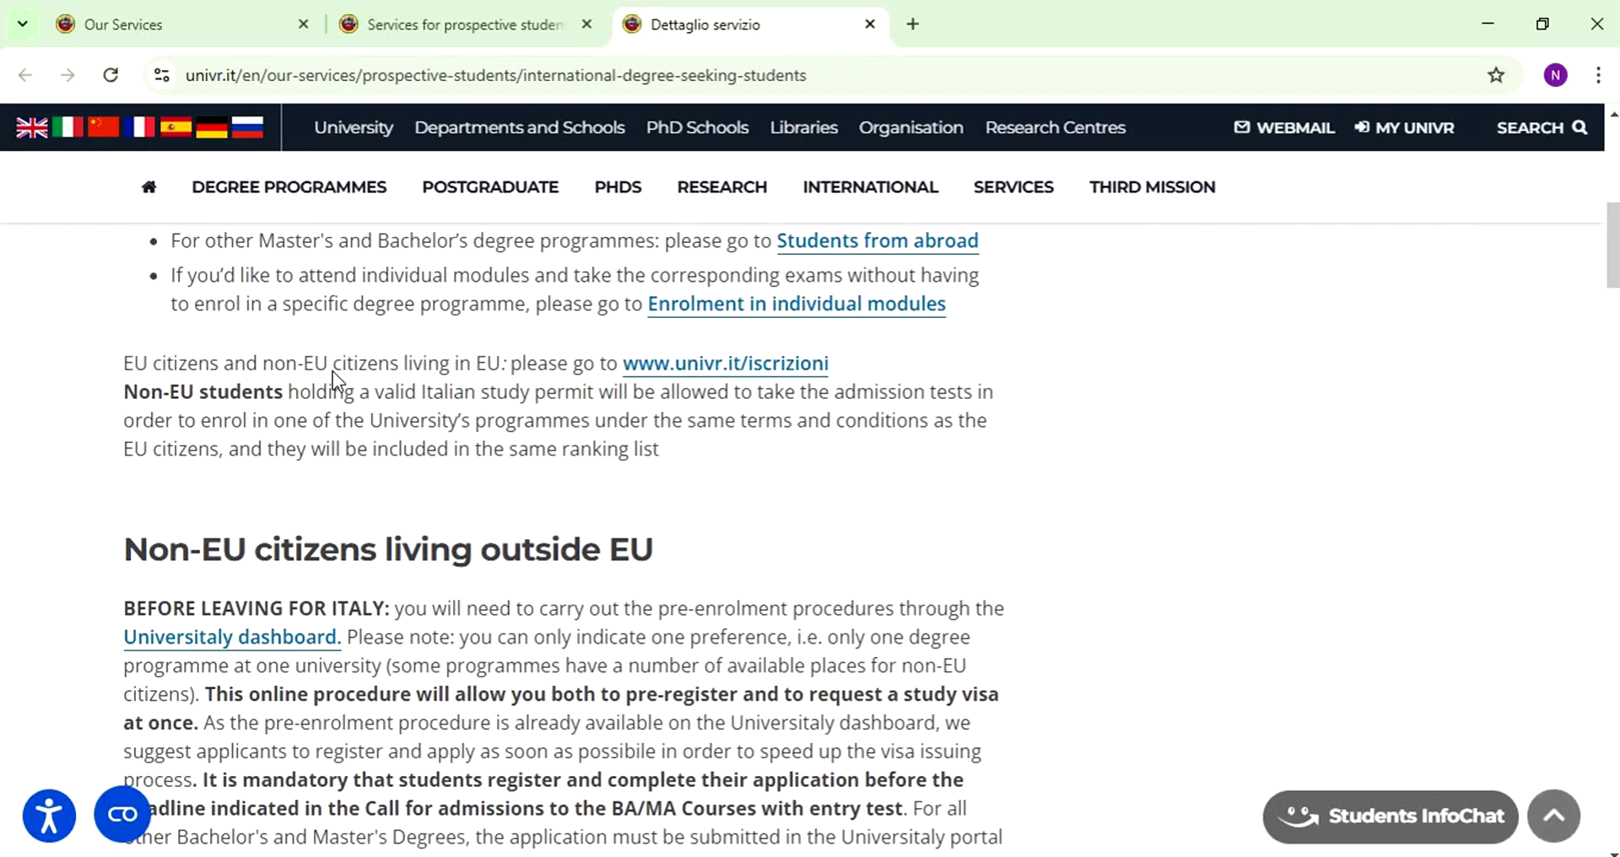
pyautogui.scroll(-8, 332, 372)
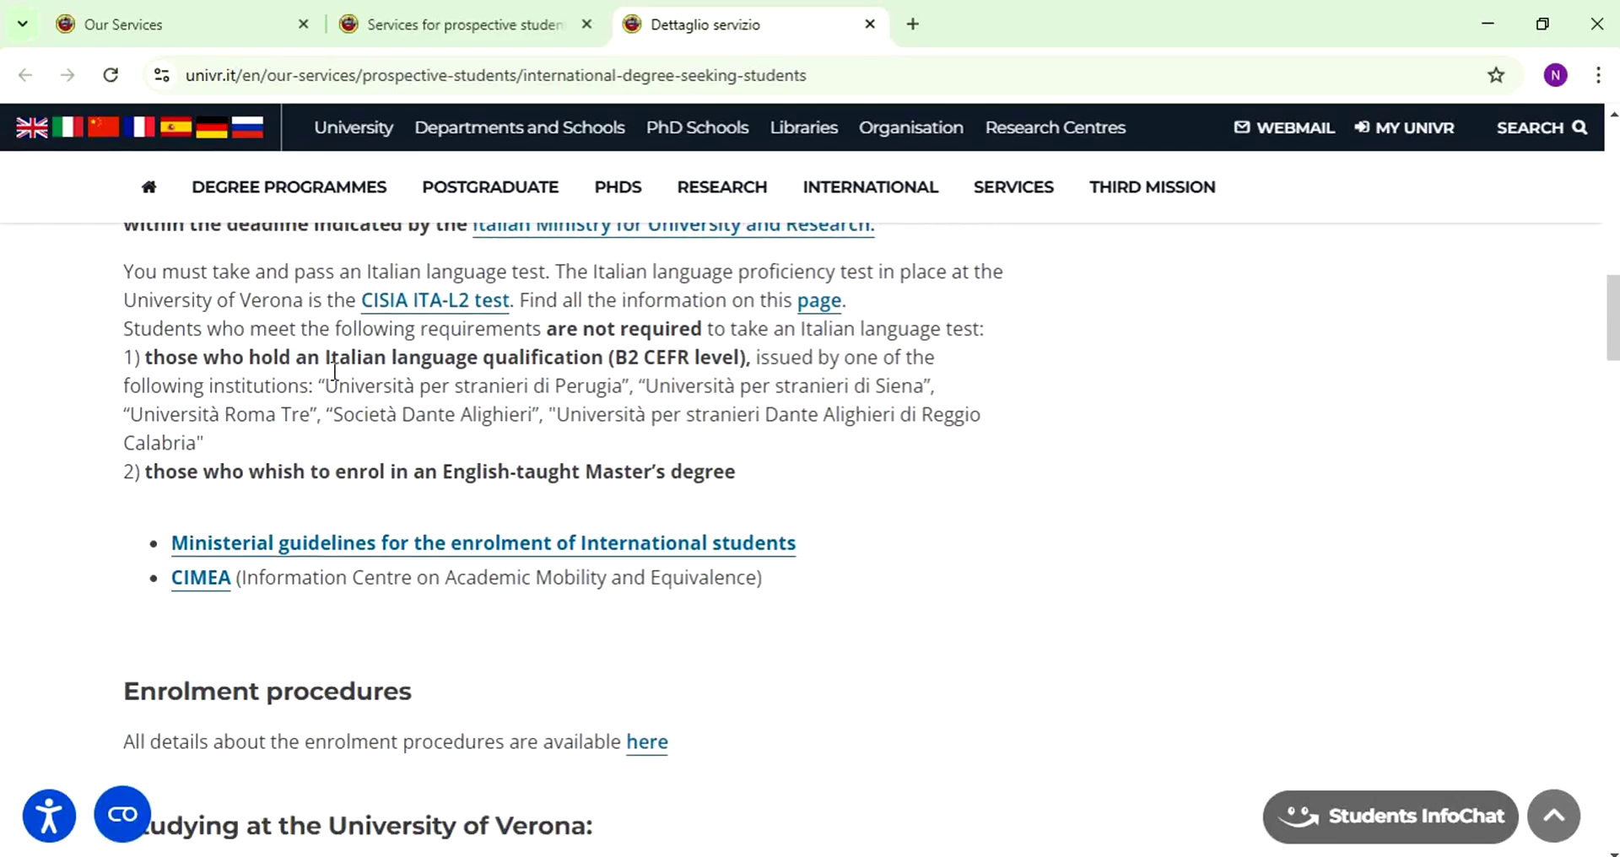
pyautogui.scroll(-12, 335, 370)
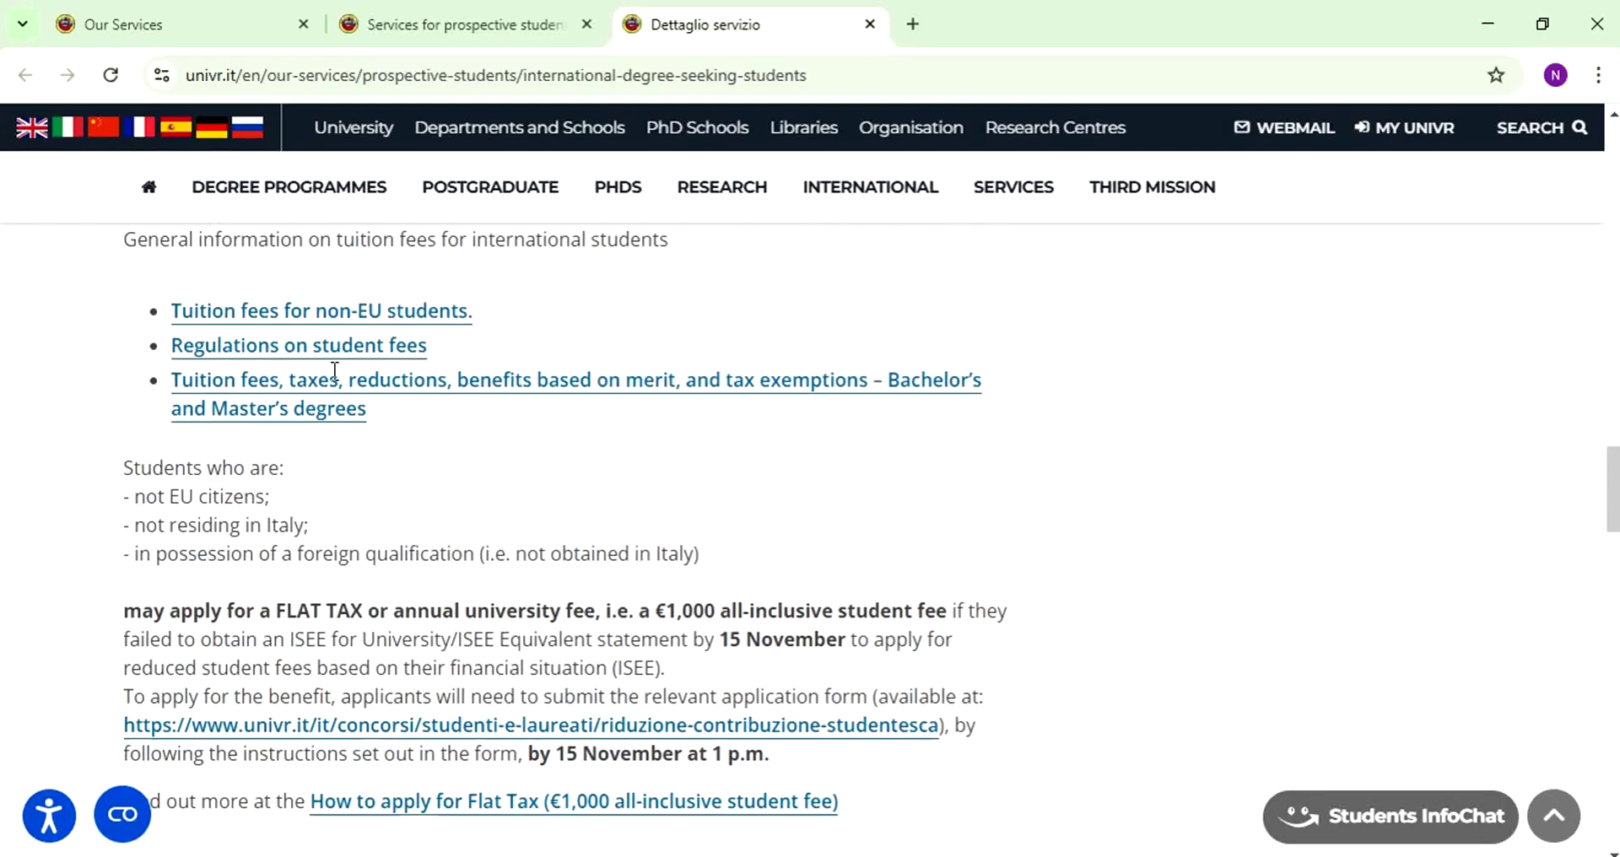
pyautogui.scroll(-8, 335, 370)
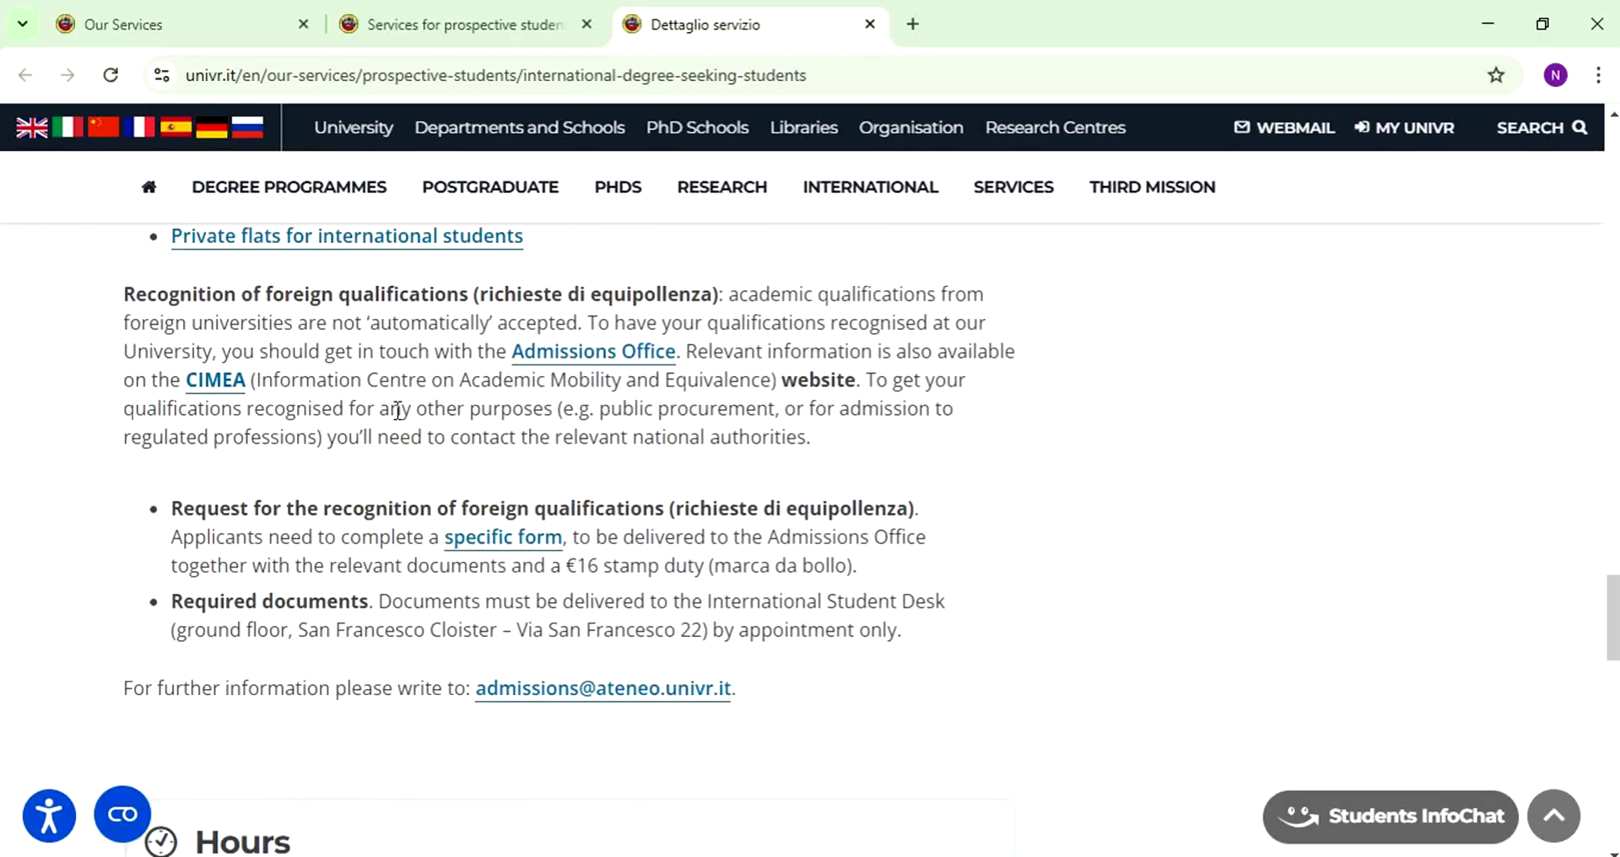
pyautogui.scroll(8, 580, 557)
pyautogui.scroll(13, 581, 557)
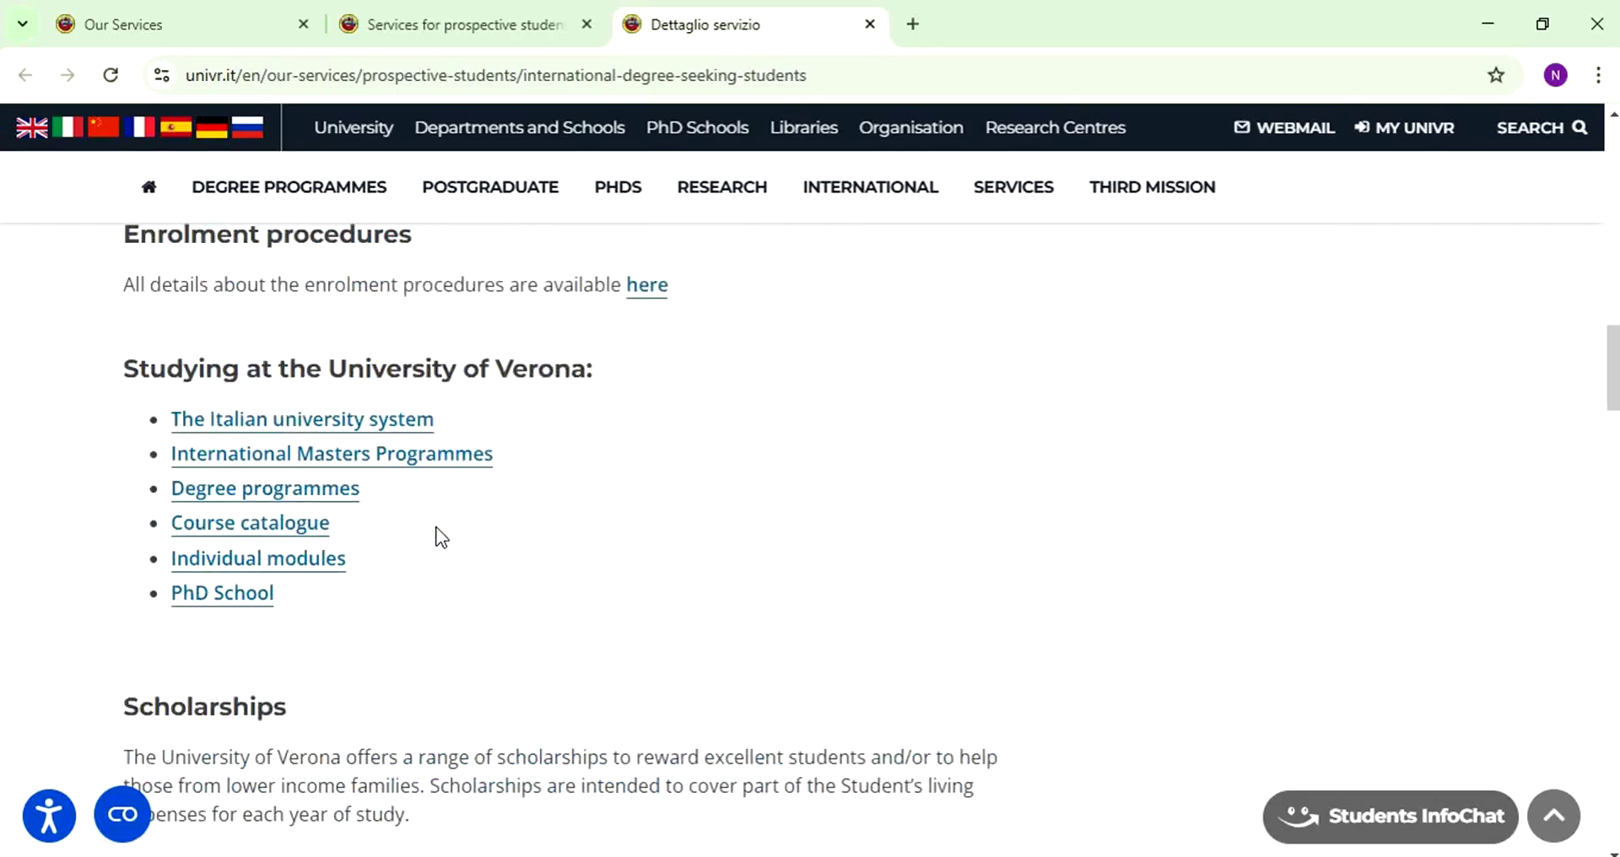
pyautogui.scroll(10, 437, 536)
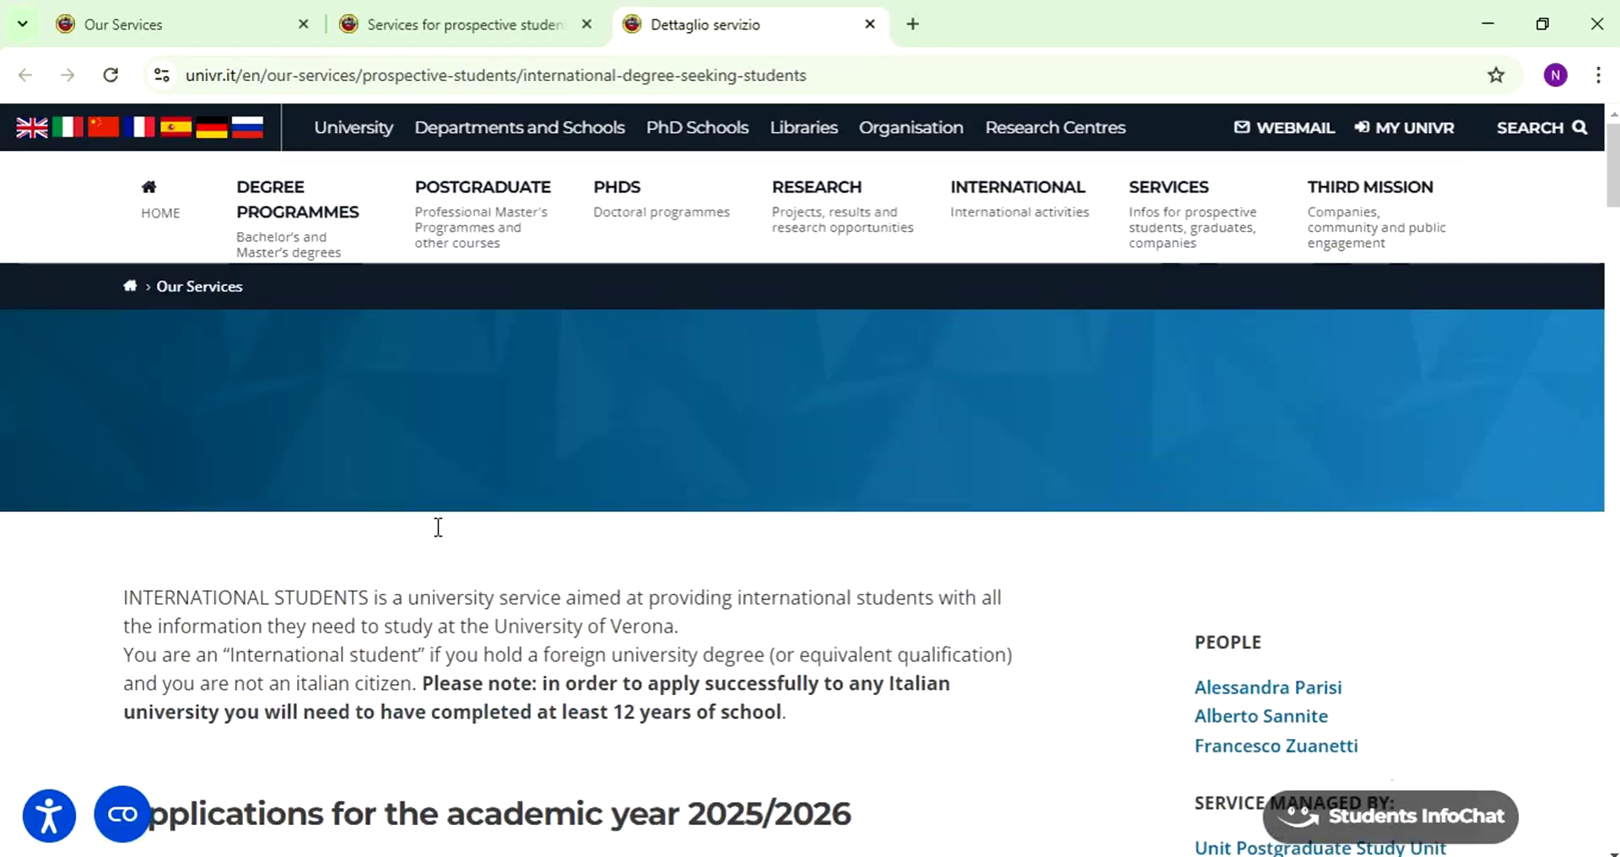
pyautogui.scroll(-3, 438, 528)
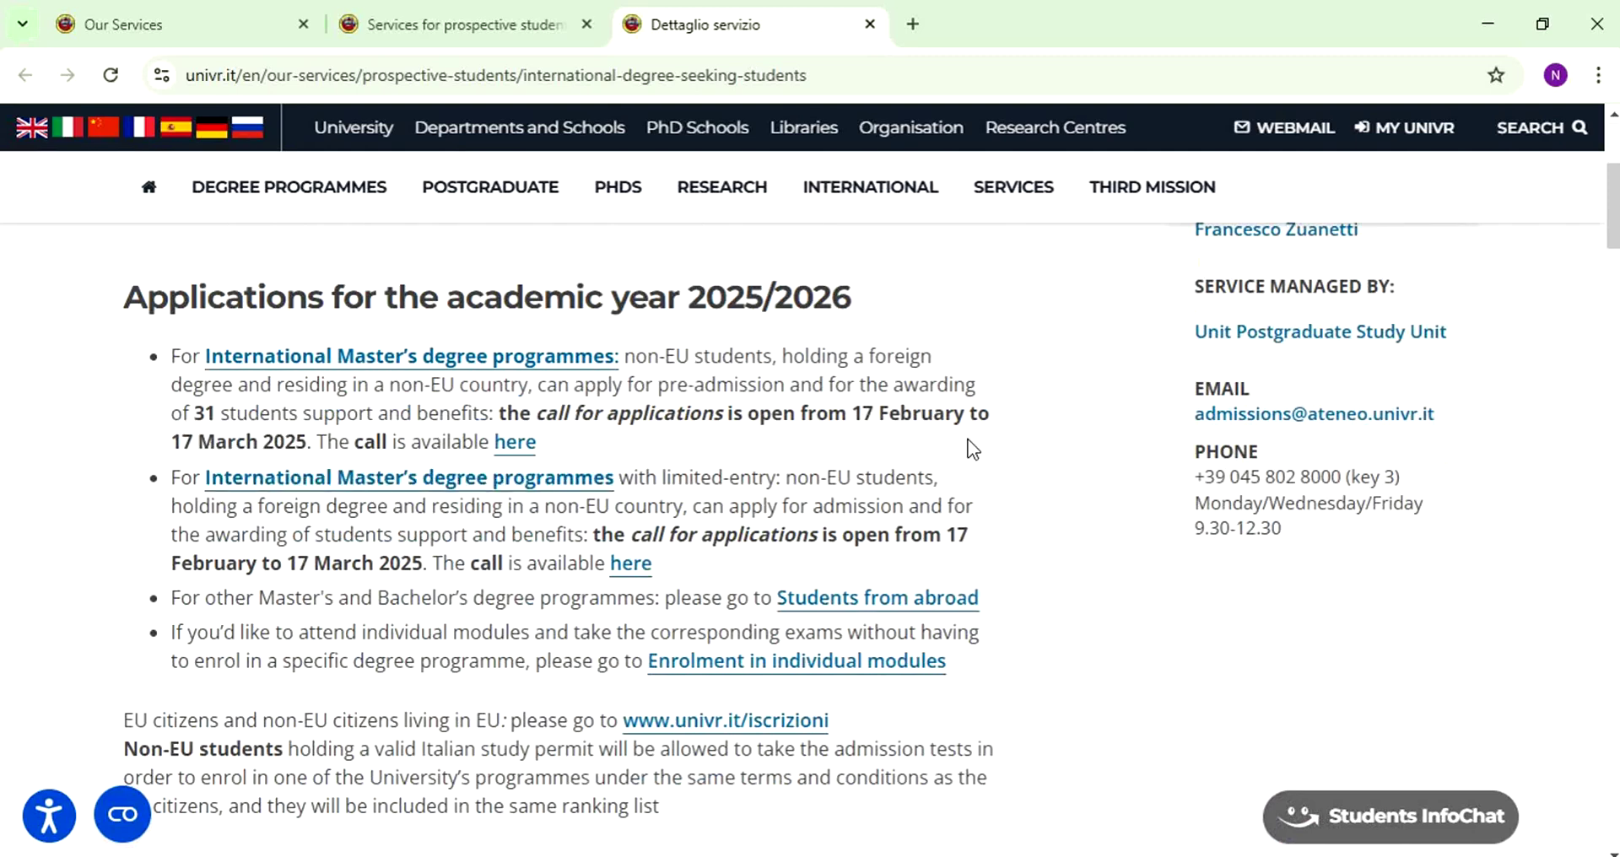
# - Open the 2025/2026 call page in a new tab and its Call for applications PDF
pyautogui.rightClick(503, 444)
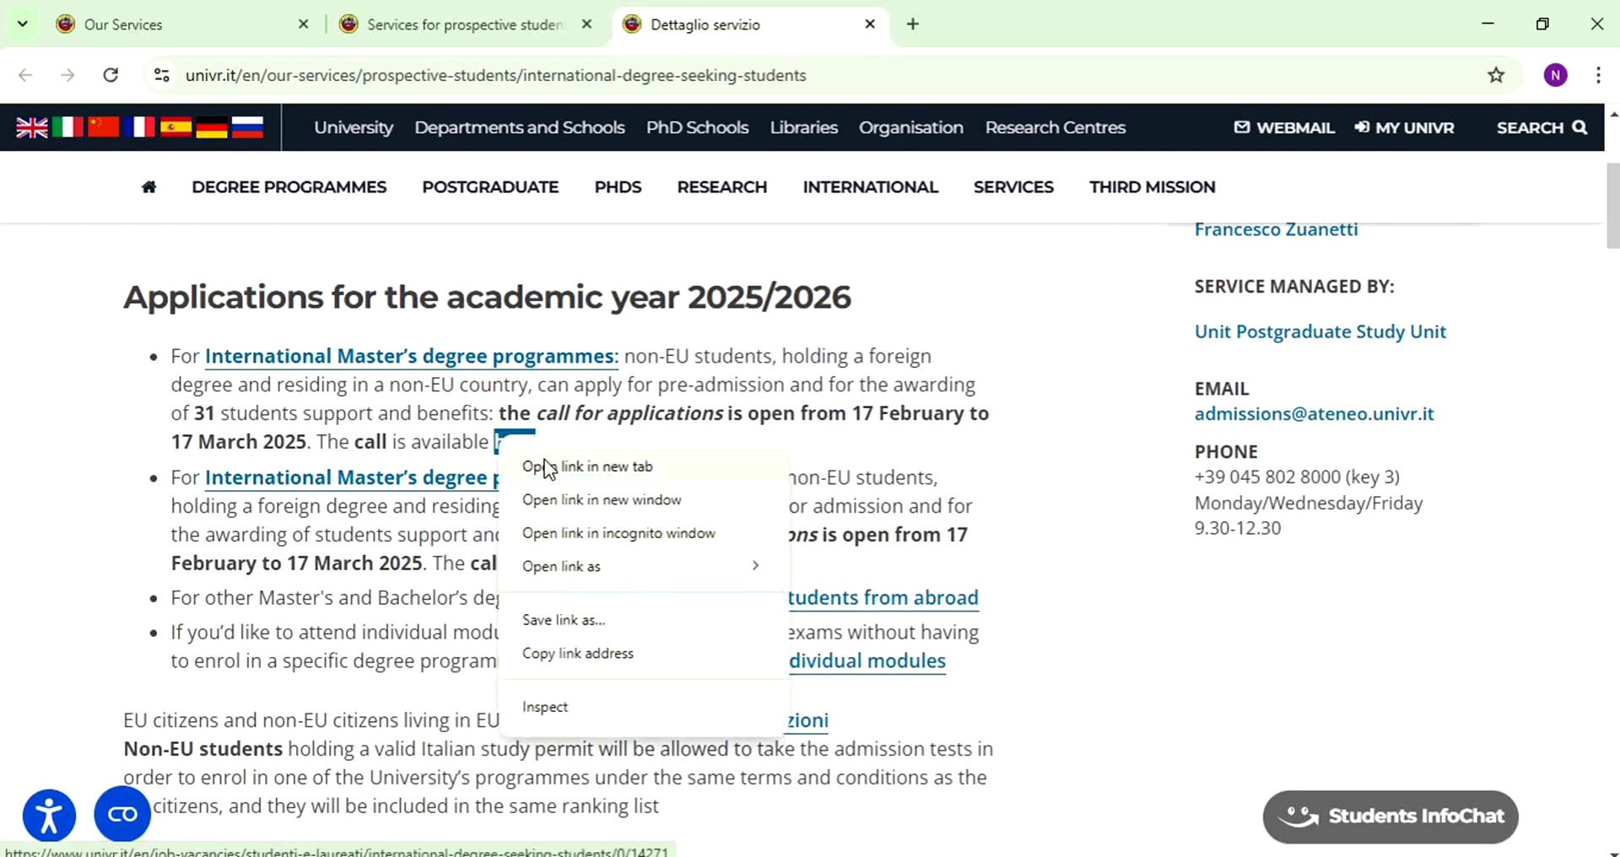
pyautogui.click(544, 459)
pyautogui.click(1021, 25)
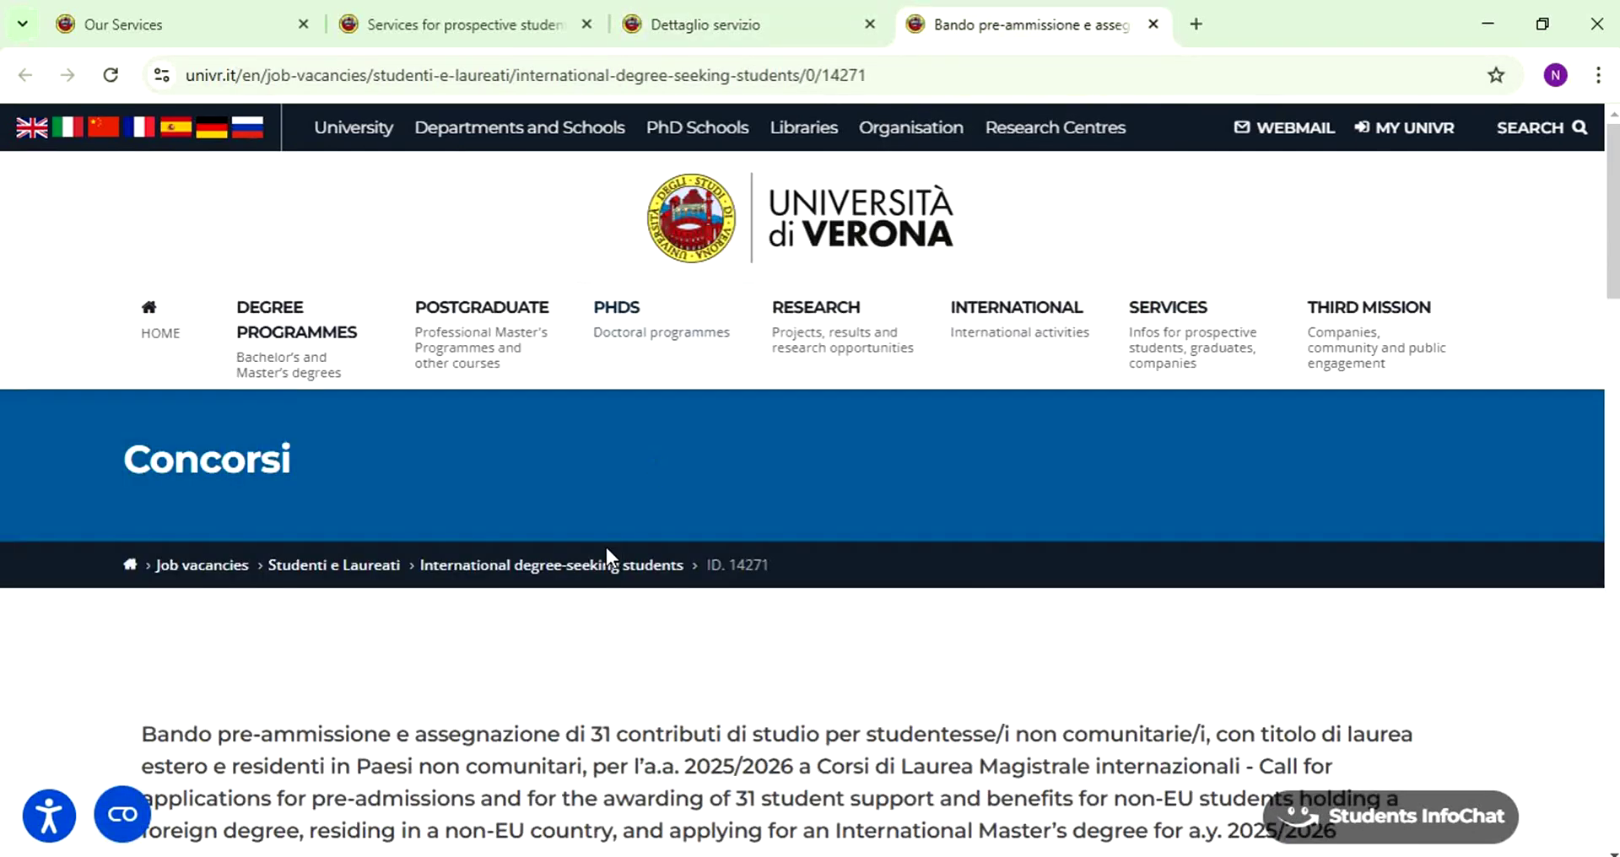
pyautogui.scroll(-5, 649, 507)
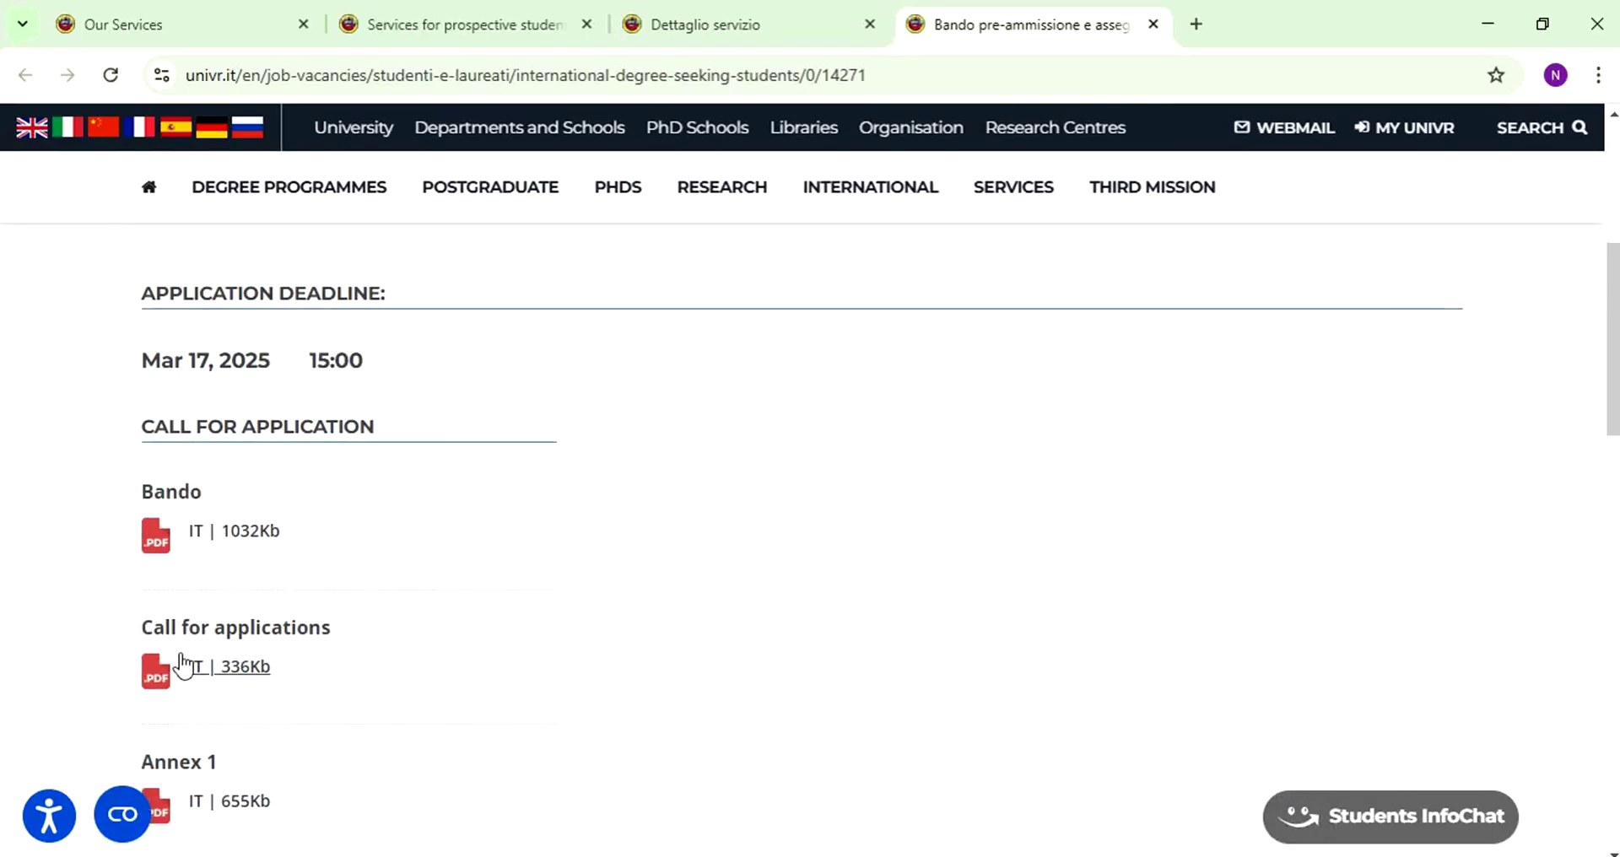
pyautogui.click(207, 675)
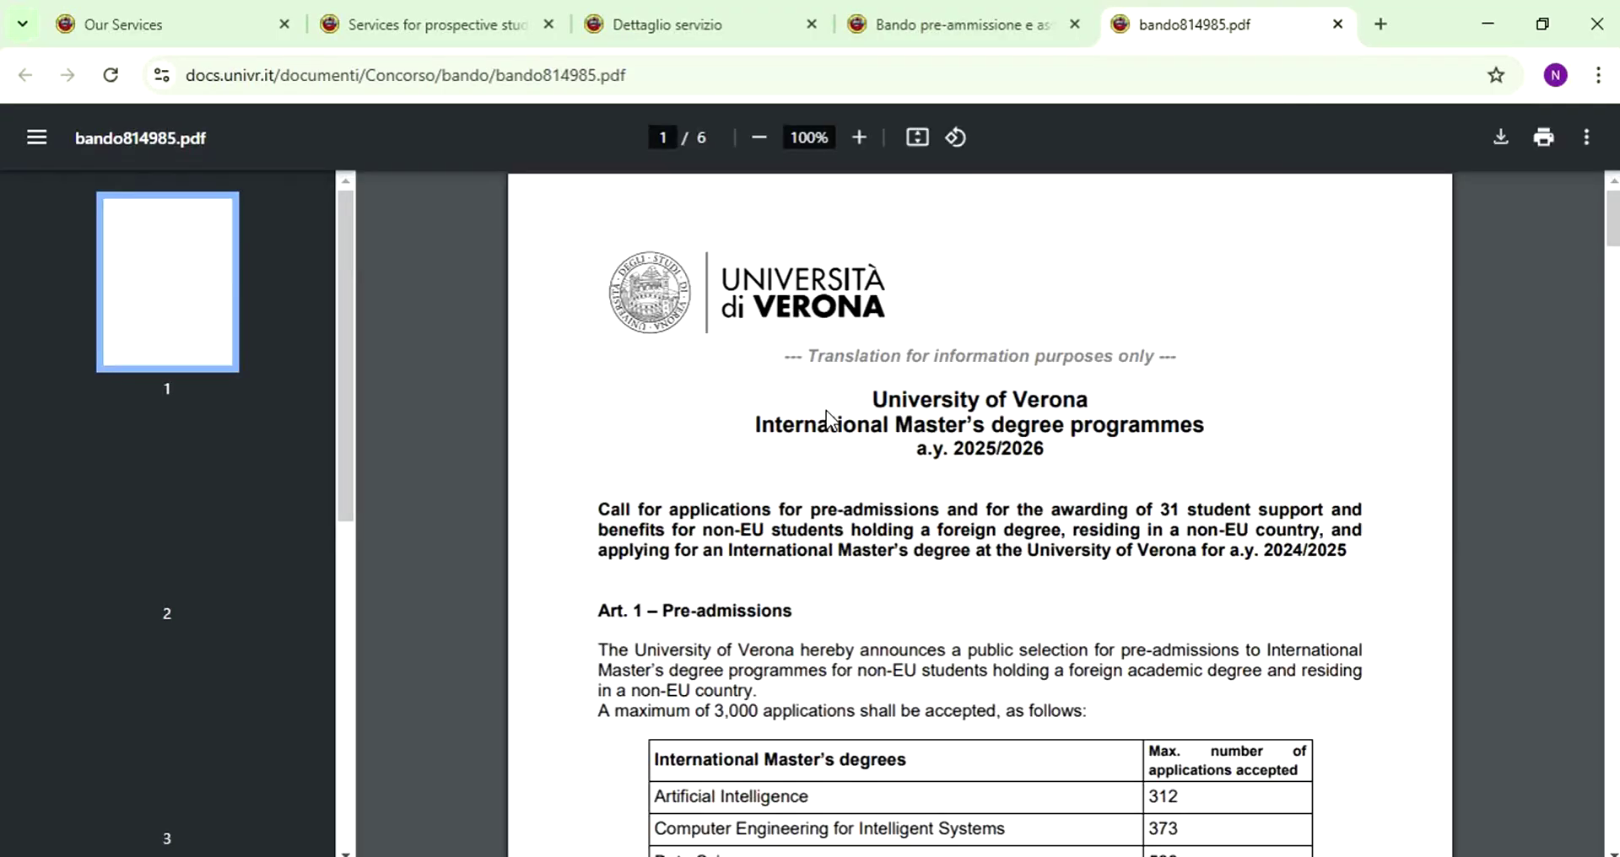
# - Examine the Art. 1 table of International Master's degrees and places
pyautogui.scroll(-2, 827, 410)
pyautogui.scroll(-4, 827, 410)
pyautogui.scroll(3, 827, 410)
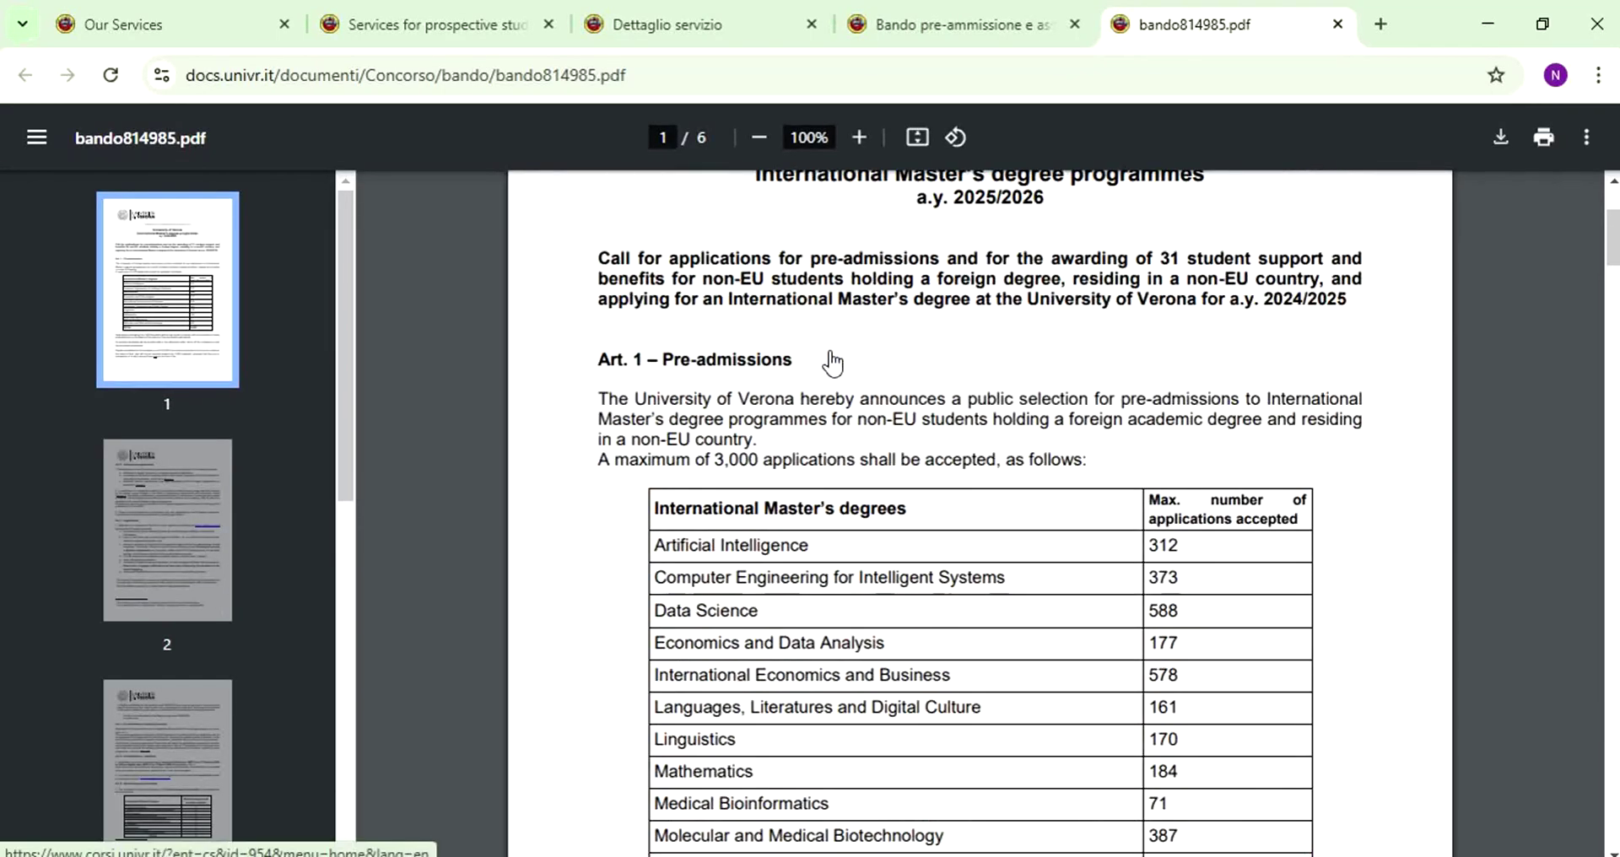
pyautogui.moveTo(625, 377); pyautogui.dragTo(892, 360)
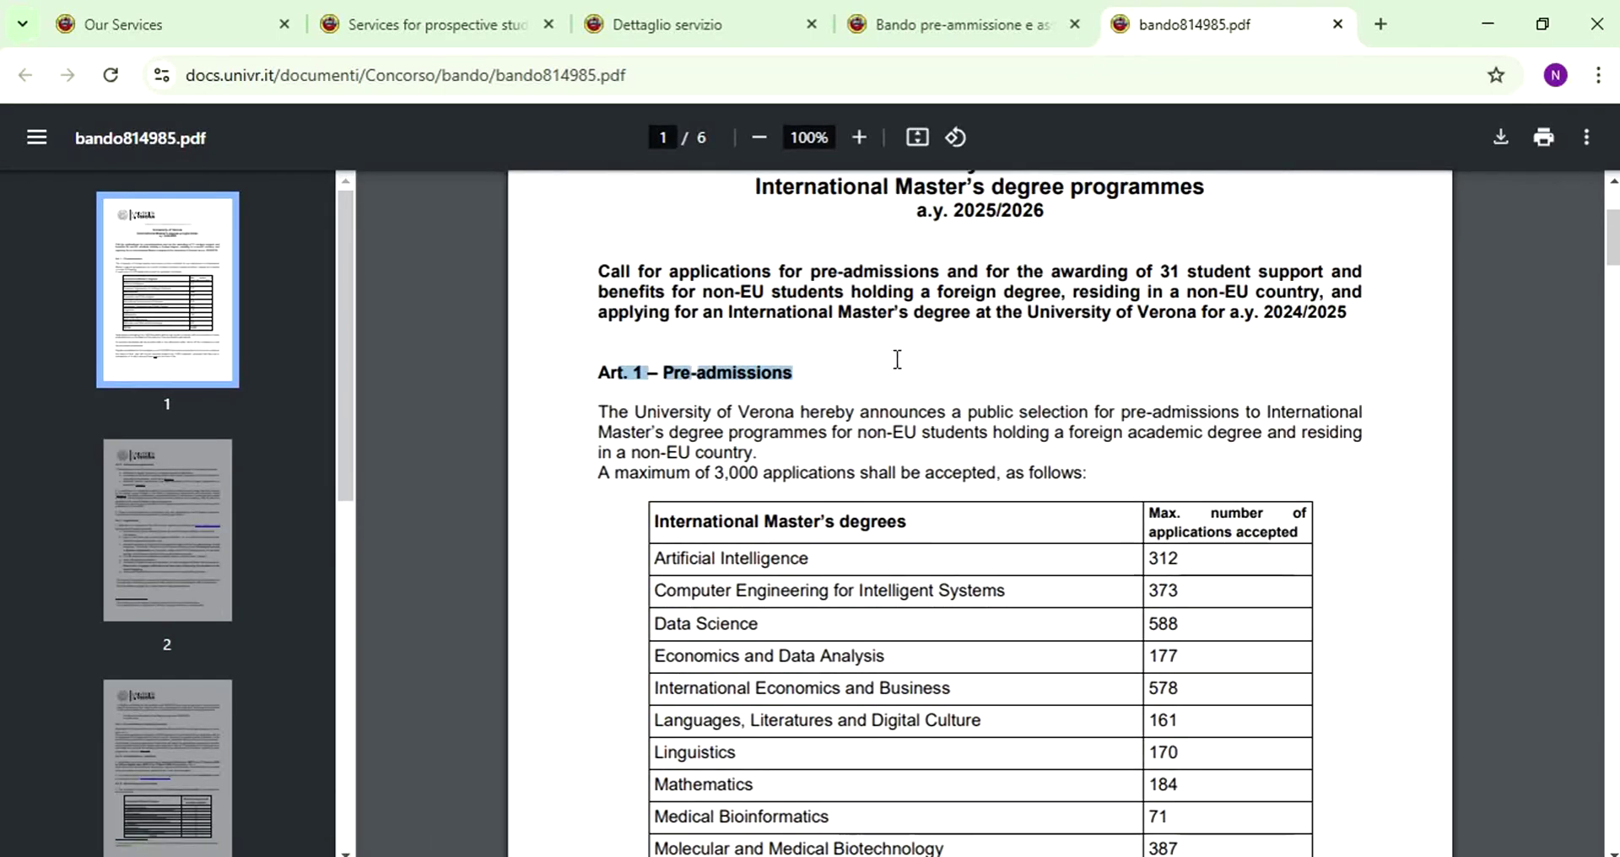
pyautogui.scroll(-5, 568, 507)
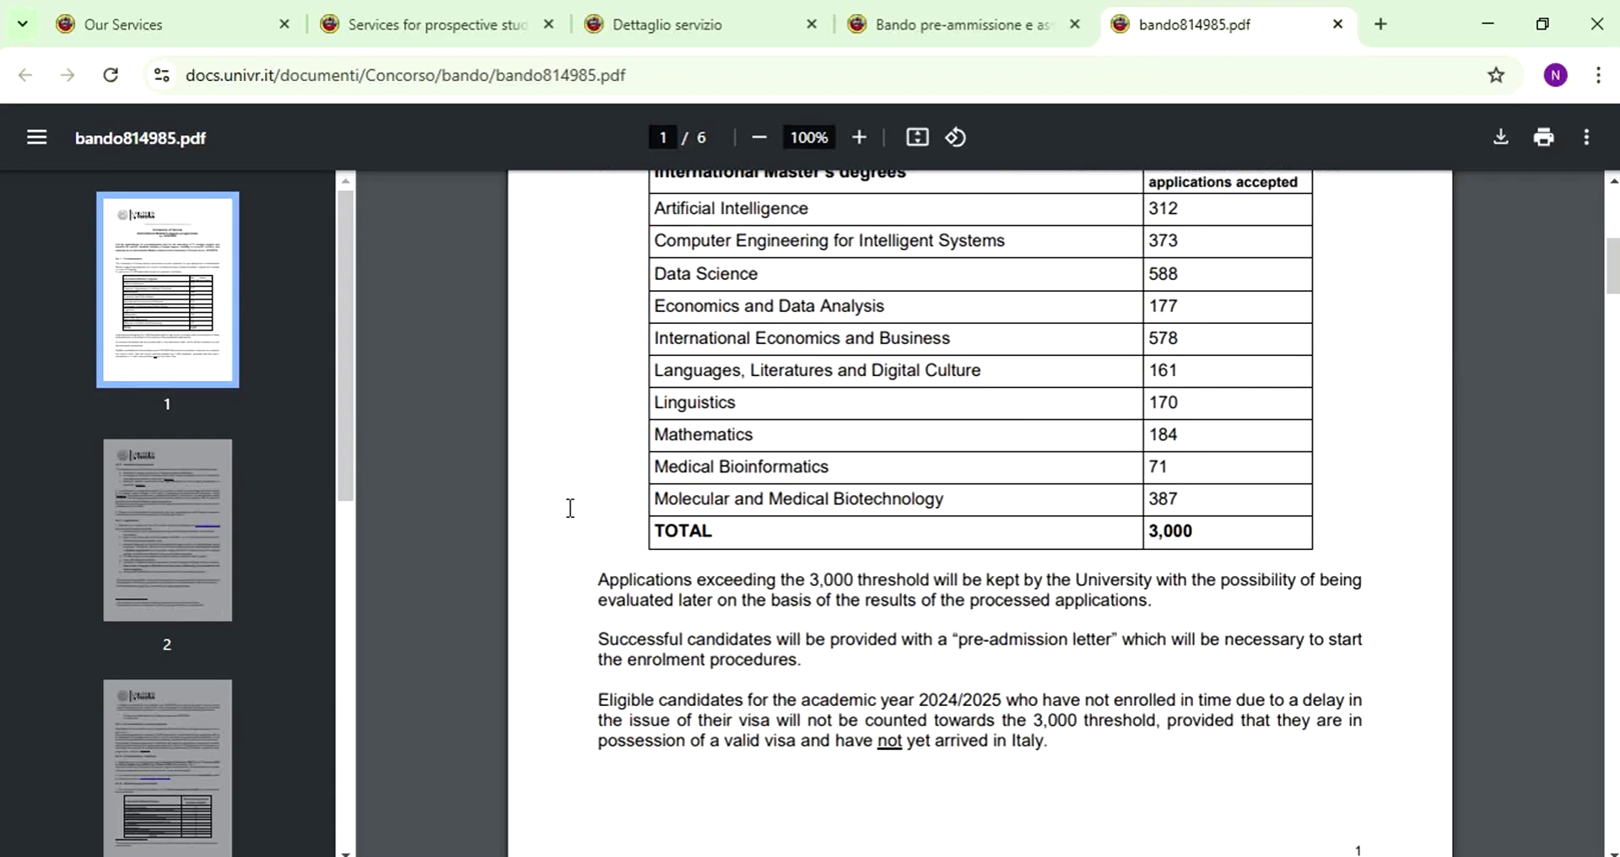
pyautogui.scroll(3, 610, 314)
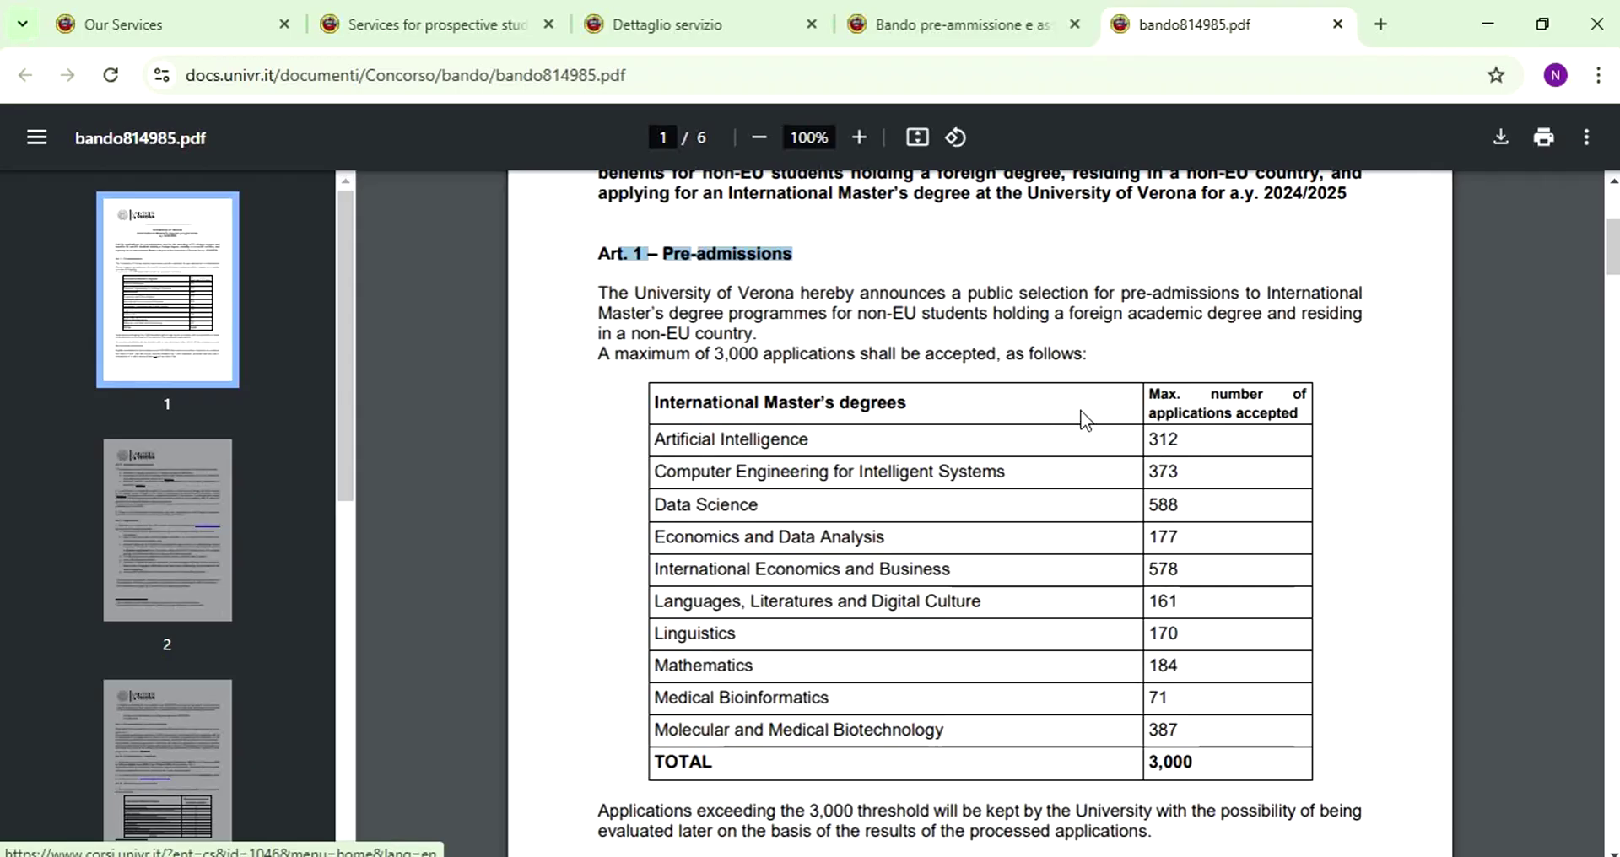
pyautogui.click(1291, 426)
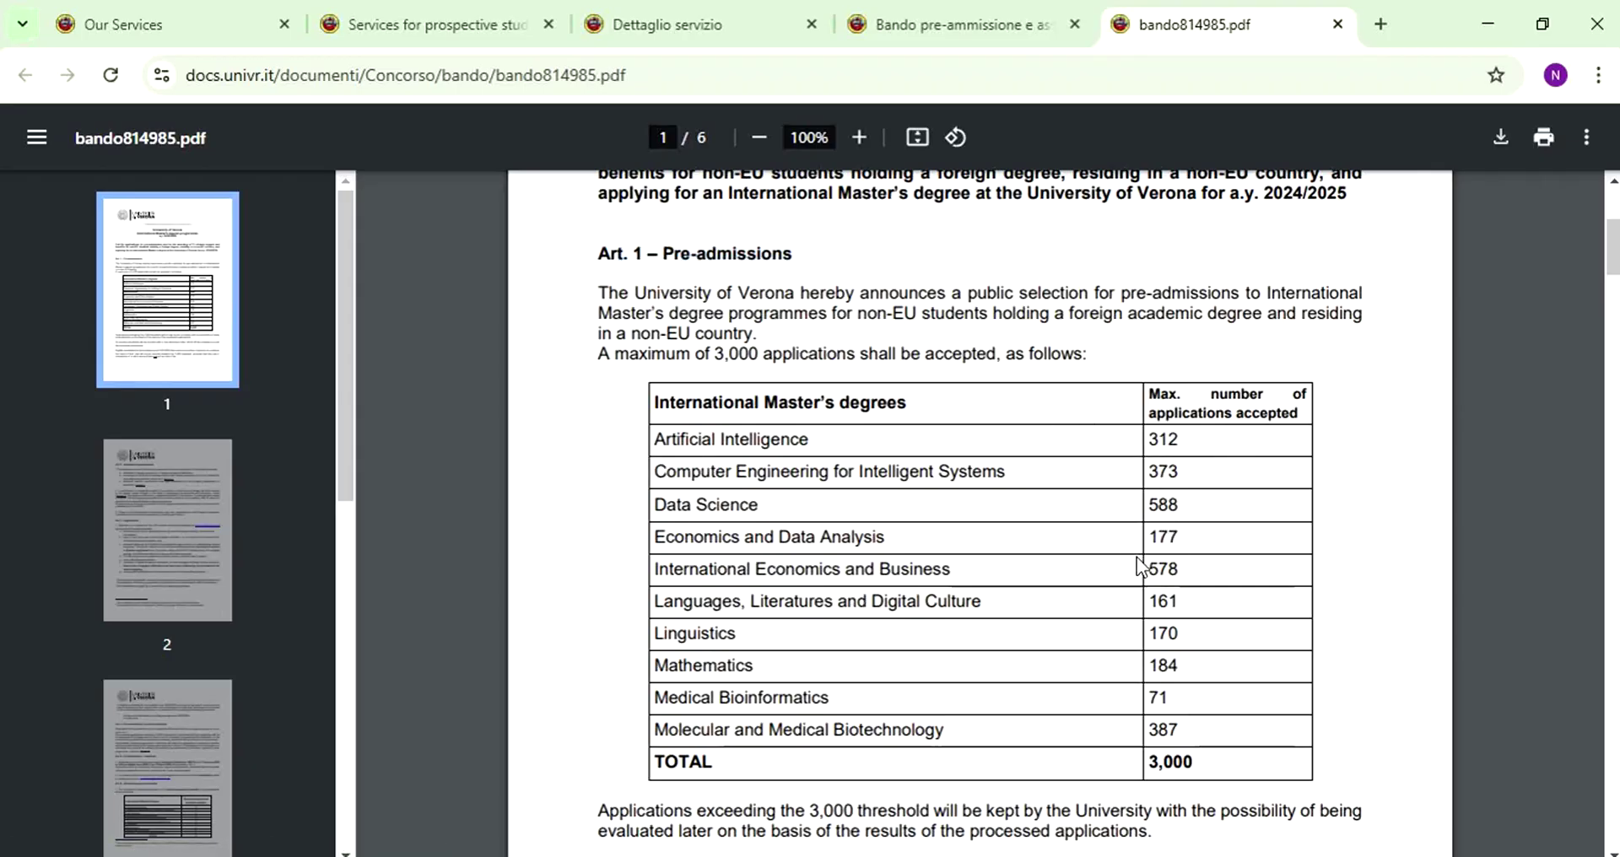
# - Scroll on through the call PDF to Art. 3 – Applications
pyautogui.scroll(-1, 1216, 713)
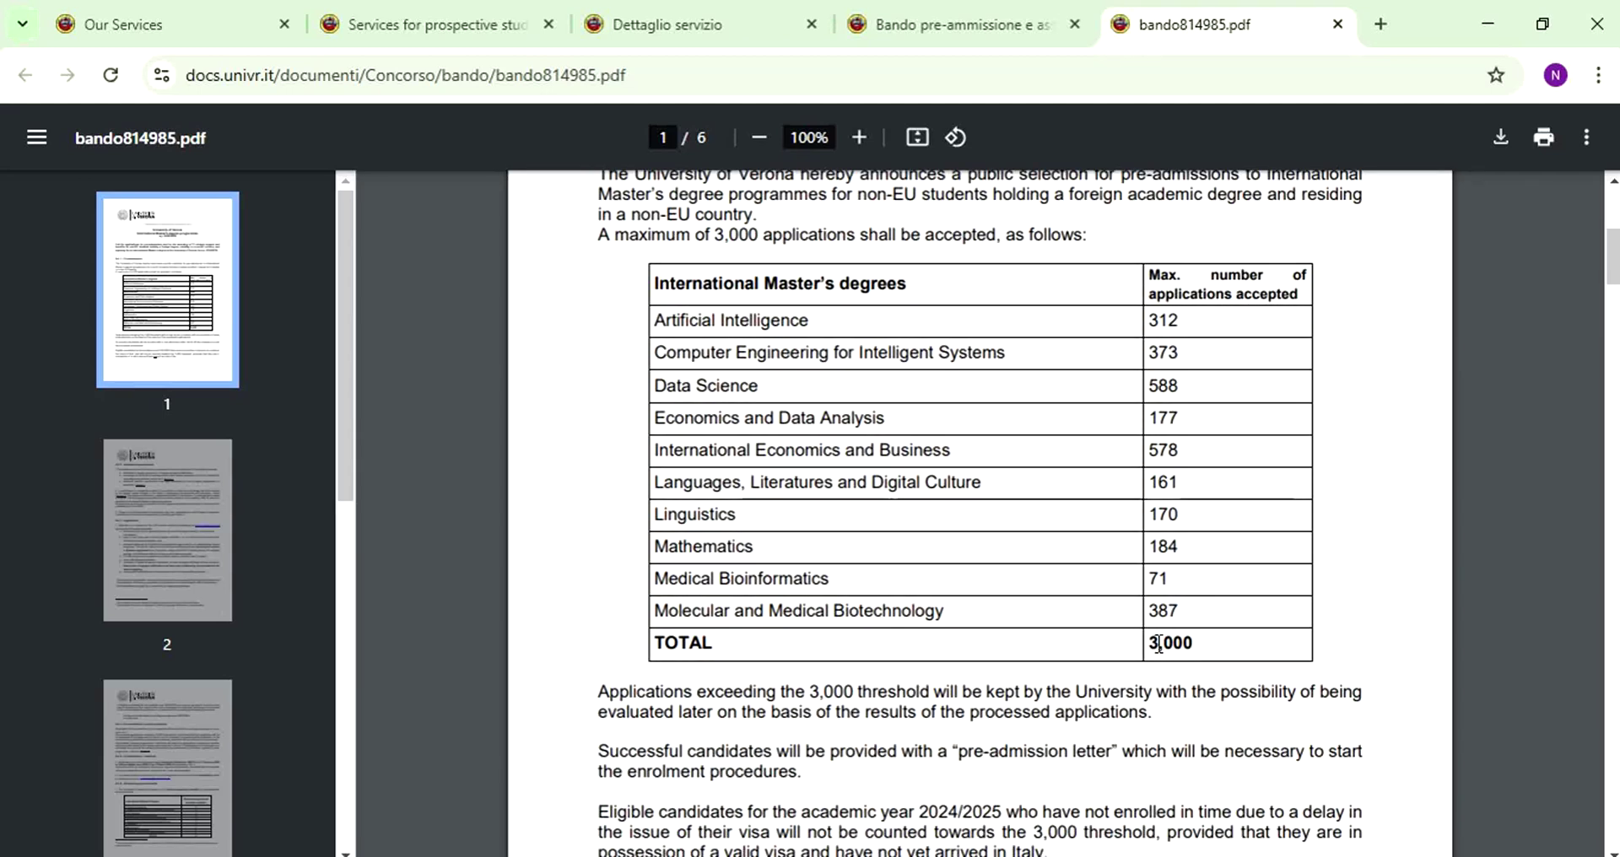
pyautogui.scroll(-1, 1158, 644)
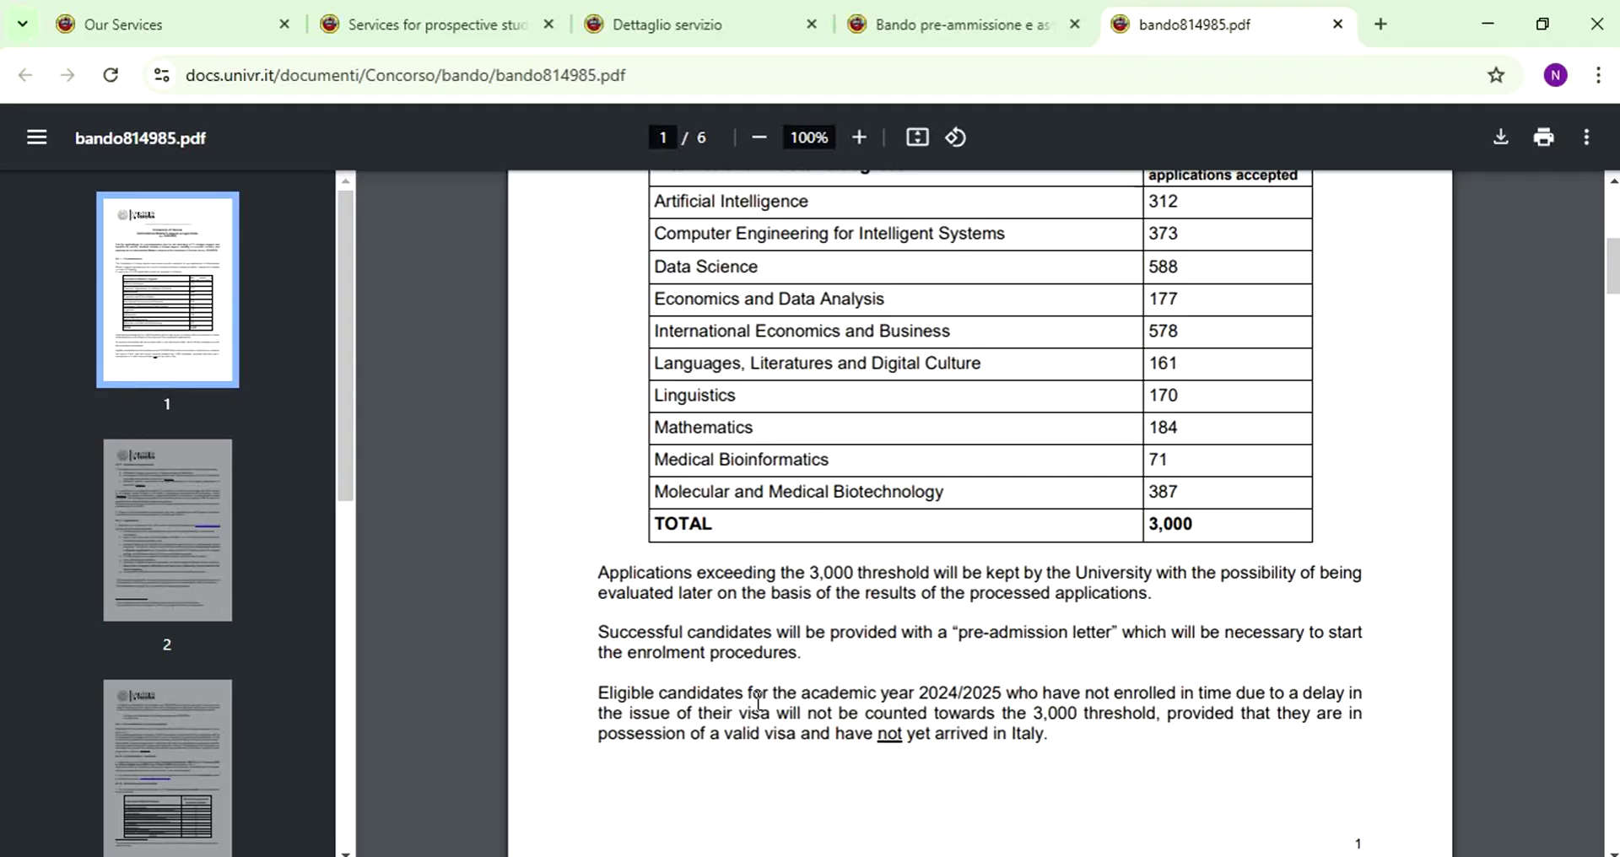
pyautogui.scroll(-3, 757, 702)
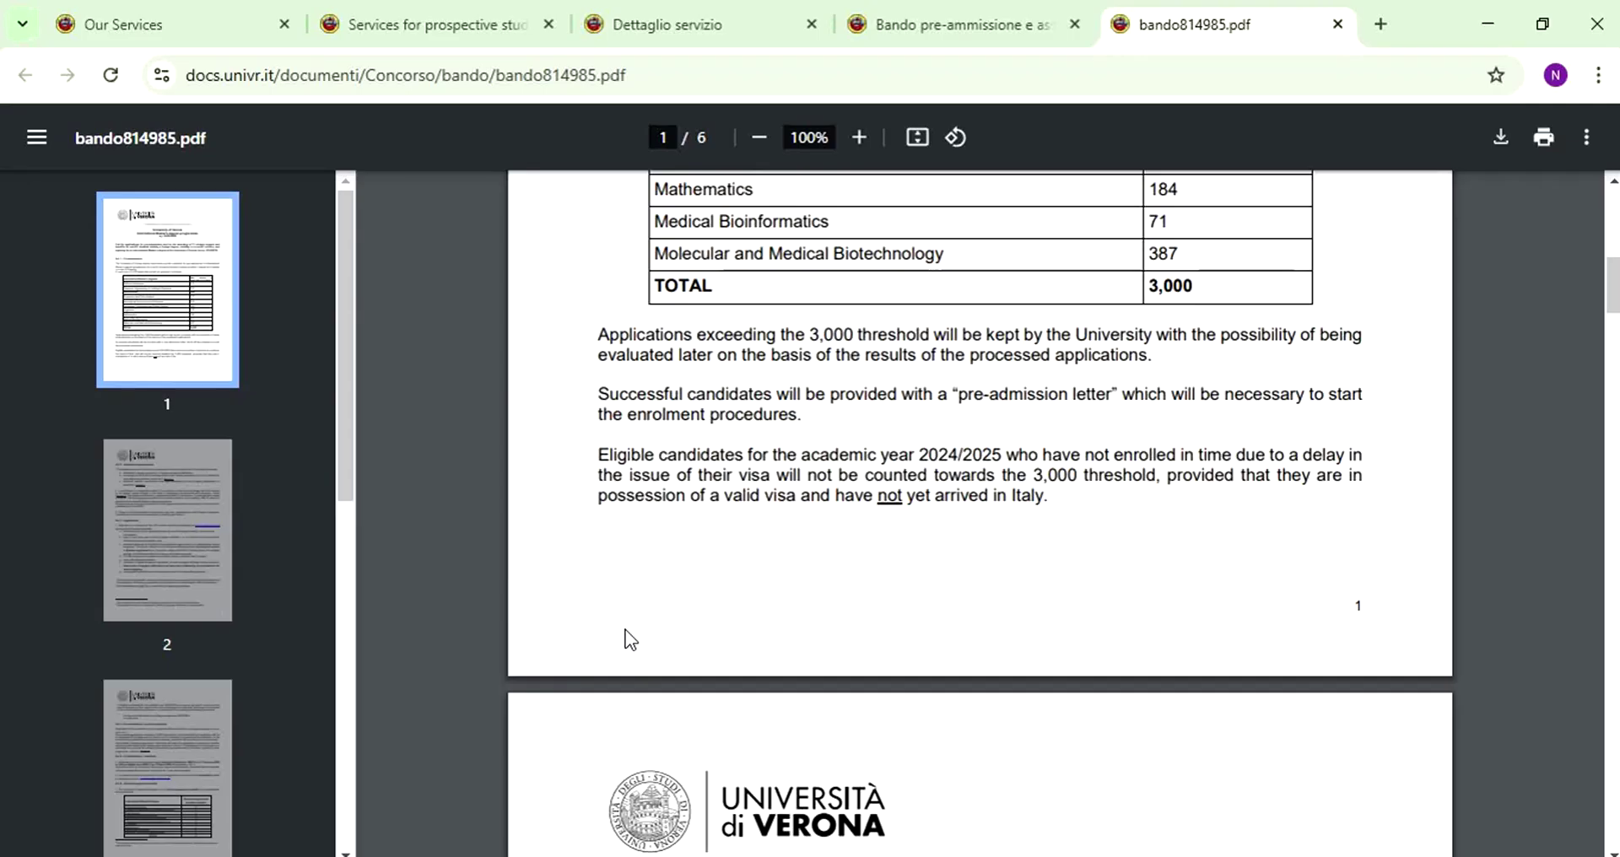
pyautogui.scroll(-1, 948, 320)
pyautogui.scroll(-3, 947, 321)
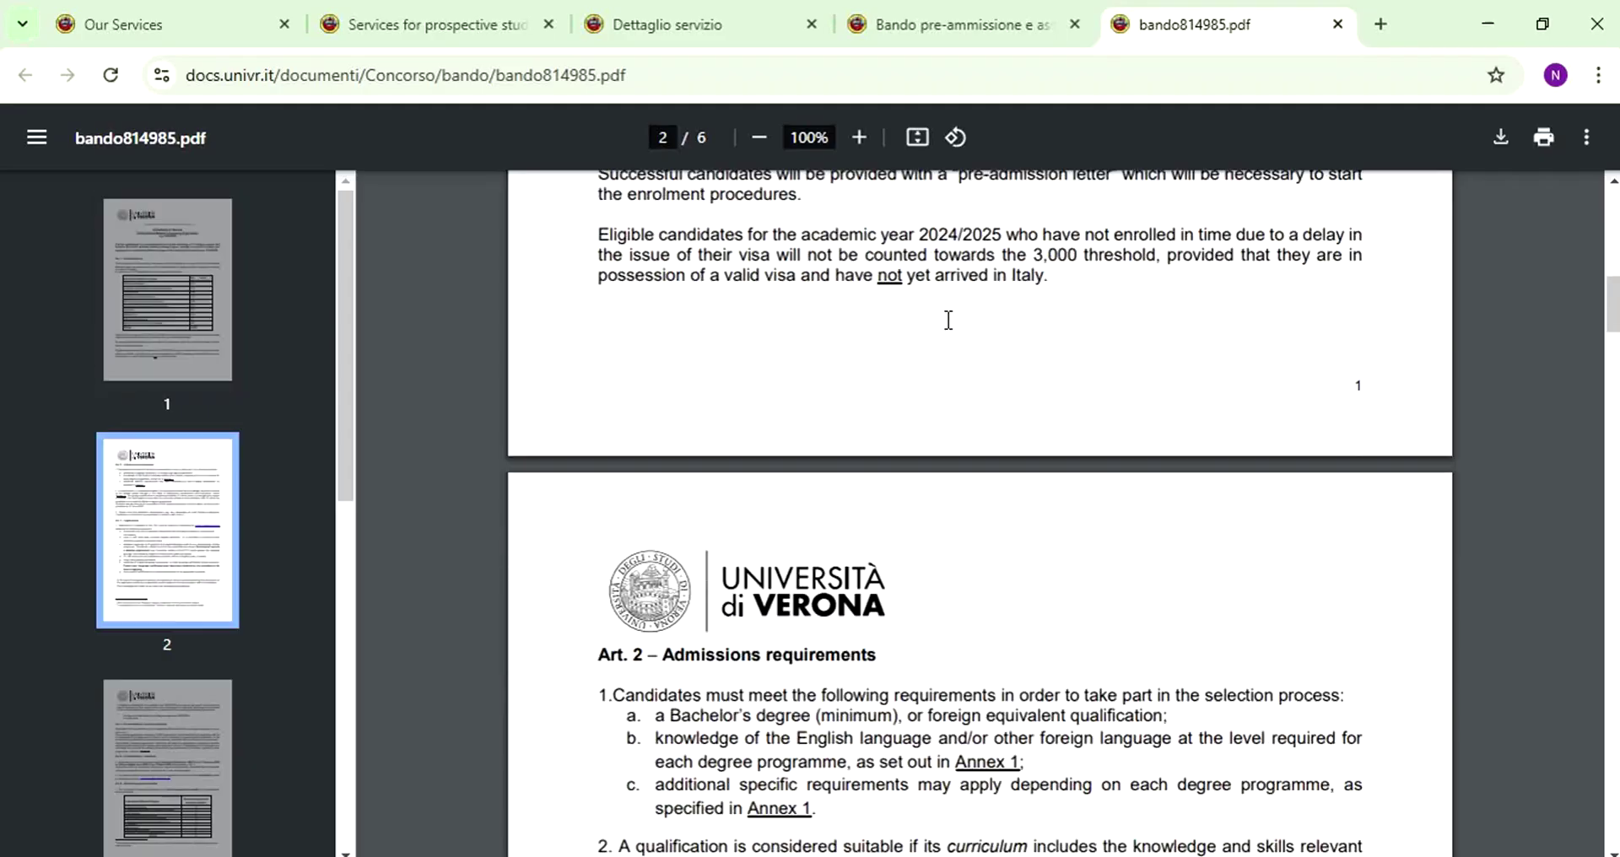
pyautogui.scroll(5, 861, 414)
pyautogui.scroll(3, 861, 414)
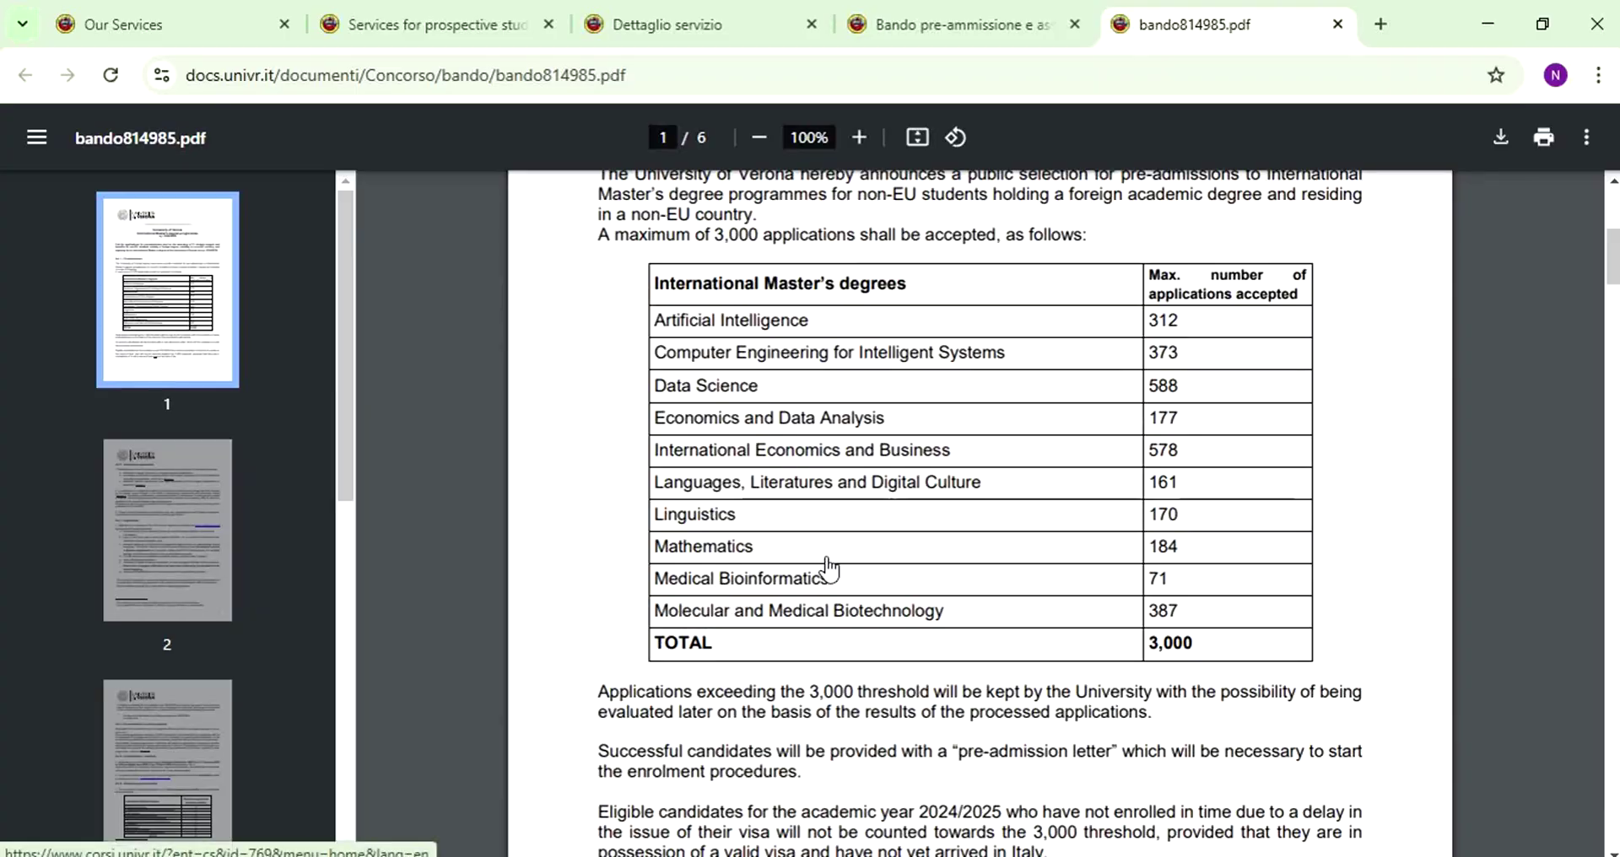
pyautogui.scroll(-4, 756, 608)
pyautogui.scroll(-10, 756, 608)
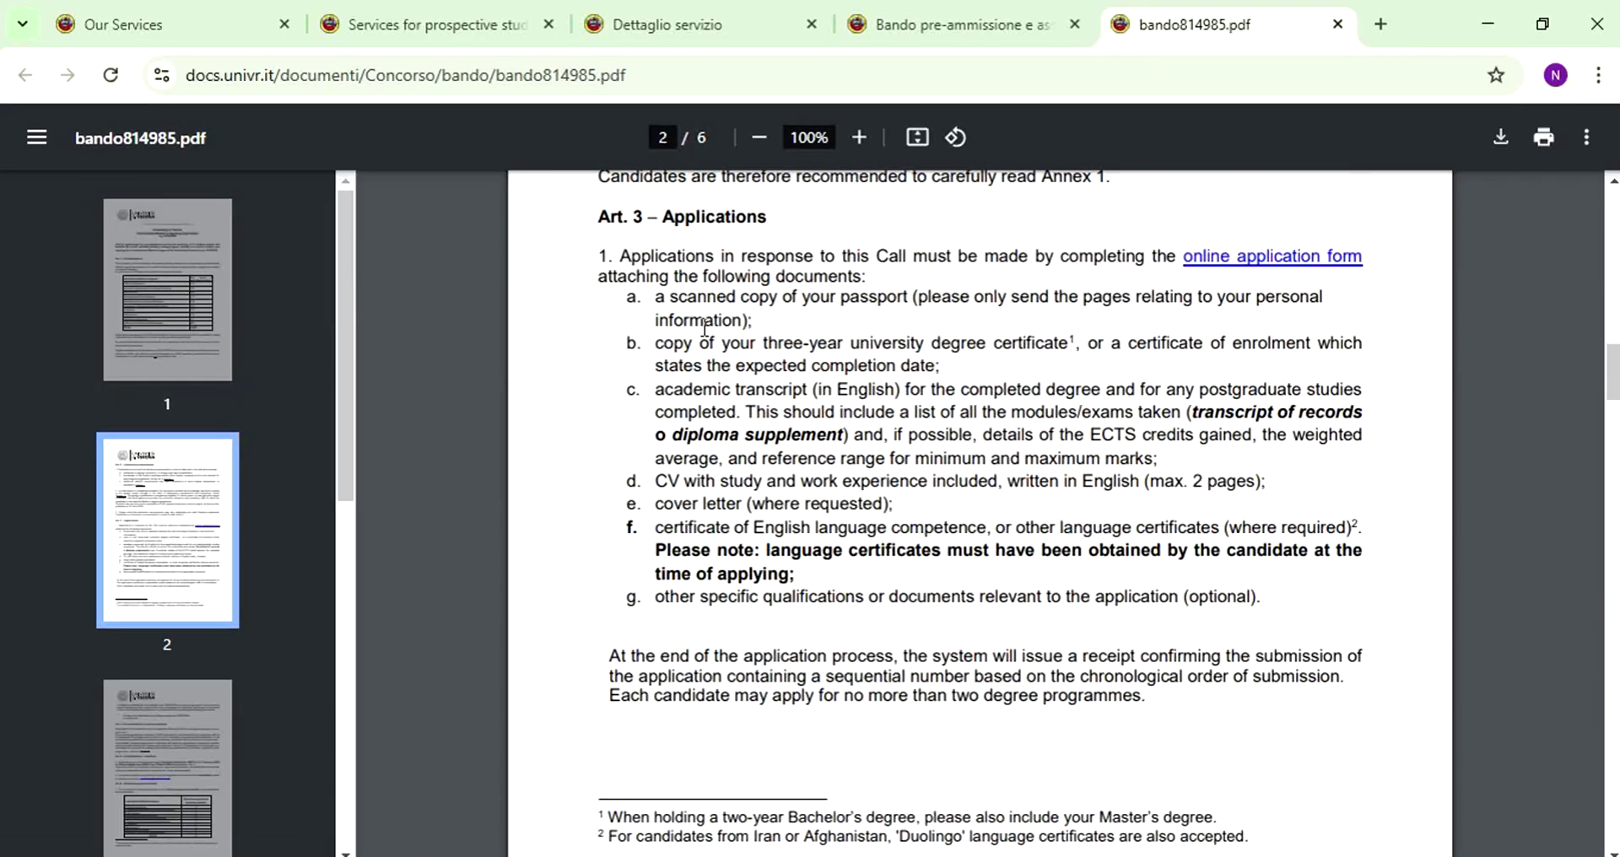
# - Highlight Art. 3's required documents: passport, degree, transcript, CV, cover letter, English certificate, other qualifications
pyautogui.moveTo(655, 297); pyautogui.dragTo(971, 302)
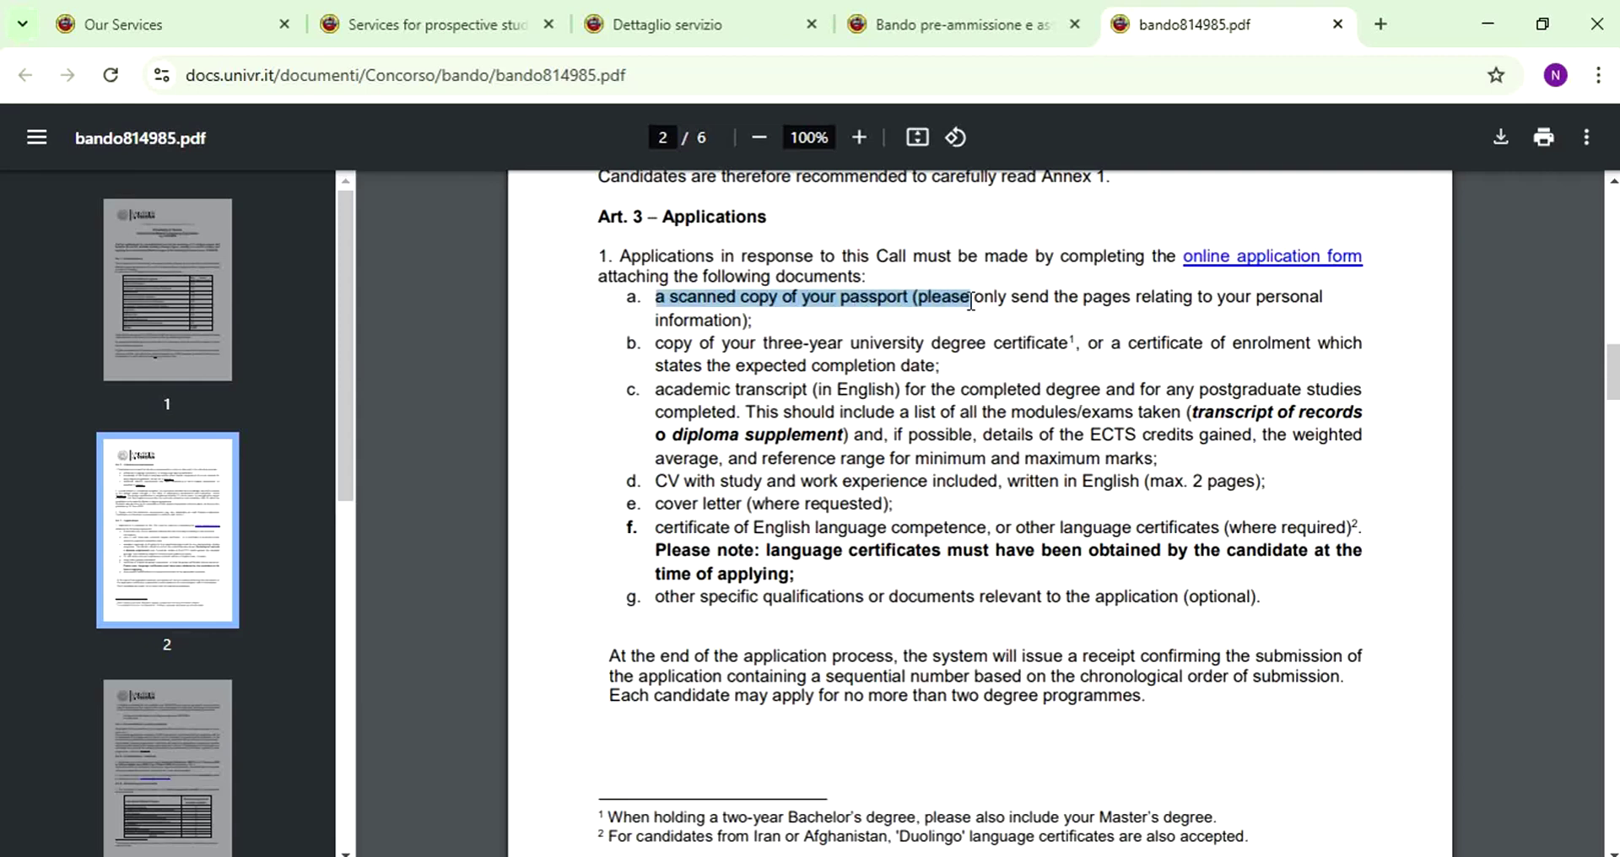
pyautogui.moveTo(651, 344); pyautogui.dragTo(1088, 341)
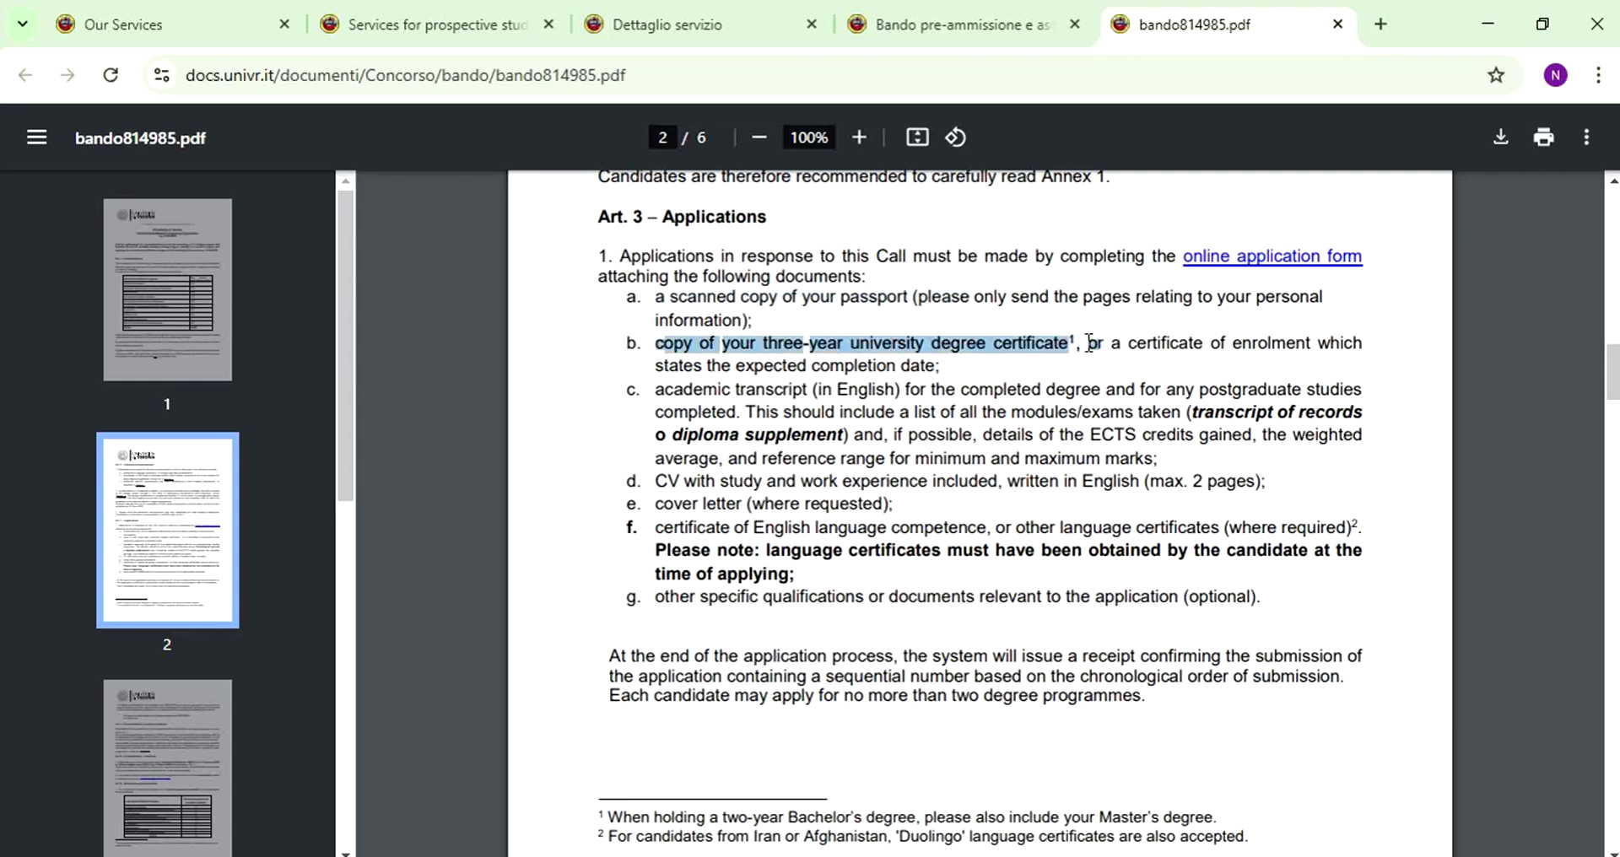
pyautogui.moveTo(655, 390); pyautogui.dragTo(901, 392)
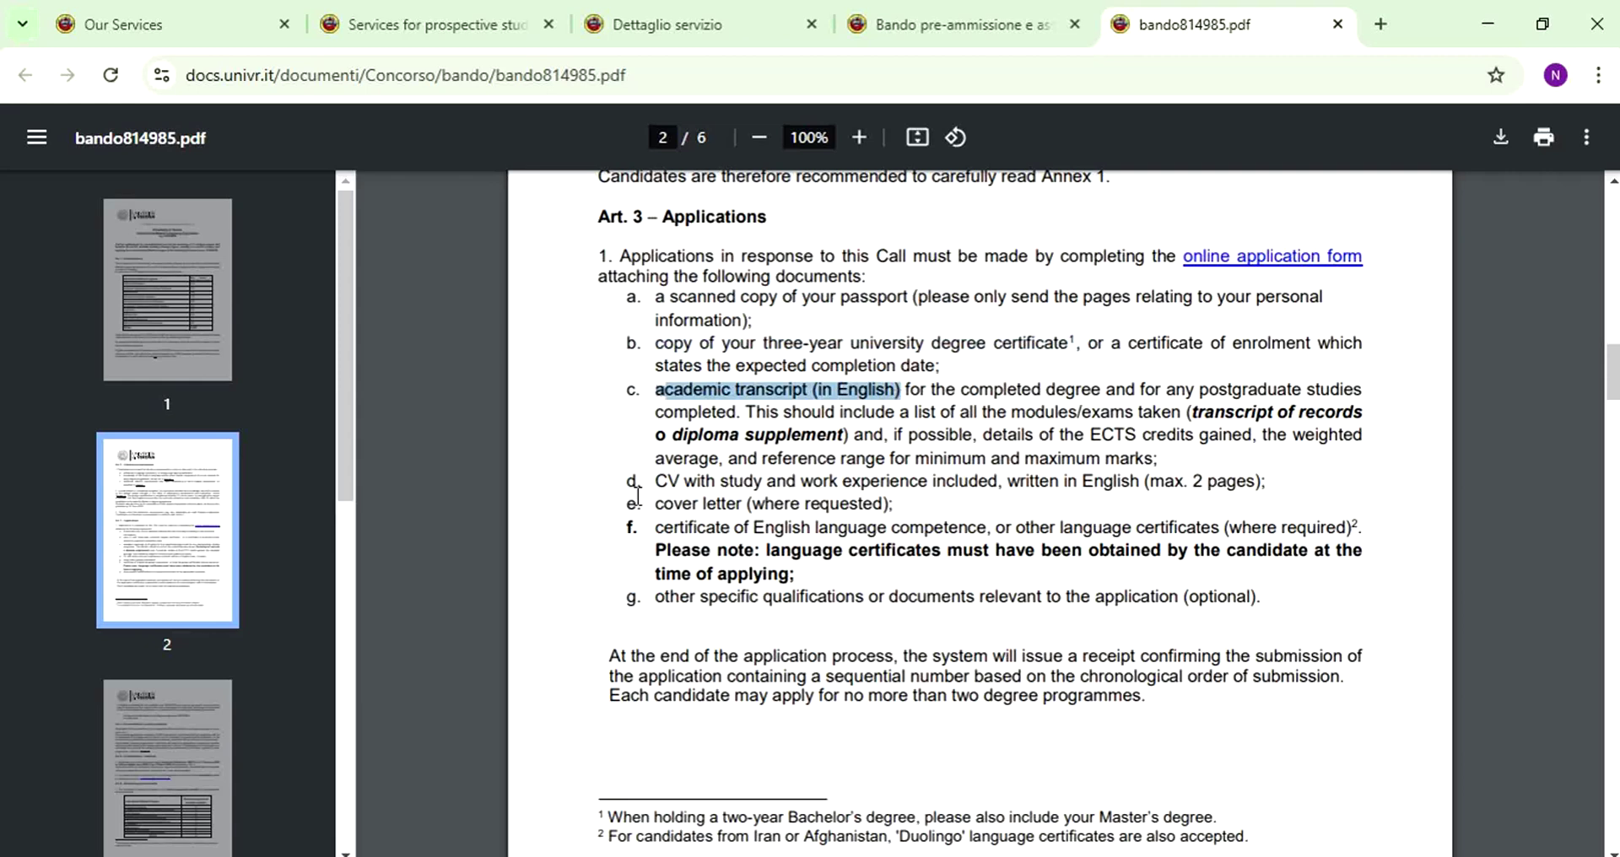
pyautogui.moveTo(635, 481); pyautogui.dragTo(734, 477)
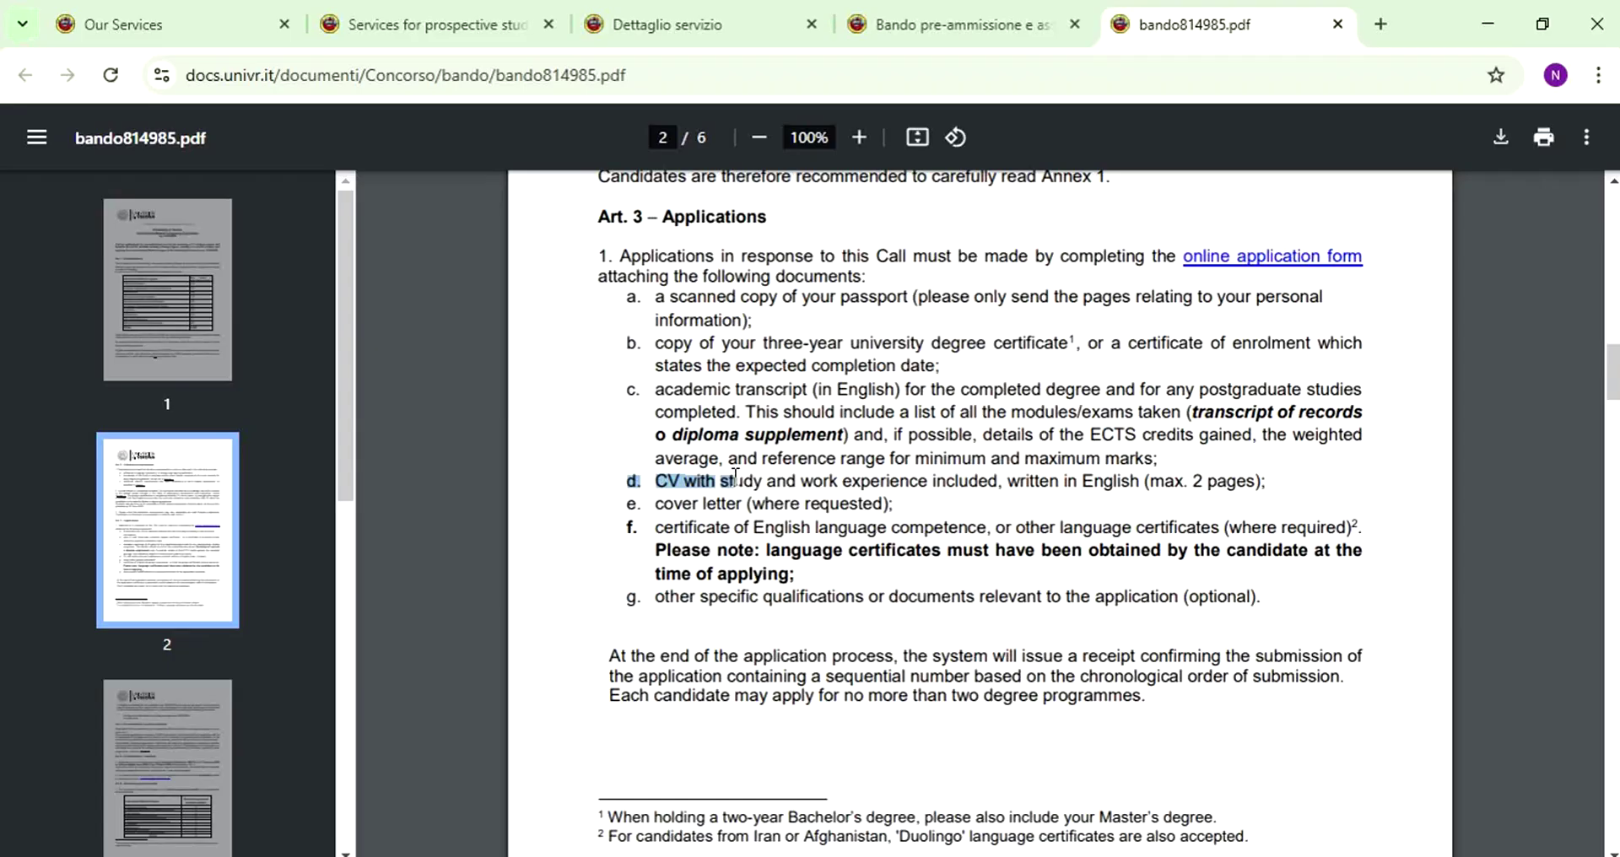
pyautogui.moveTo(732, 487); pyautogui.dragTo(718, 489)
pyautogui.moveTo(653, 504); pyautogui.dragTo(881, 505)
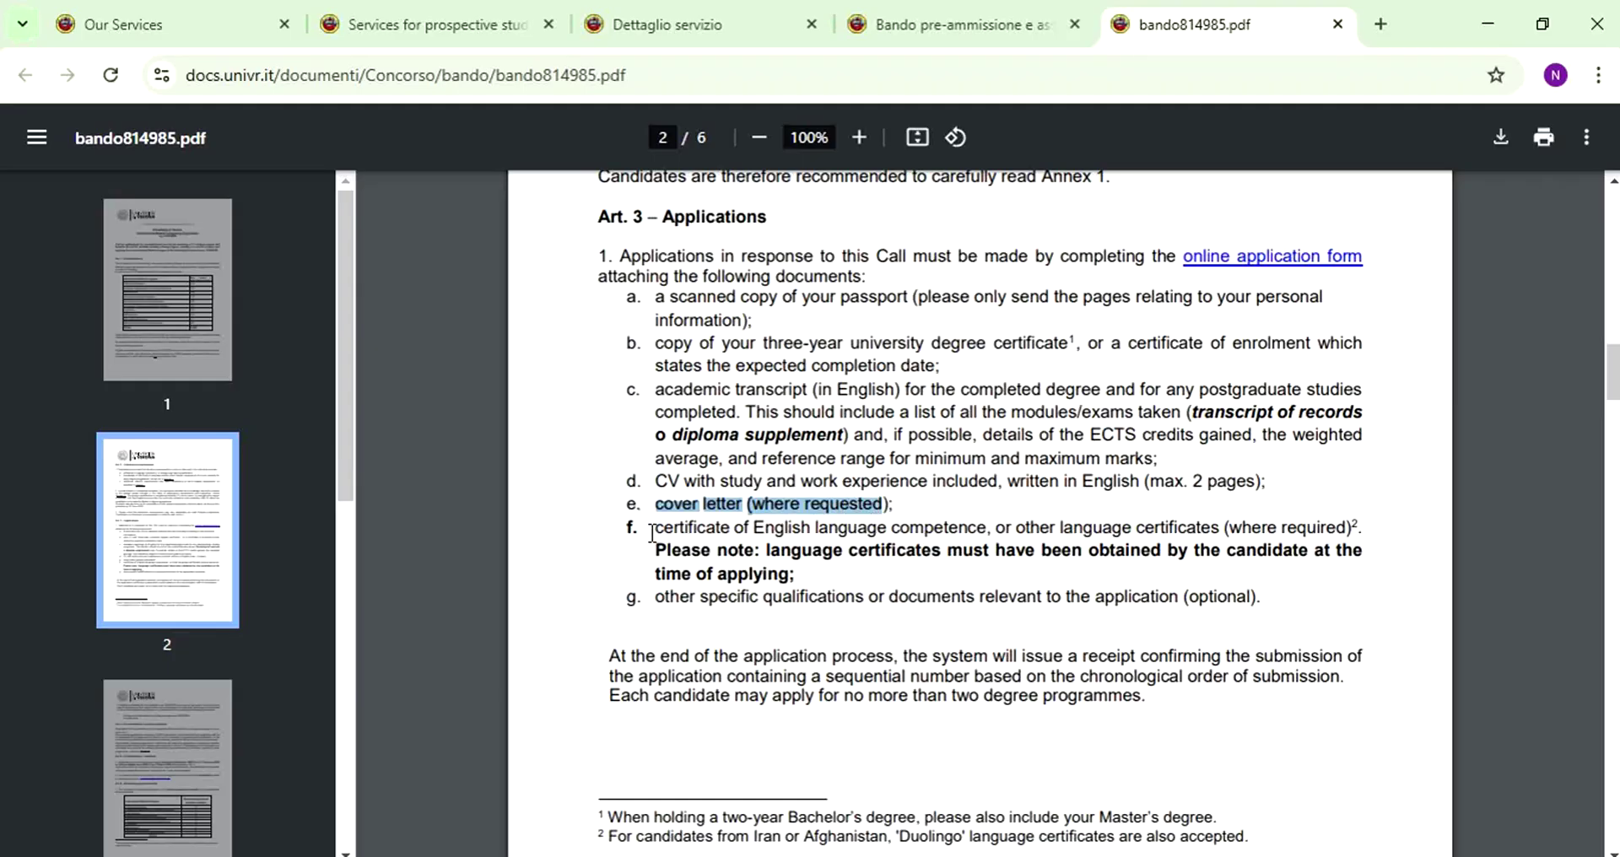
pyautogui.moveTo(660, 532); pyautogui.dragTo(1101, 534)
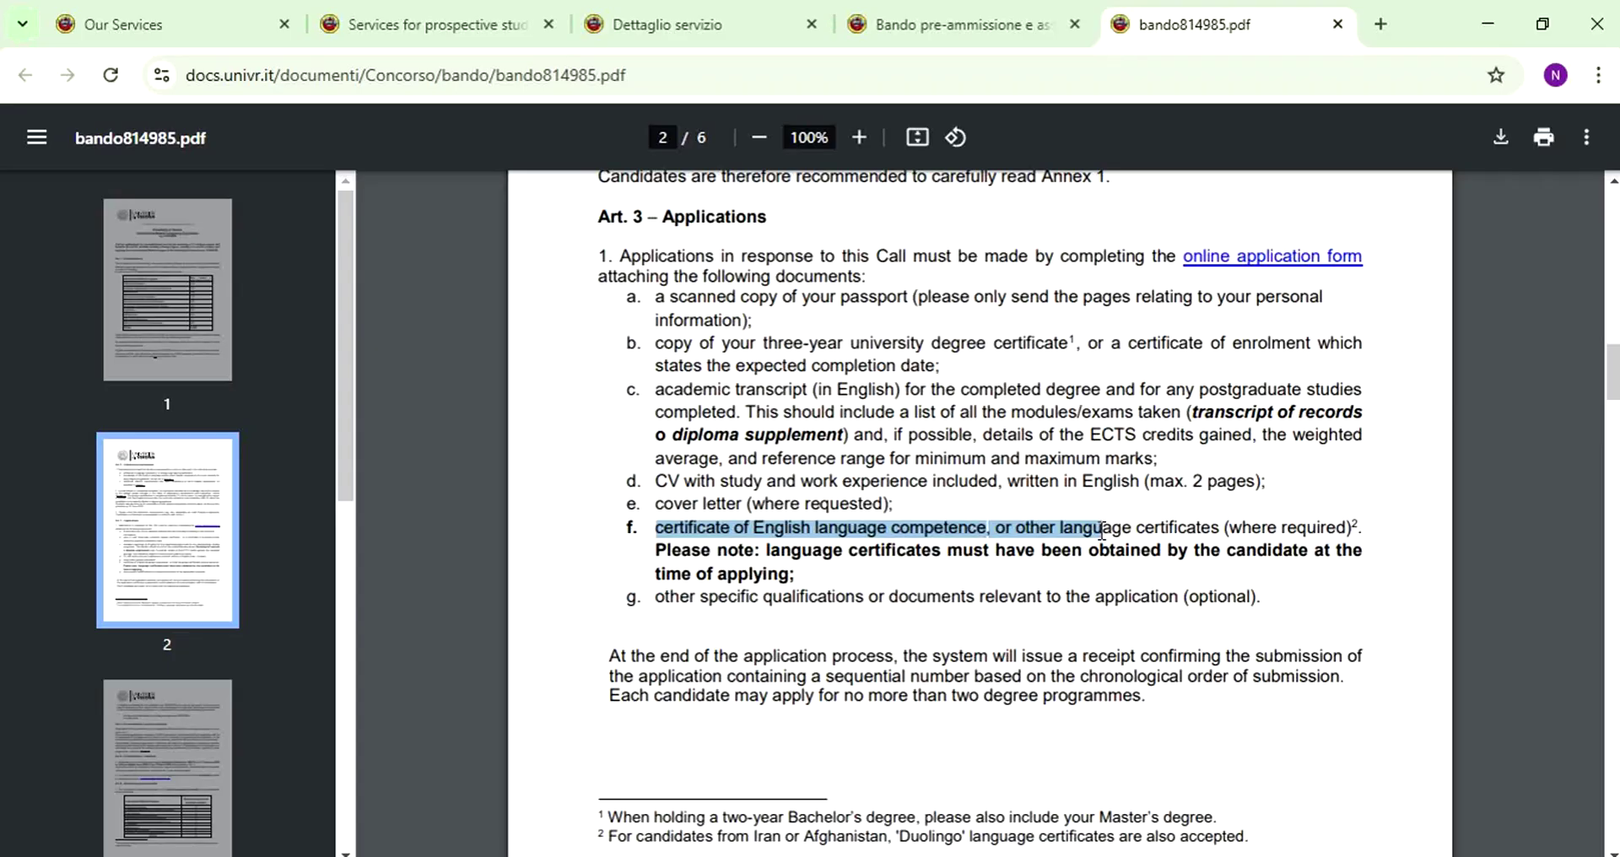
pyautogui.moveTo(1101, 531); pyautogui.dragTo(1170, 534)
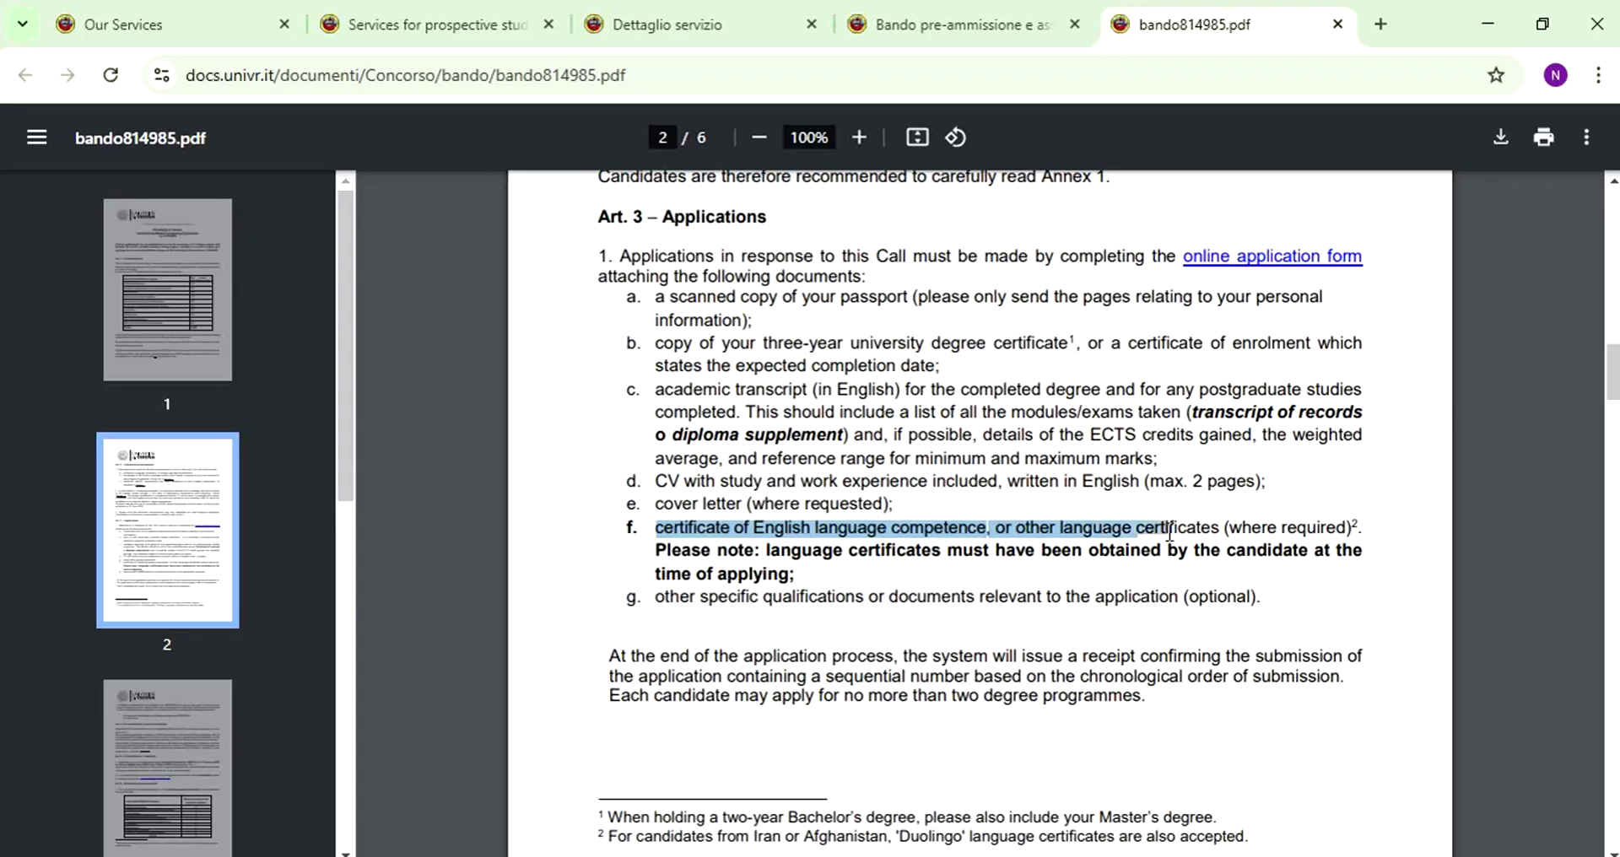
pyautogui.moveTo(671, 598); pyautogui.dragTo(986, 598)
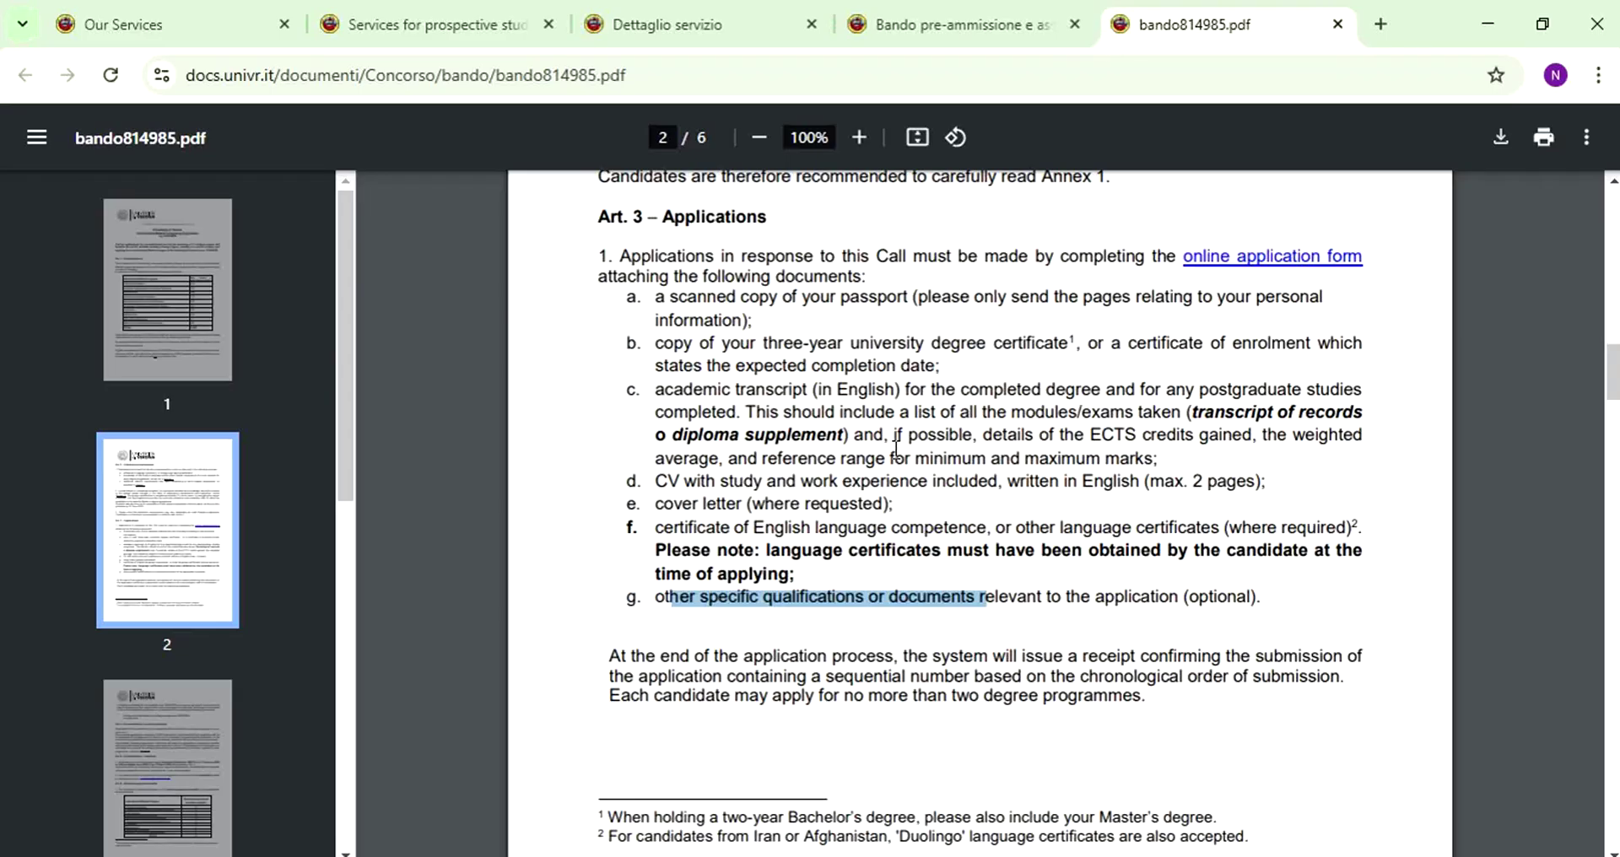
pyautogui.scroll(-5, 897, 447)
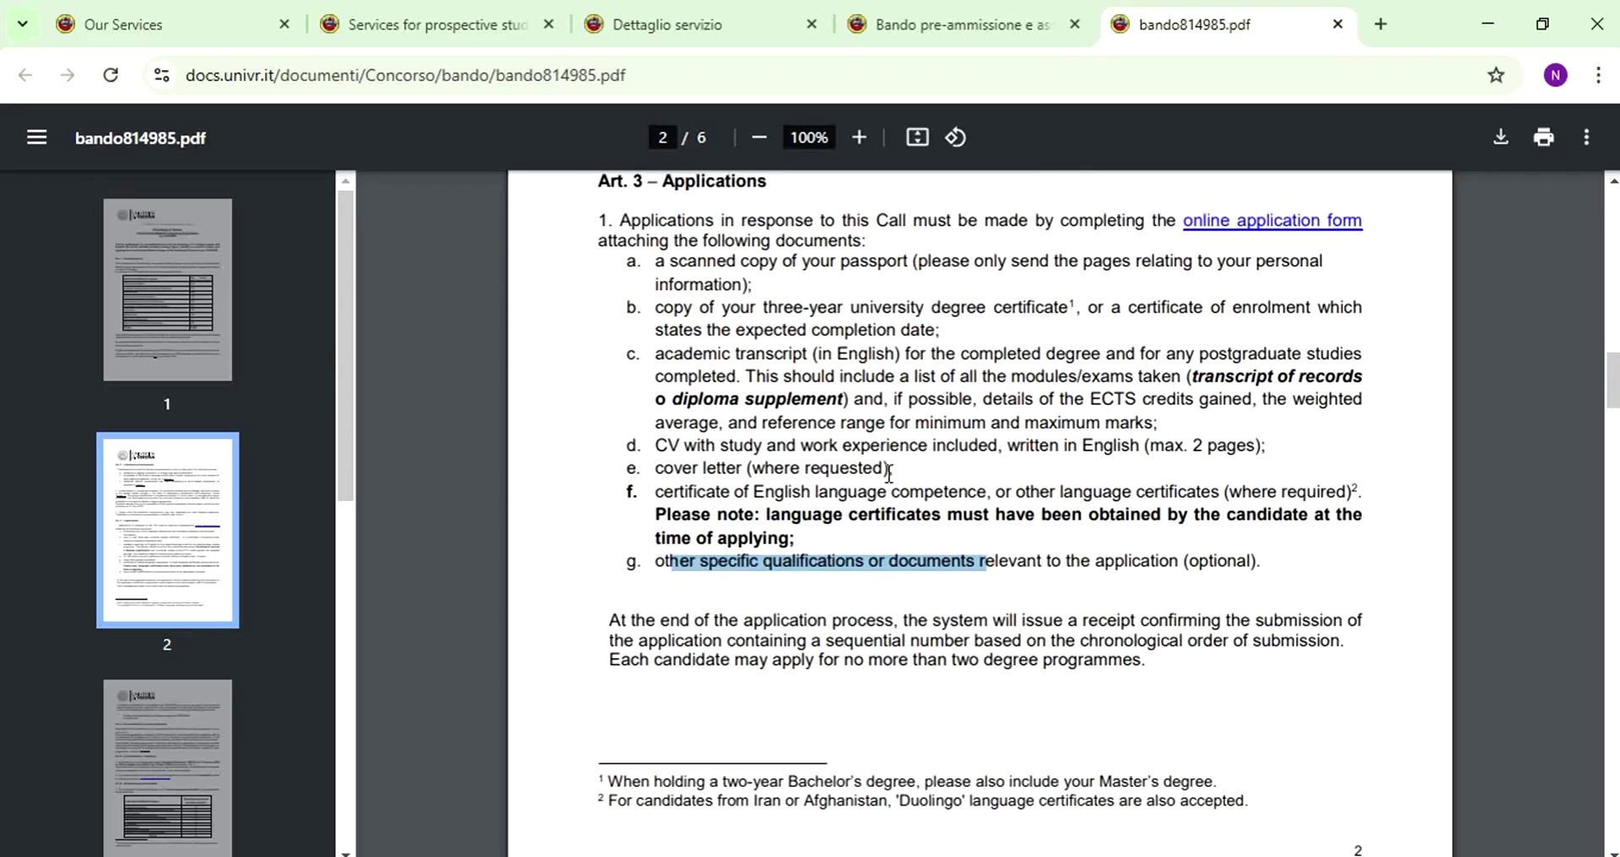
# - Review Art. 6 Student support and benefits, highlighting the benefits table's TOTAL row
pyautogui.scroll(-12, 886, 476)
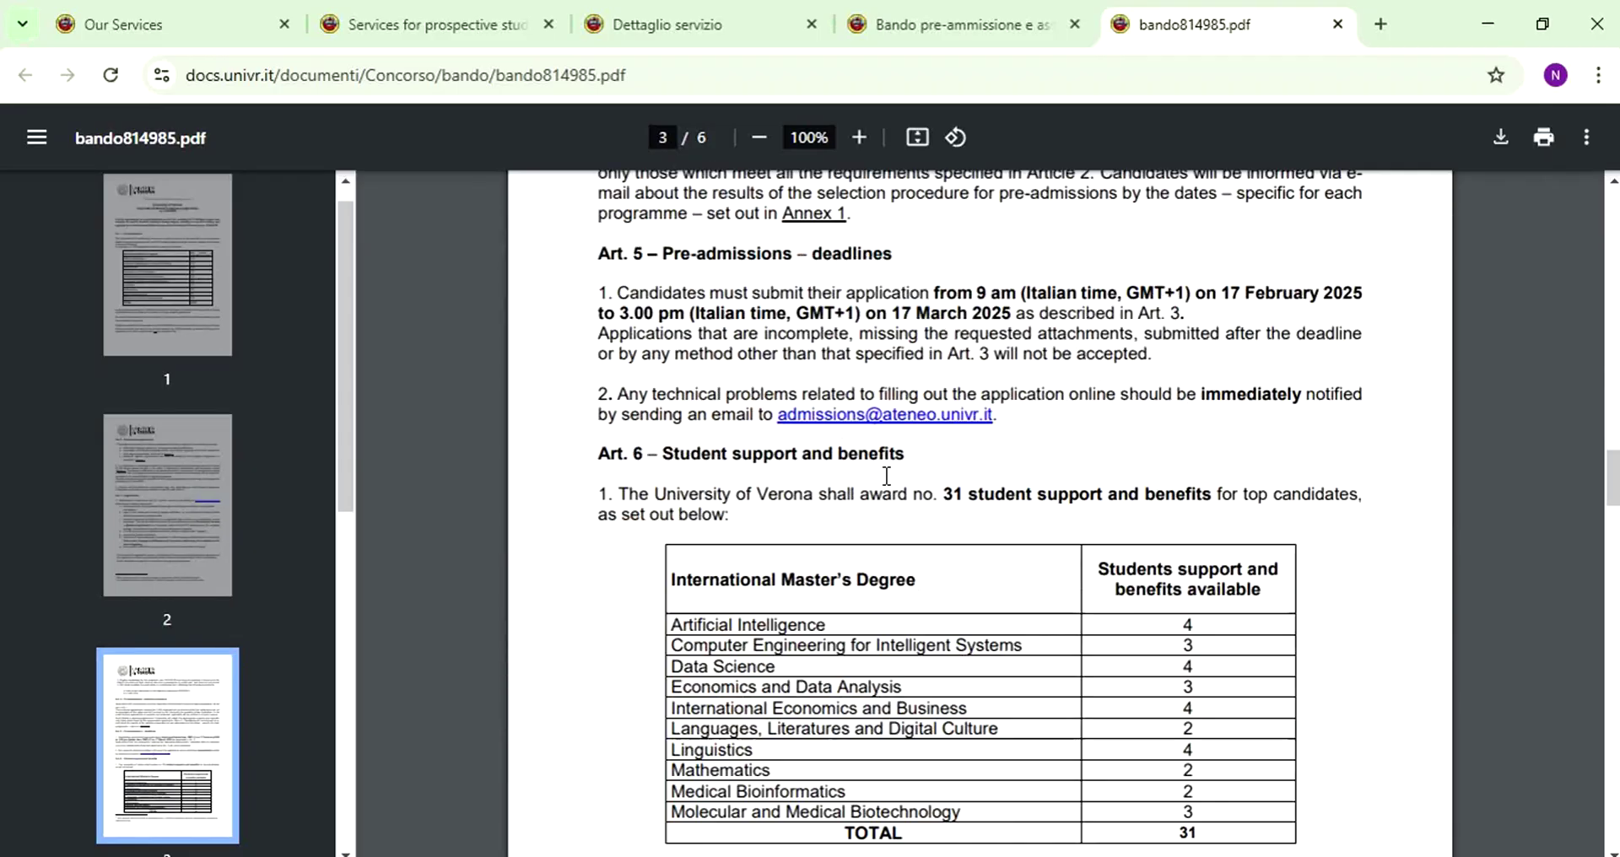
pyautogui.scroll(7, 885, 497)
pyautogui.scroll(-5, 885, 496)
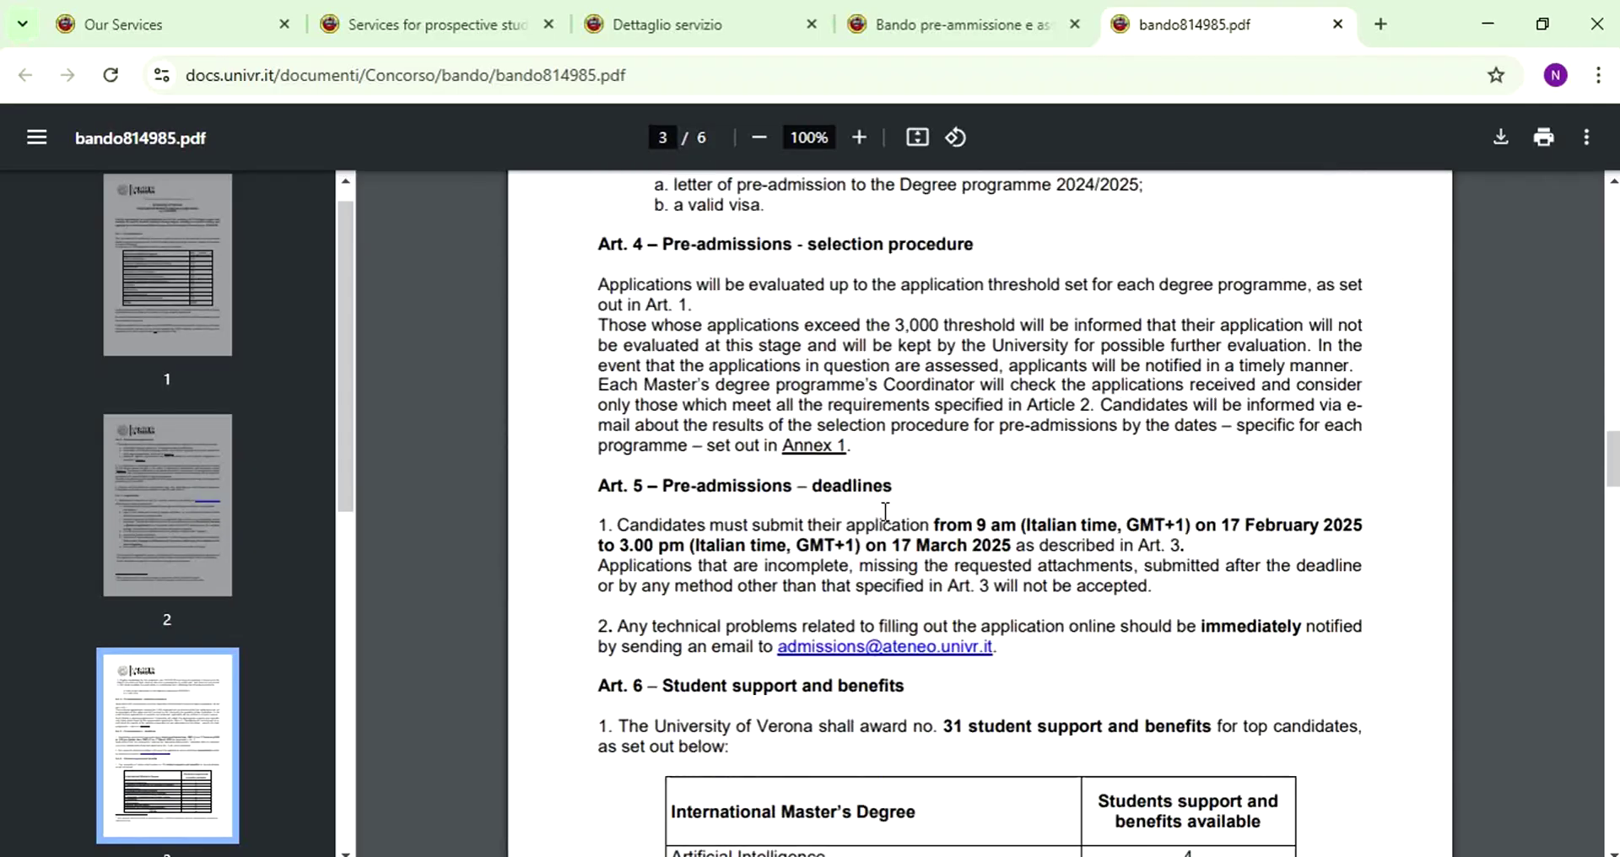
pyautogui.moveTo(664, 431); pyautogui.dragTo(884, 469)
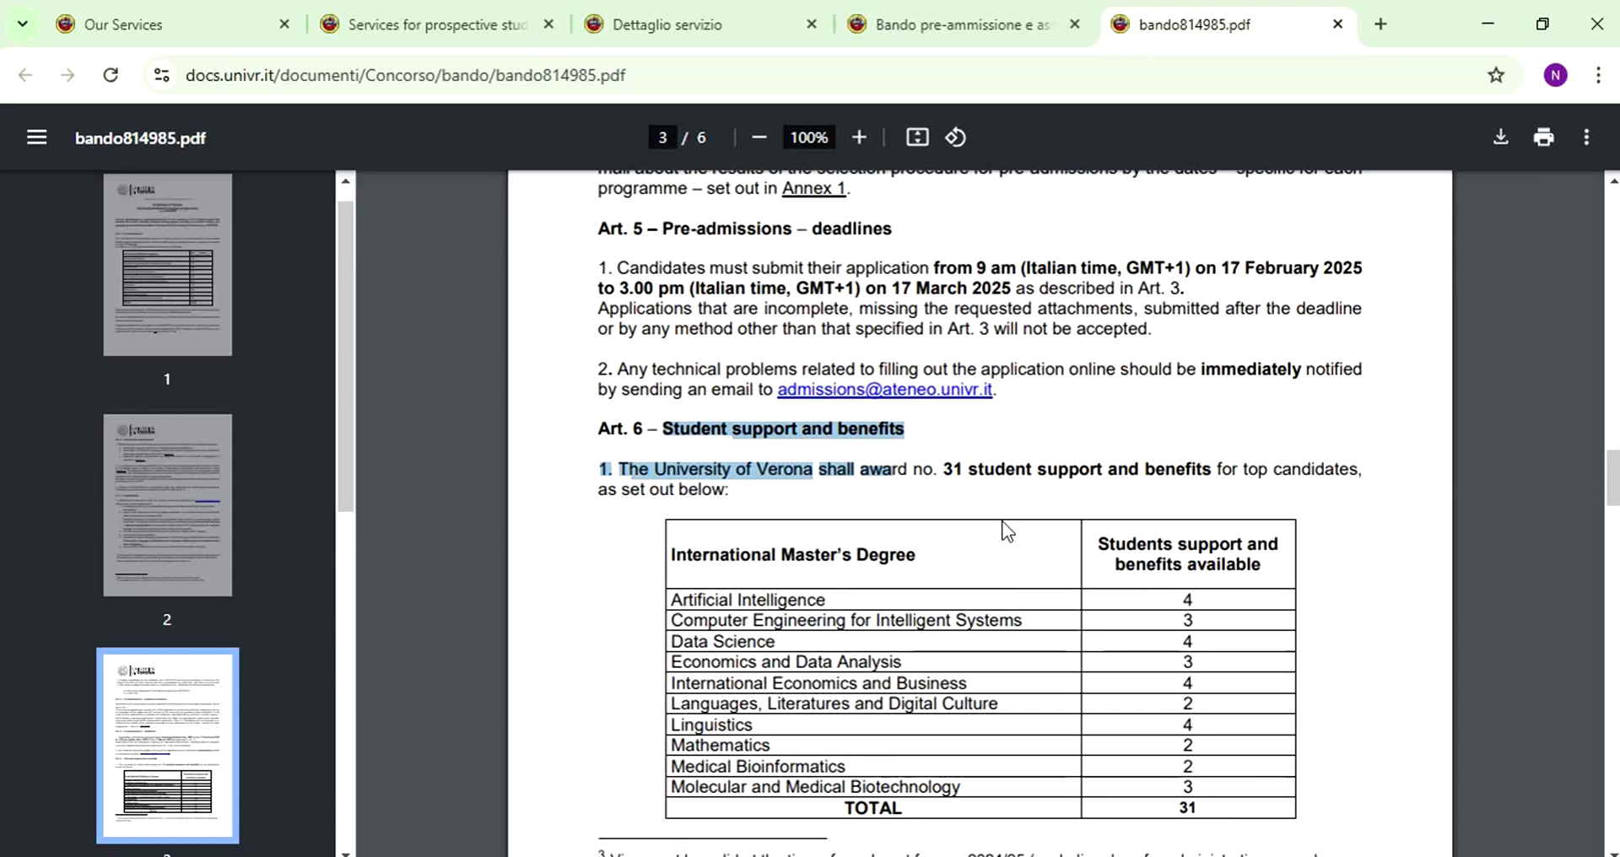
pyautogui.click(1004, 531)
pyautogui.scroll(-3, 1004, 531)
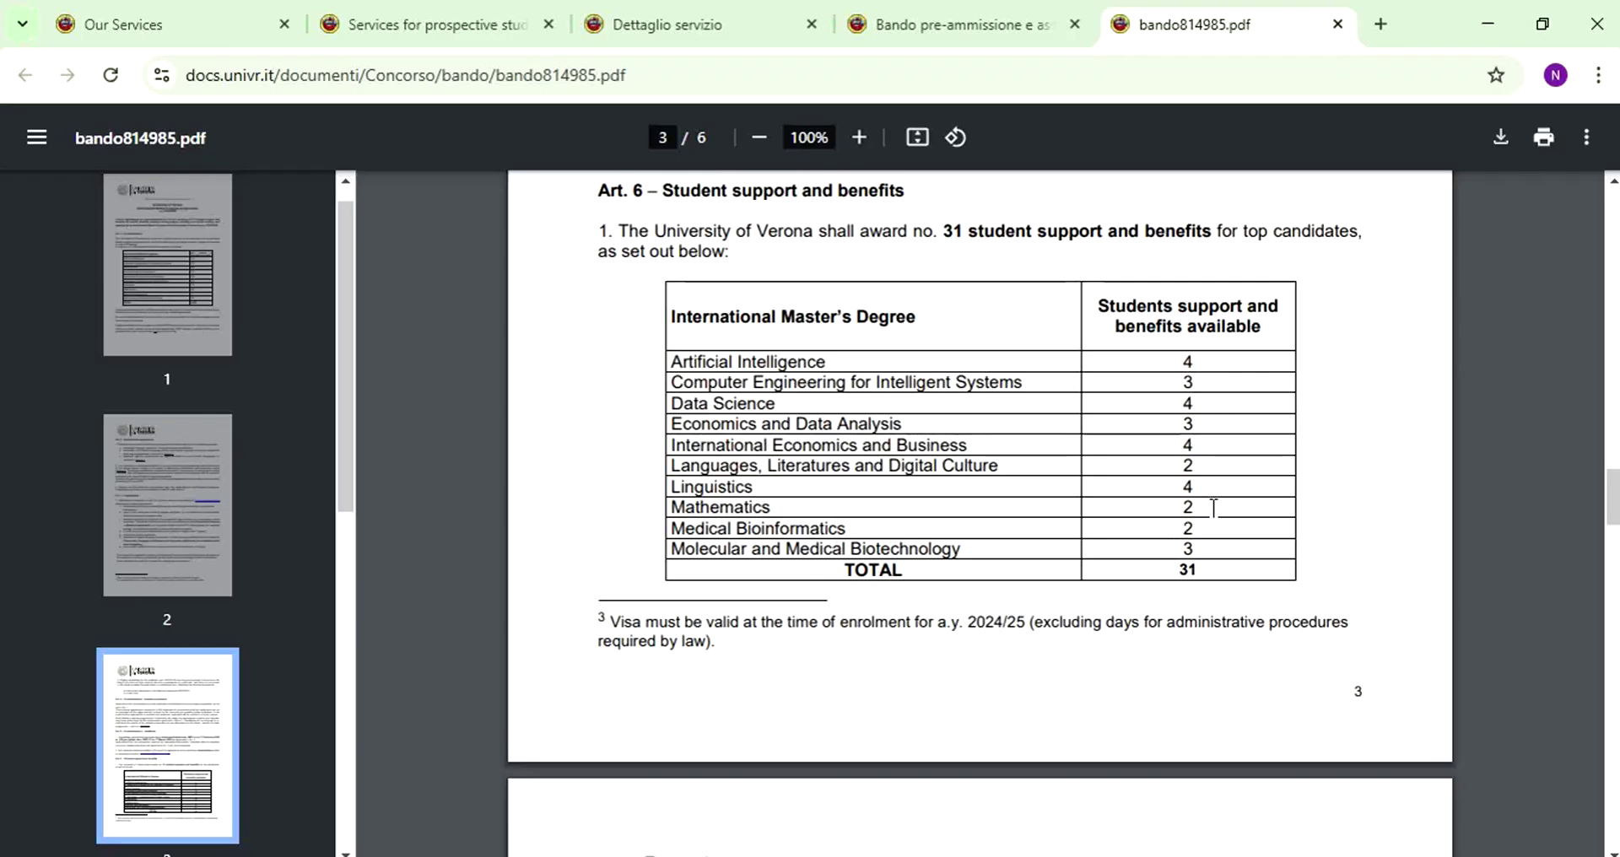
pyautogui.tripleClick(1208, 574)
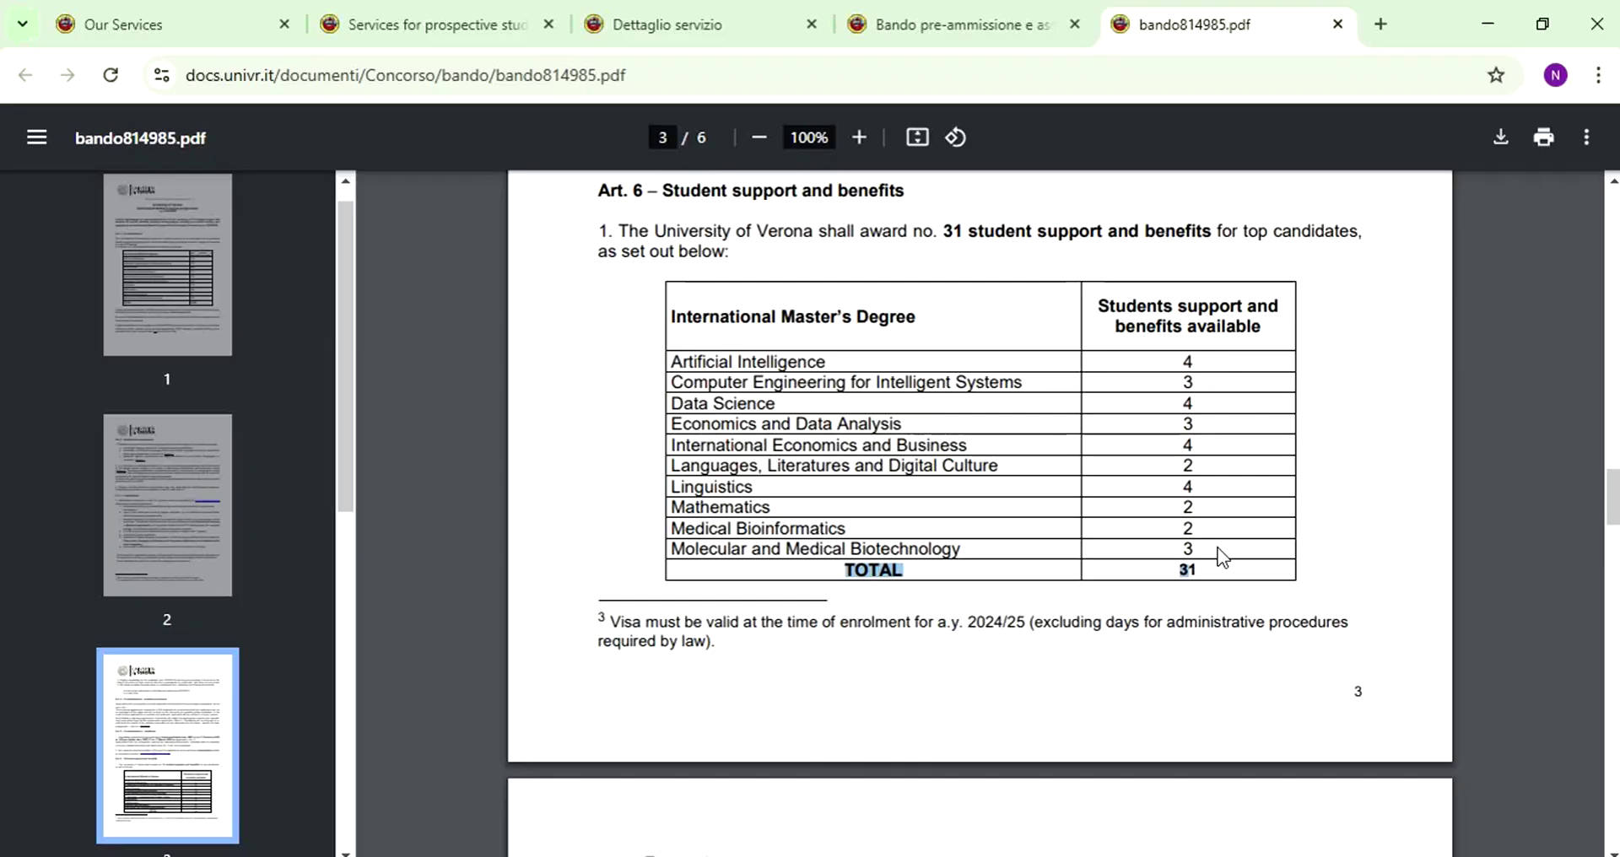
# - Scroll back to Art. 3 and follow its 'online application form' link
pyautogui.scroll(-4, 1159, 533)
pyautogui.scroll(1, 1159, 533)
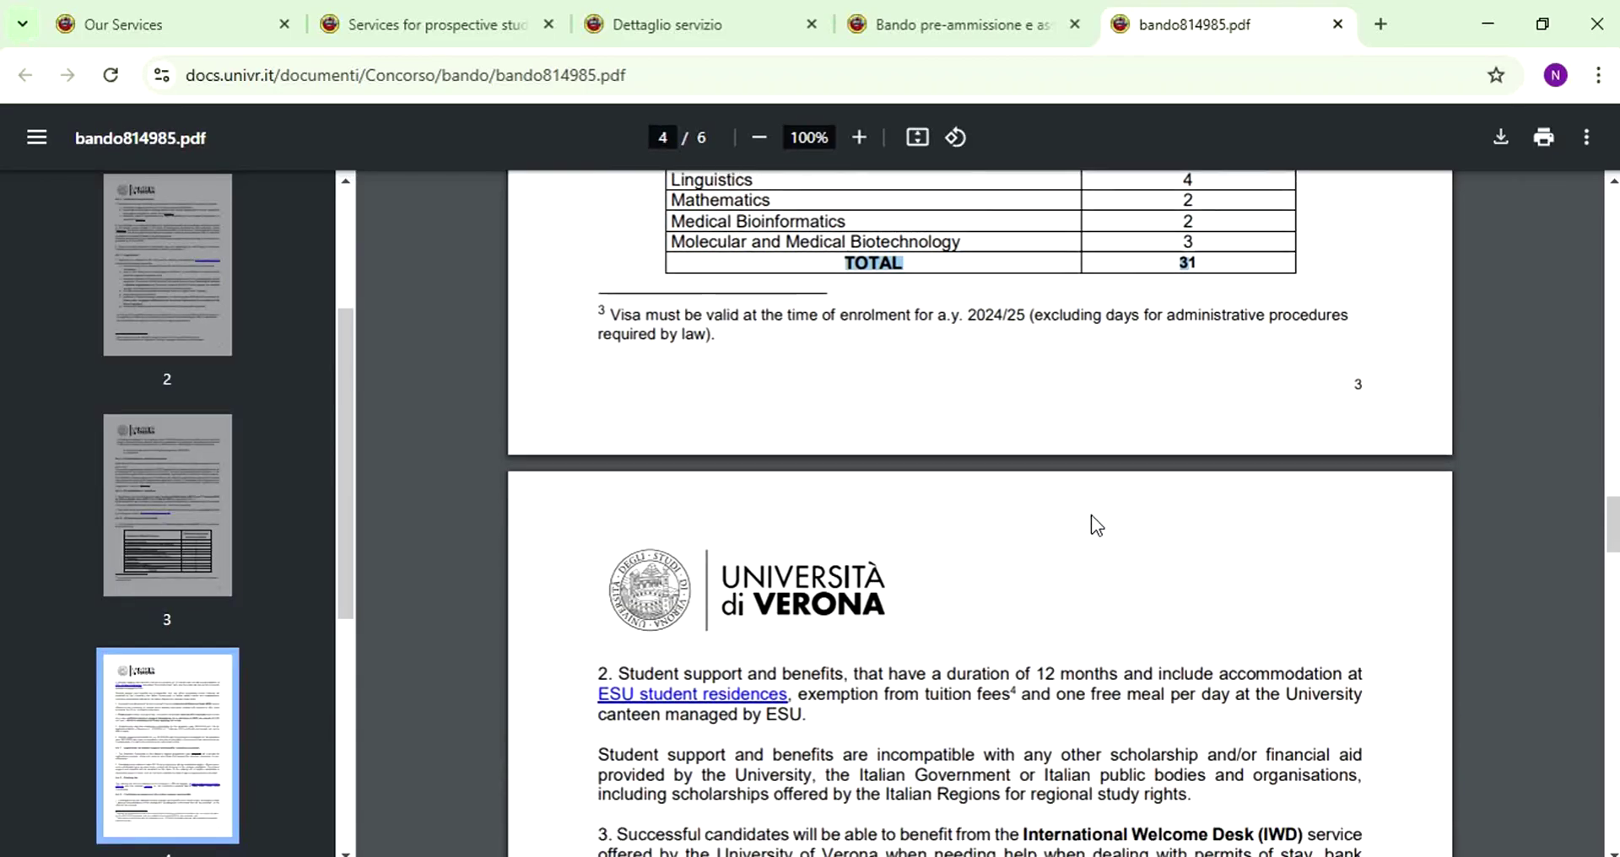
pyautogui.scroll(-8, 844, 437)
pyautogui.scroll(15, 844, 437)
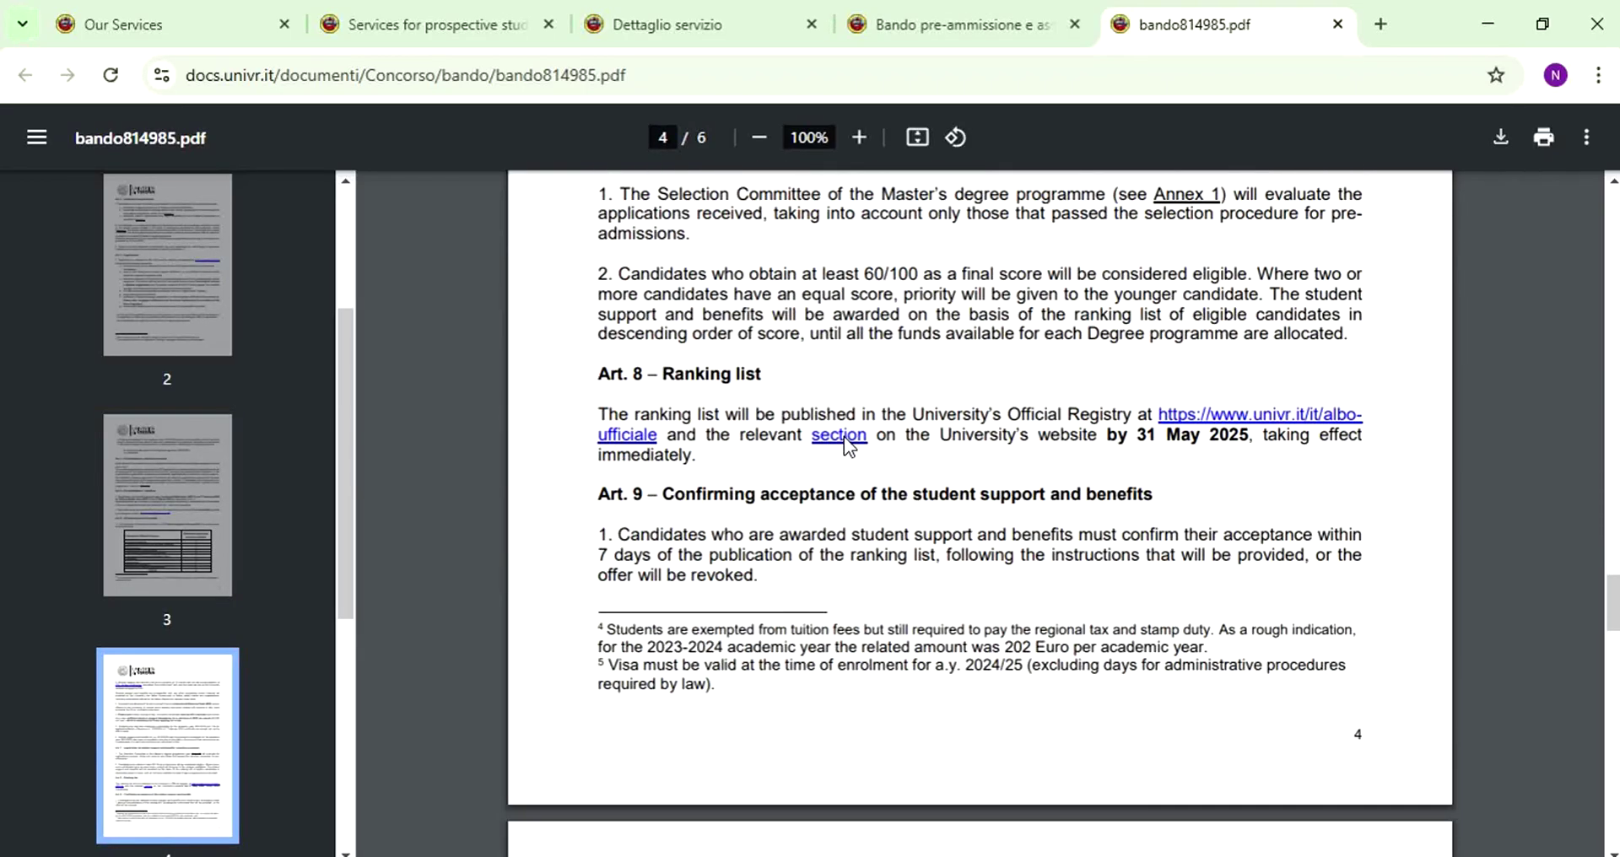
pyautogui.scroll(12, 852, 479)
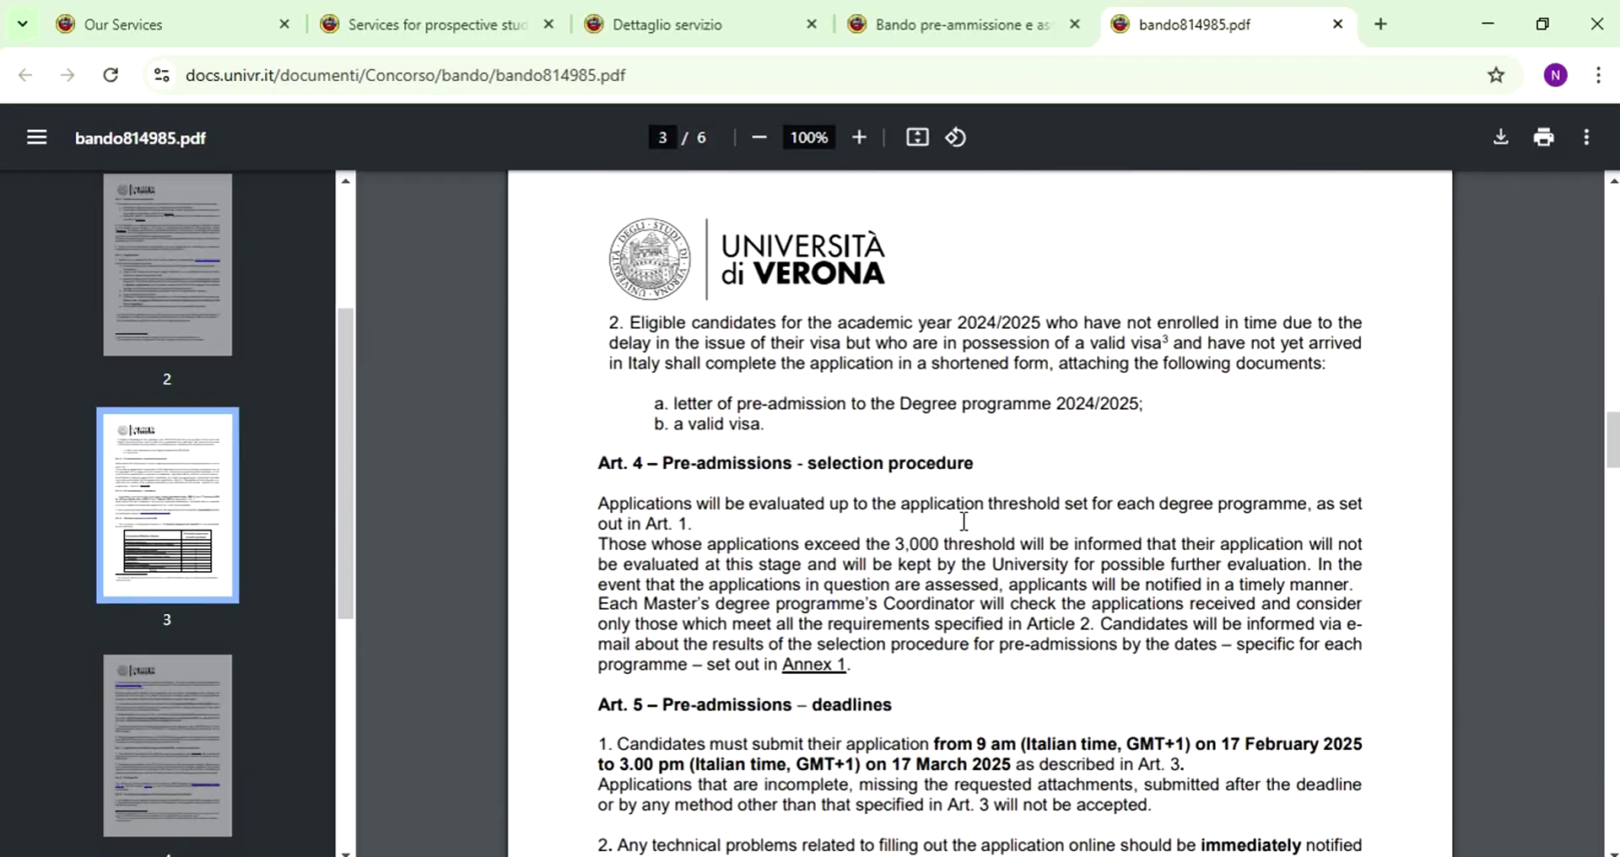
pyautogui.scroll(3, 964, 521)
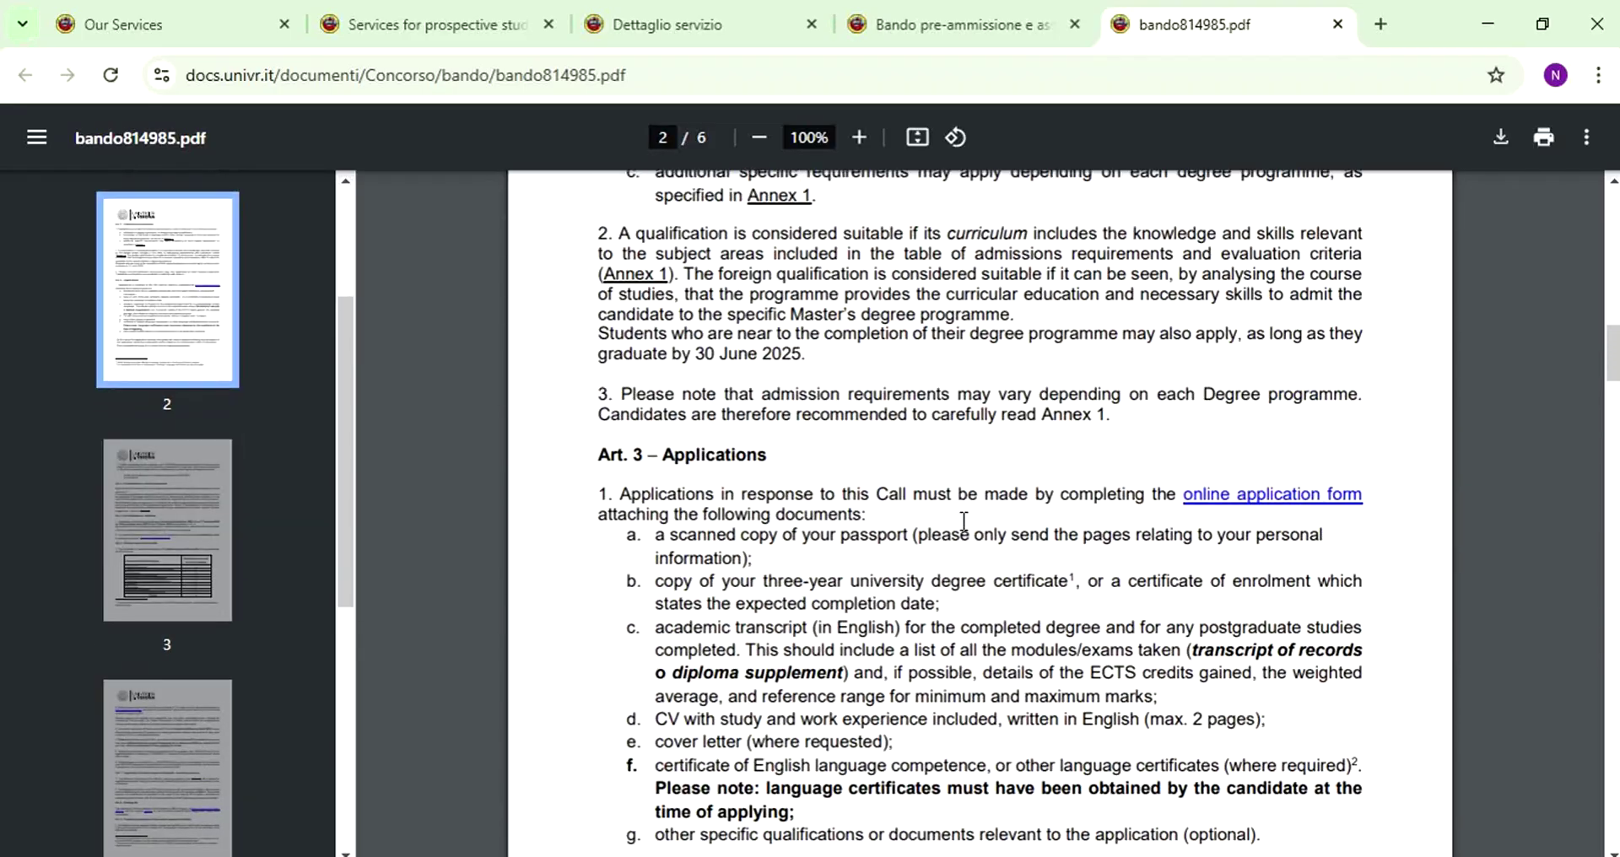
pyautogui.click(1286, 511)
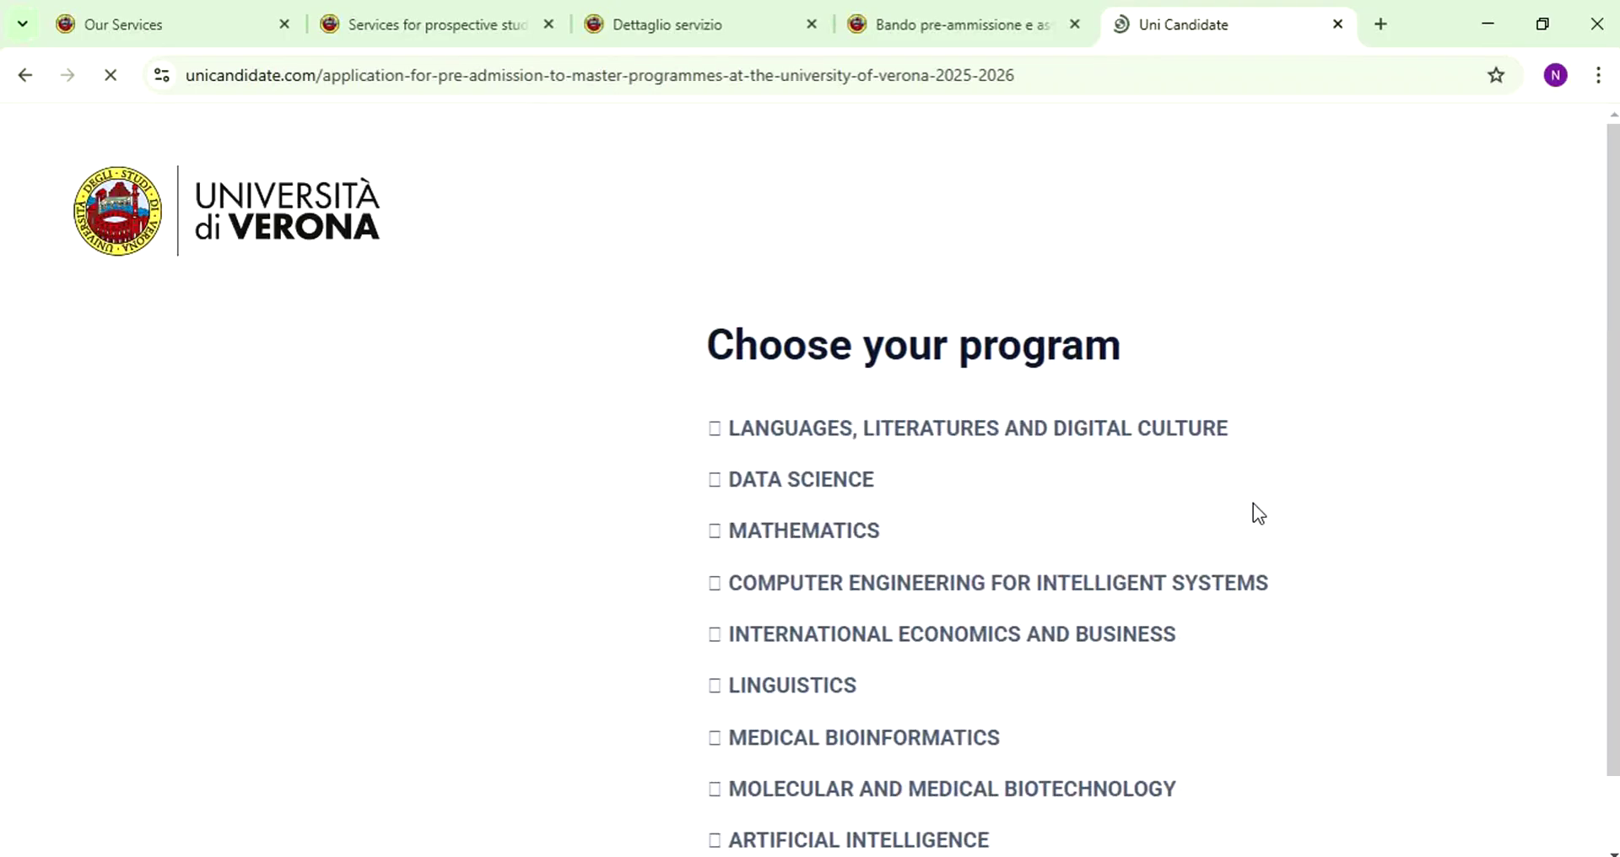
# - Select DATA SCIENCE from the list of University of Verona Master's programmes
pyautogui.scroll(-1, 878, 272)
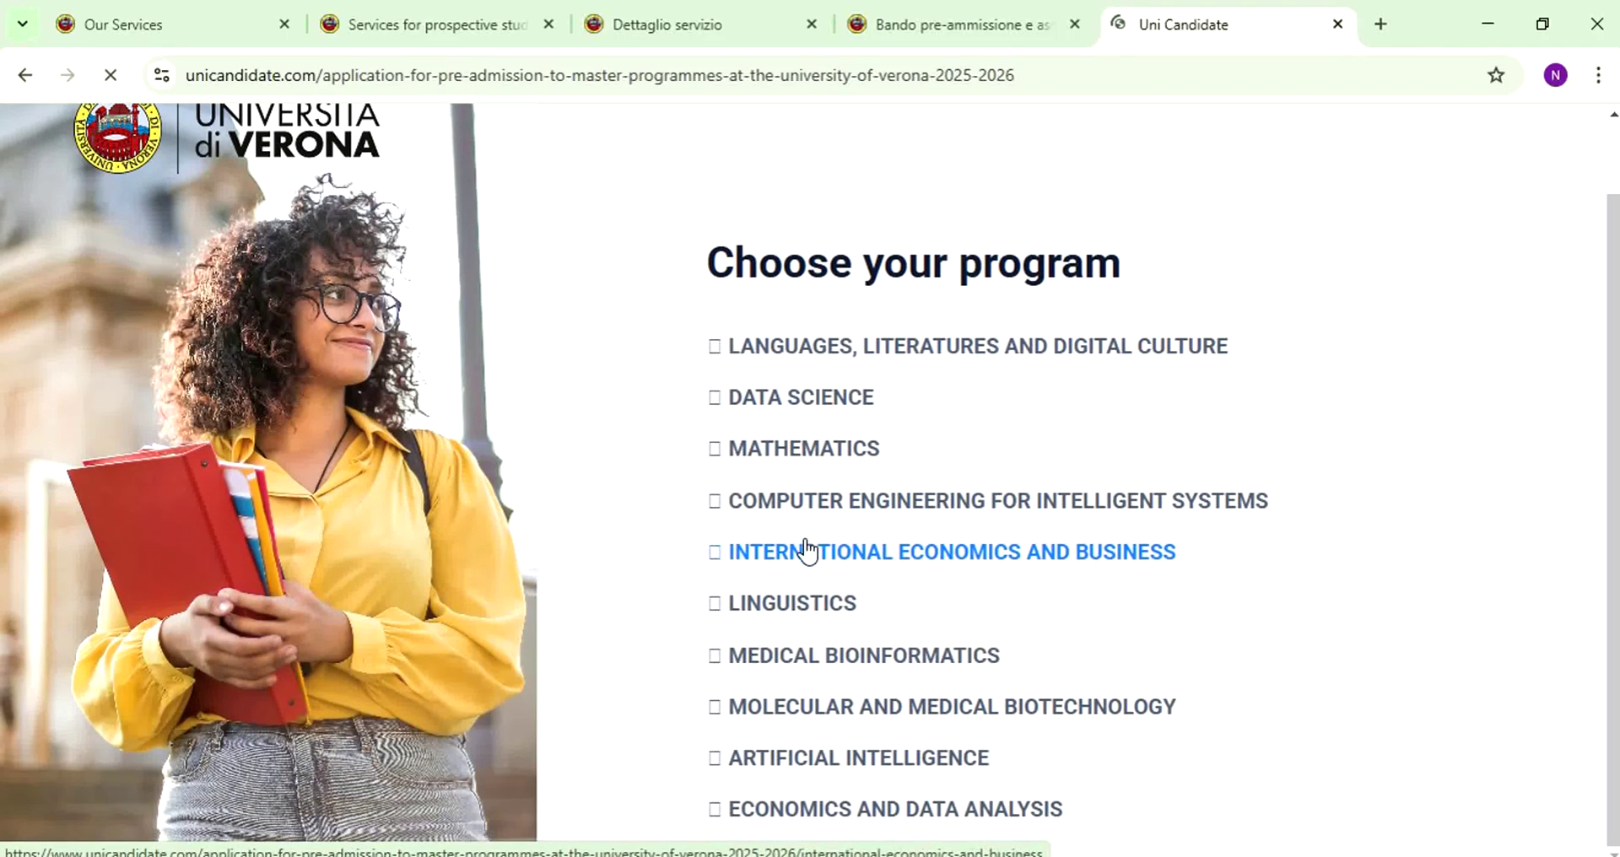
pyautogui.click(810, 403)
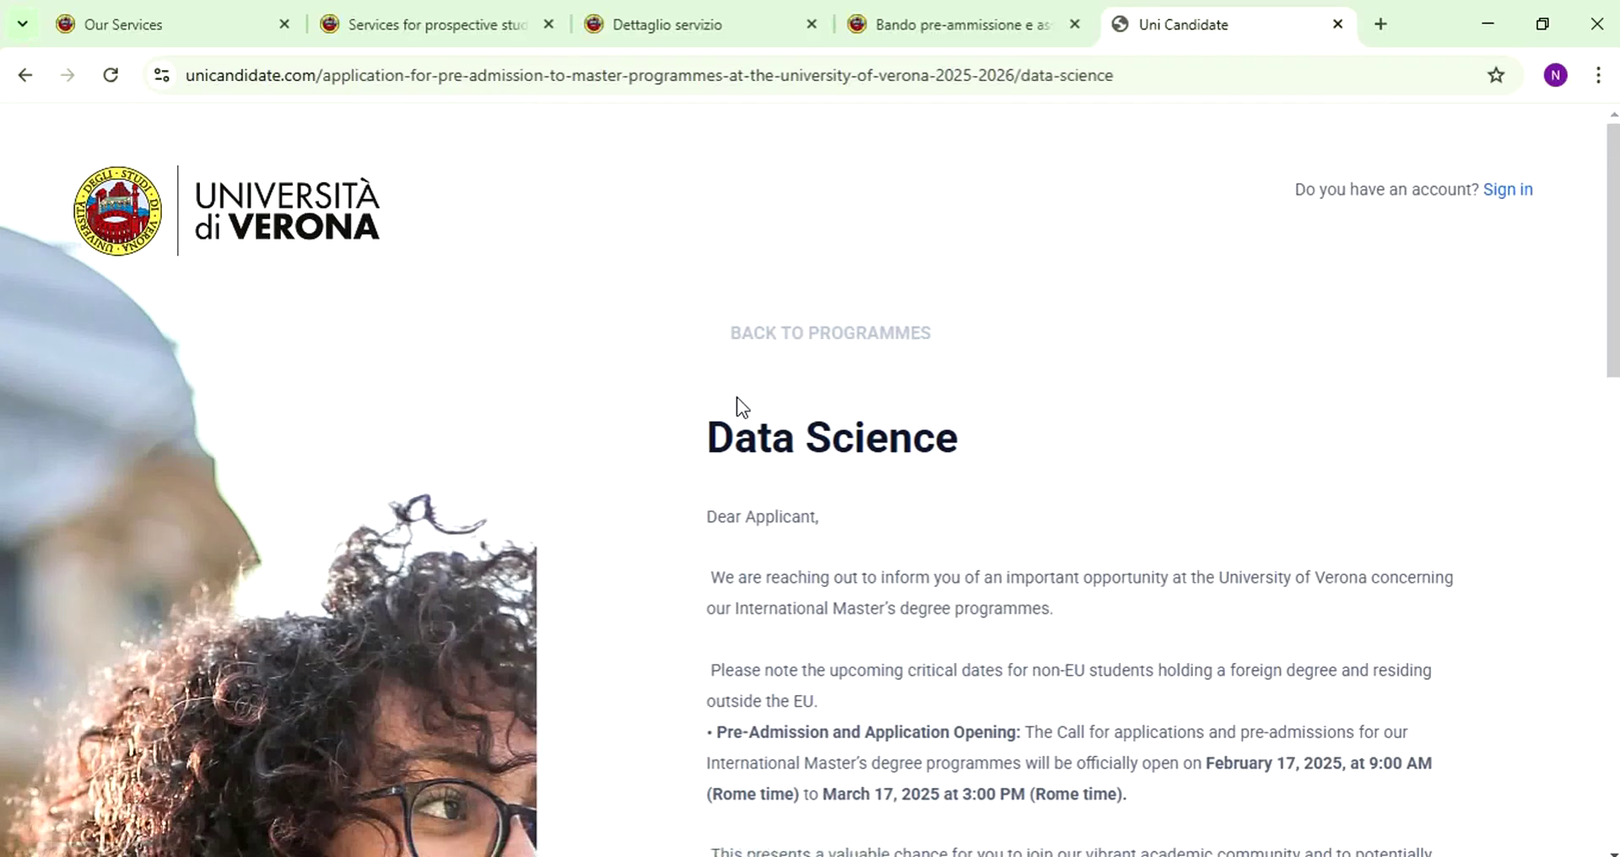
# - Read the opening 'Dear Applicant' letter on the Data Science page
pyautogui.scroll(-4, 736, 397)
pyautogui.scroll(1, 824, 257)
pyautogui.tripleClick(949, 190)
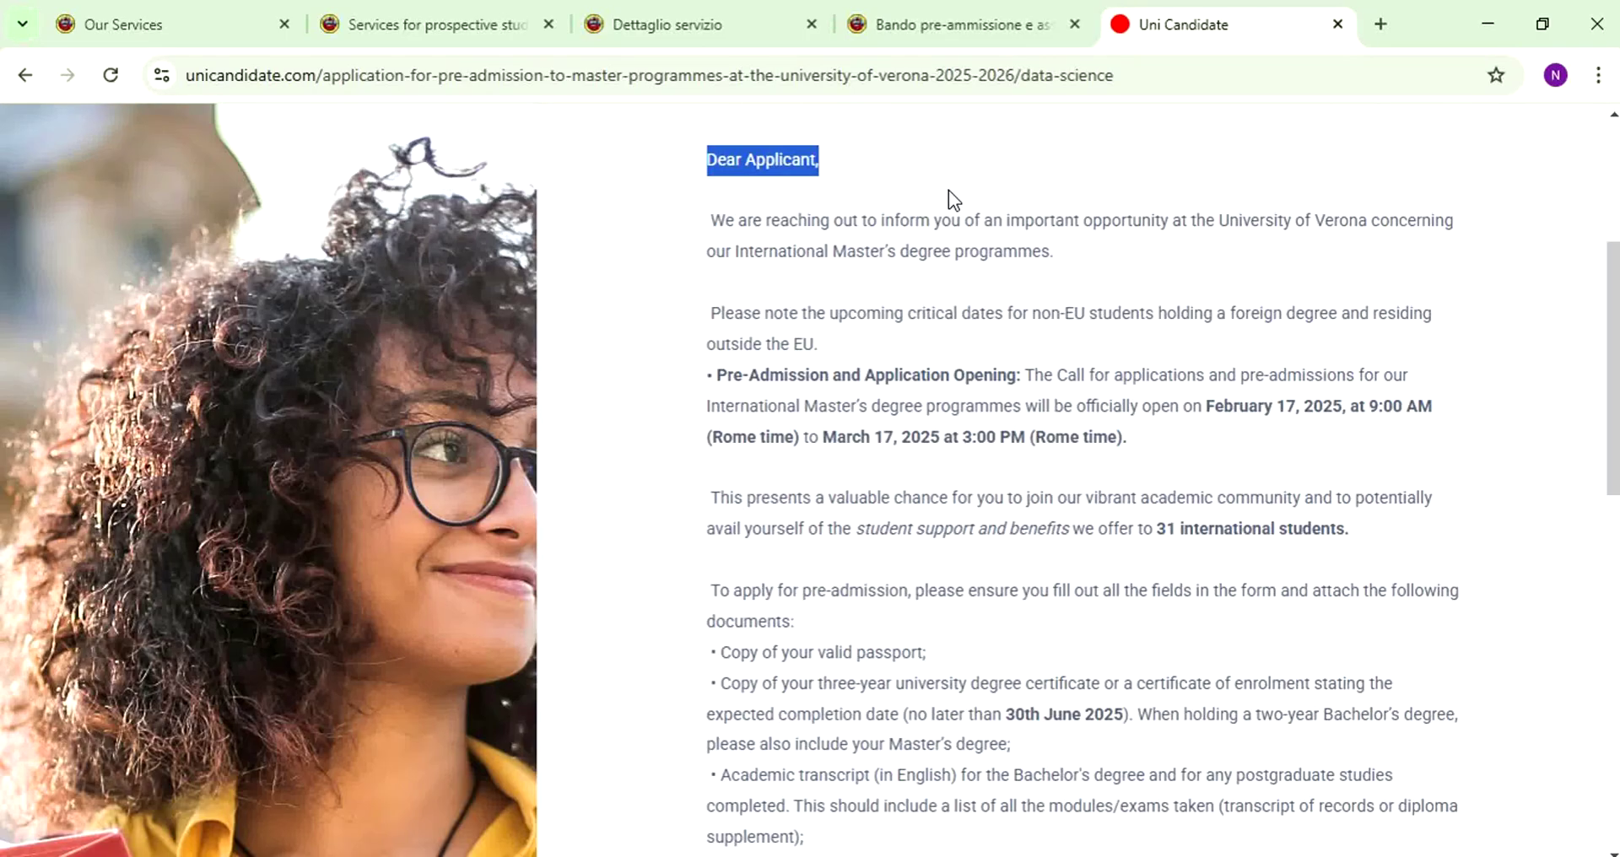
pyautogui.moveTo(948, 190); pyautogui.dragTo(970, 373)
pyautogui.click(1005, 372)
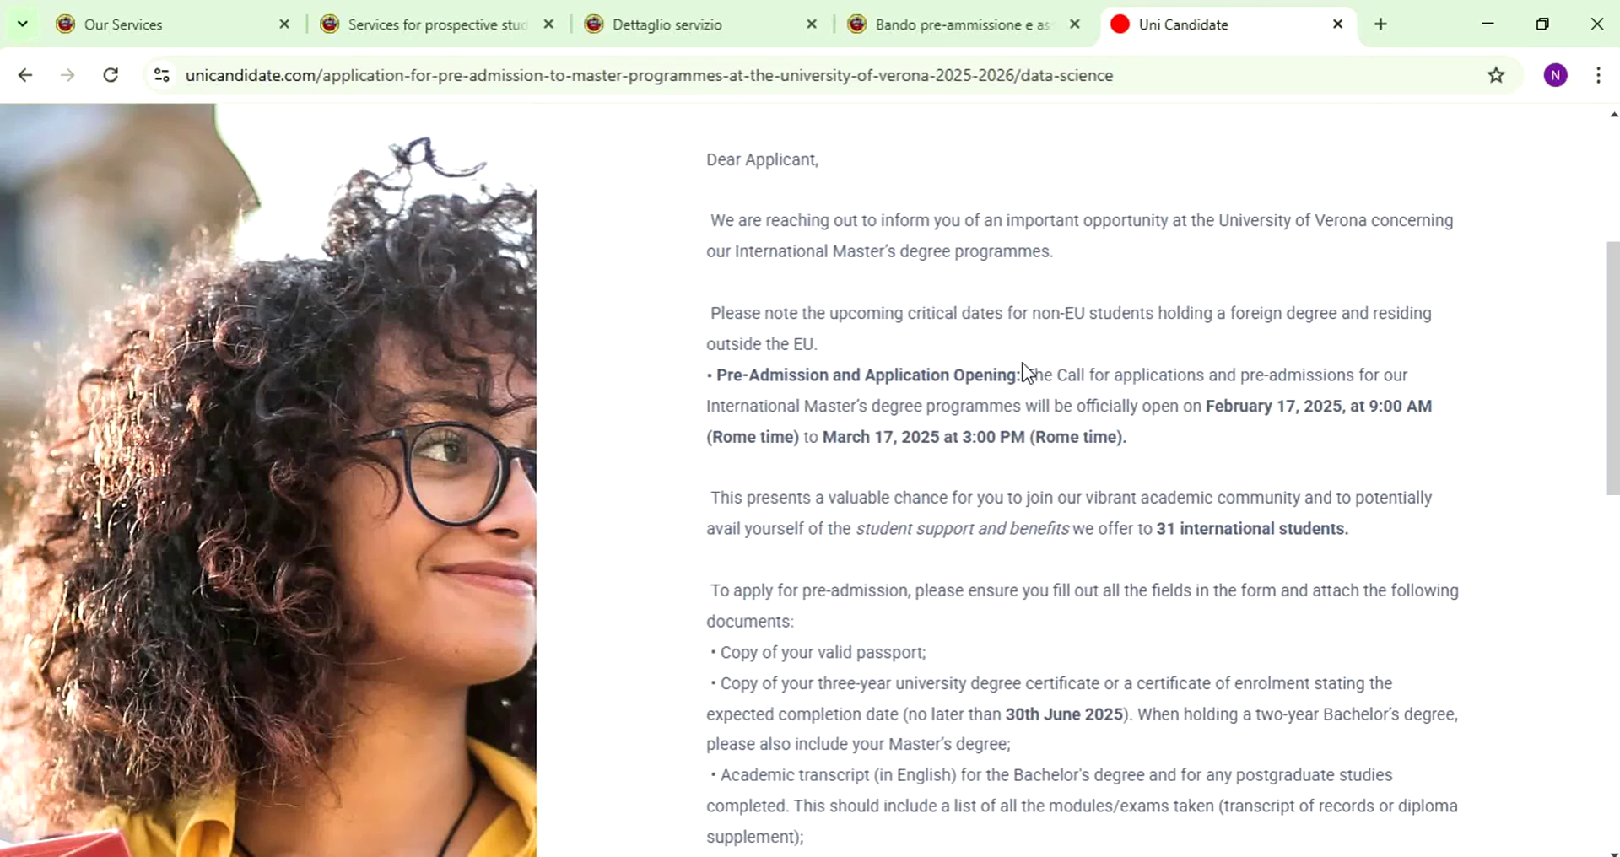
pyautogui.moveTo(1218, 376); pyautogui.dragTo(1320, 481)
# - Highlight requirements: passport, degree certificate, transcript modules, Statement of Purpose, CGPA as percentage
pyautogui.scroll(-1, 784, 530)
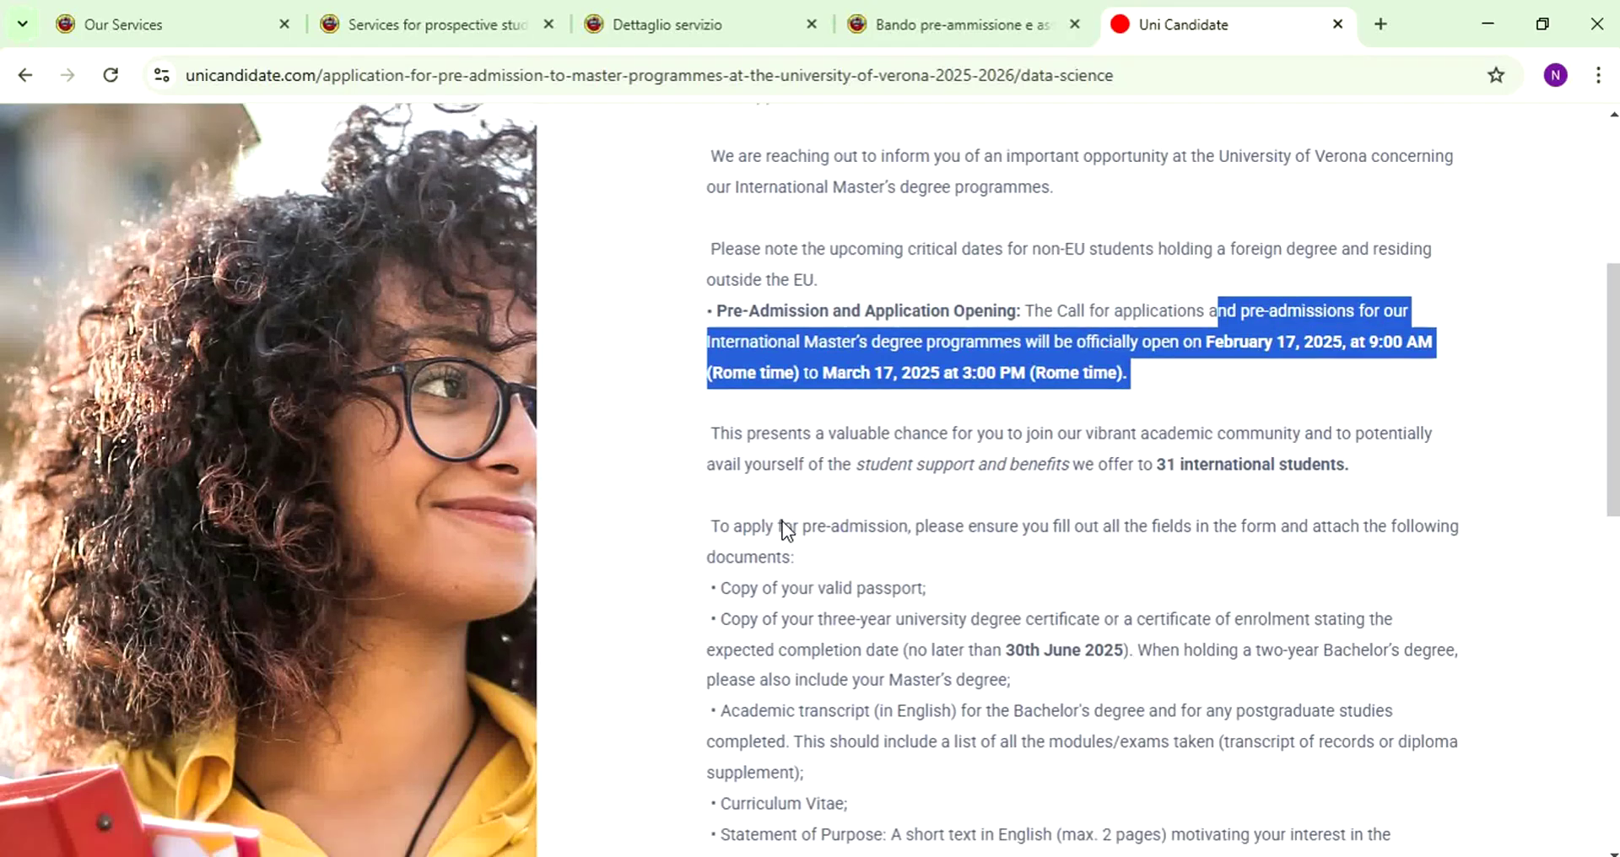
pyautogui.scroll(-3, 785, 530)
pyautogui.moveTo(711, 352); pyautogui.dragTo(931, 372)
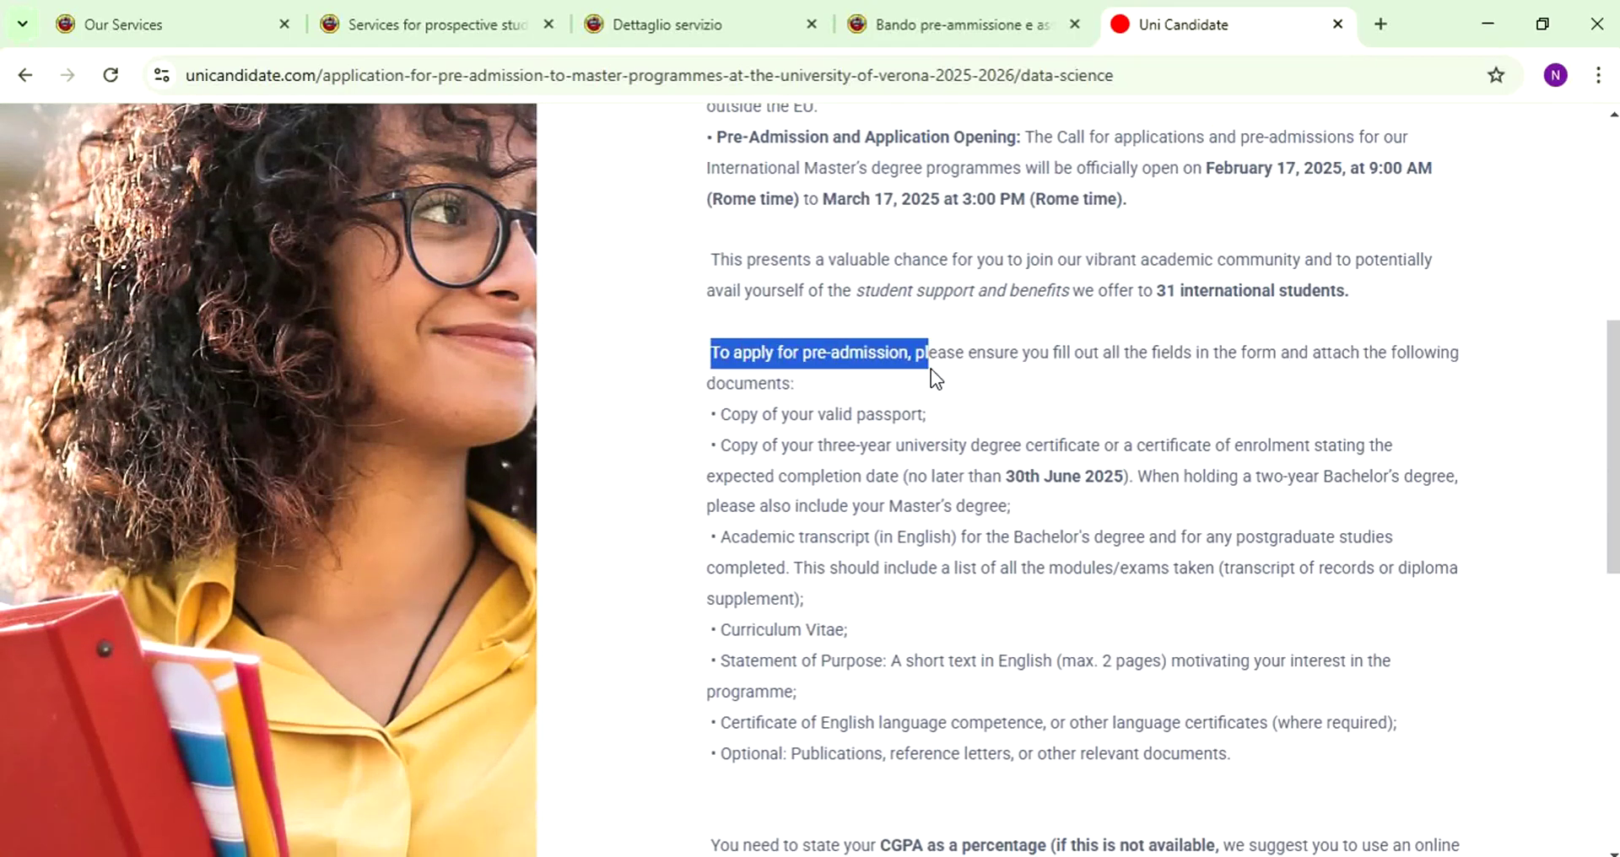
pyautogui.moveTo(716, 414); pyautogui.dragTo(1182, 448)
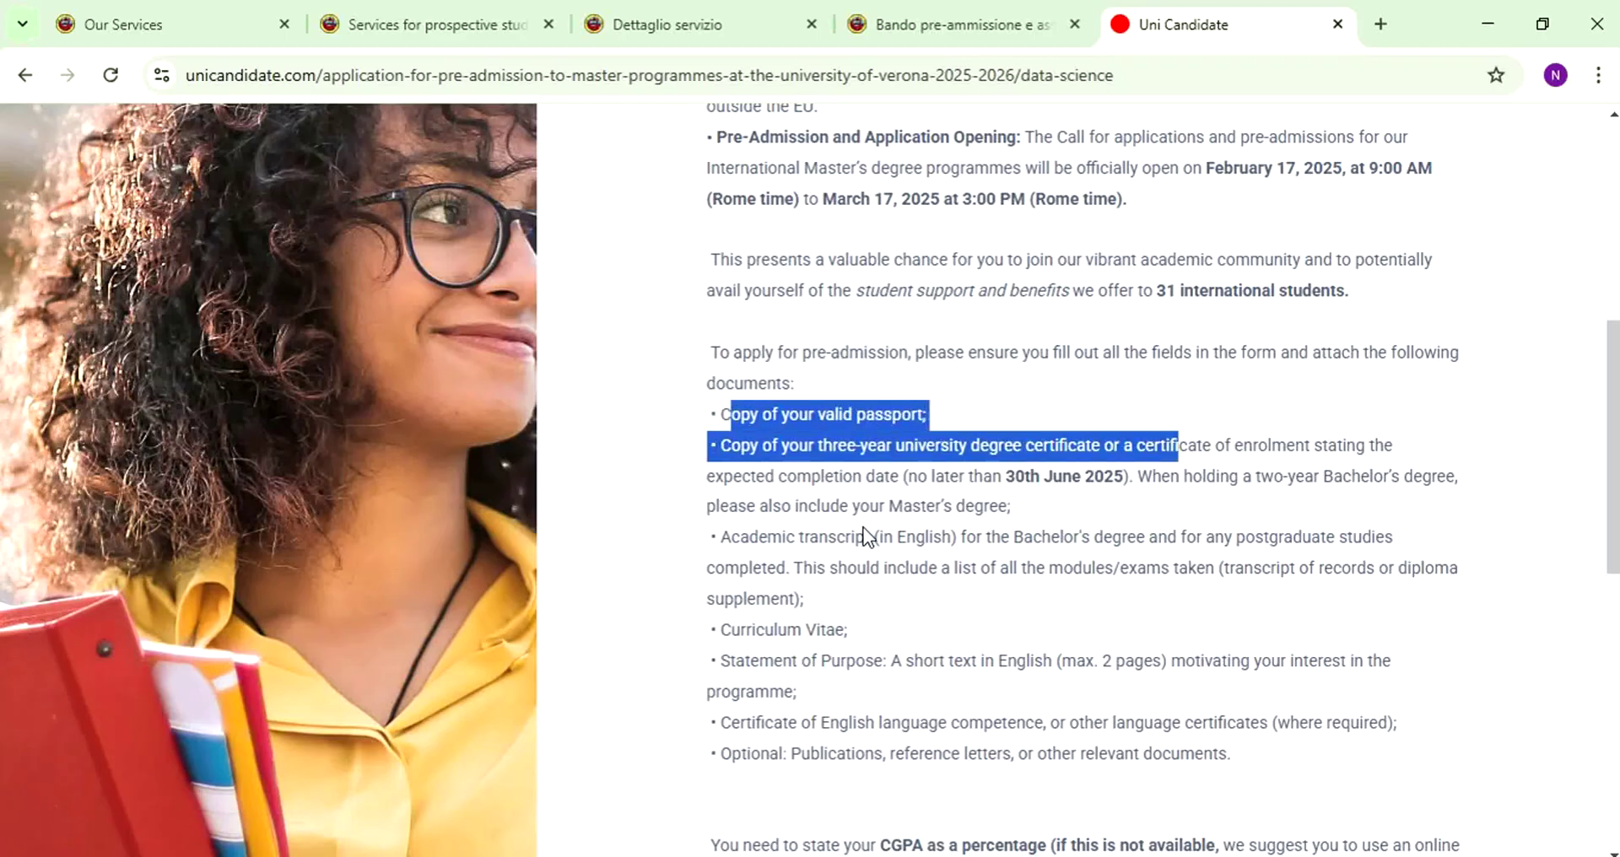
pyautogui.moveTo(764, 567); pyautogui.dragTo(1147, 567)
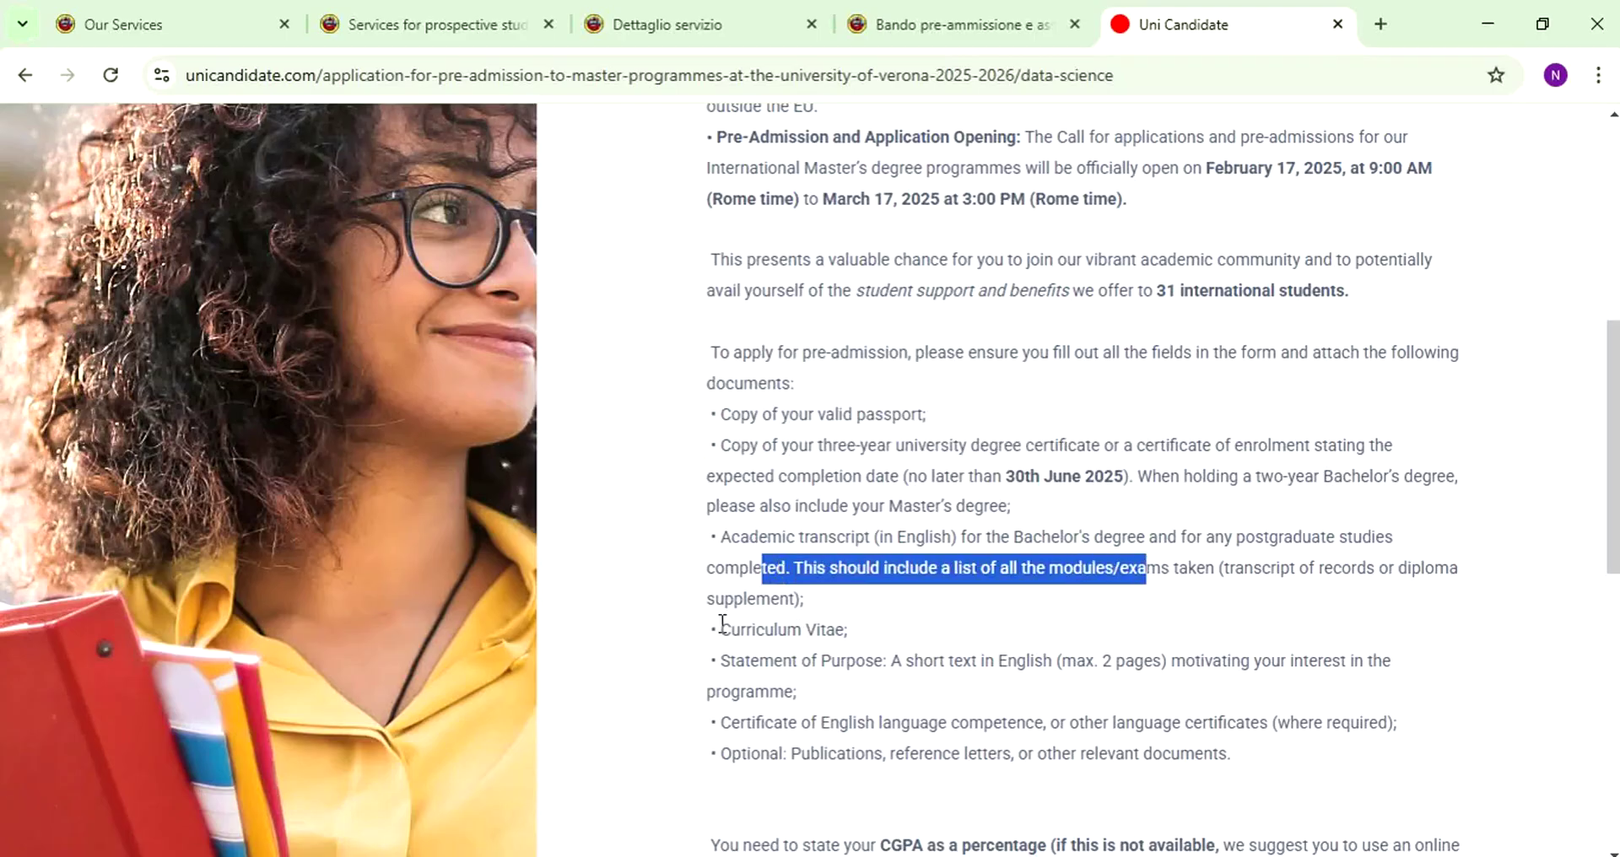
pyautogui.moveTo(719, 629); pyautogui.dragTo(890, 663)
pyautogui.scroll(-4, 882, 650)
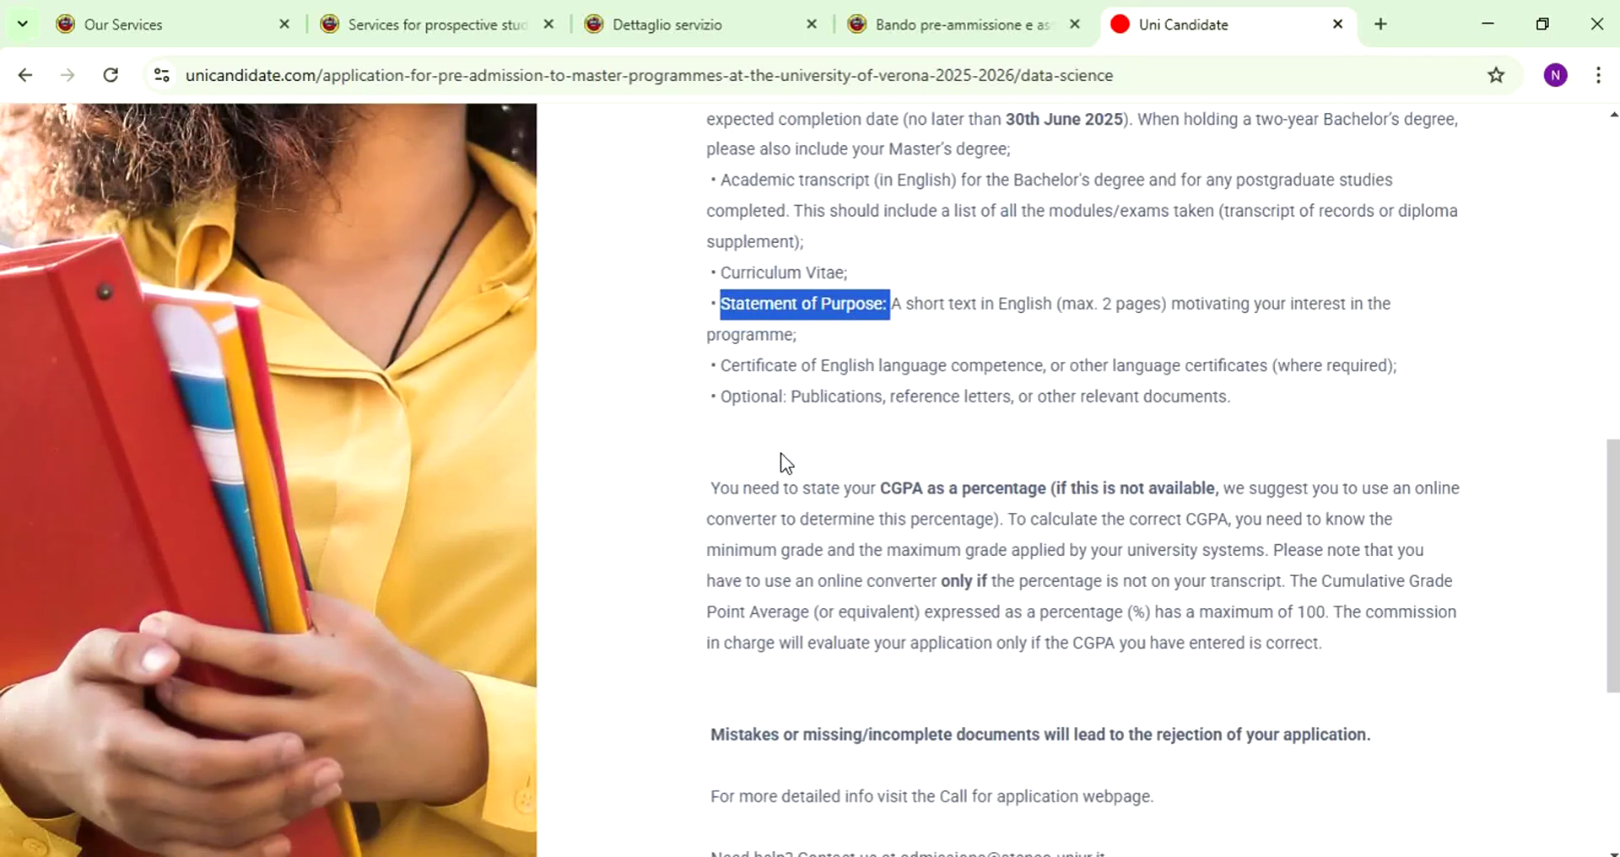
pyautogui.moveTo(703, 497); pyautogui.dragTo(1389, 494)
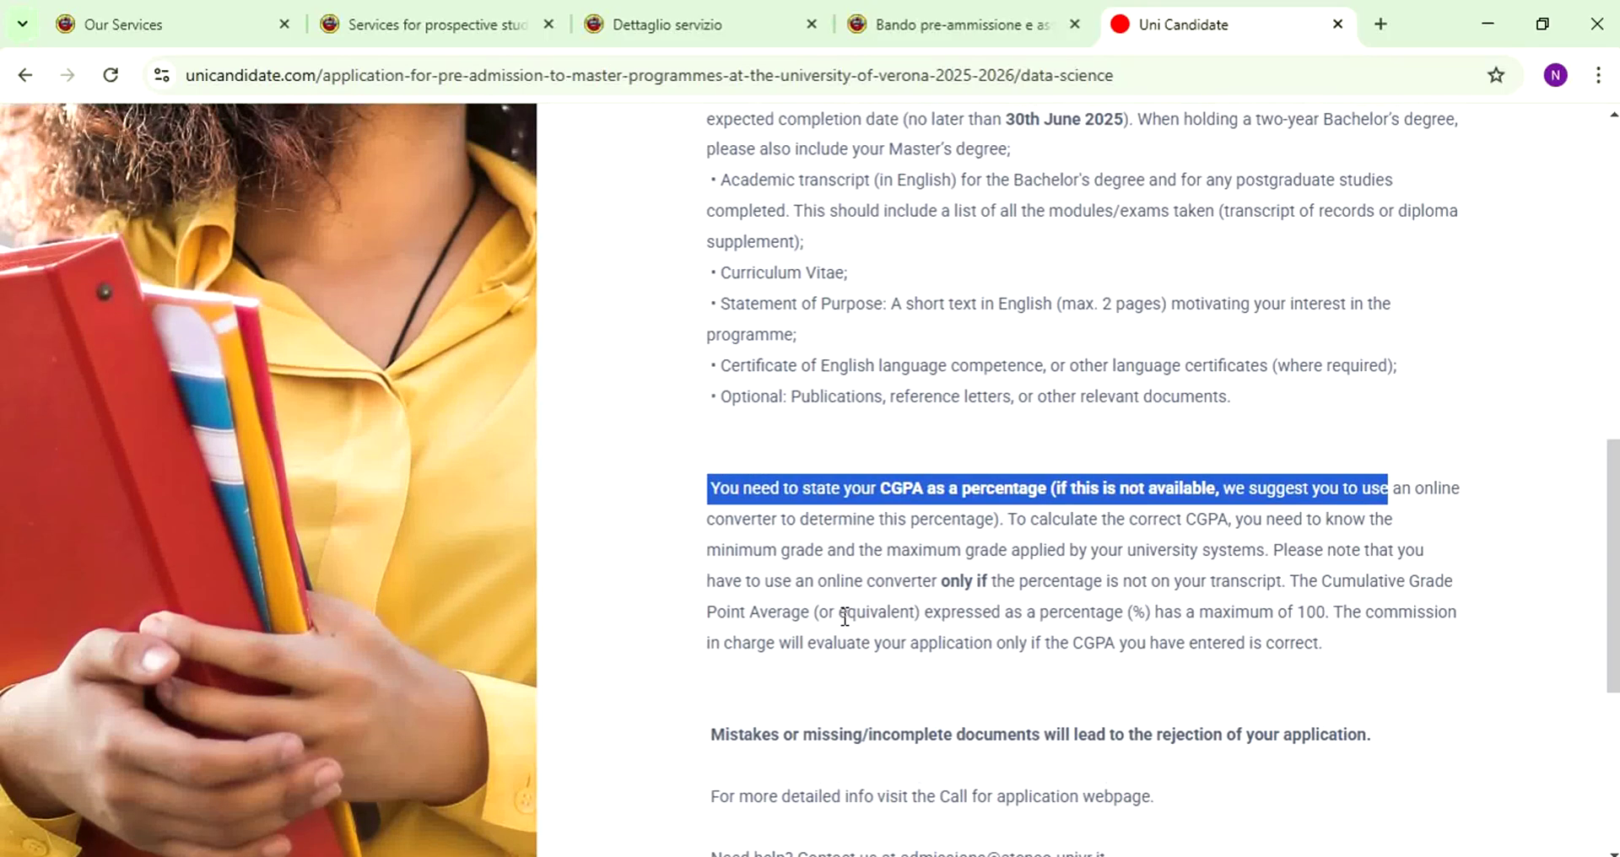
# - Accept the terms and conditions, privacy policy and cookie policy checkbox
pyautogui.scroll(-2, 845, 608)
pyautogui.scroll(-4, 847, 599)
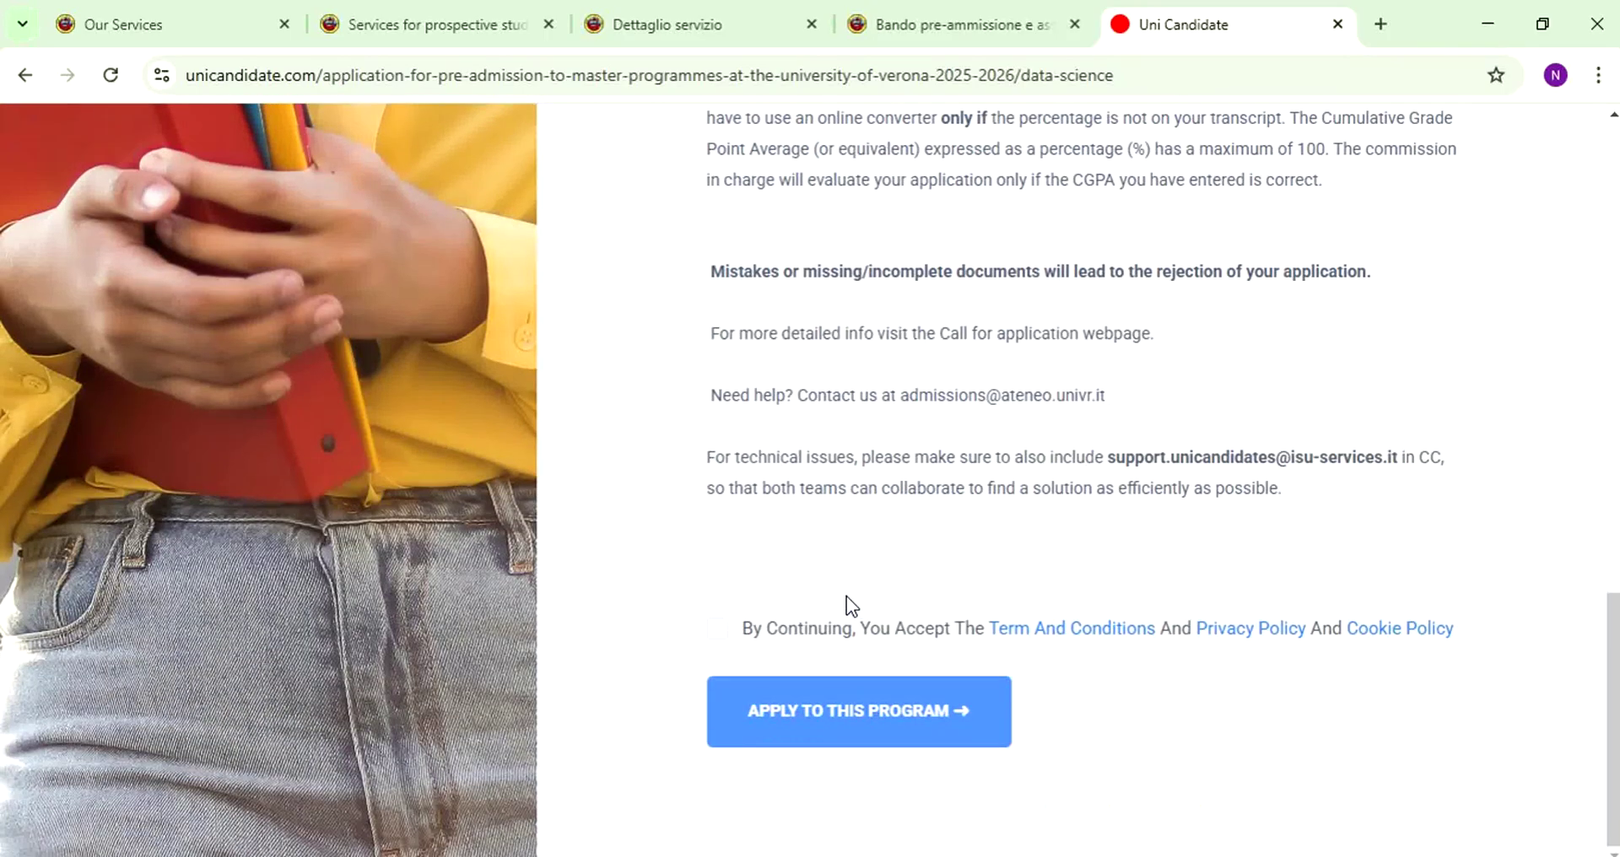
pyautogui.click(718, 629)
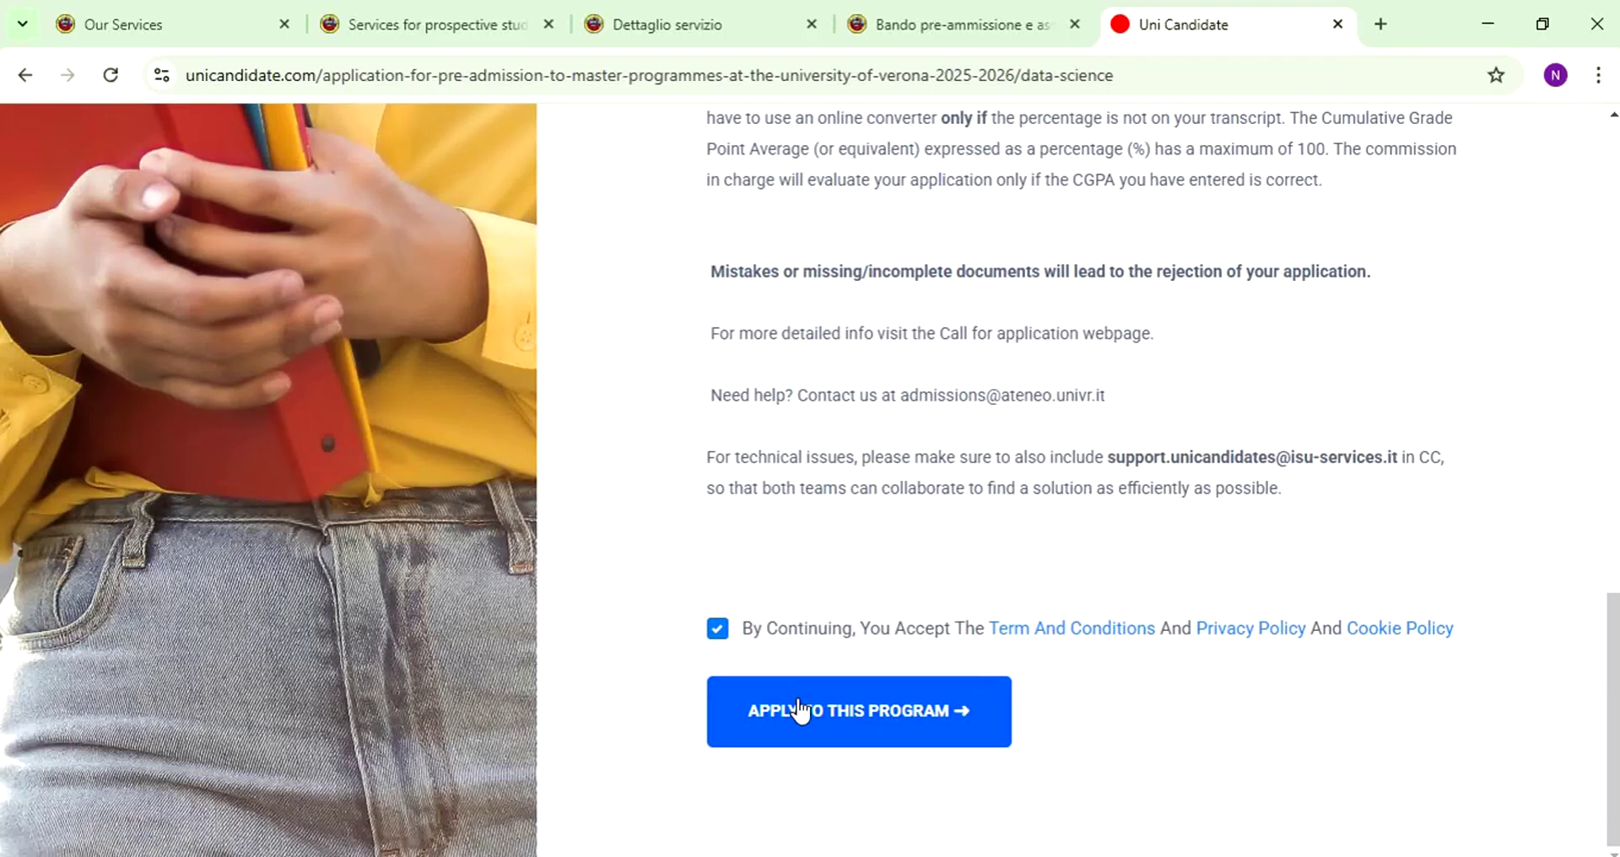
# - Start the Data Science application and fill in the signup e-mail, phone prefix, phone number and password
pyautogui.click(834, 738)
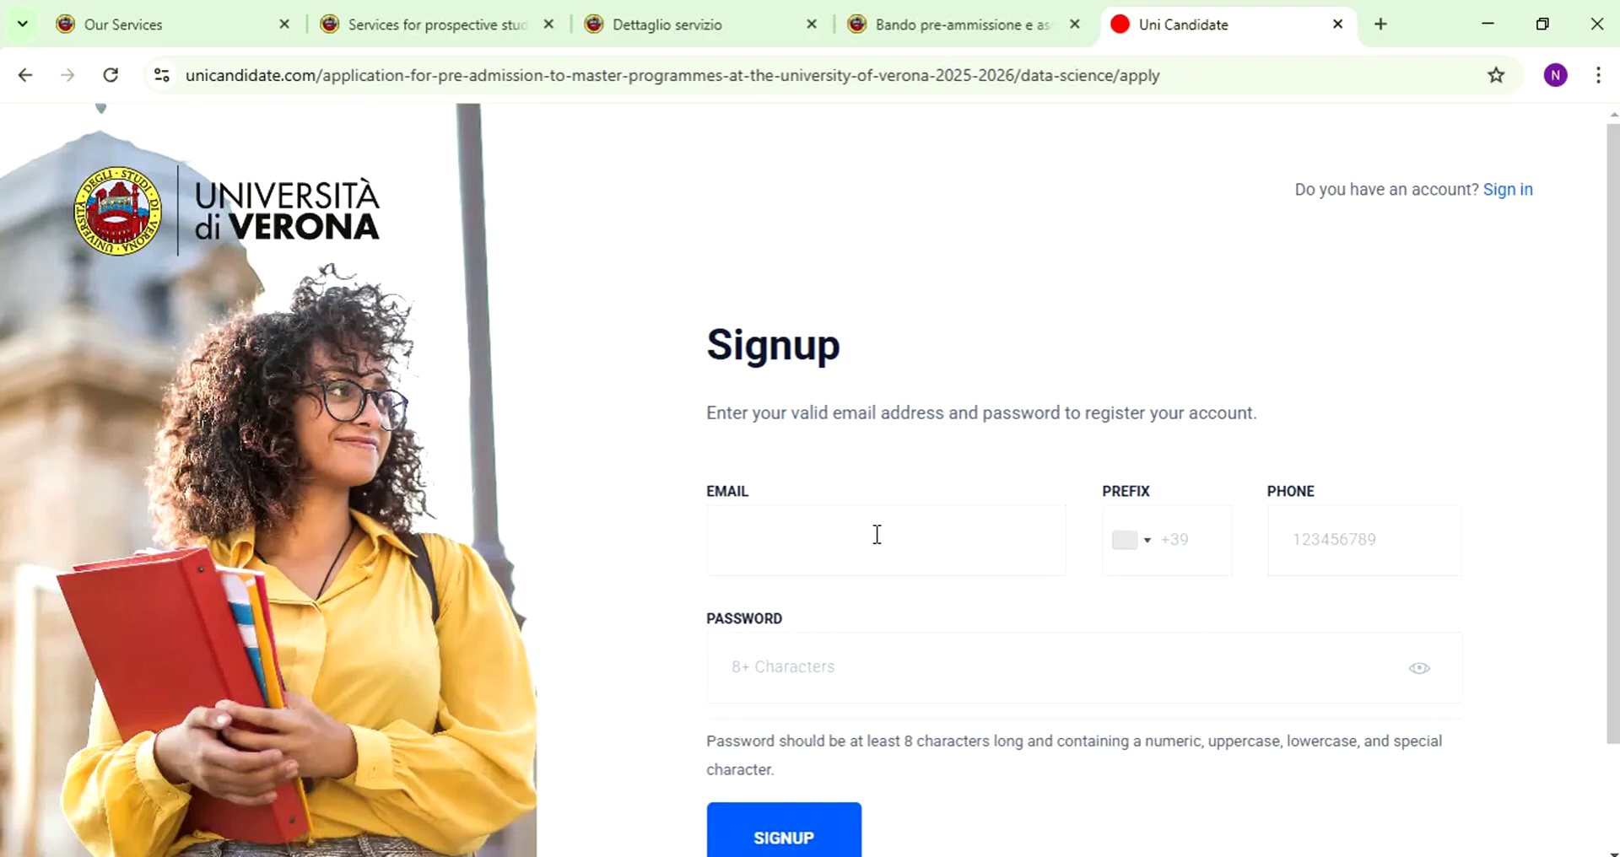
pyautogui.click(929, 529)
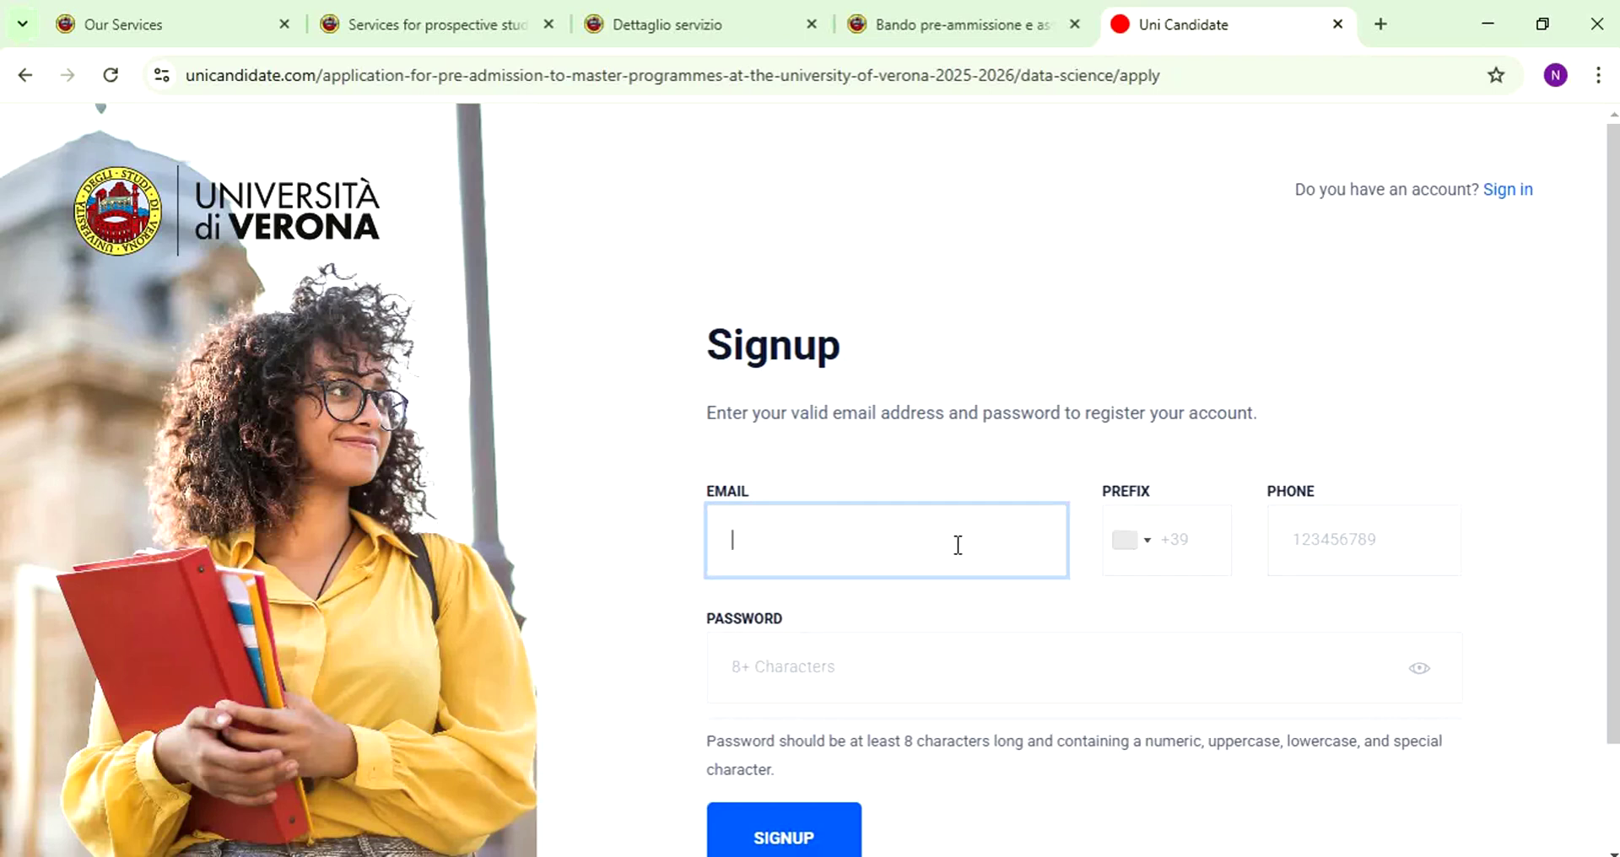
pyautogui.click(1191, 547)
pyautogui.click(1404, 567)
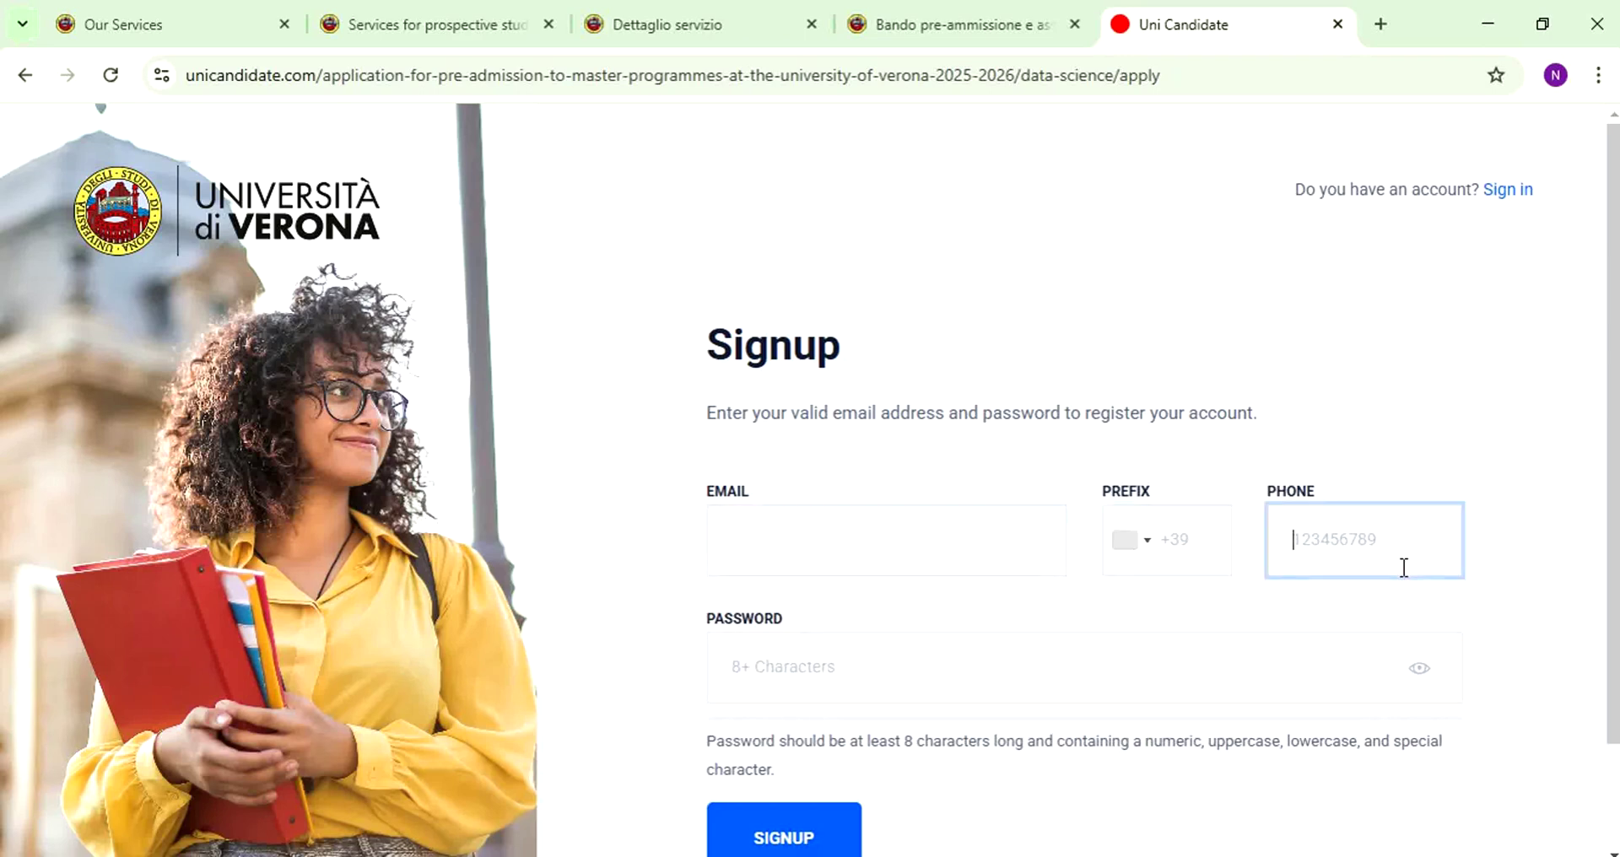
pyautogui.click(1037, 680)
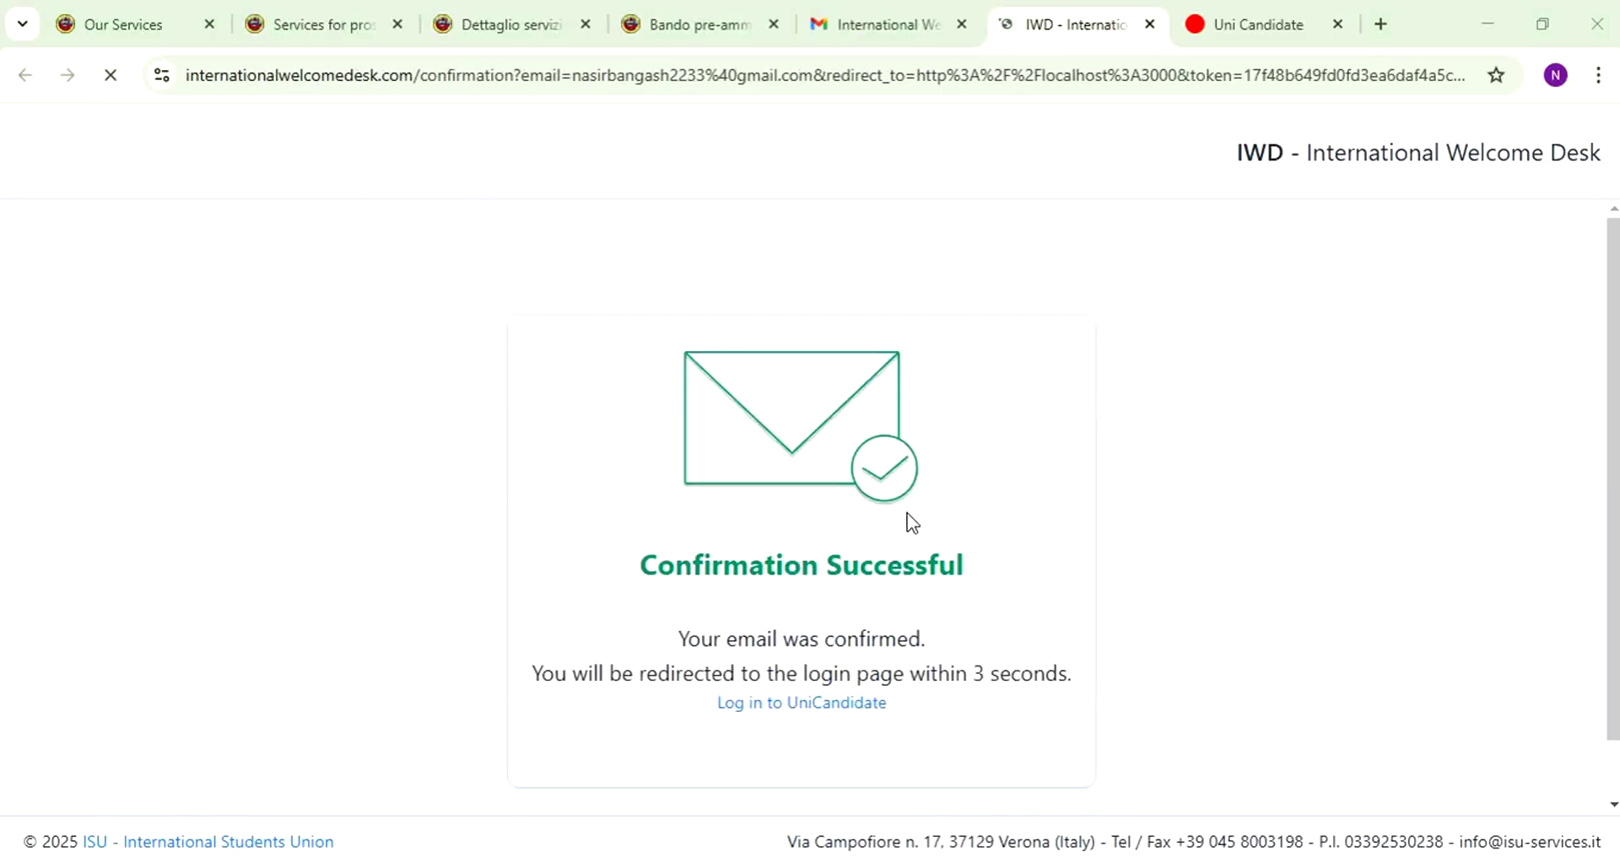
# - Check the Confirm Your Email message in Gmail, then go on to the UniCandidate login page
pyautogui.click(861, 24)
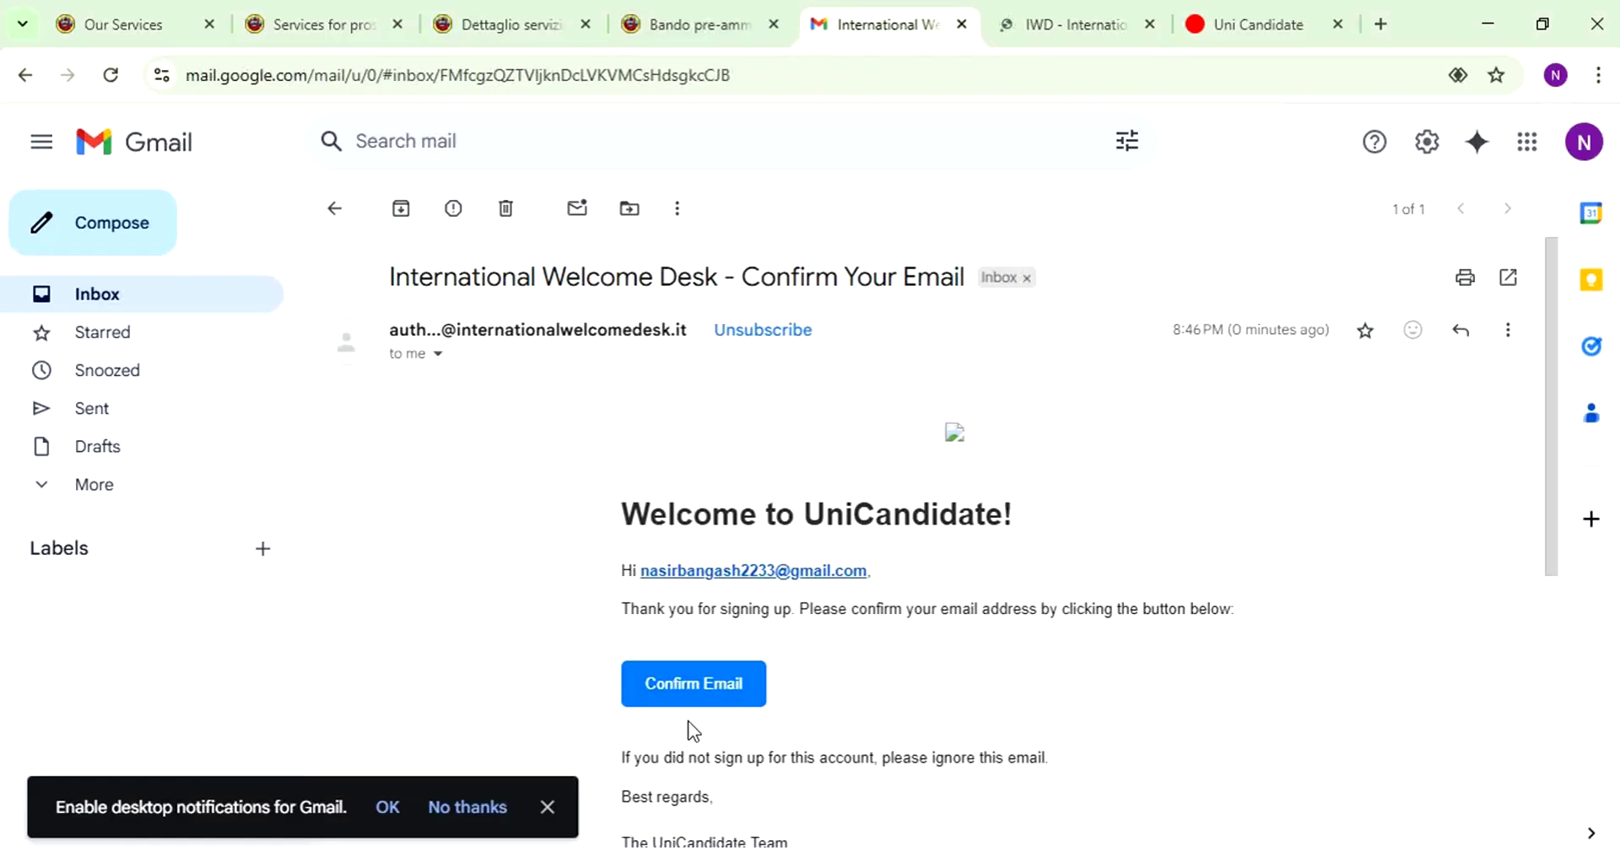
pyautogui.click(1135, 13)
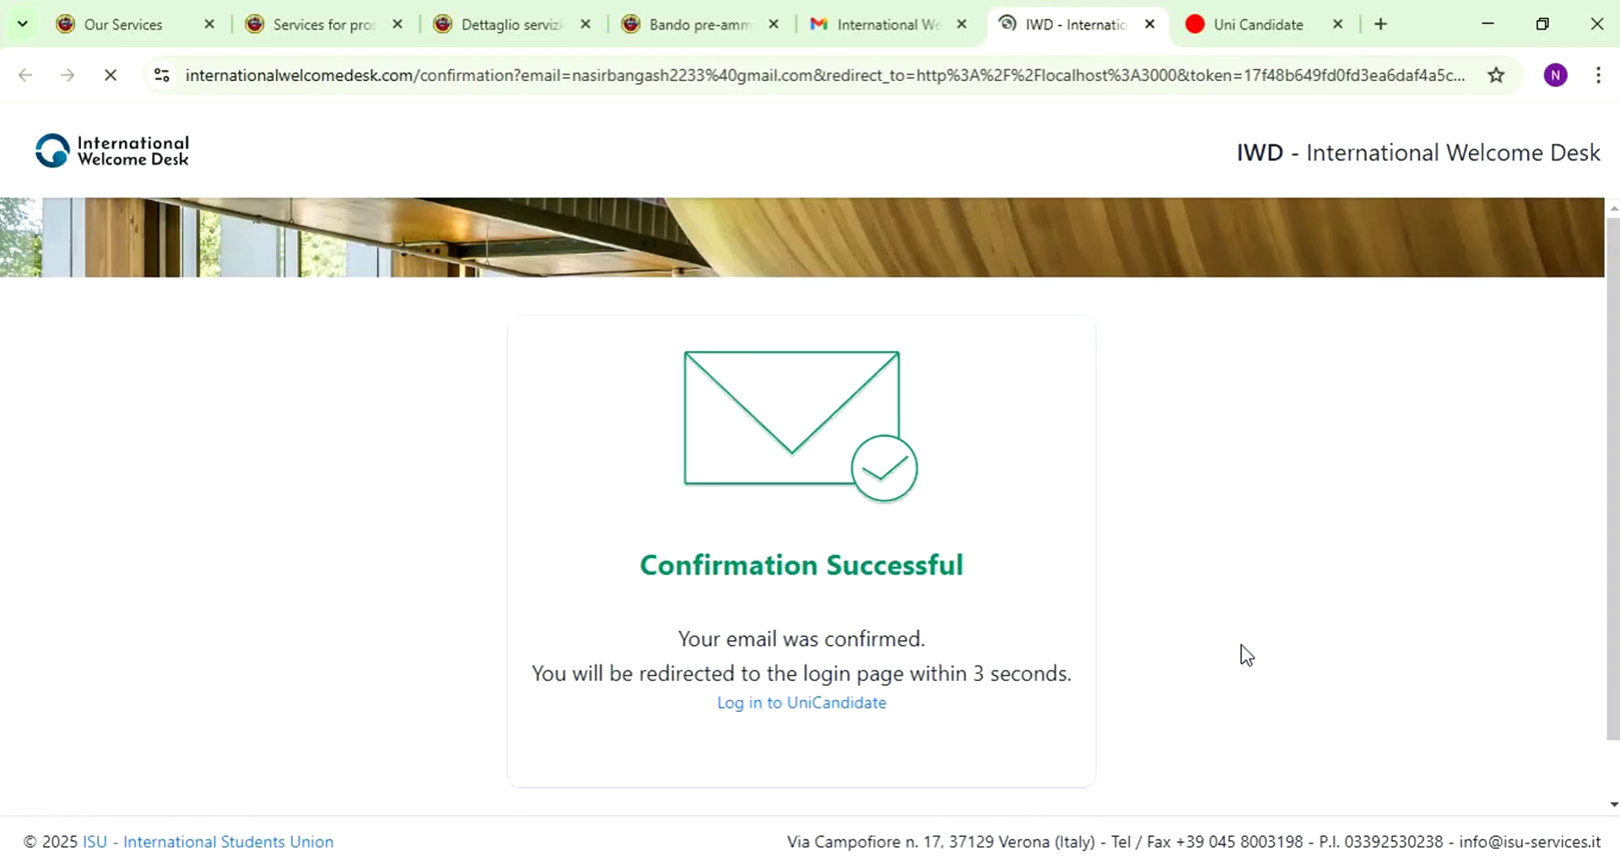
pyautogui.click(863, 697)
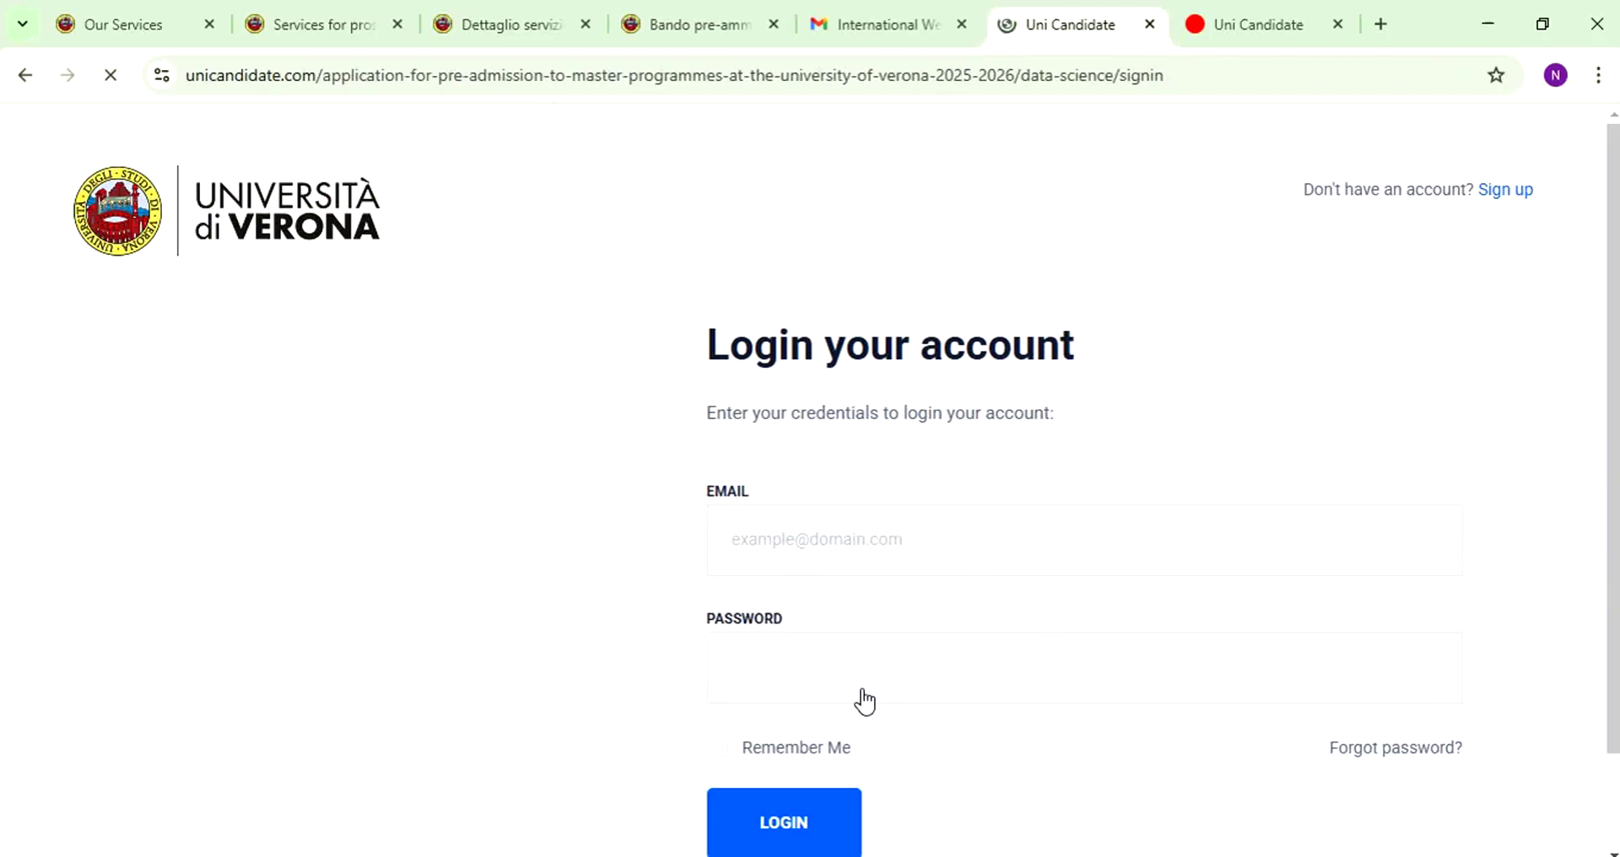
# - Log in with the account e-mail address and the pasted password
pyautogui.click(878, 556)
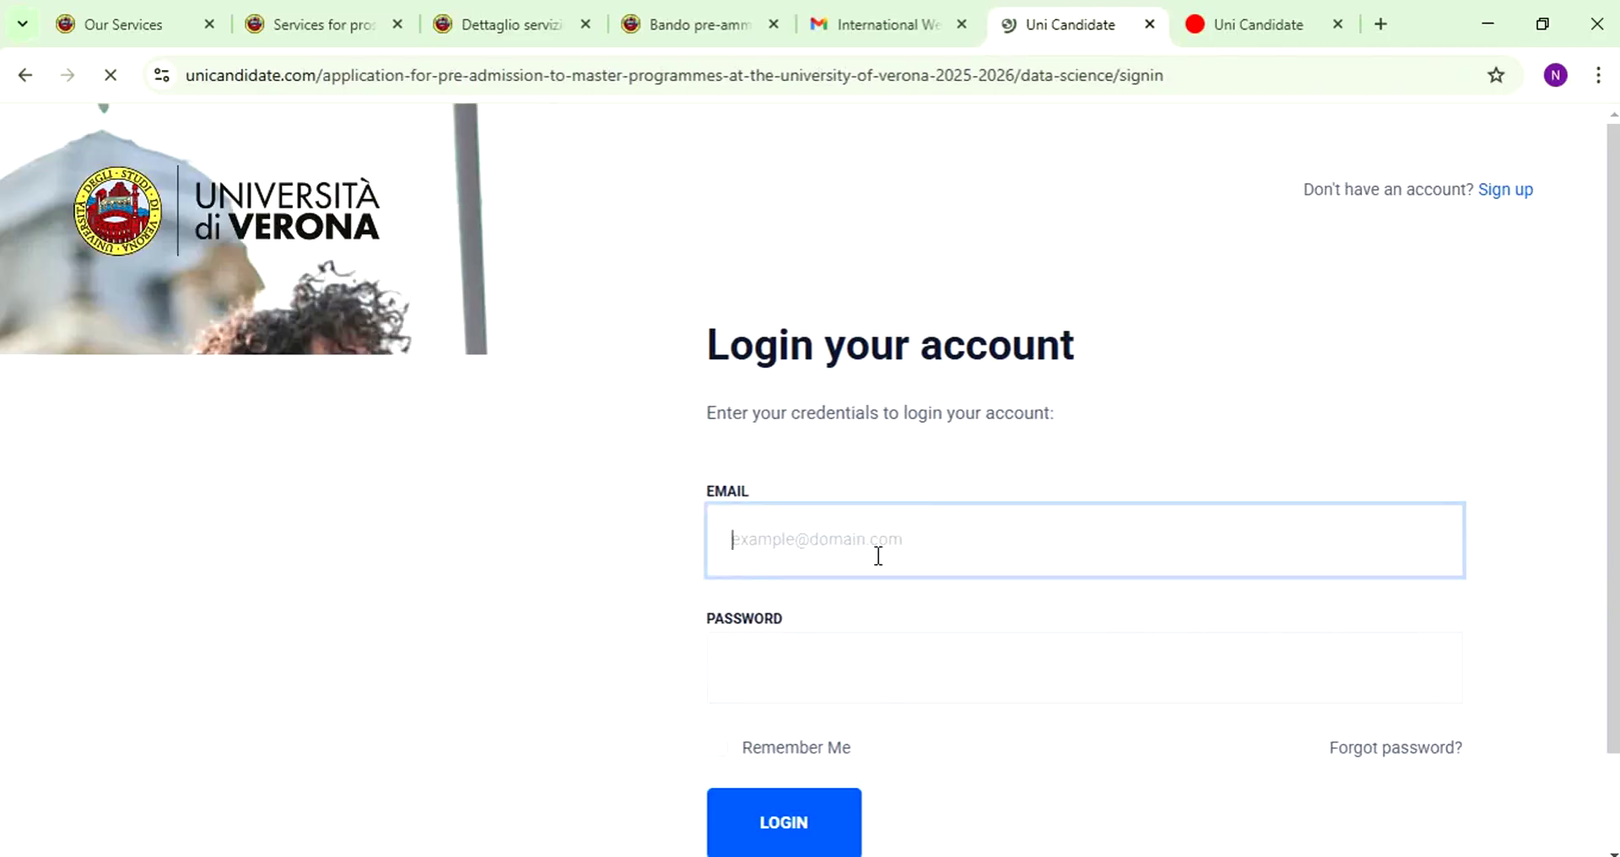
pyautogui.scroll(-1, 875, 557)
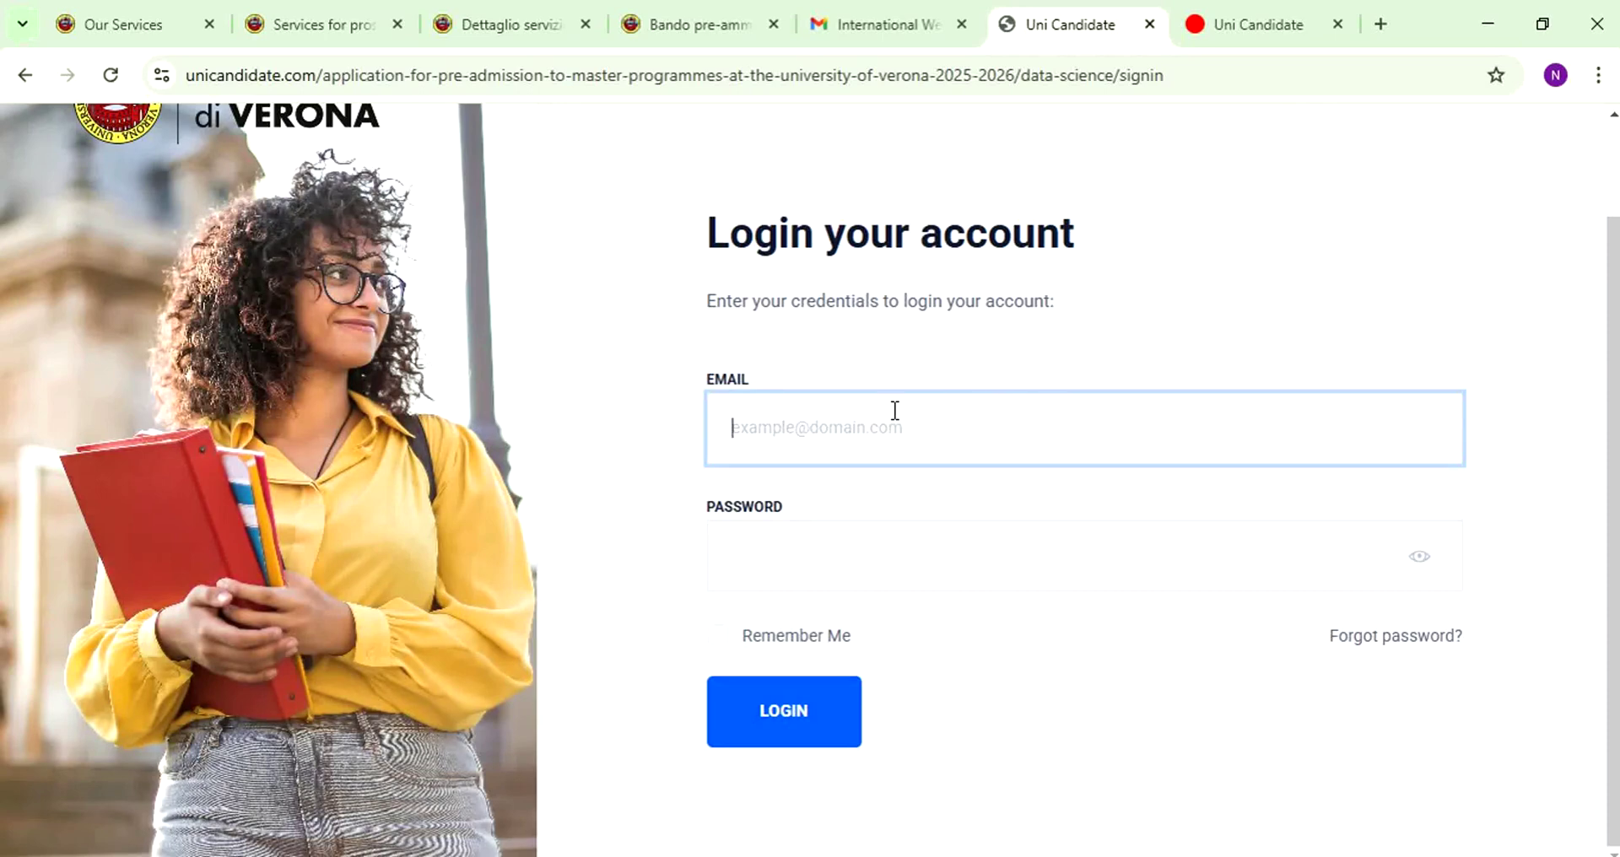
pyautogui.write('nasir')
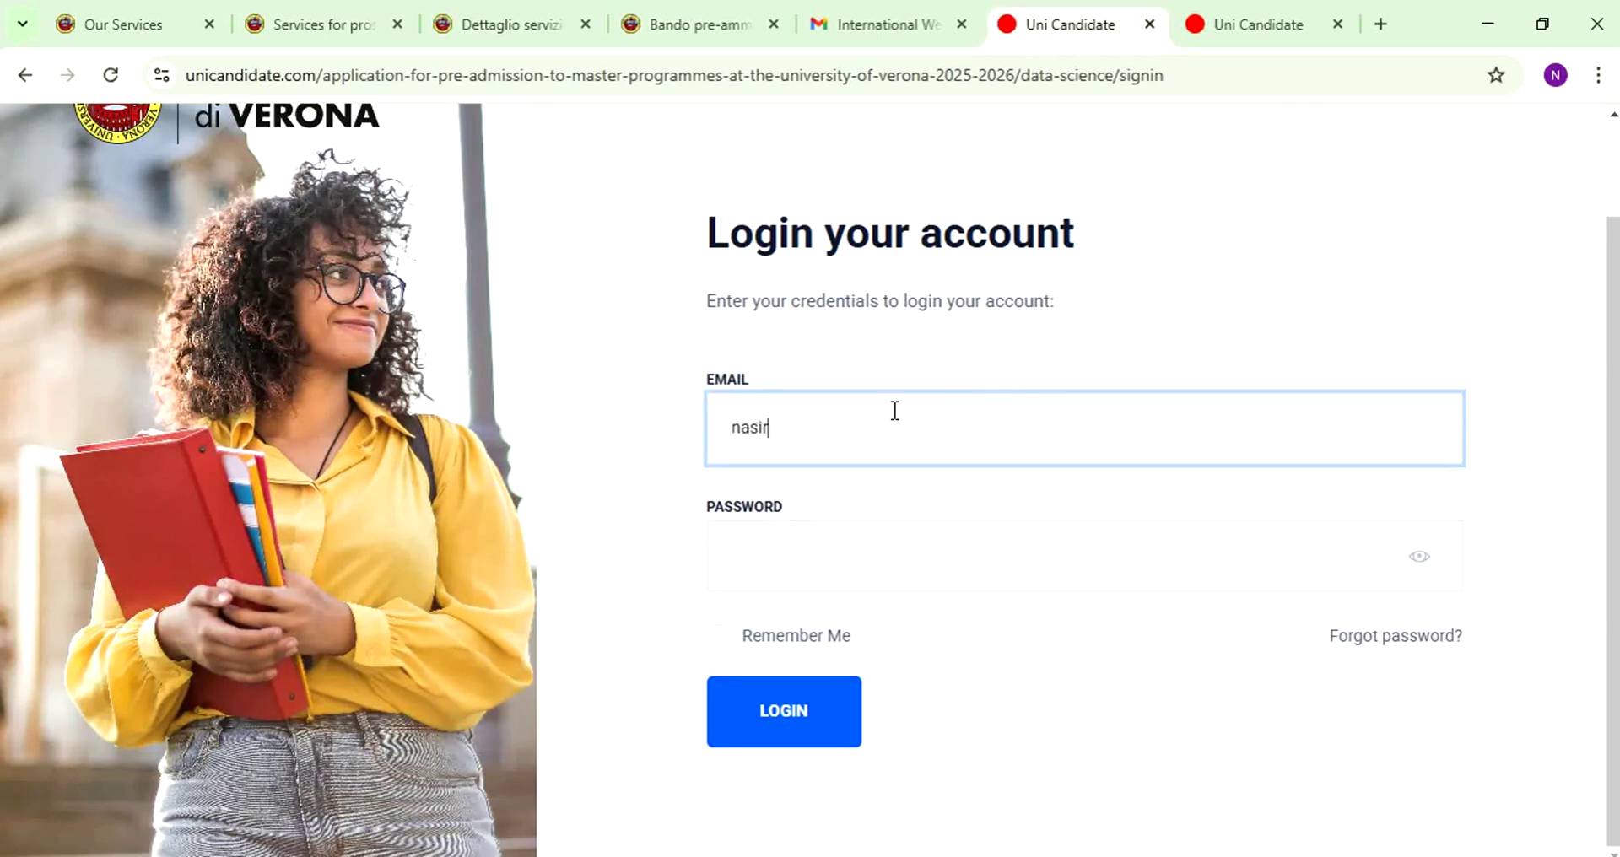
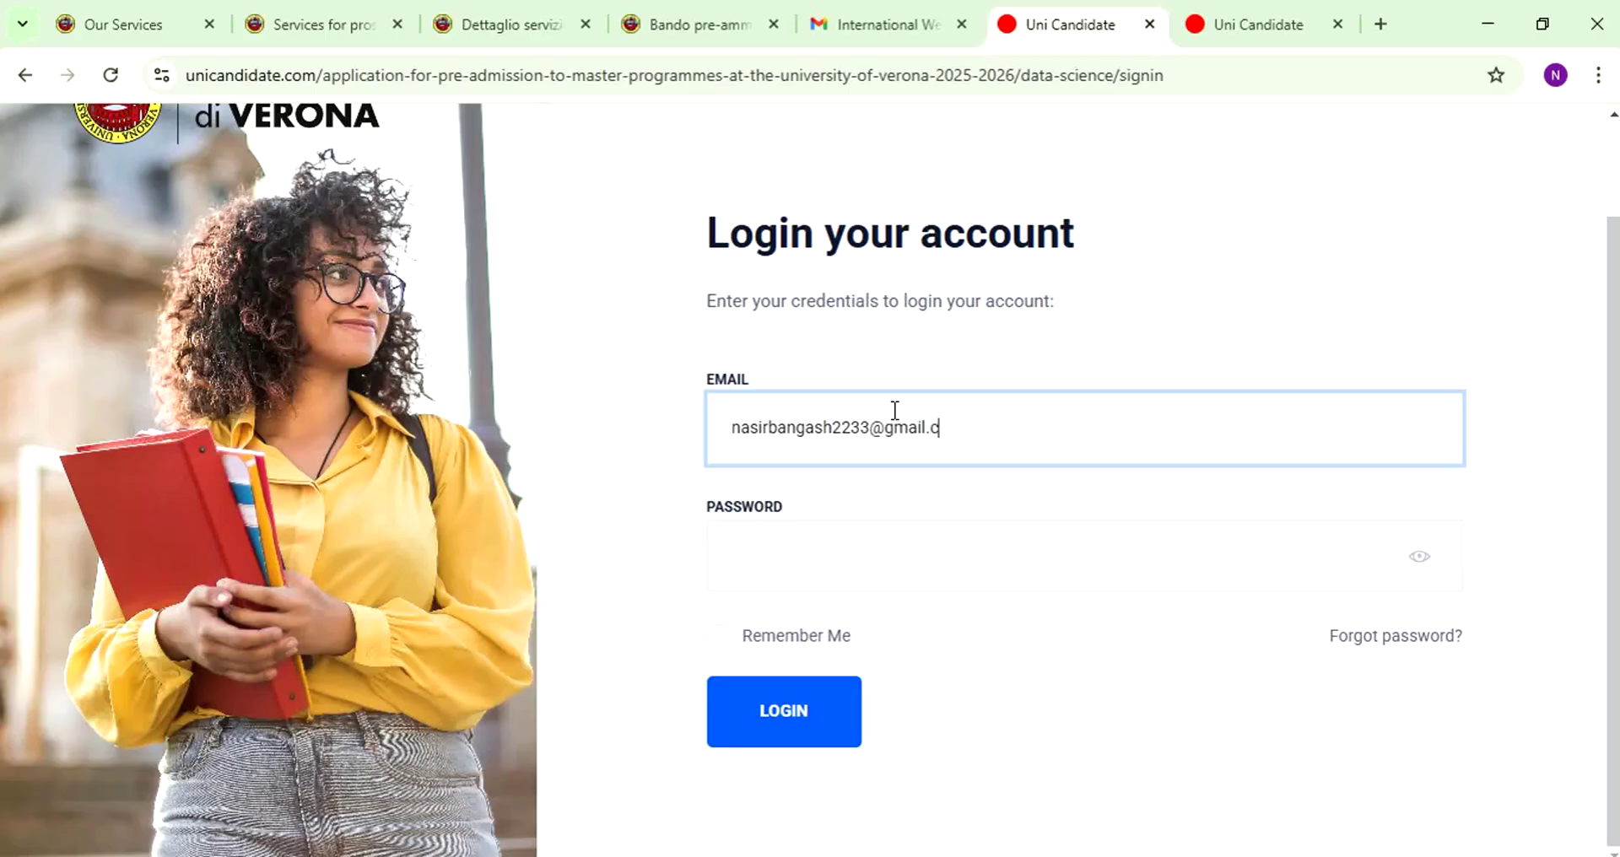
pyautogui.press('Tab')
pyautogui.hotkey('ctrl', 'v')
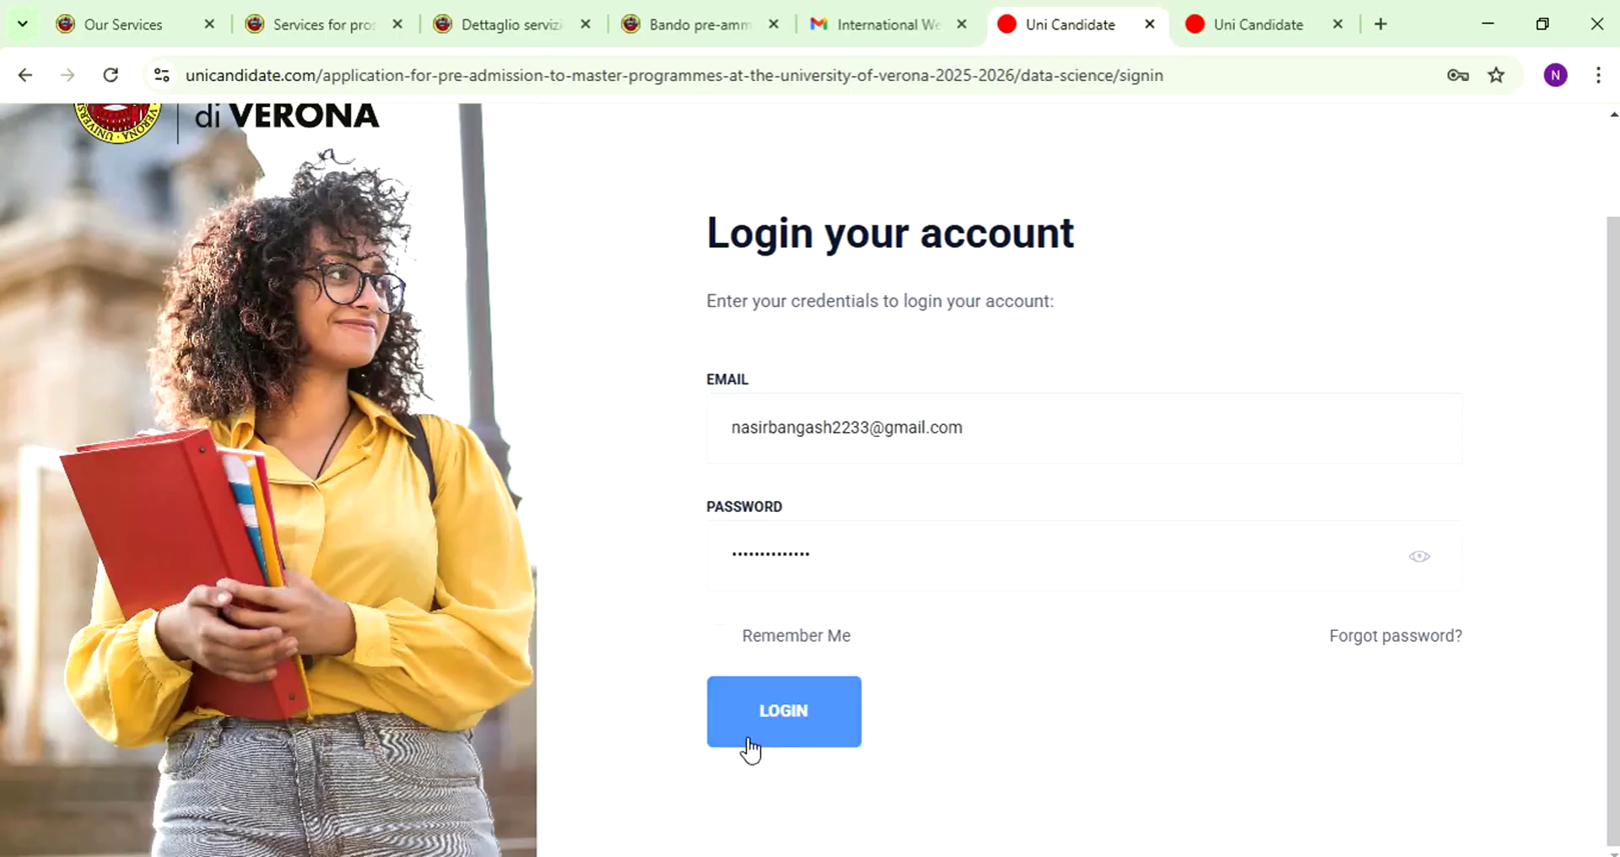
pyautogui.click(748, 739)
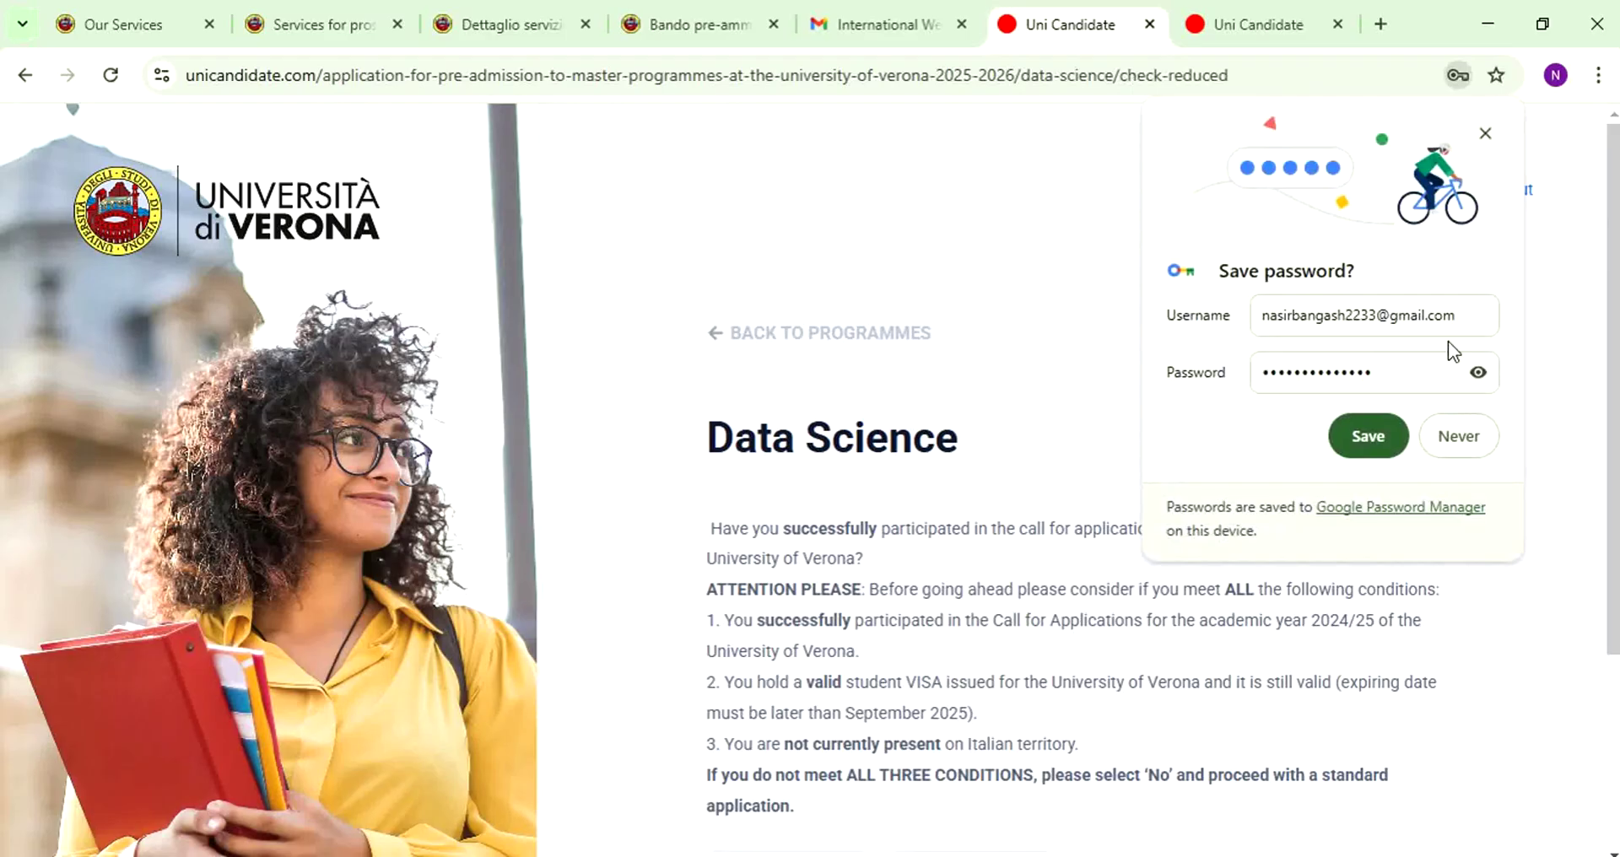
# - Decline Chrome's password save and review the reduced-application eligibility conditions
pyautogui.click(1467, 436)
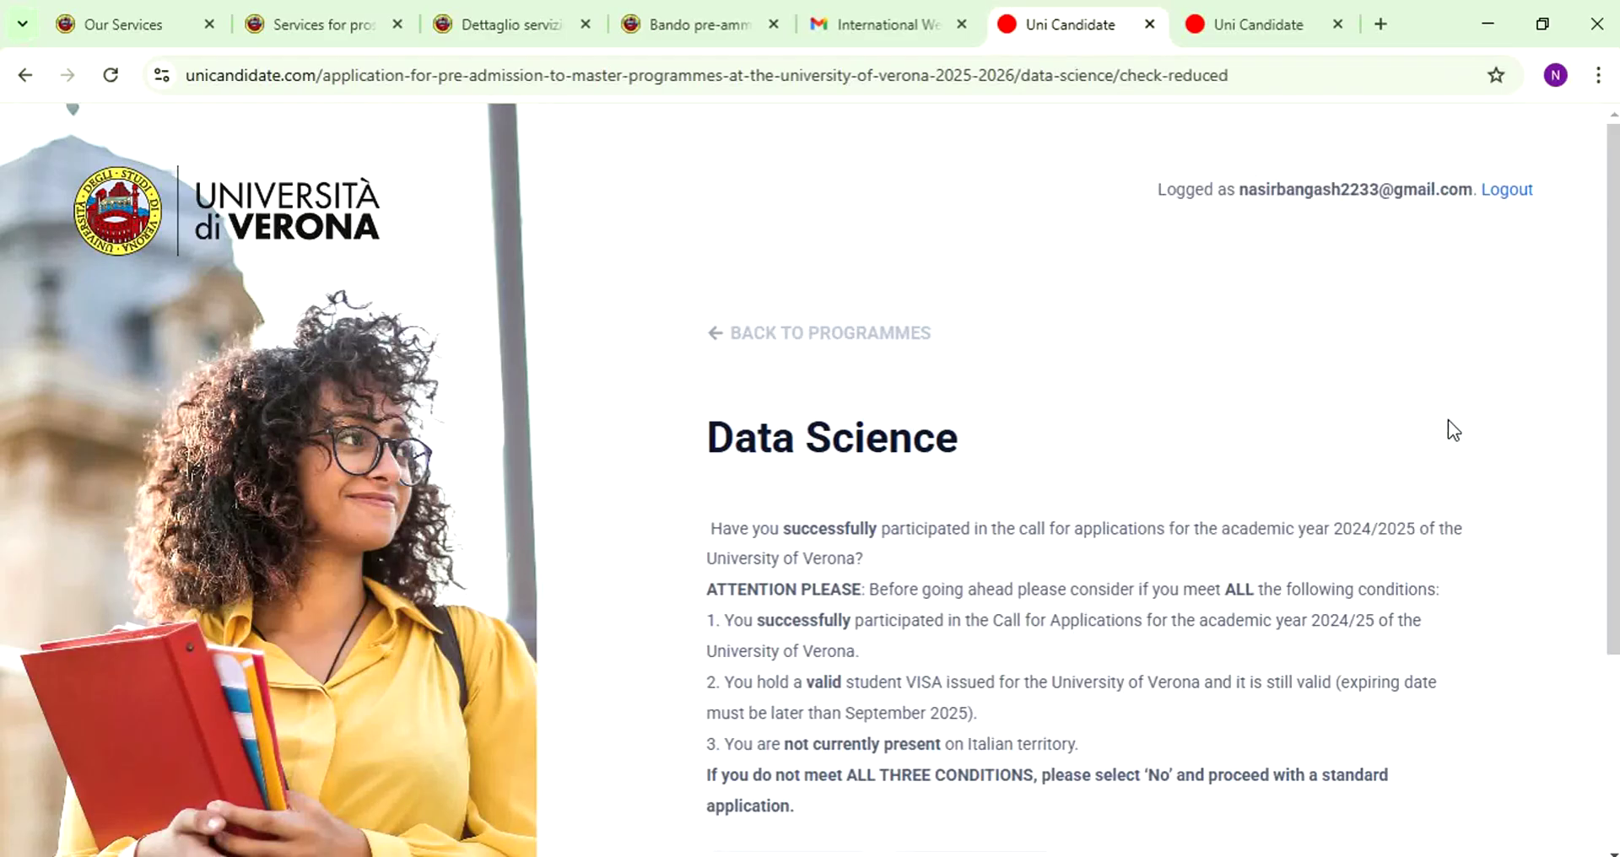
pyautogui.scroll(-3, 870, 334)
pyautogui.moveTo(706, 285); pyautogui.dragTo(1005, 408)
pyautogui.click(1004, 408)
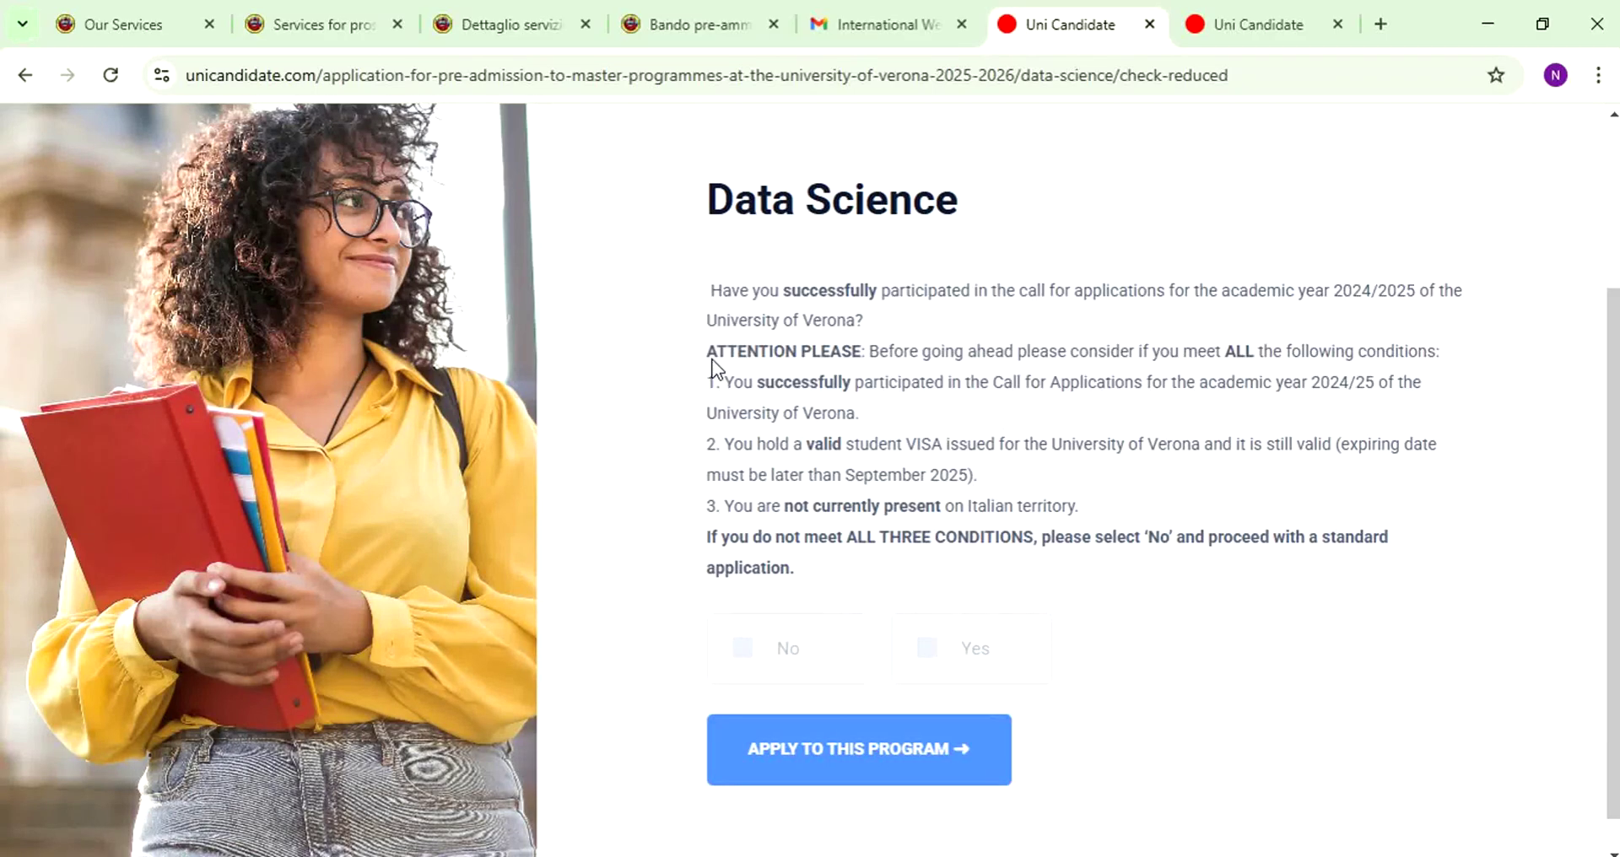
pyautogui.moveTo(738, 353); pyautogui.dragTo(945, 372)
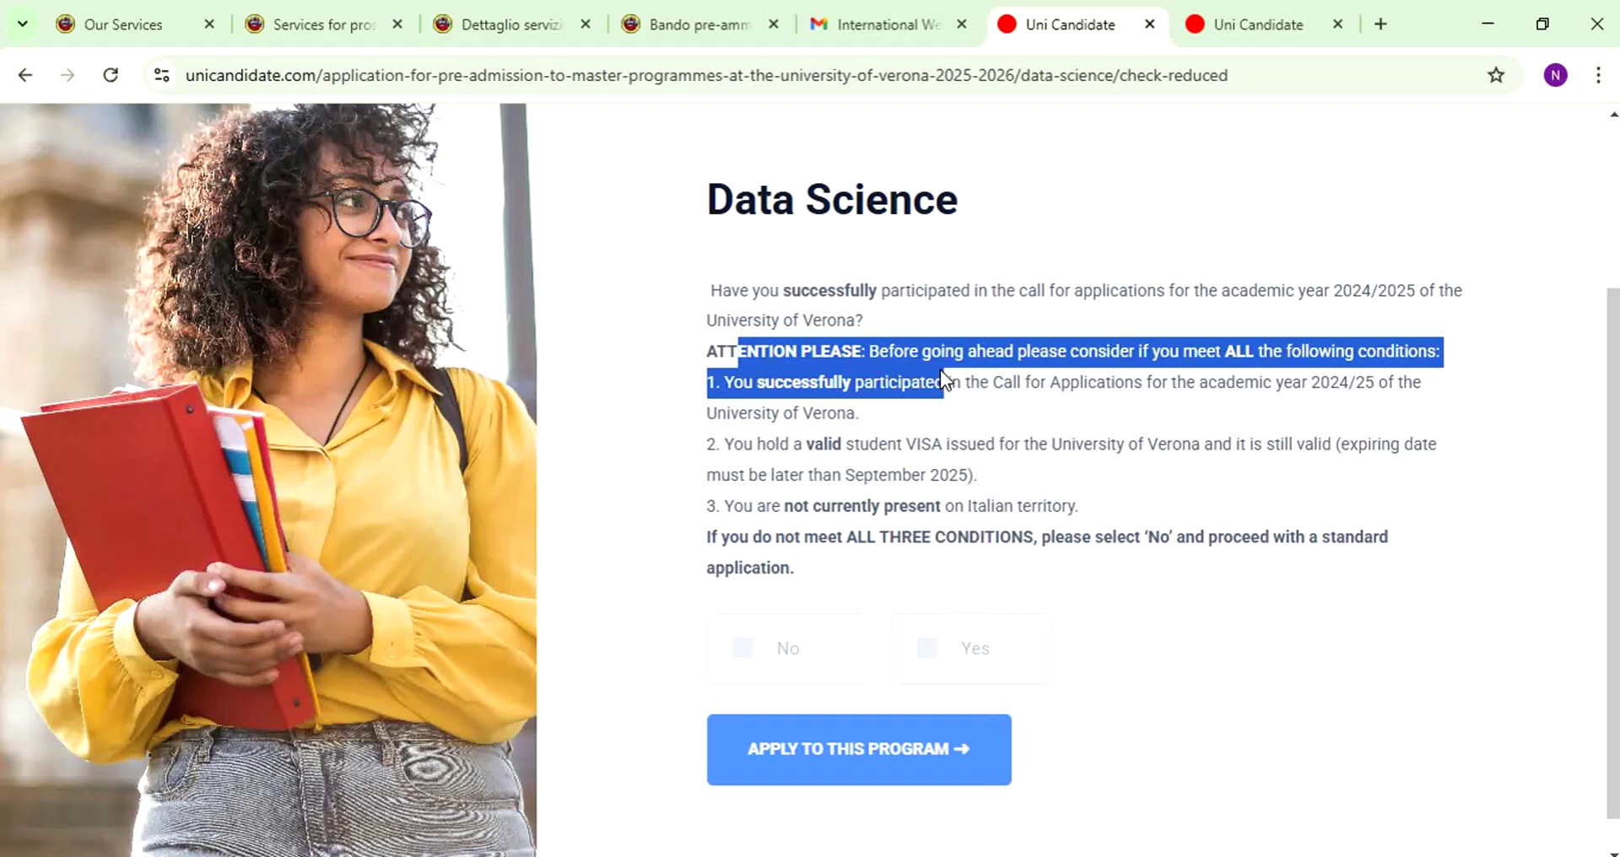
pyautogui.click(889, 408)
# - Answer No to previous participation and apply to the Data Science program
pyautogui.click(926, 648)
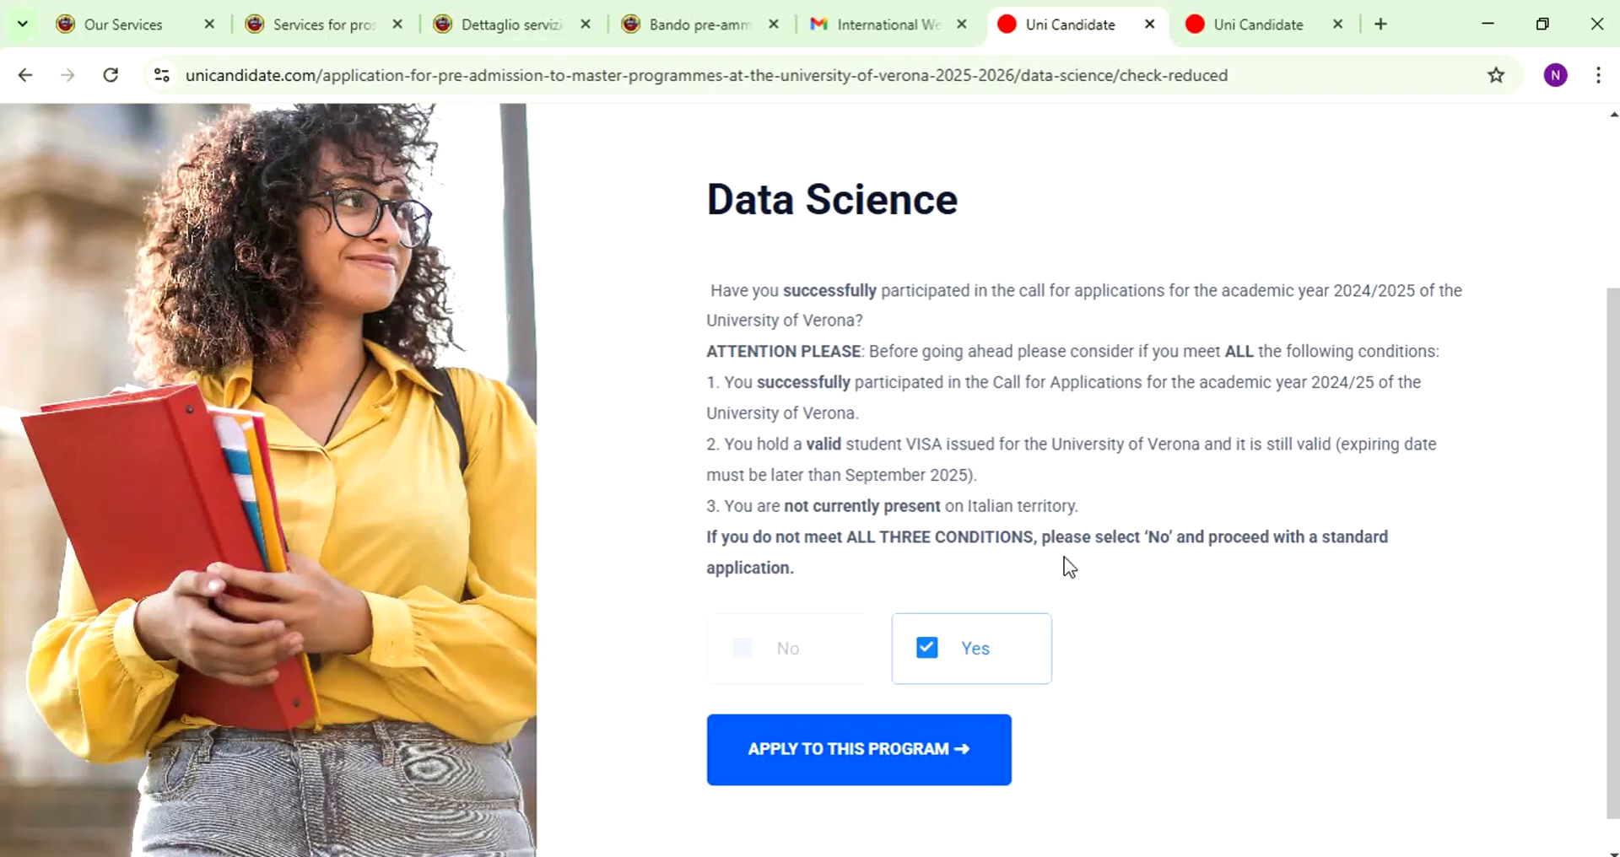
pyautogui.moveTo(721, 382); pyautogui.dragTo(1365, 392)
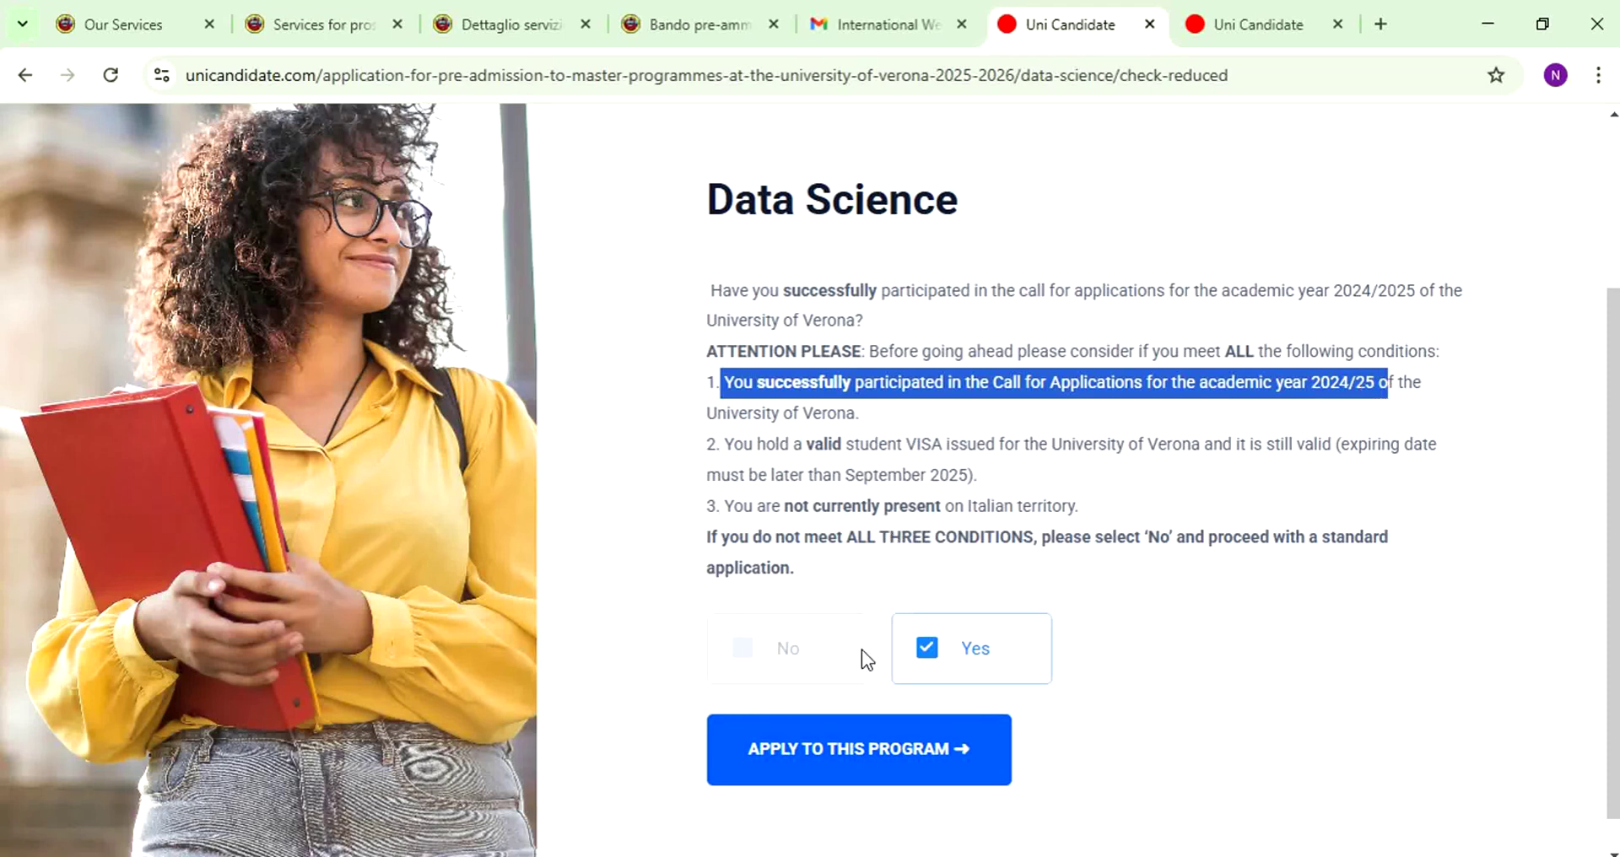
pyautogui.click(776, 648)
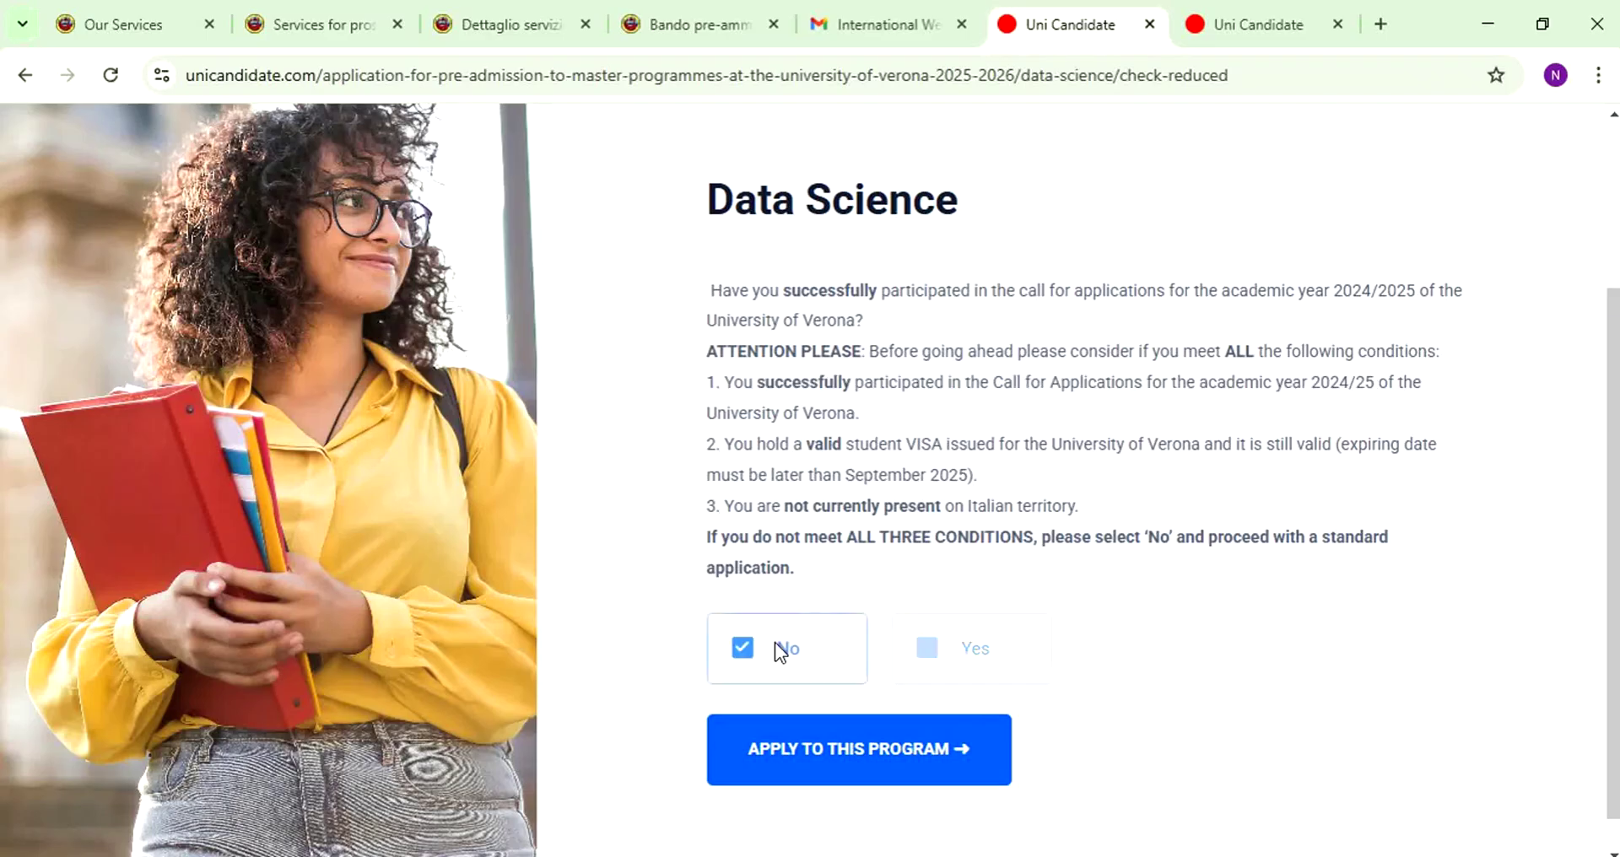
pyautogui.click(926, 748)
pyautogui.scroll(-2, 957, 374)
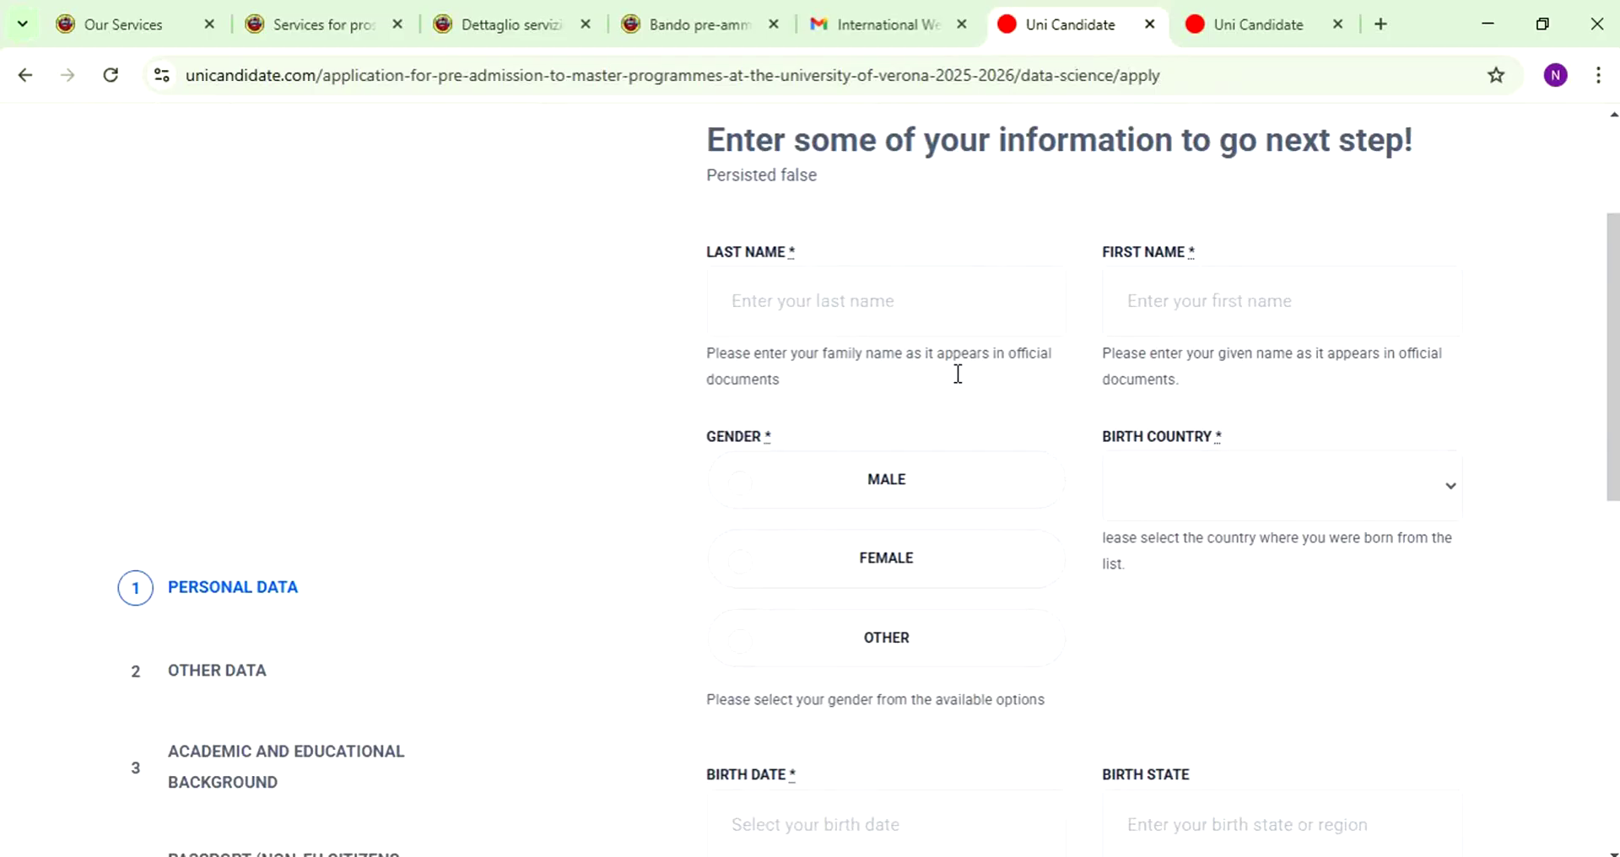
pyautogui.scroll(-1, 958, 374)
# - Enter the applicant's last and first names, gender Male and birth country Pakistan
pyautogui.click(849, 210)
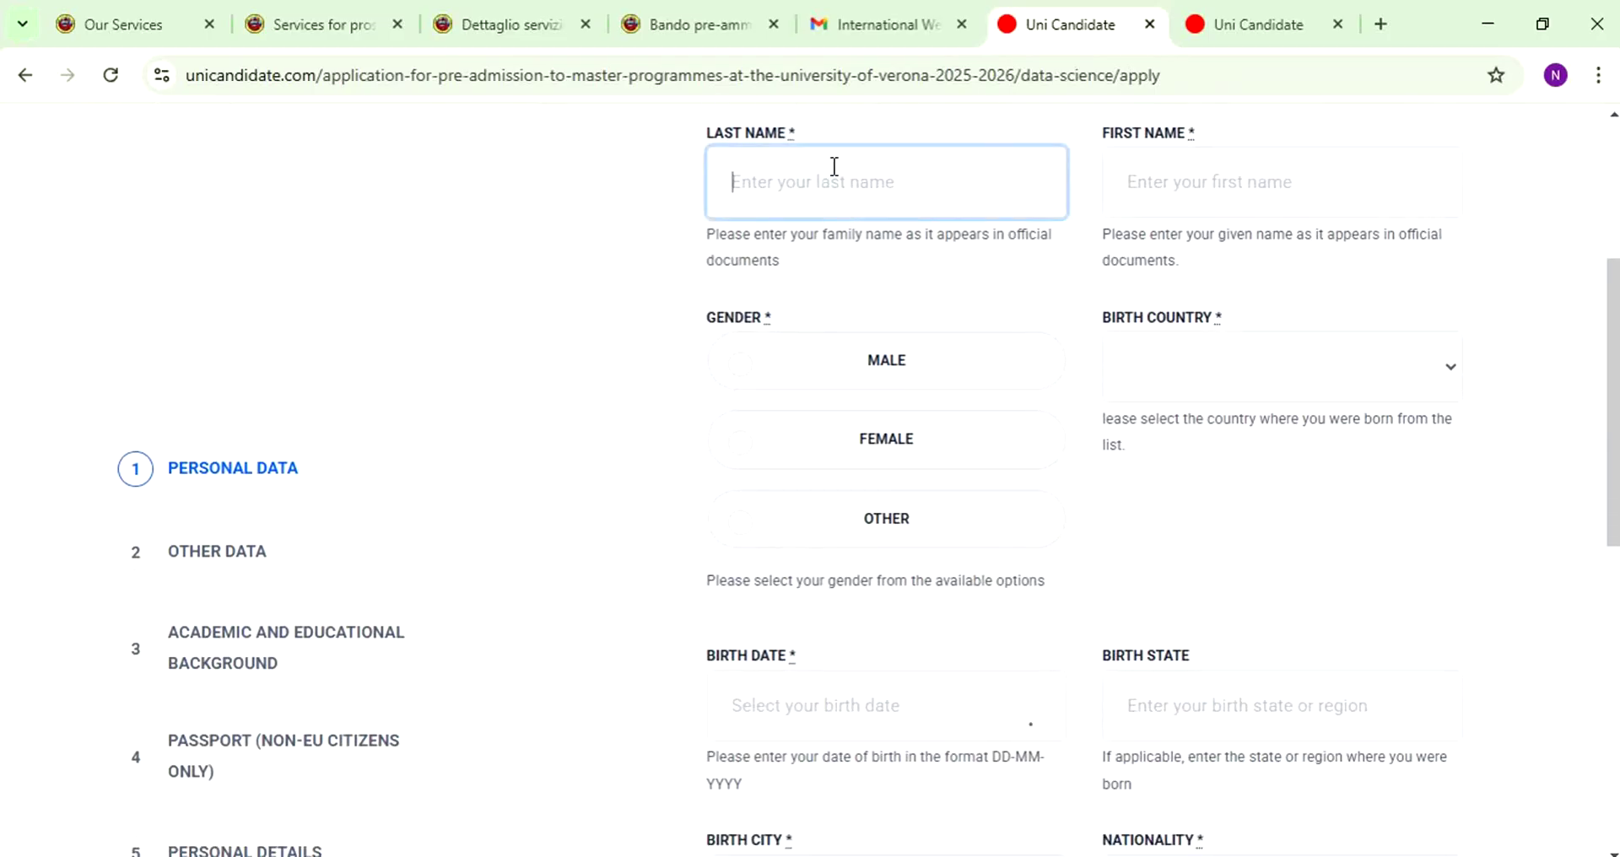
pyautogui.press('Tab')
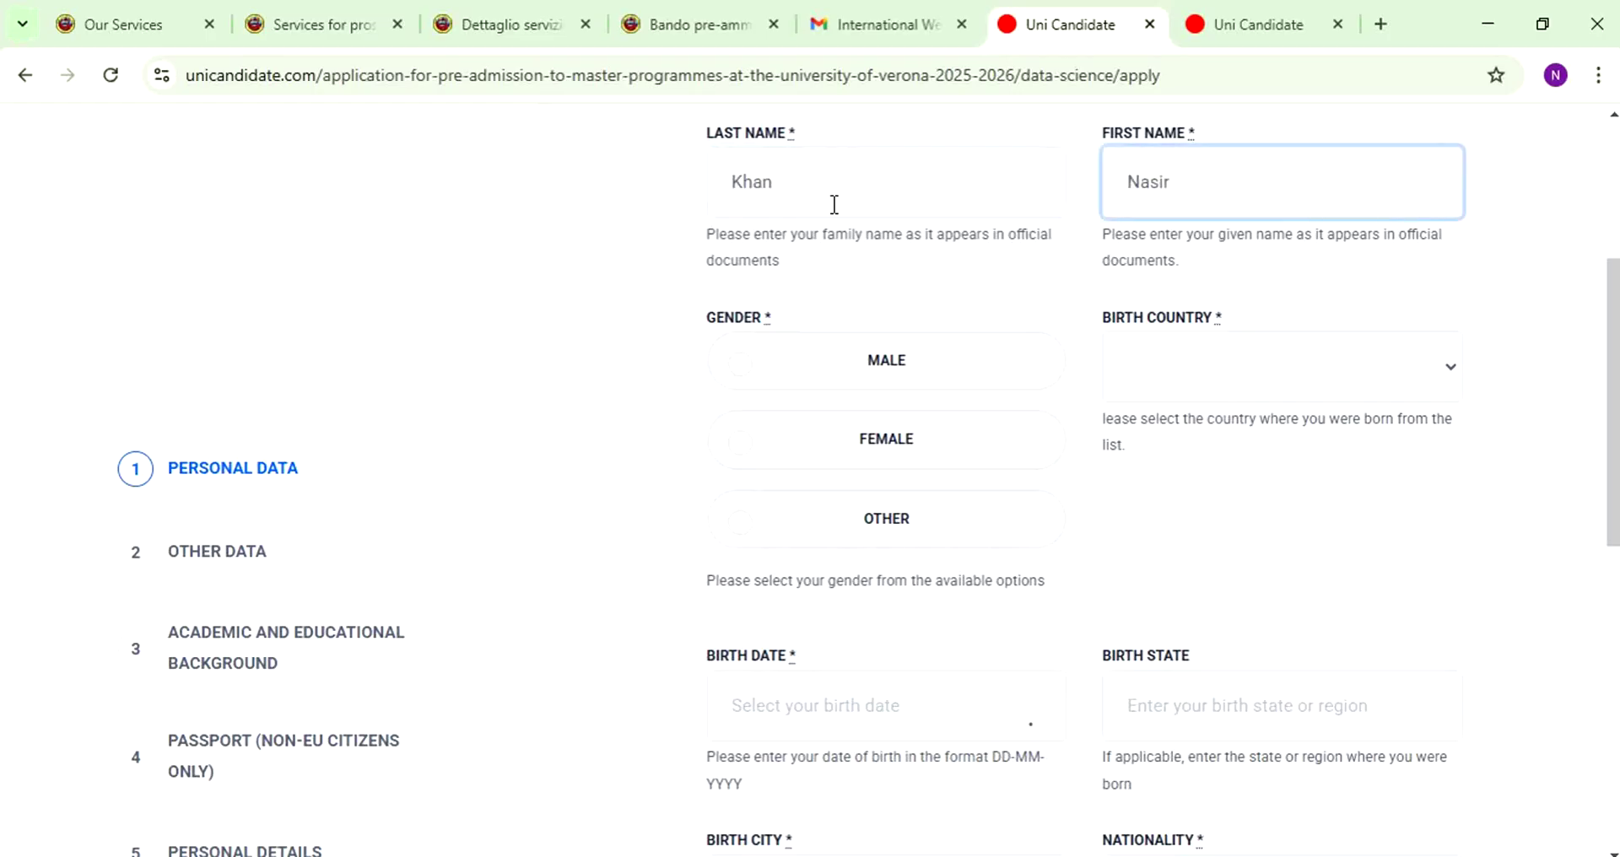
pyautogui.click(755, 366)
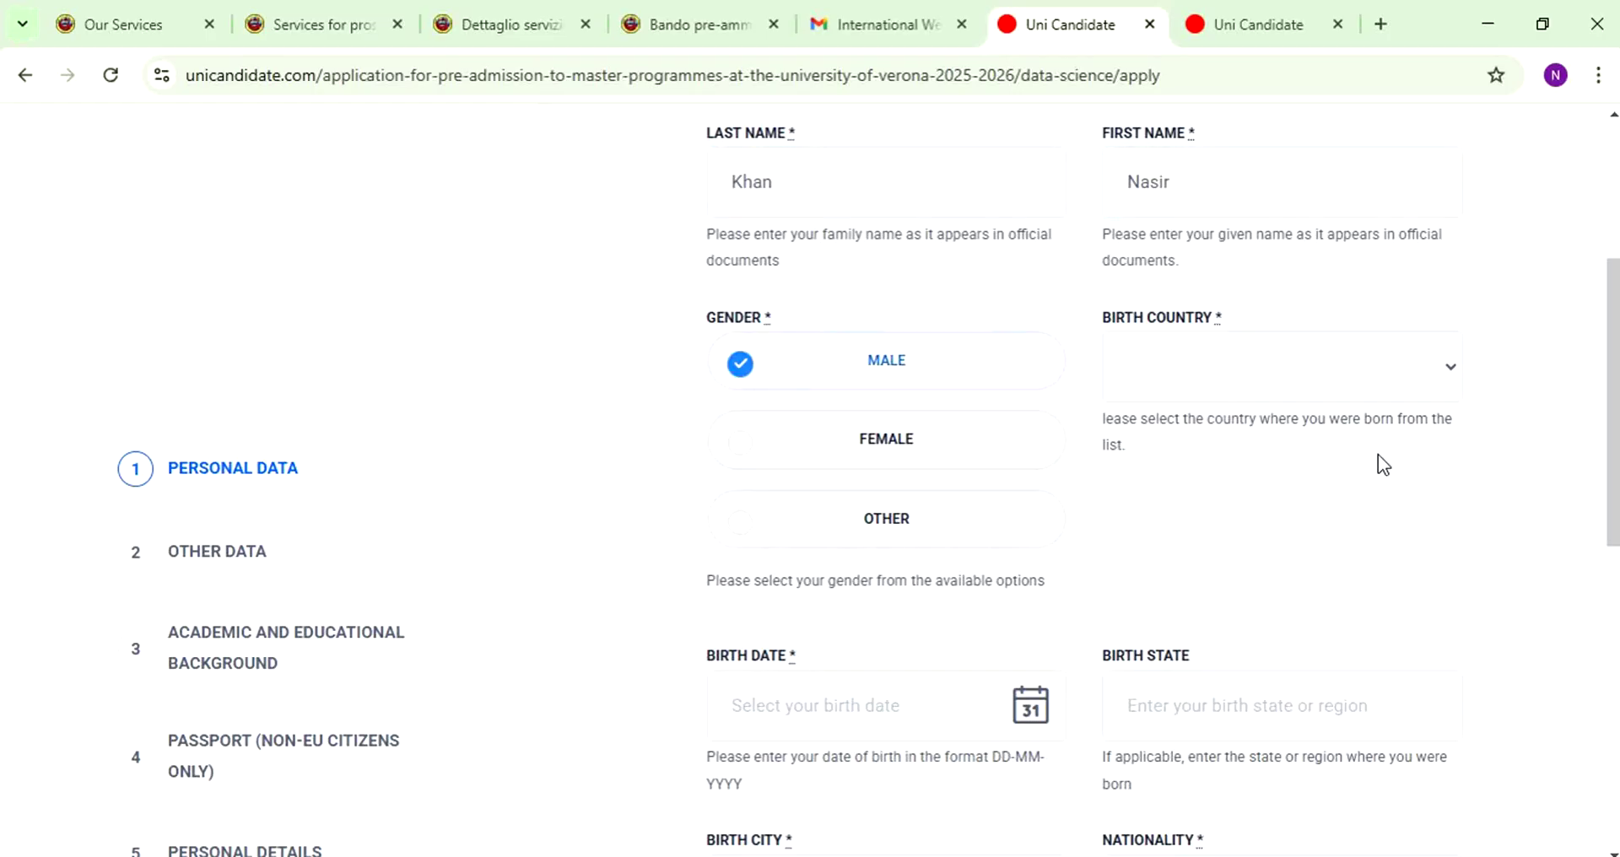
pyautogui.click(1276, 390)
pyautogui.write('p')
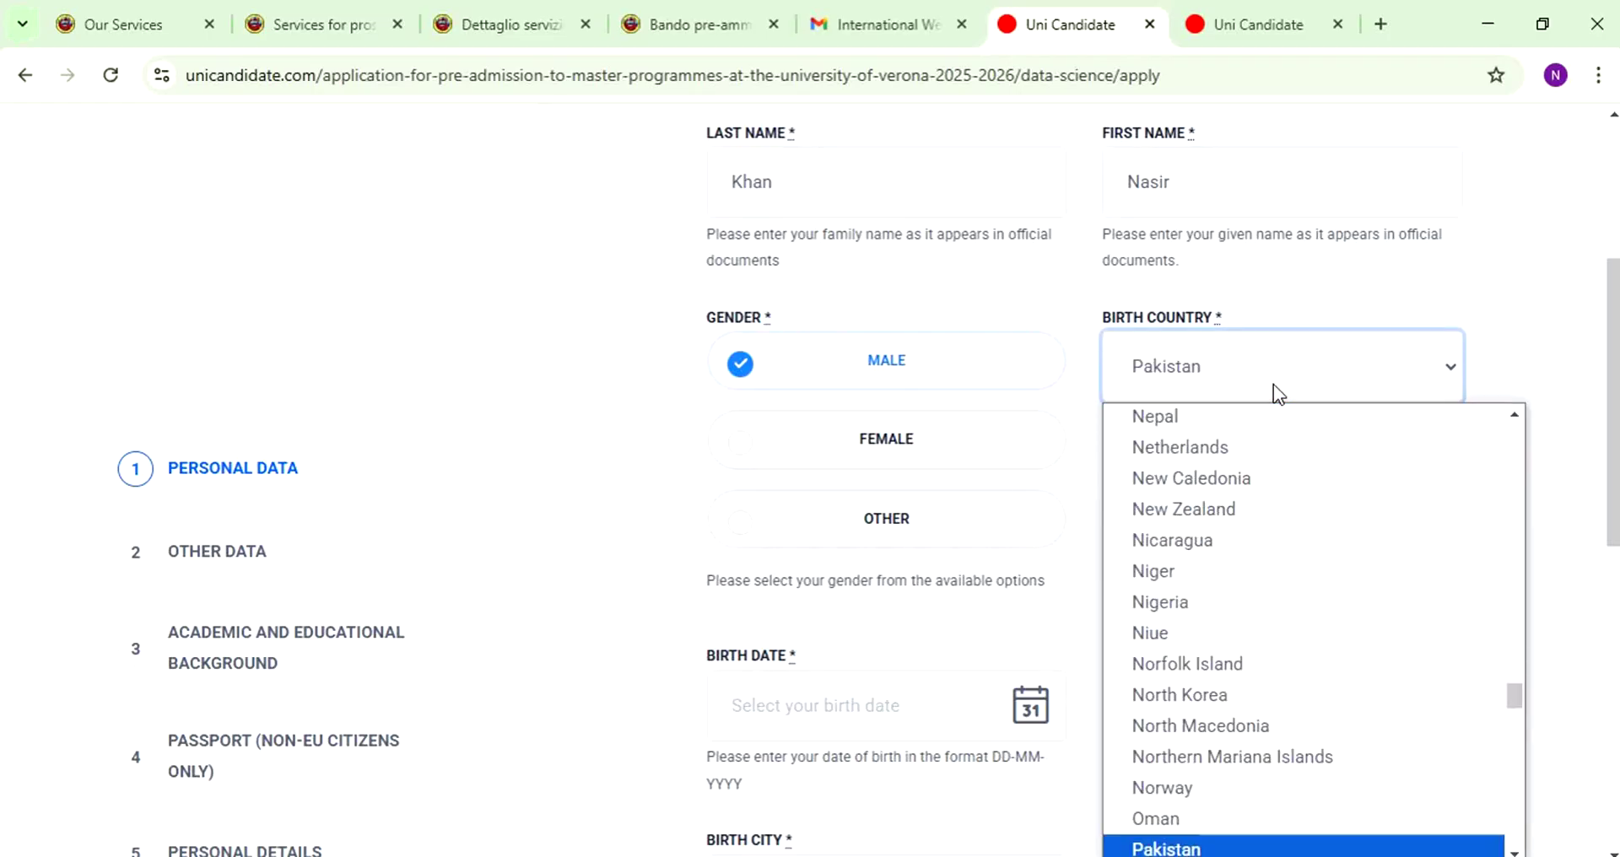
pyautogui.press('Return')
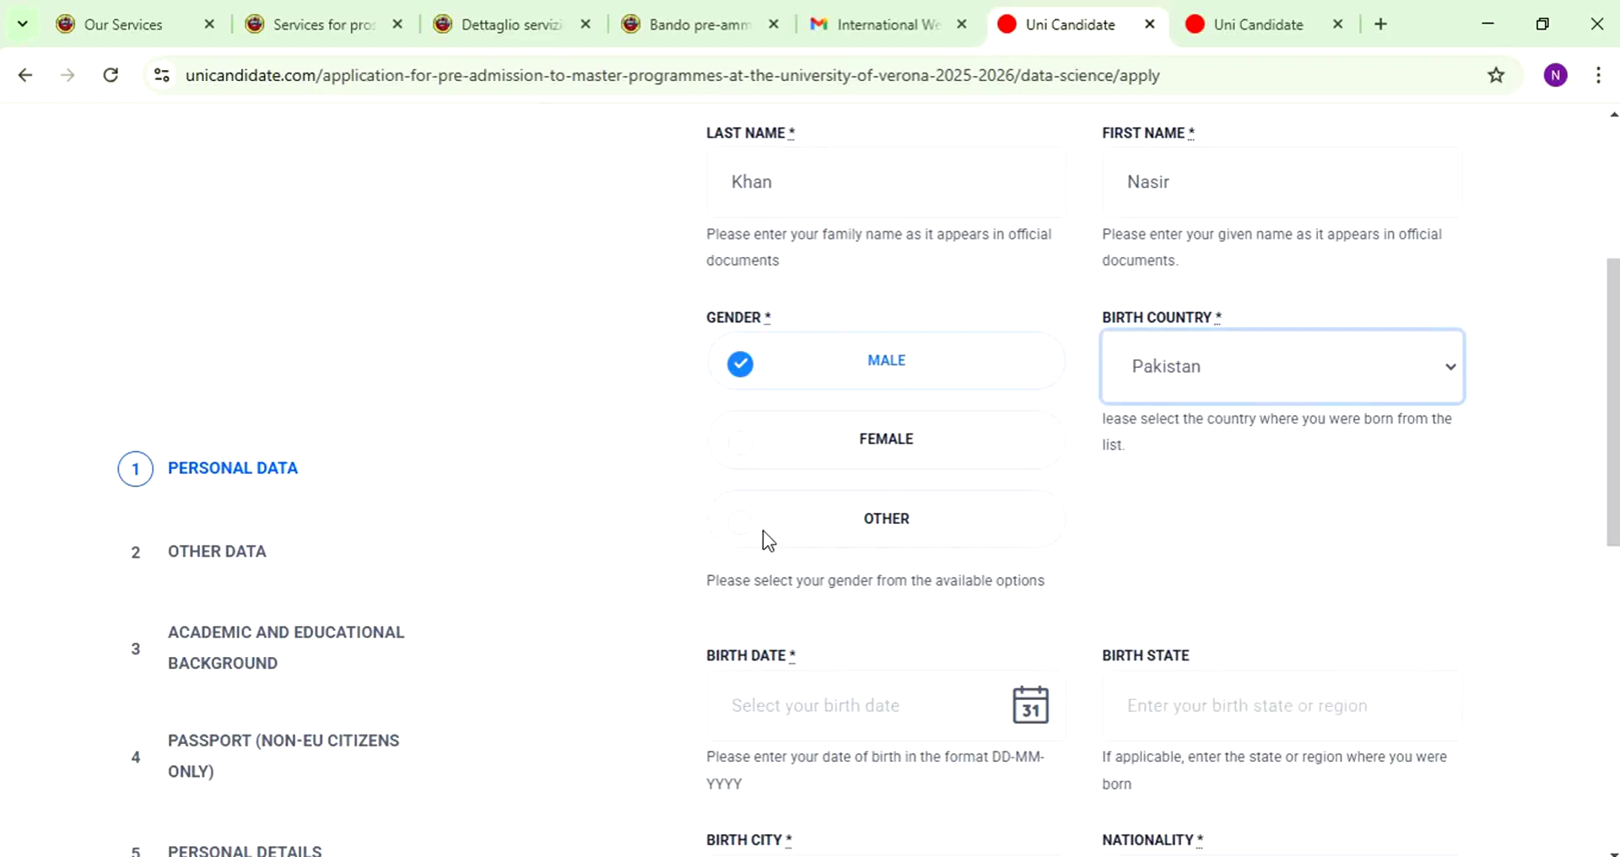
pyautogui.scroll(-3, 773, 546)
pyautogui.click(890, 470)
pyautogui.click(884, 215)
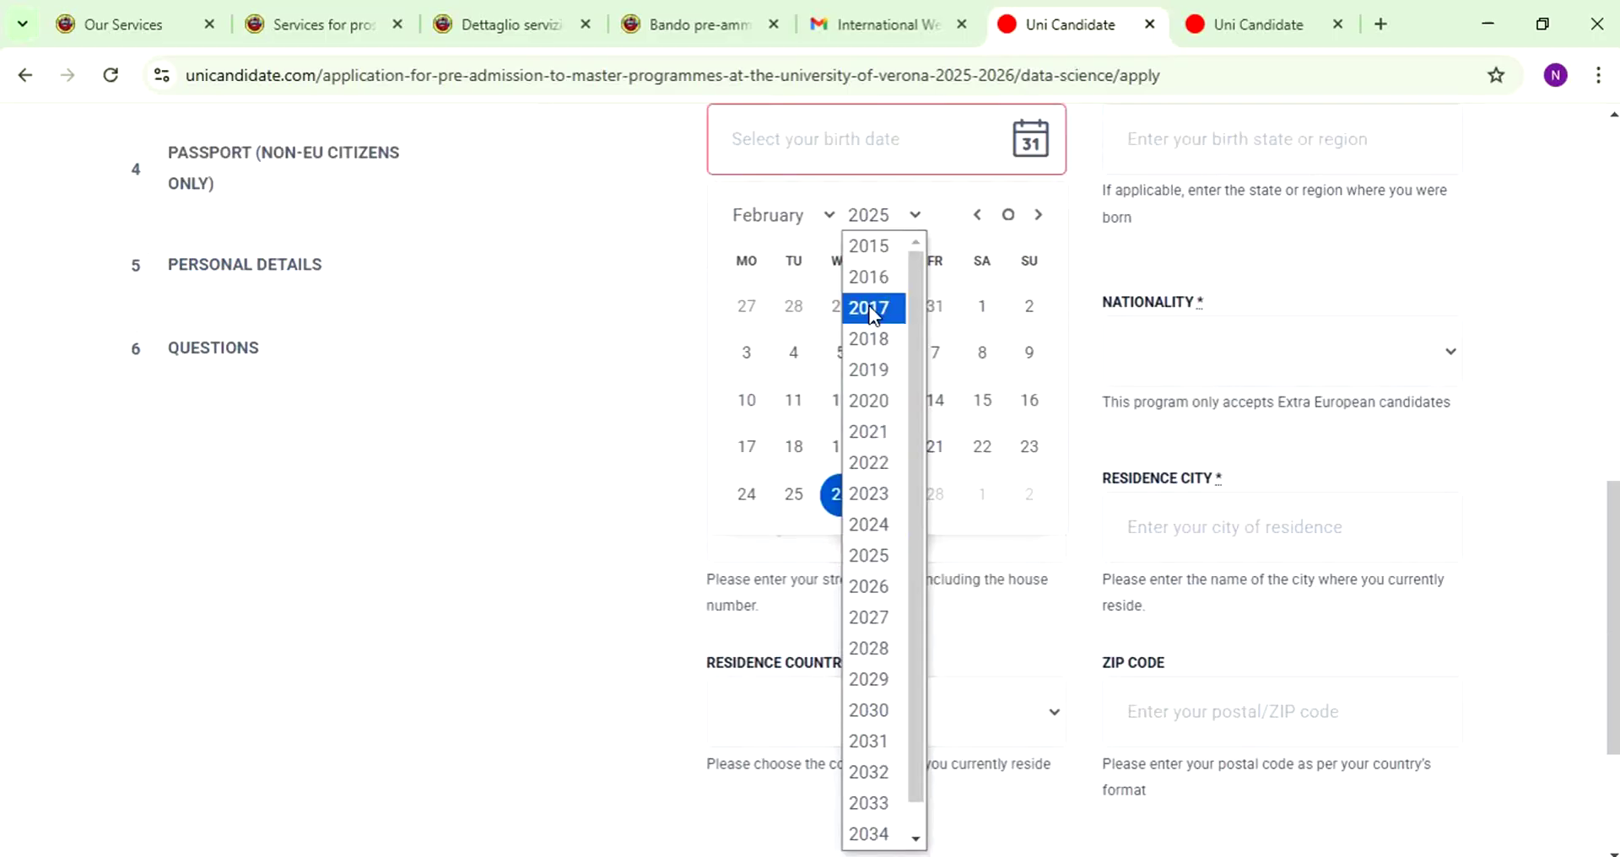
pyautogui.click(878, 246)
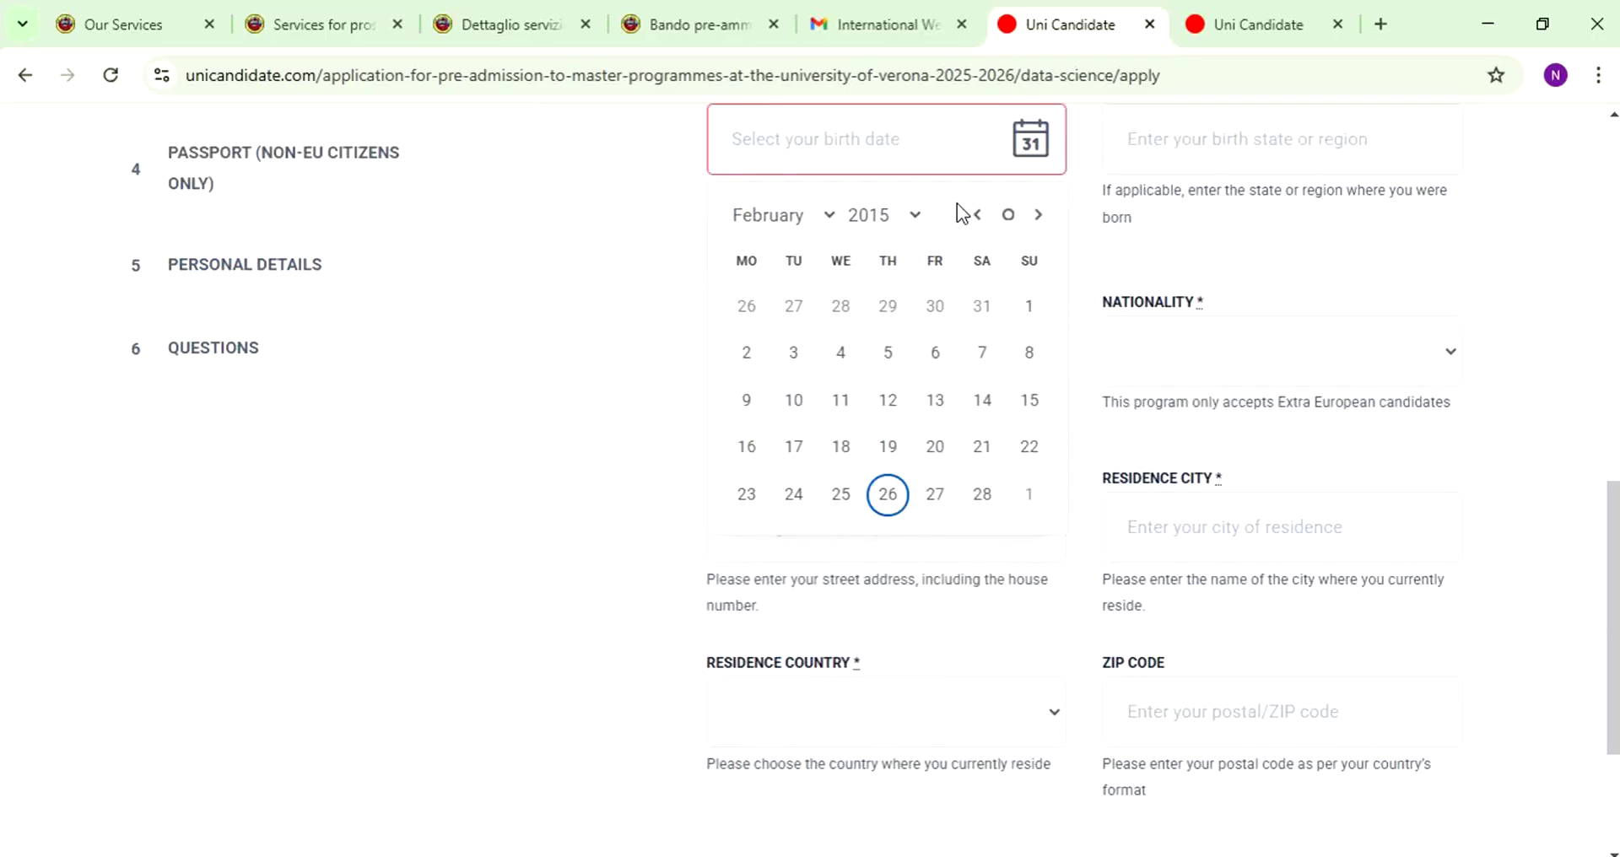
pyautogui.click(884, 214)
pyautogui.click(878, 246)
pyautogui.click(885, 215)
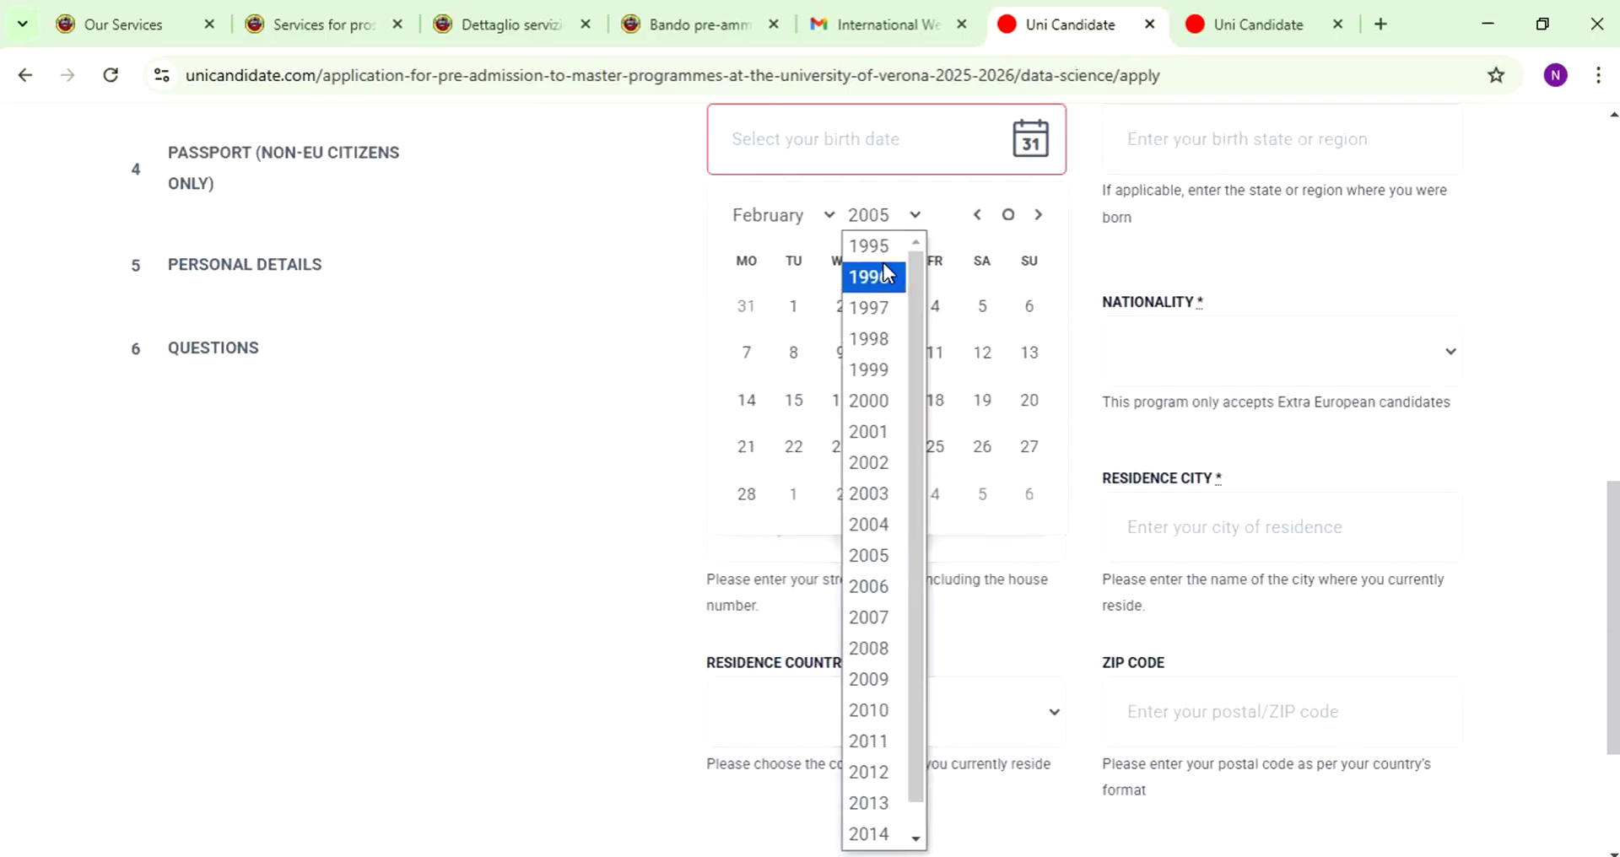
pyautogui.click(869, 370)
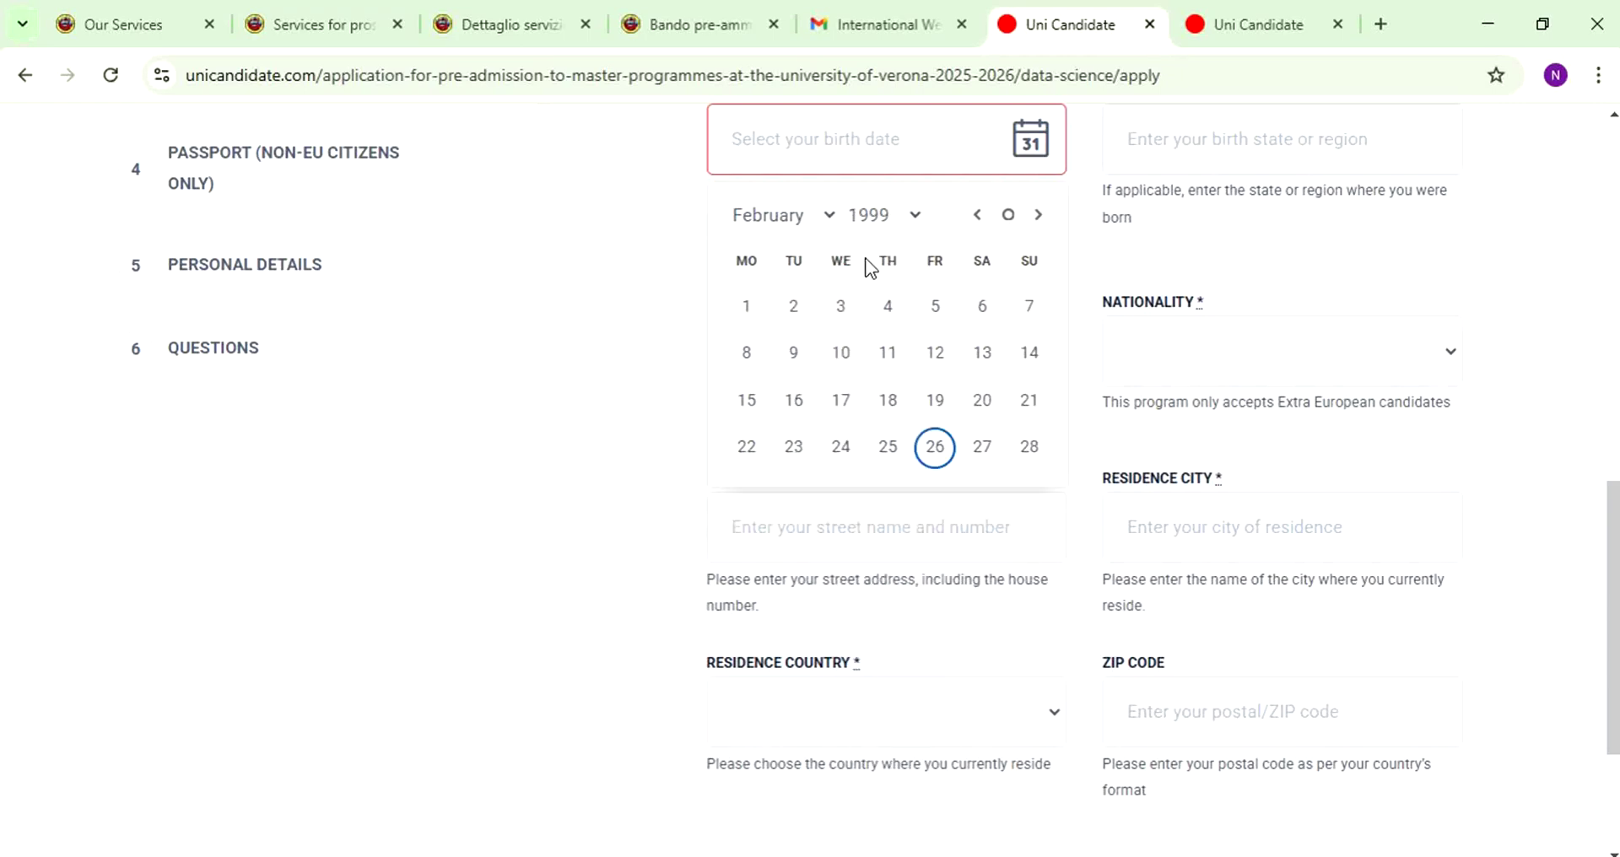
pyautogui.click(789, 232)
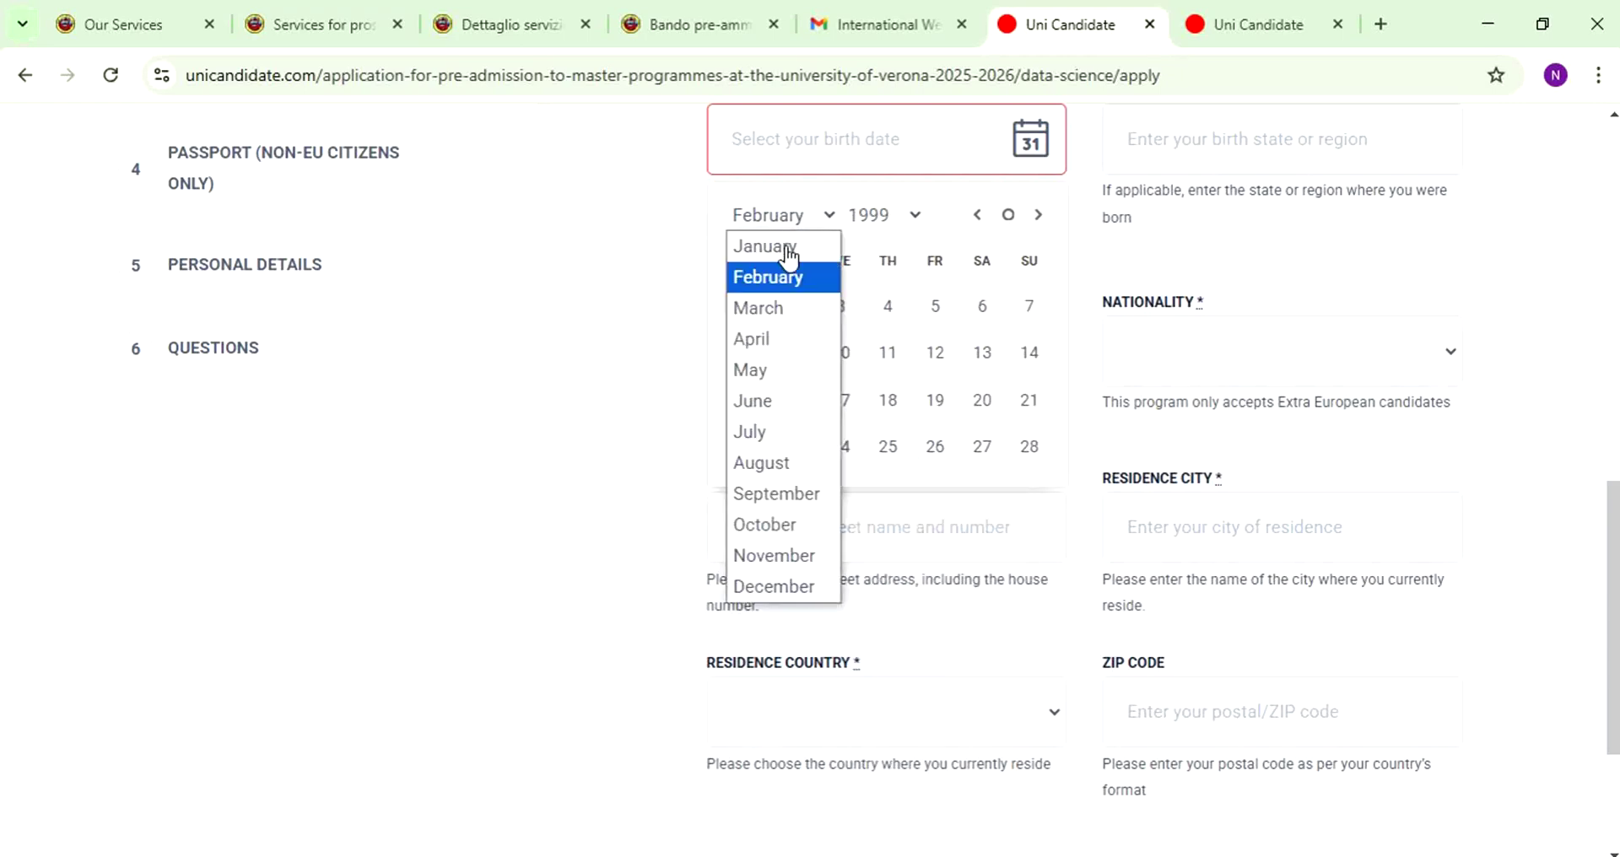
pyautogui.click(777, 493)
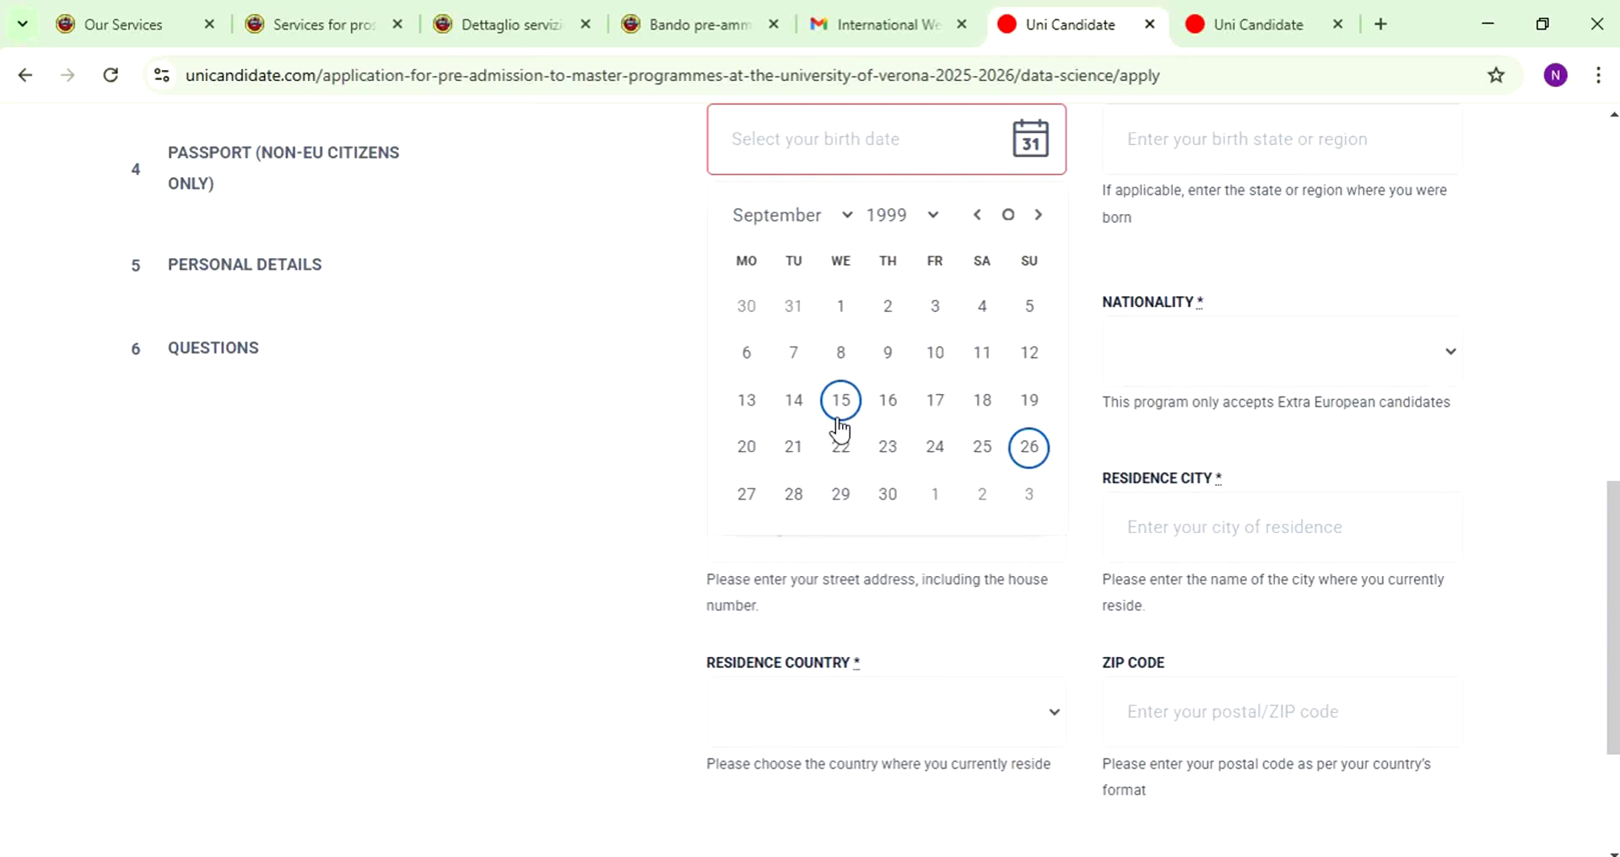
pyautogui.click(838, 413)
pyautogui.click(939, 272)
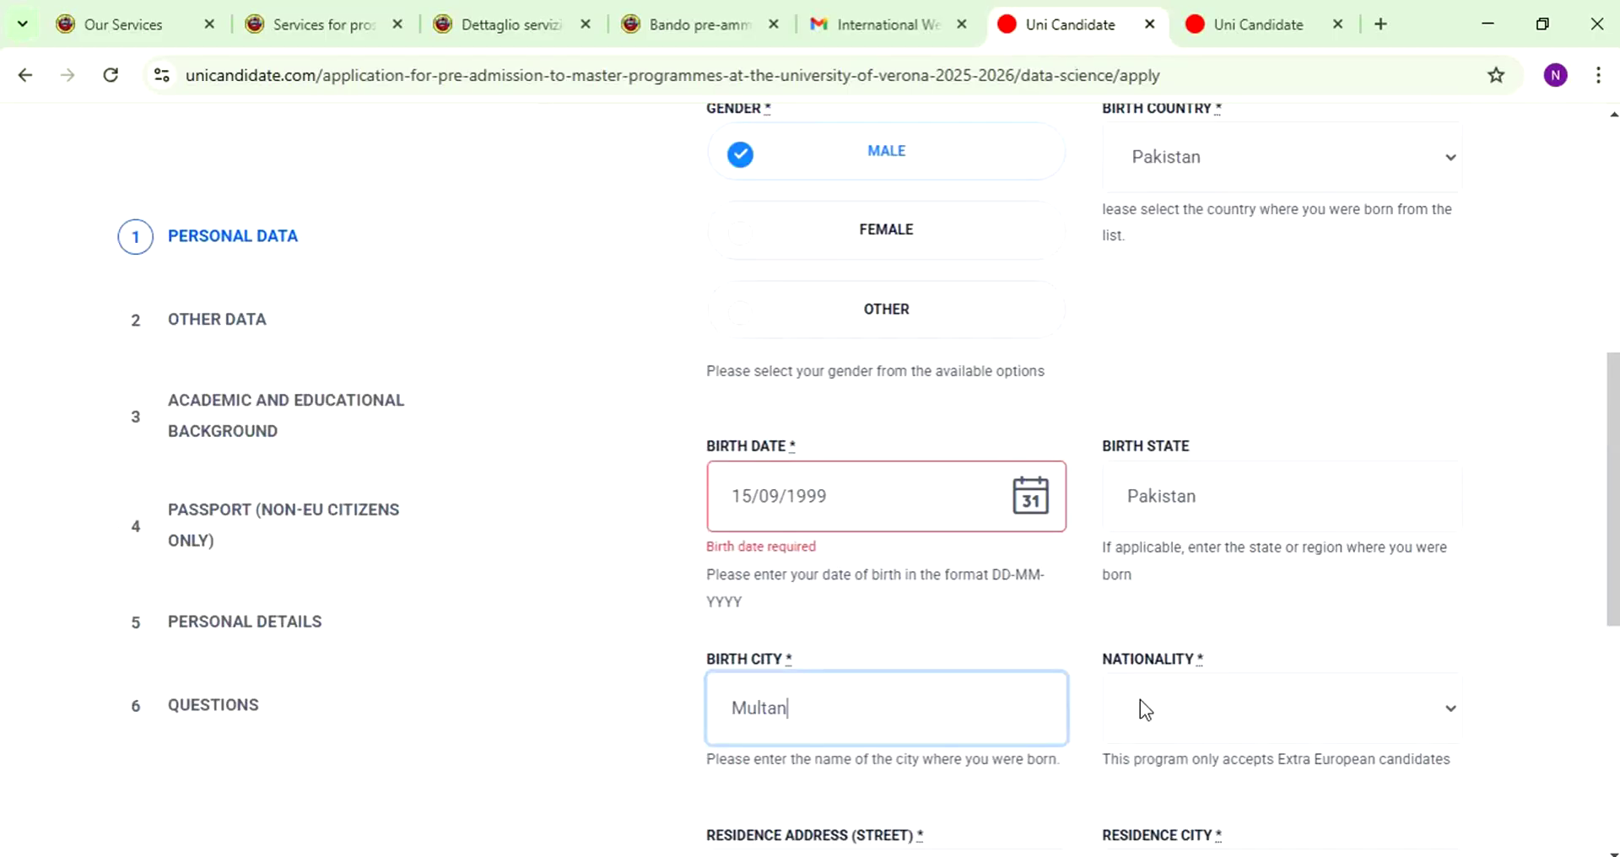
# - Set the nationality to Pakistan
pyautogui.click(1160, 709)
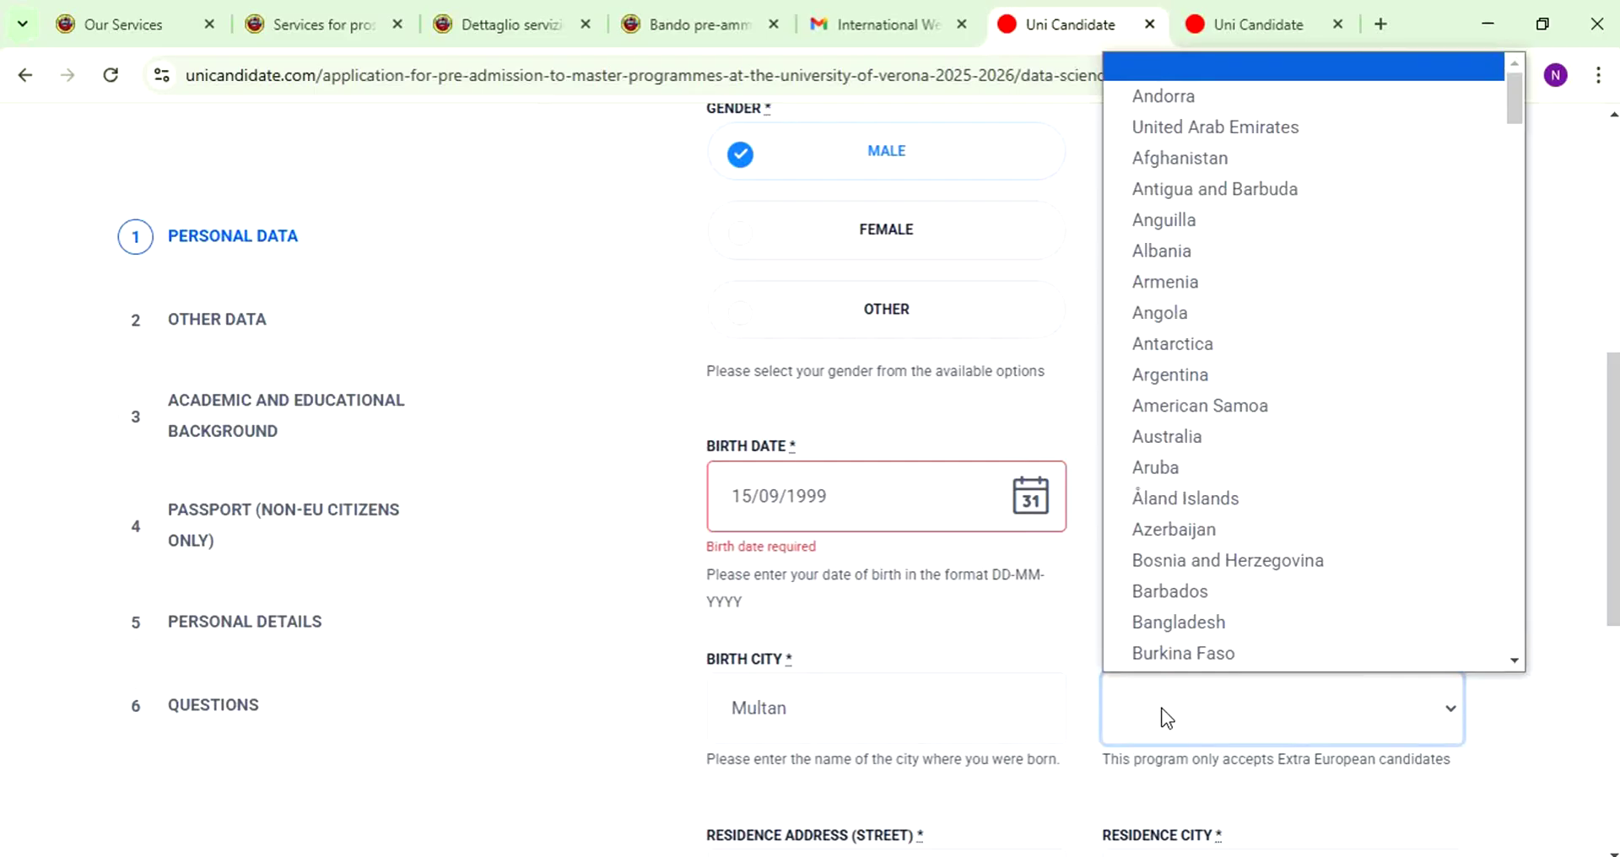
pyautogui.press('p')
pyautogui.press('p')
pyautogui.press('p')
pyautogui.press('p')
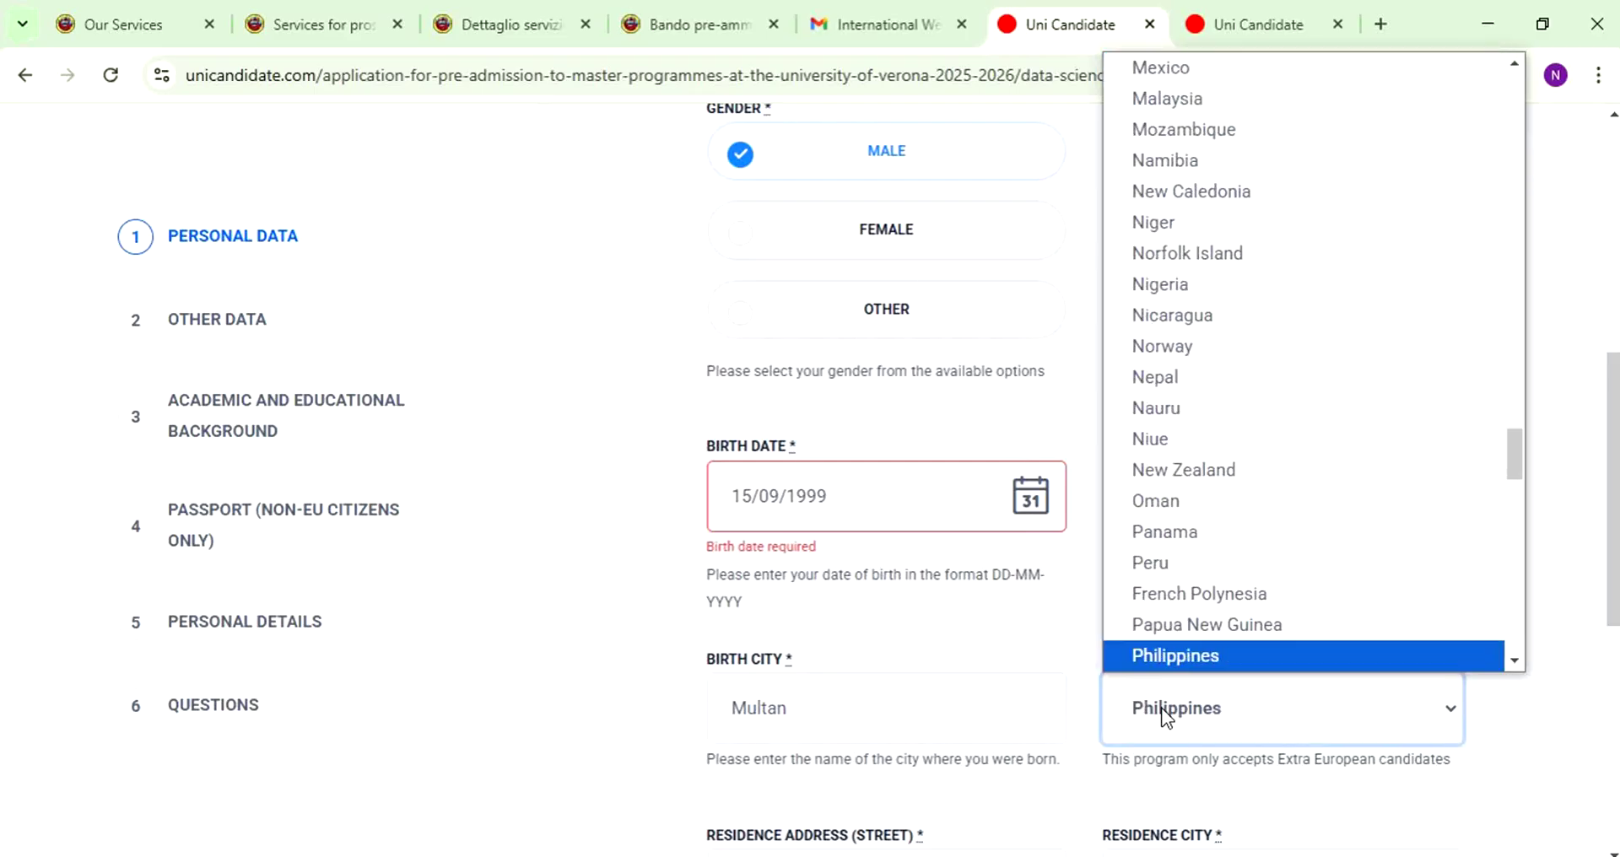
pyautogui.press('p')
pyautogui.press('Return')
pyautogui.scroll(-4, 724, 550)
# - Enter the residence street address, city Multan, country Pakistan and ZIP code, then submit Personal Data
pyautogui.click(783, 541)
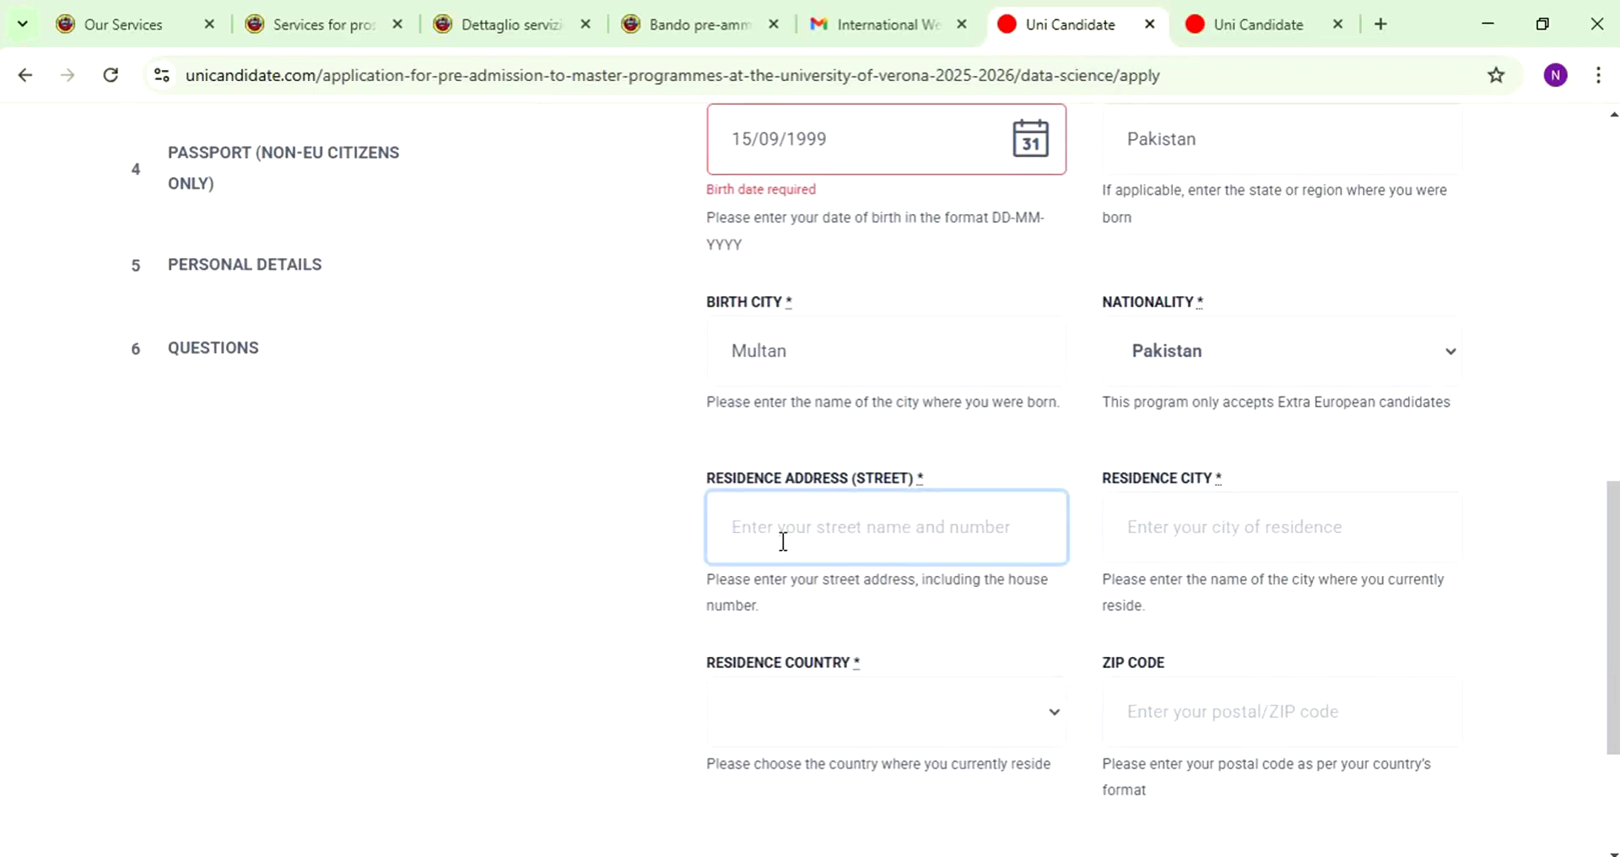
pyautogui.write('ABC Stre')
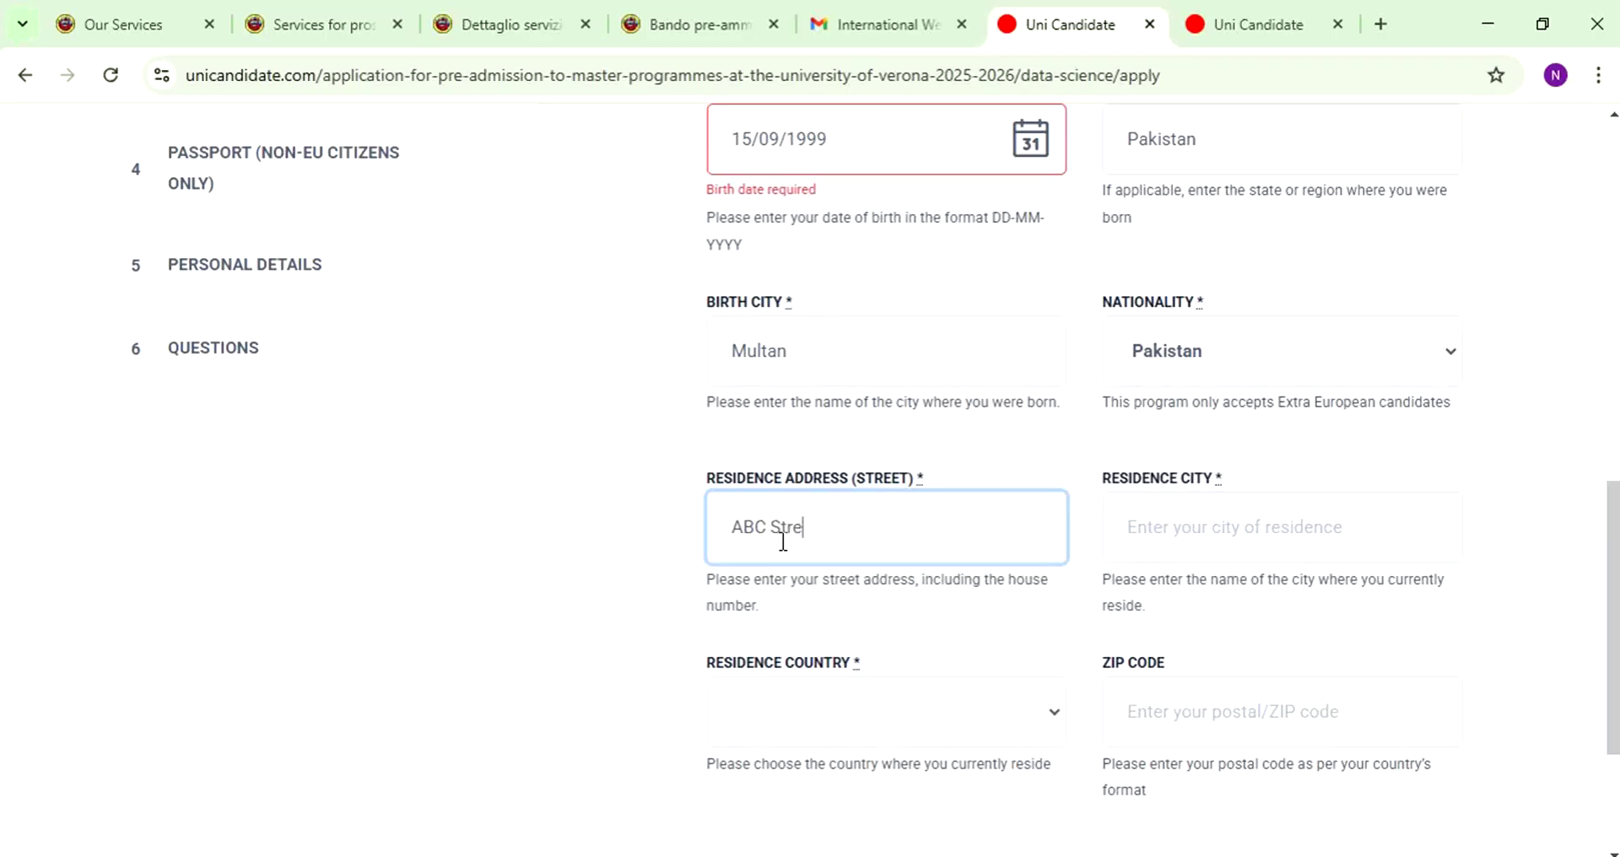
pyautogui.write('et')
pyautogui.press('Tab')
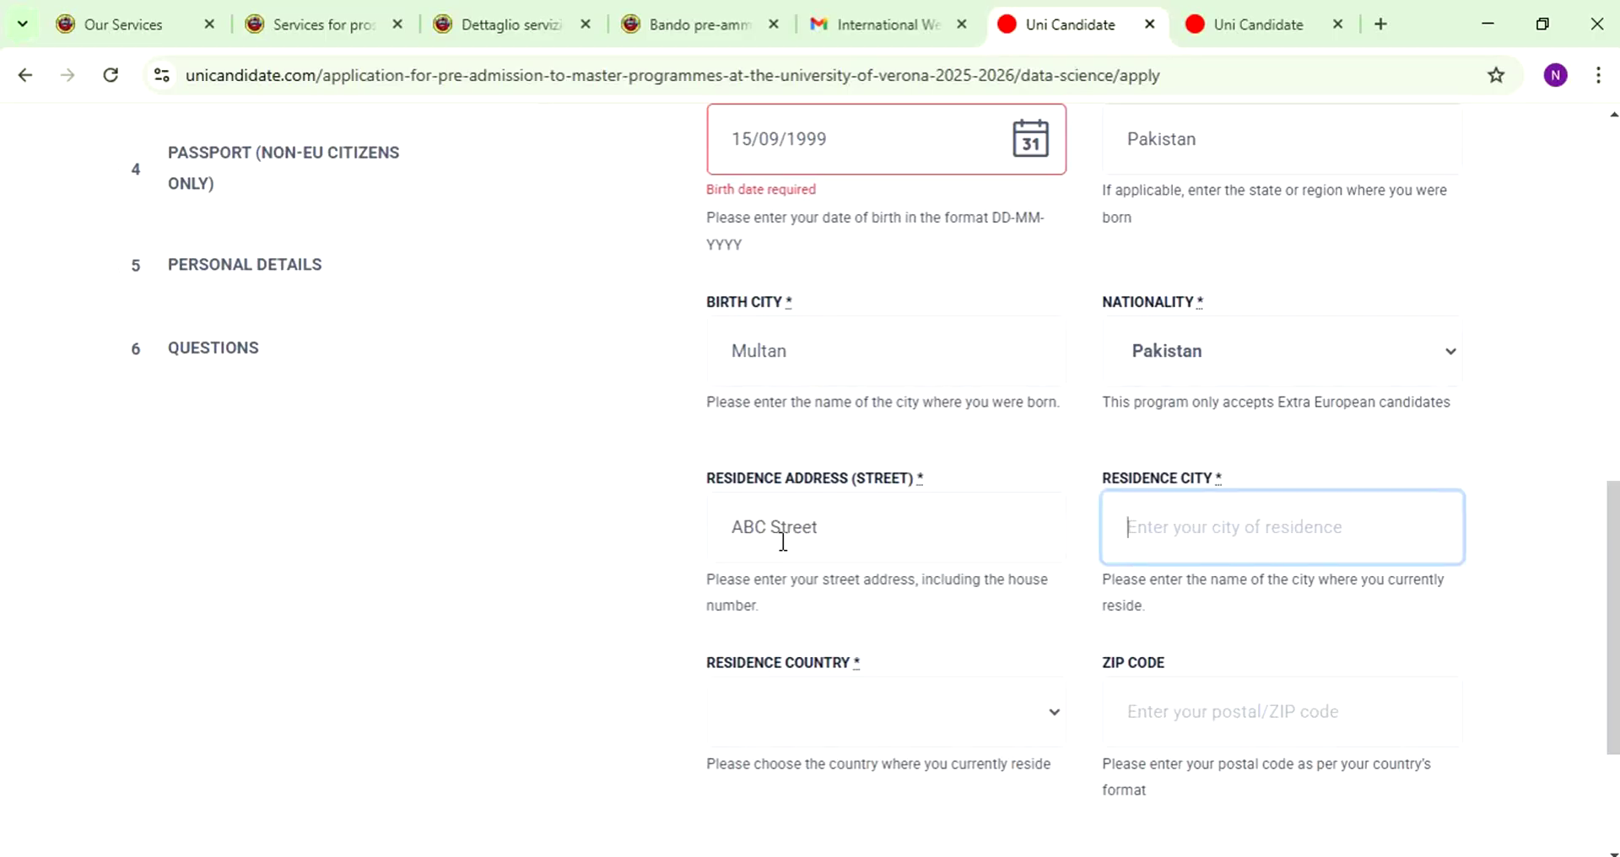
pyautogui.write('Multan')
pyautogui.press('Tab')
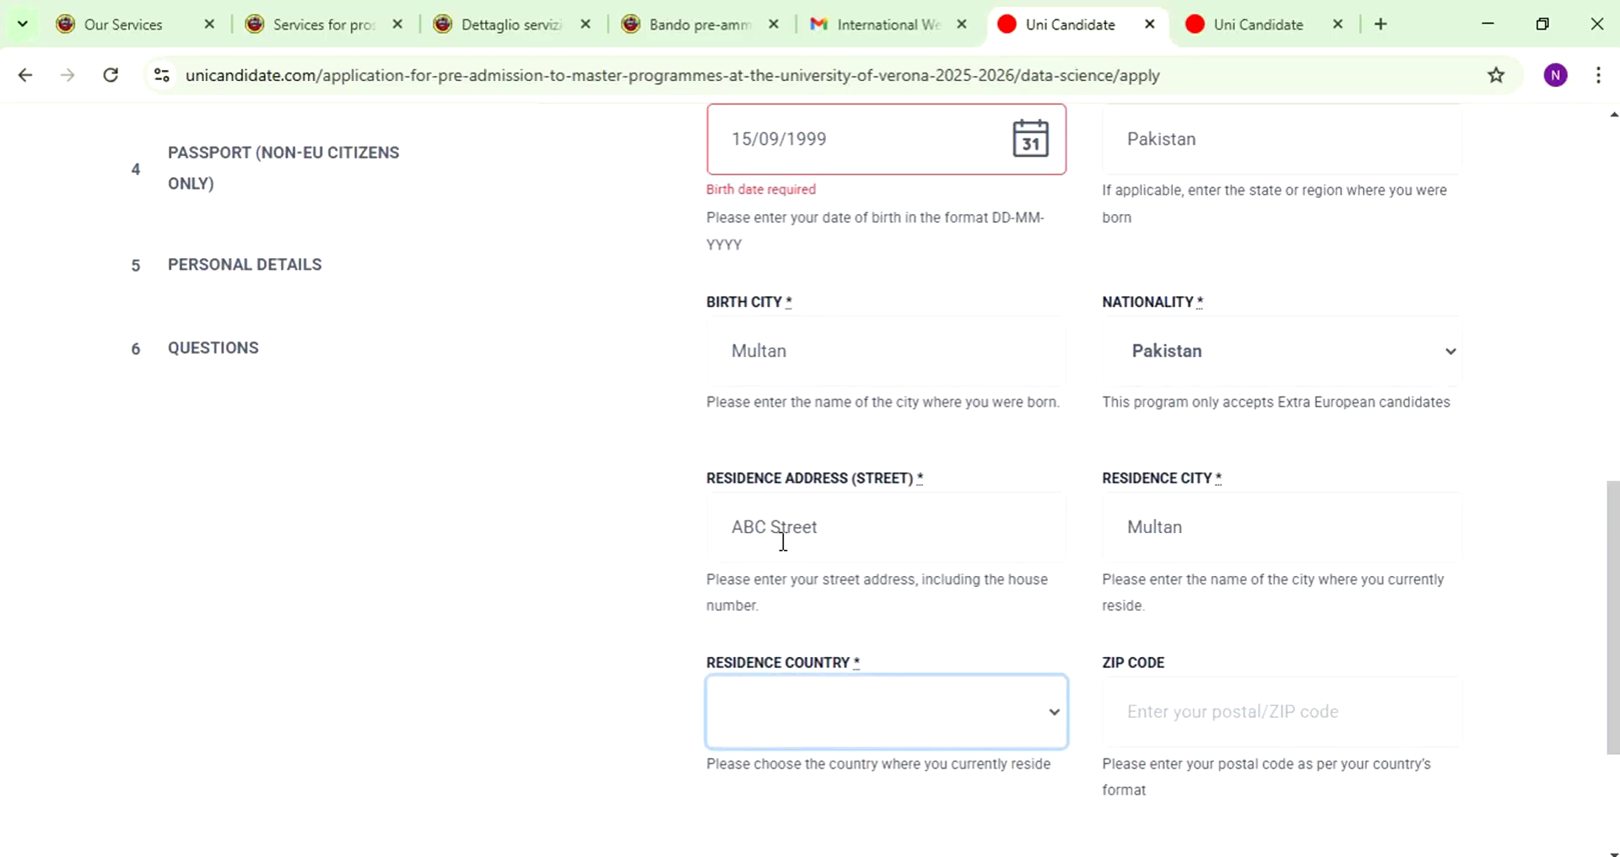
pyautogui.scroll(-3, 819, 502)
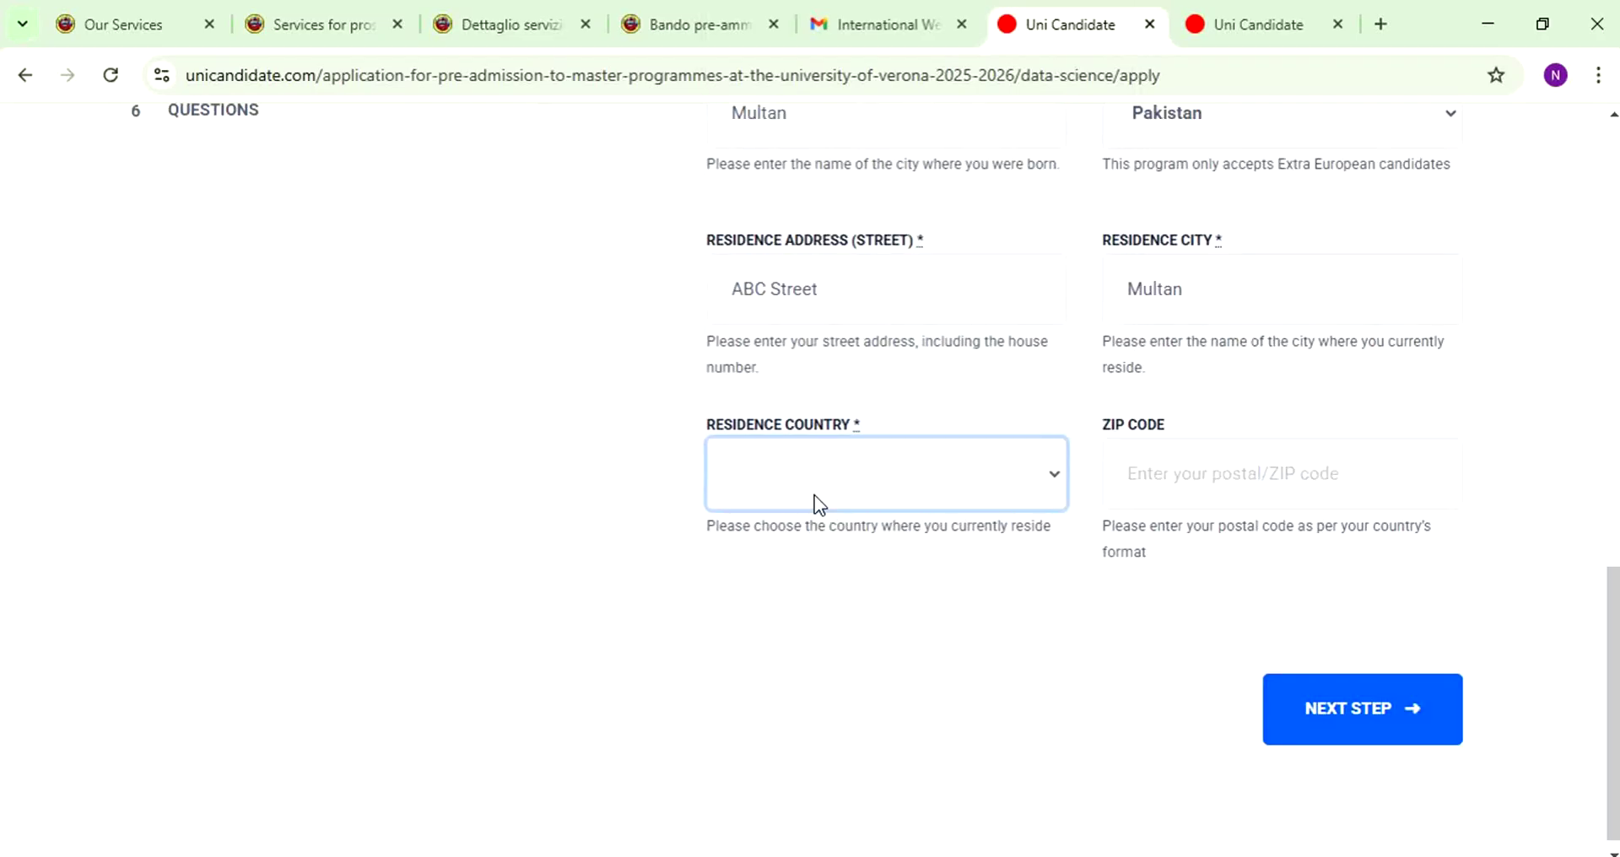
pyautogui.press('p')
pyautogui.click(1194, 486)
pyautogui.write('009992')
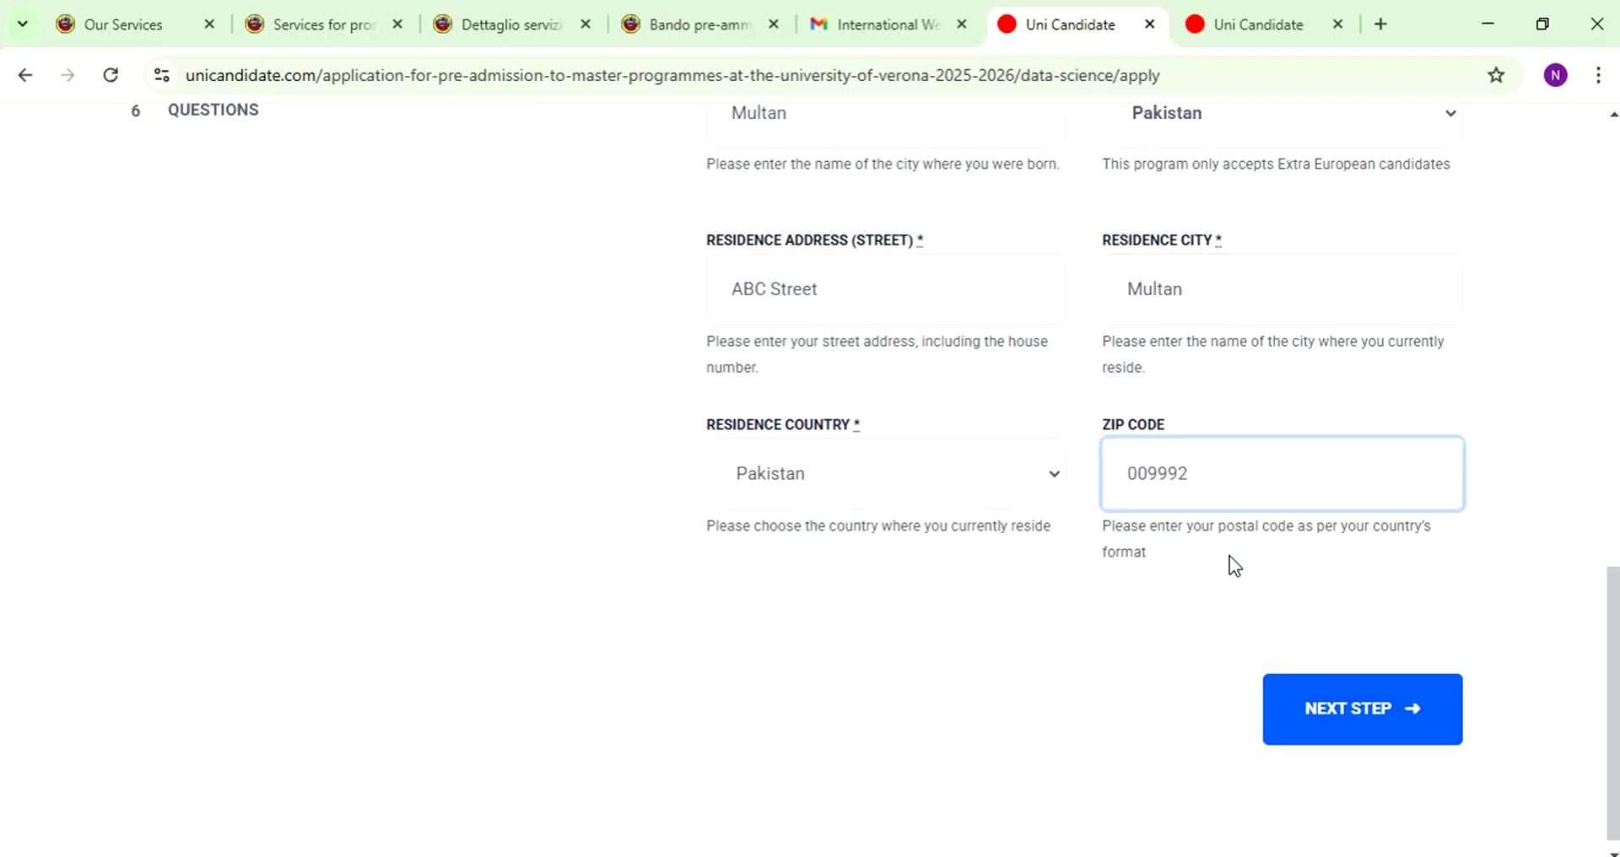
pyautogui.click(1304, 710)
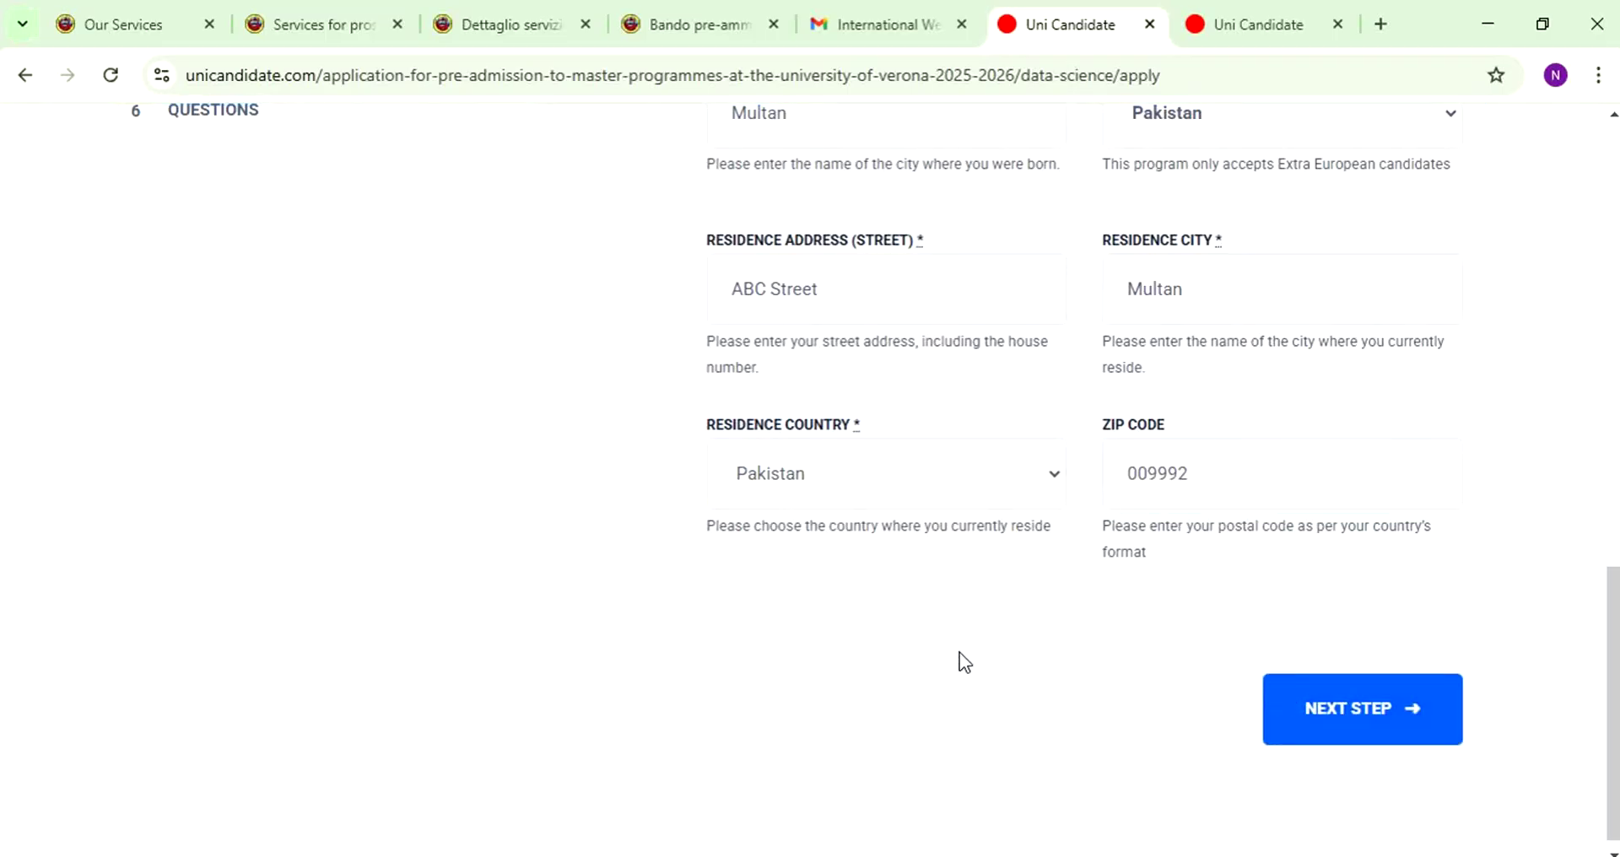
pyautogui.scroll(-3, 915, 282)
pyautogui.scroll(3, 969, 377)
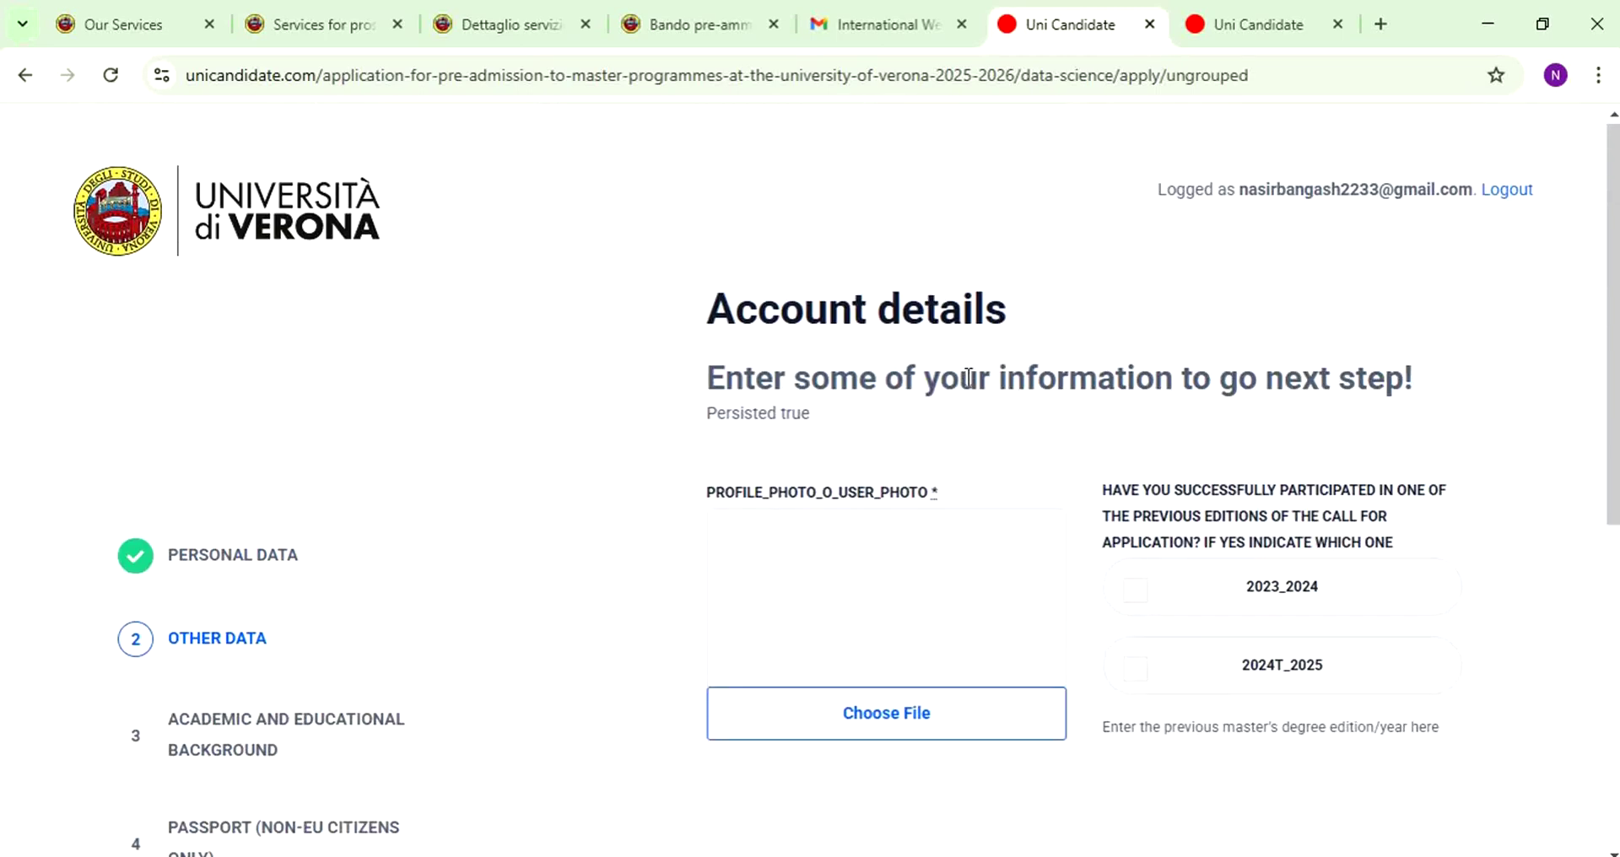
# - Upload pngegg (1) from Downloads as the profile photo
pyautogui.tripleClick(707, 489)
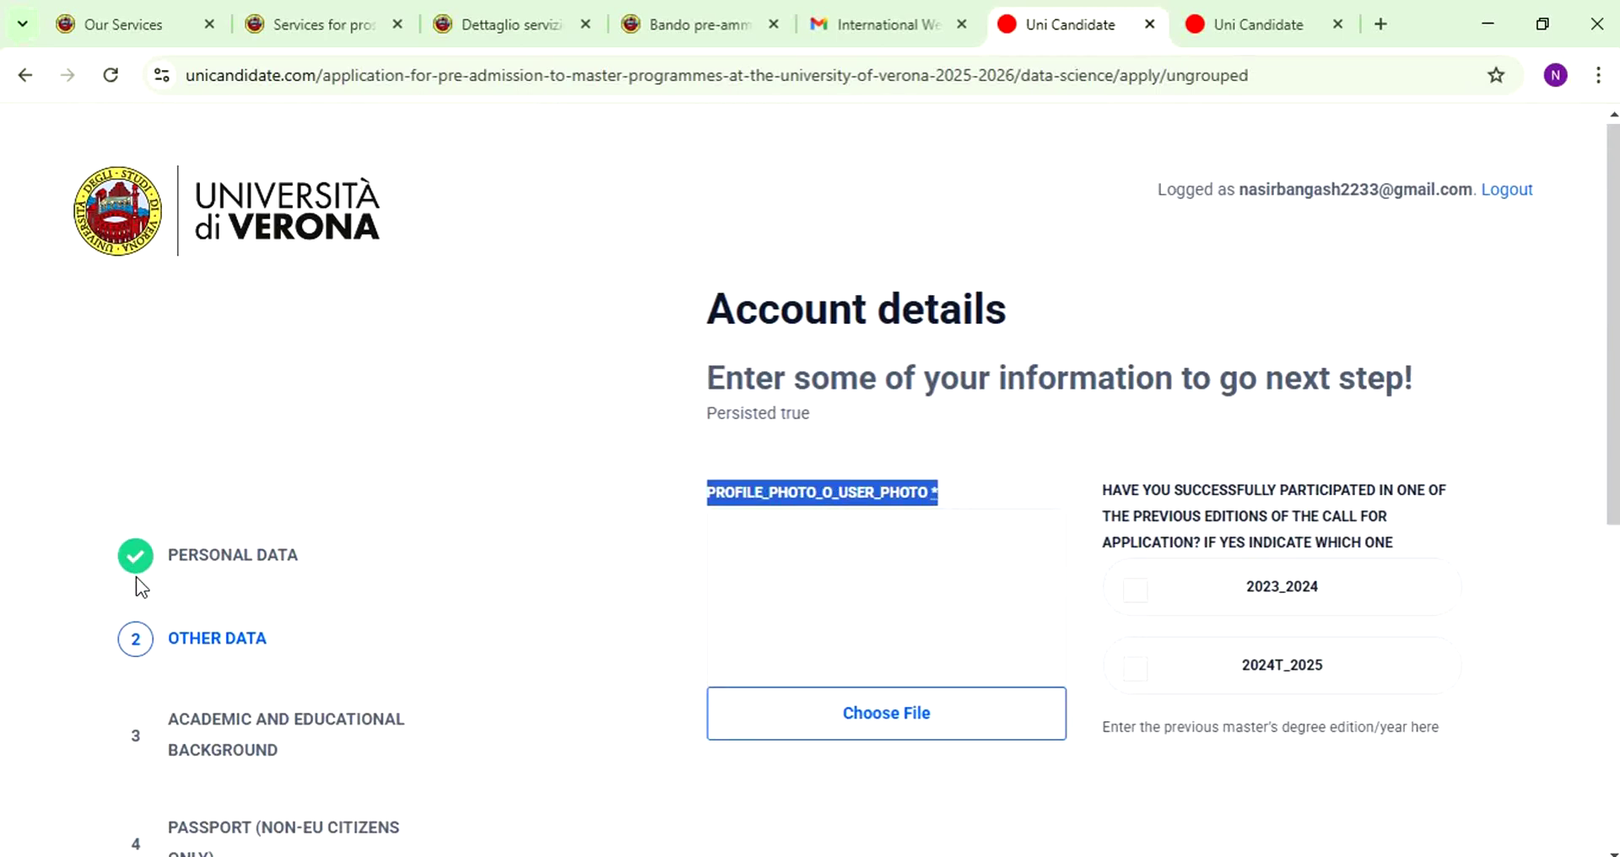
pyautogui.moveTo(168, 639); pyautogui.dragTo(225, 565)
pyautogui.click(259, 605)
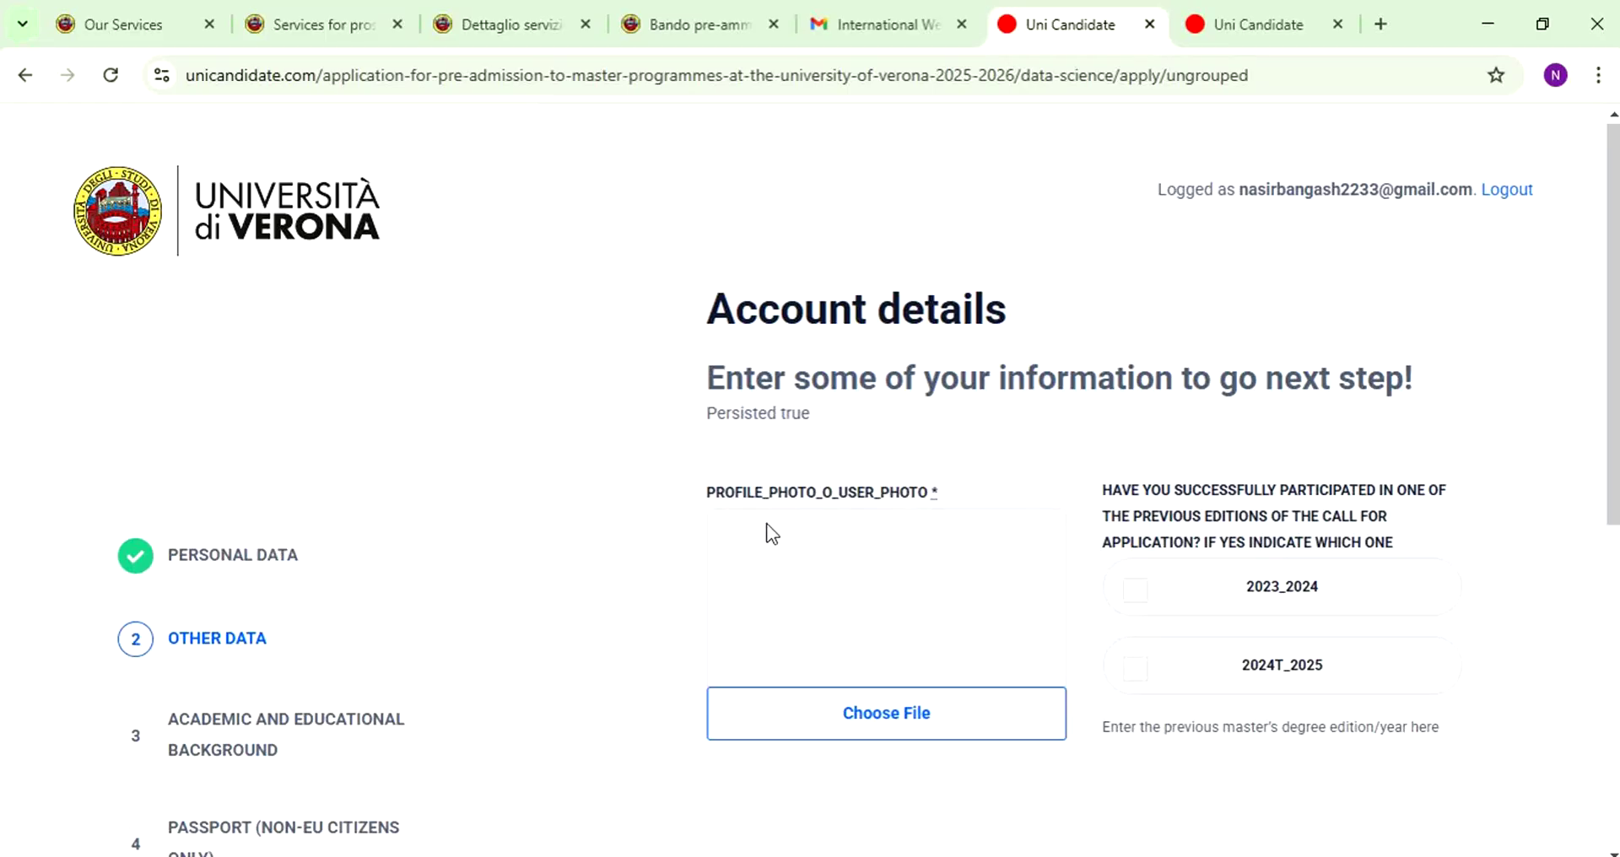
pyautogui.scroll(-1, 864, 503)
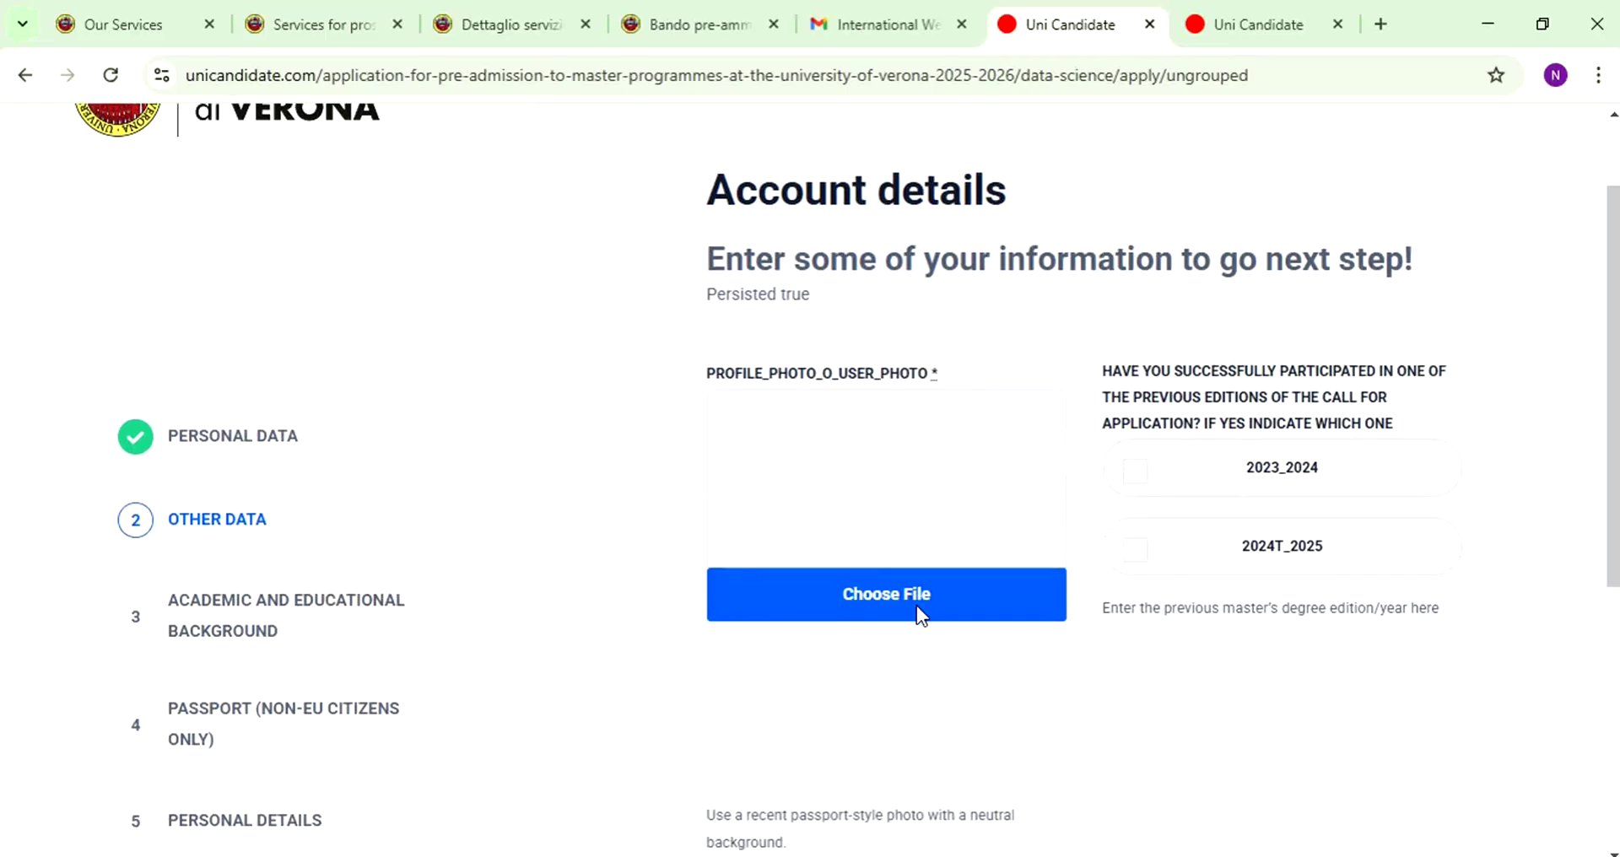
pyautogui.click(916, 605)
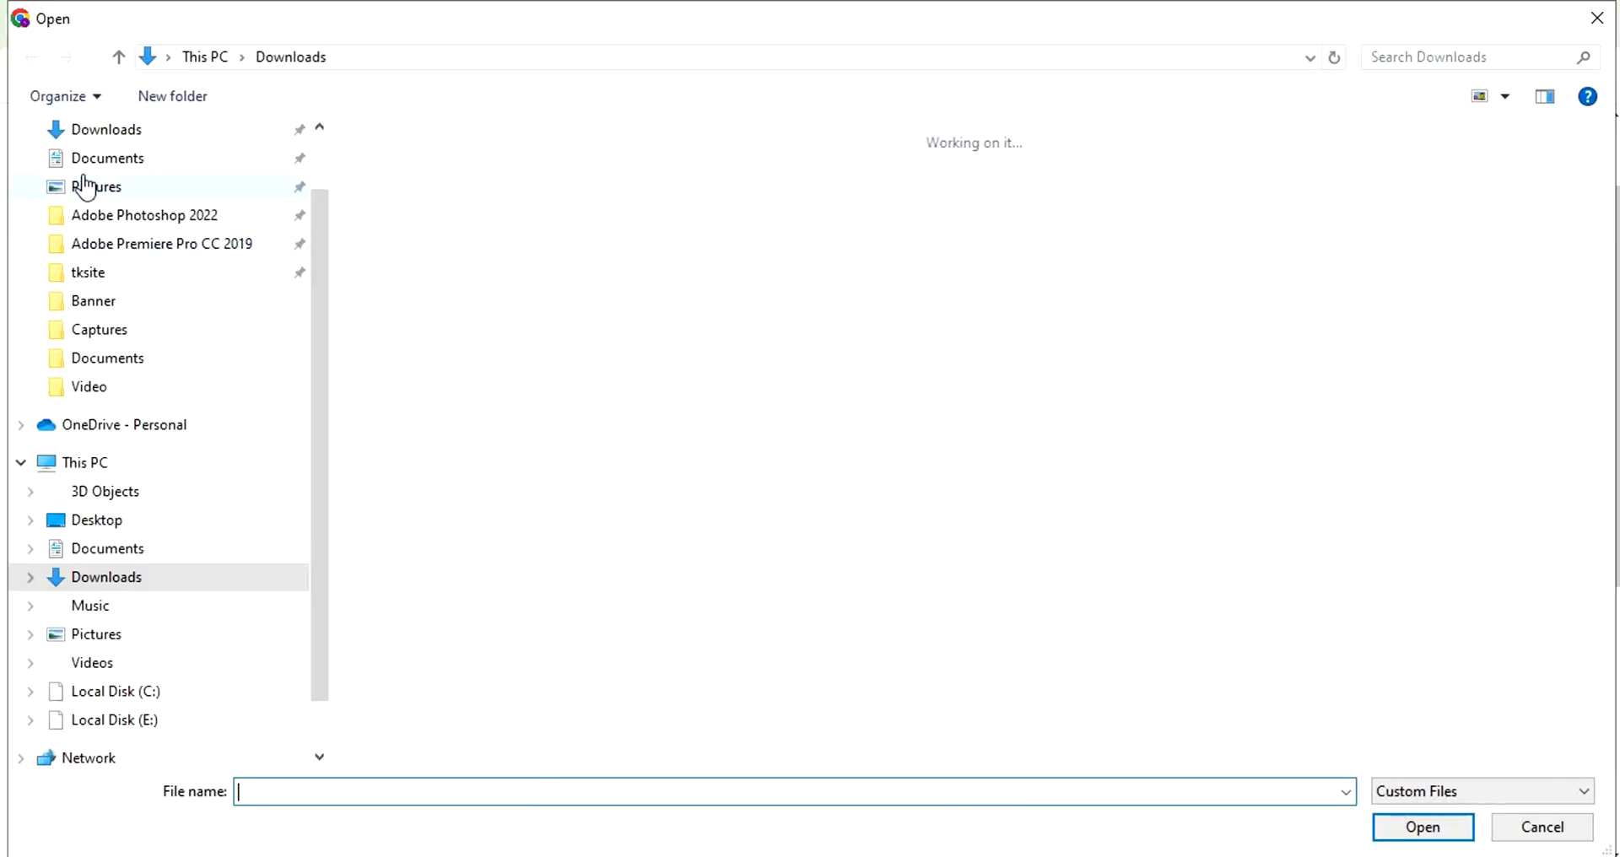
pyautogui.click(106, 131)
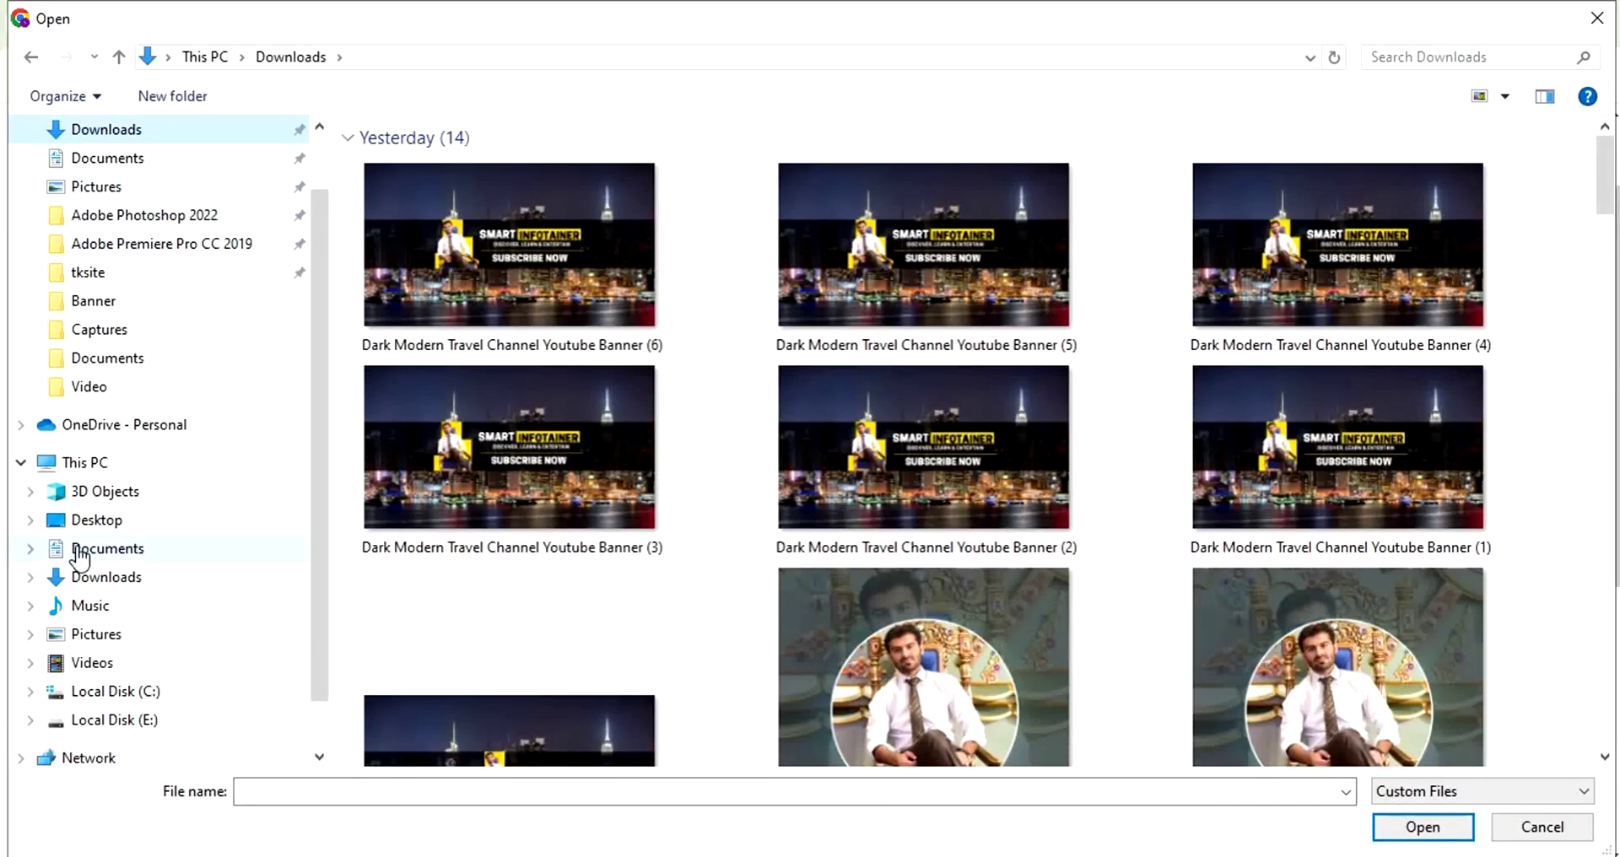
pyautogui.scroll(-10, 622, 390)
pyautogui.scroll(-4, 626, 381)
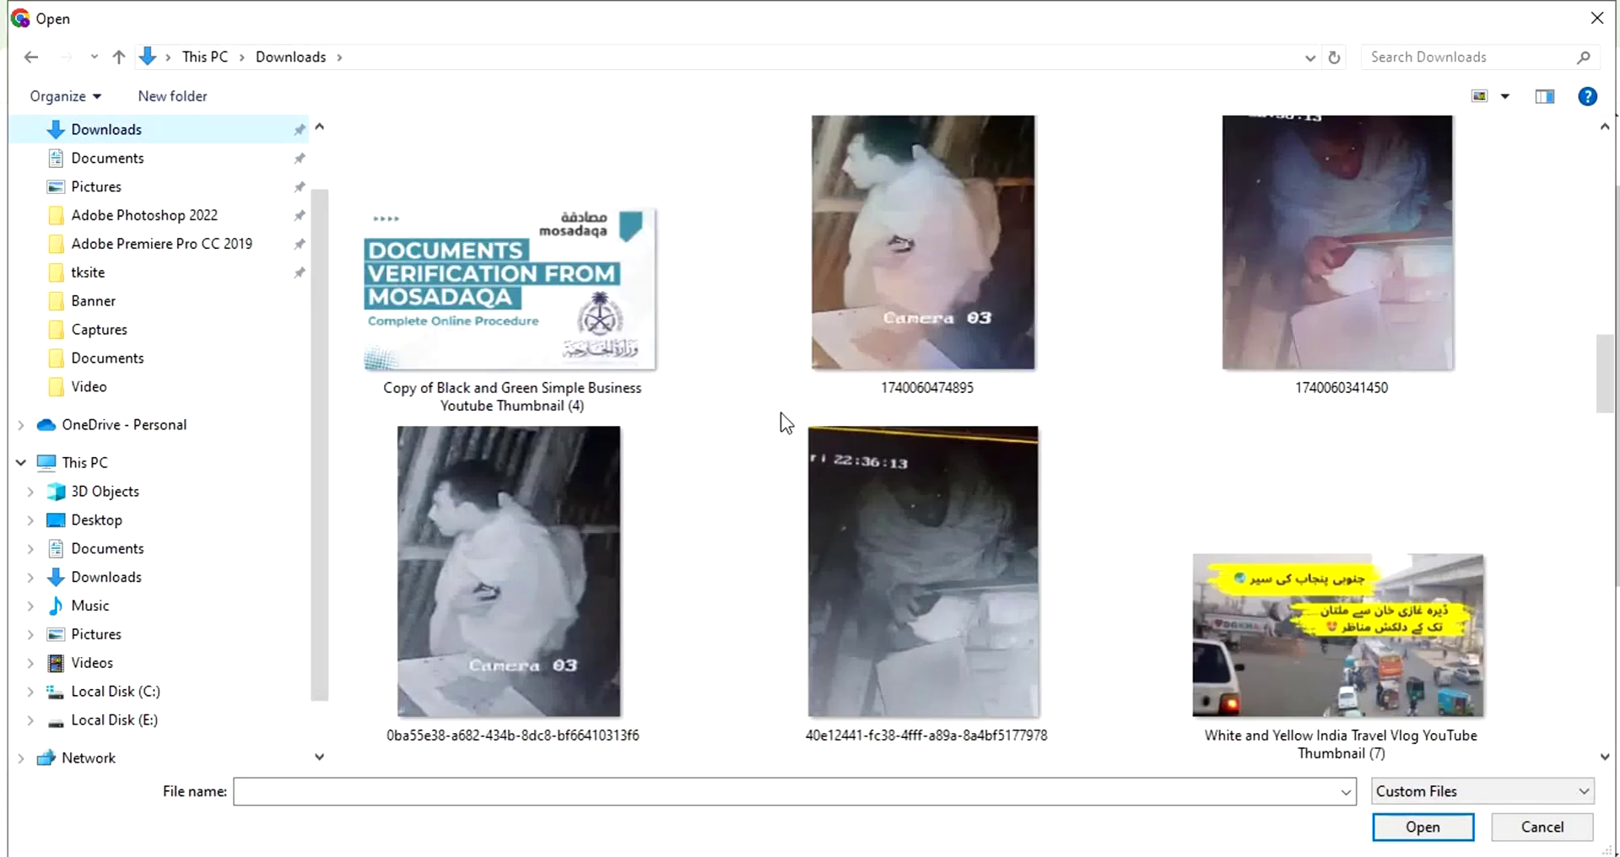
pyautogui.scroll(-8, 647, 484)
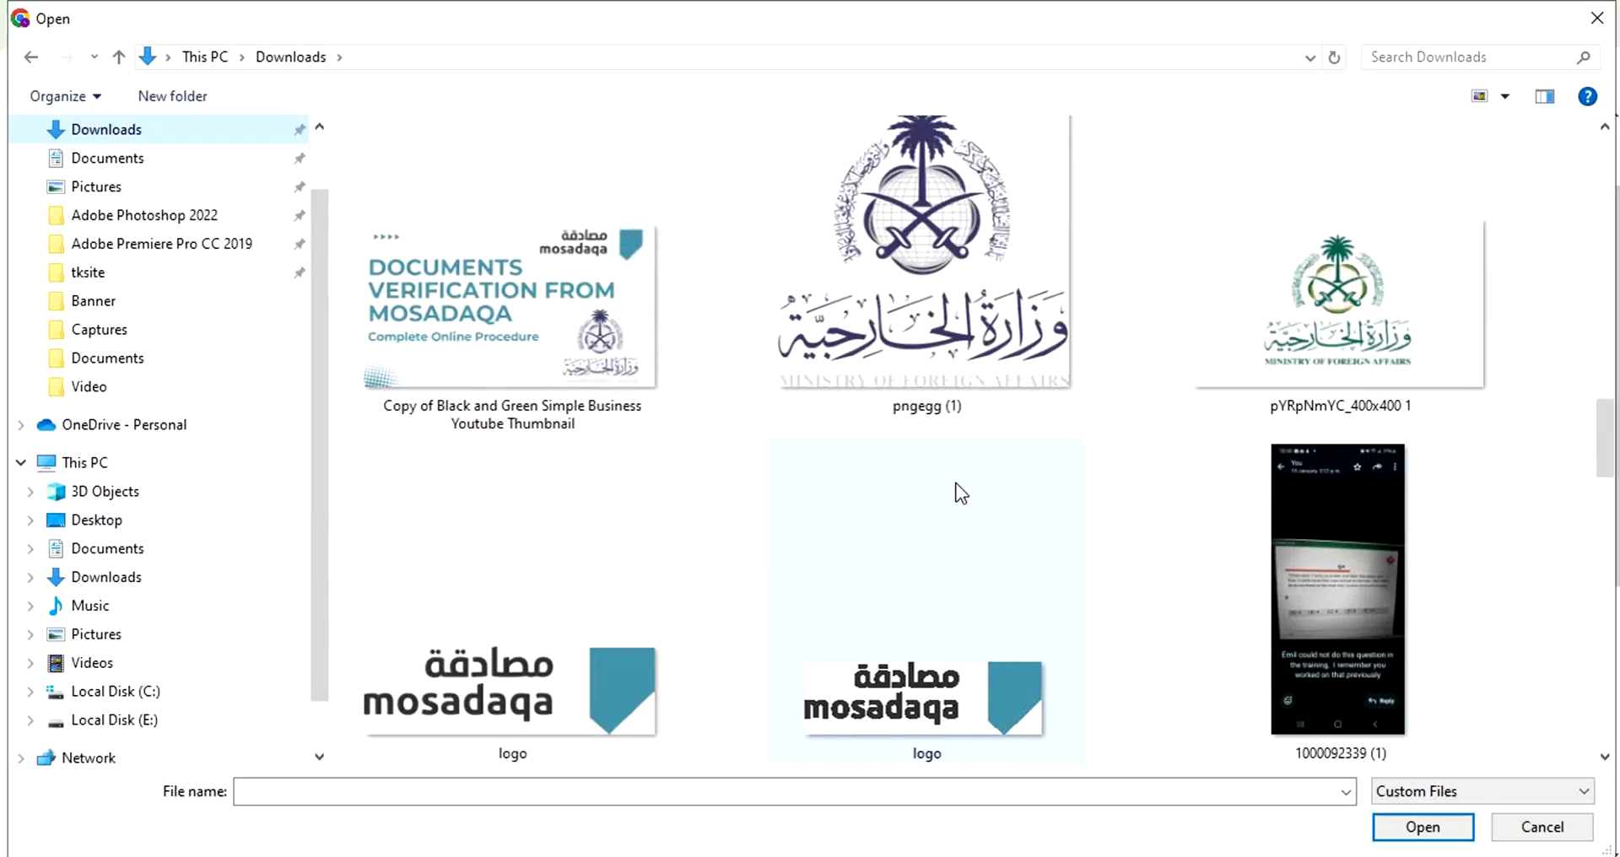
pyautogui.doubleClick(893, 342)
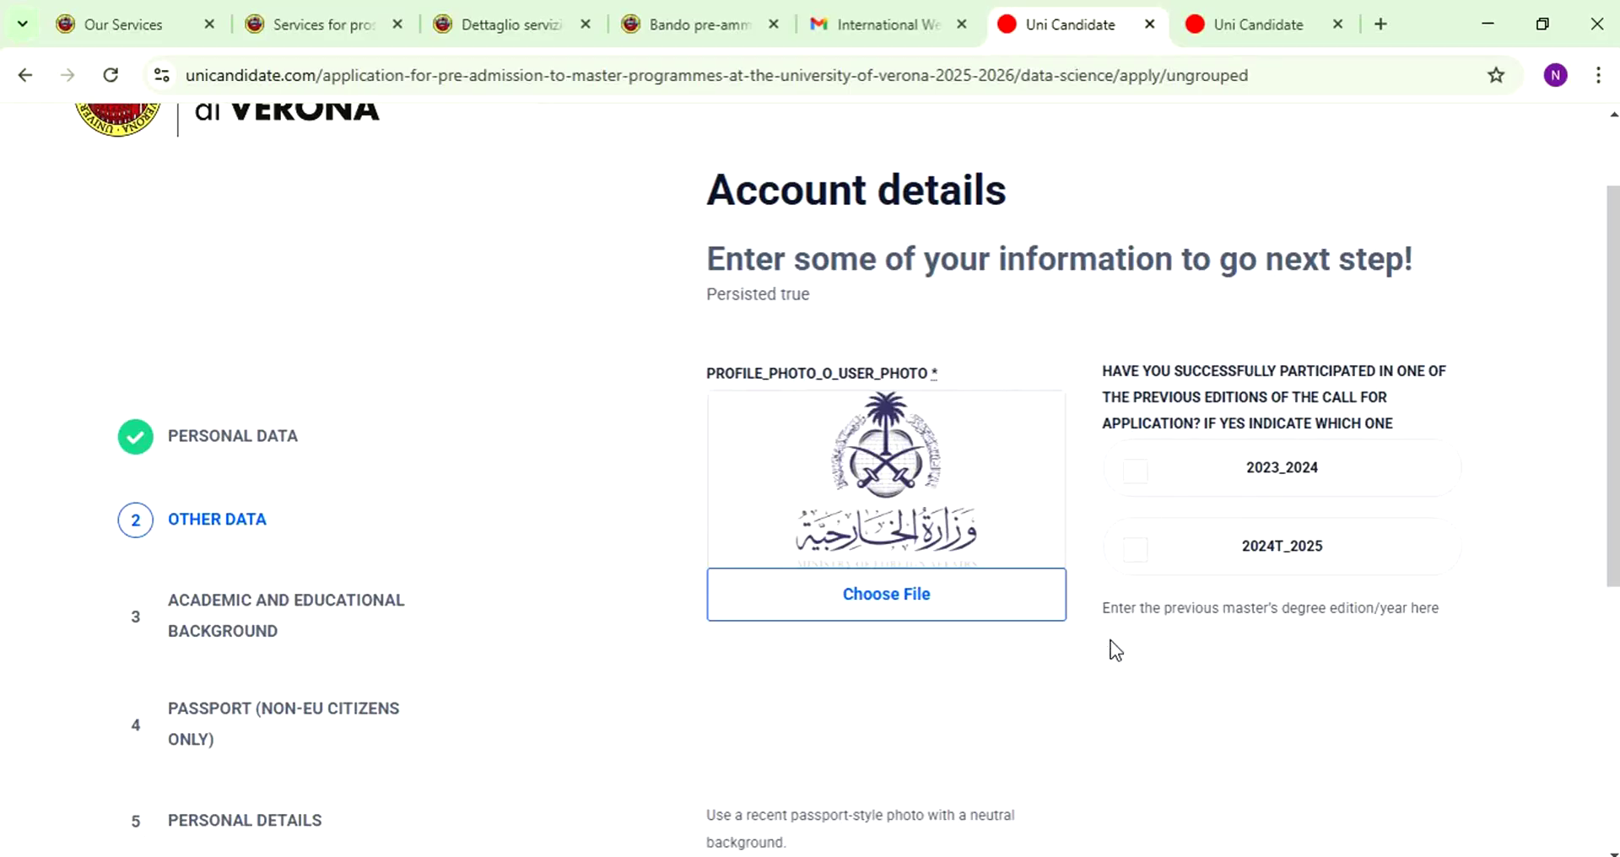
# - Set the Skype/Zoom contact to ABC and submit the Other Data step
pyautogui.scroll(1, 1137, 636)
pyautogui.scroll(-1, 1137, 636)
pyautogui.scroll(-5, 1151, 548)
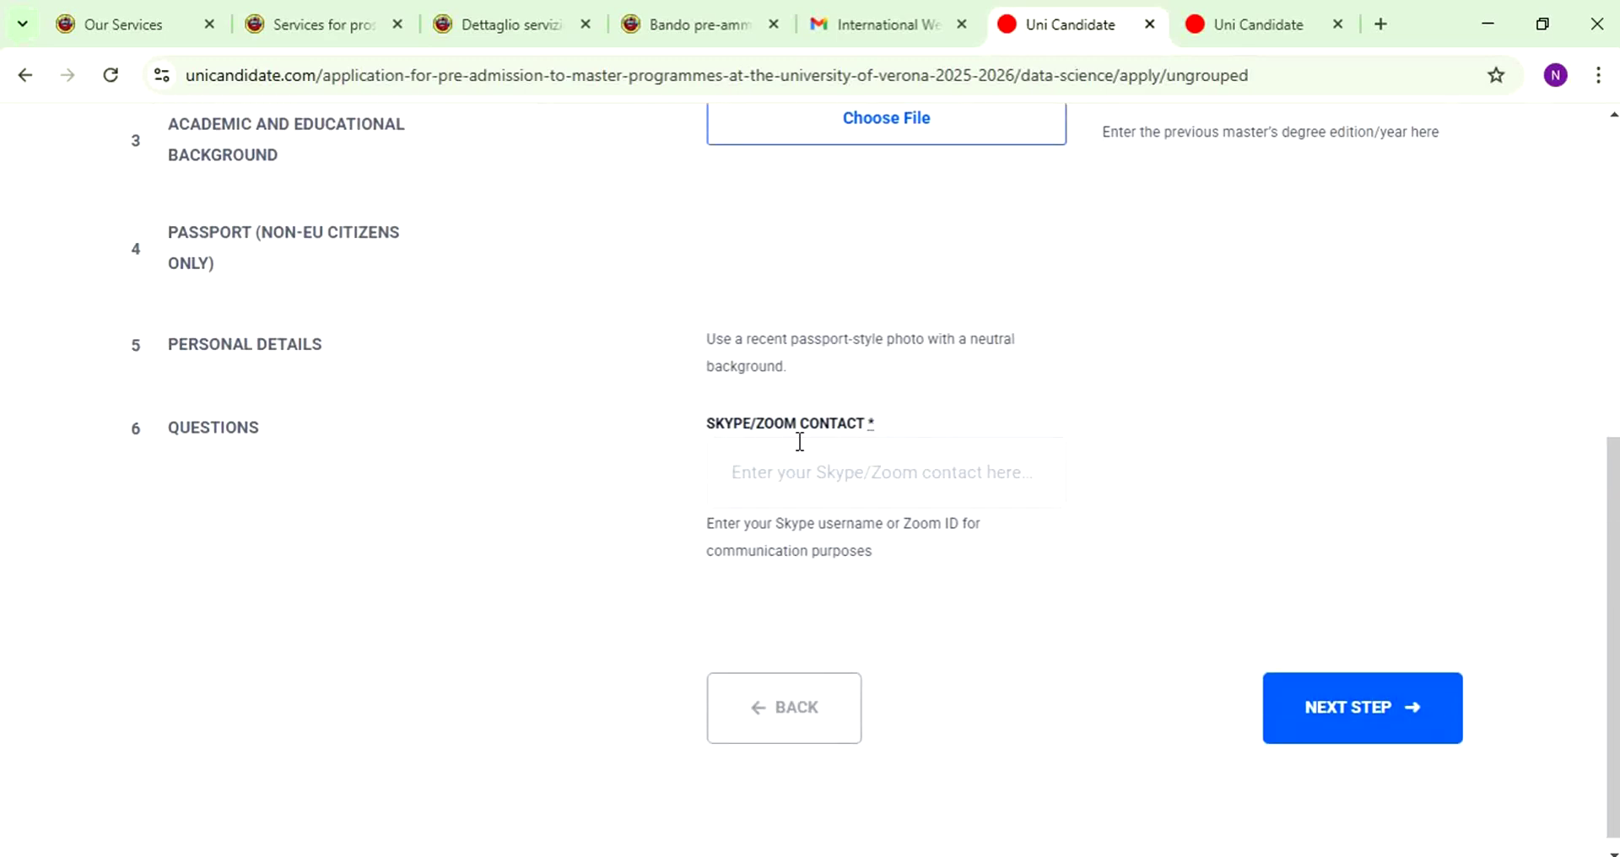
pyautogui.click(783, 473)
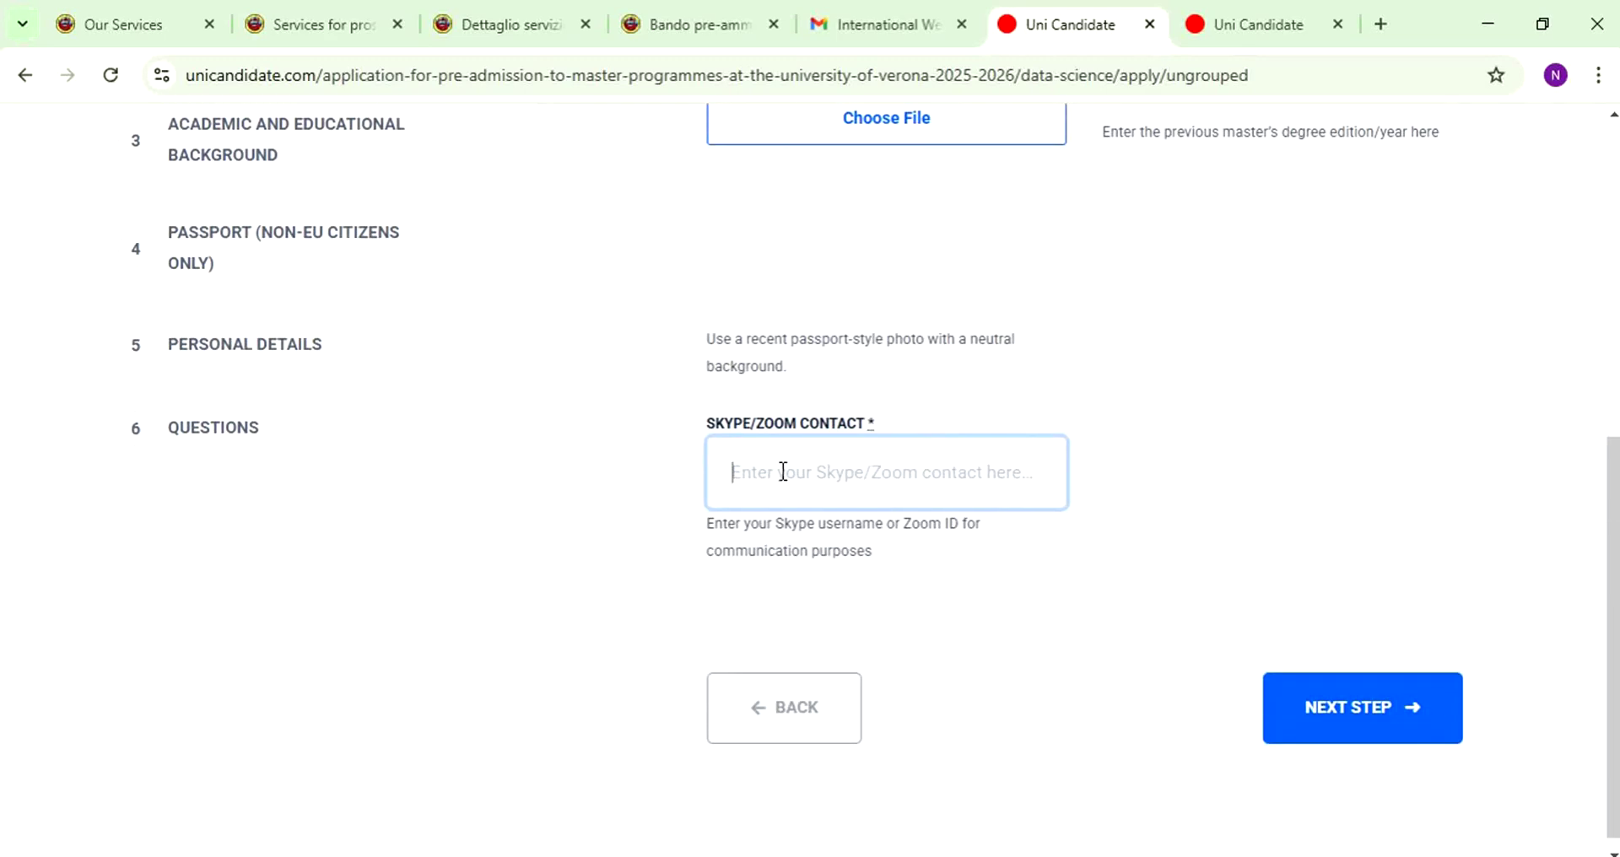
pyautogui.write('ABC')
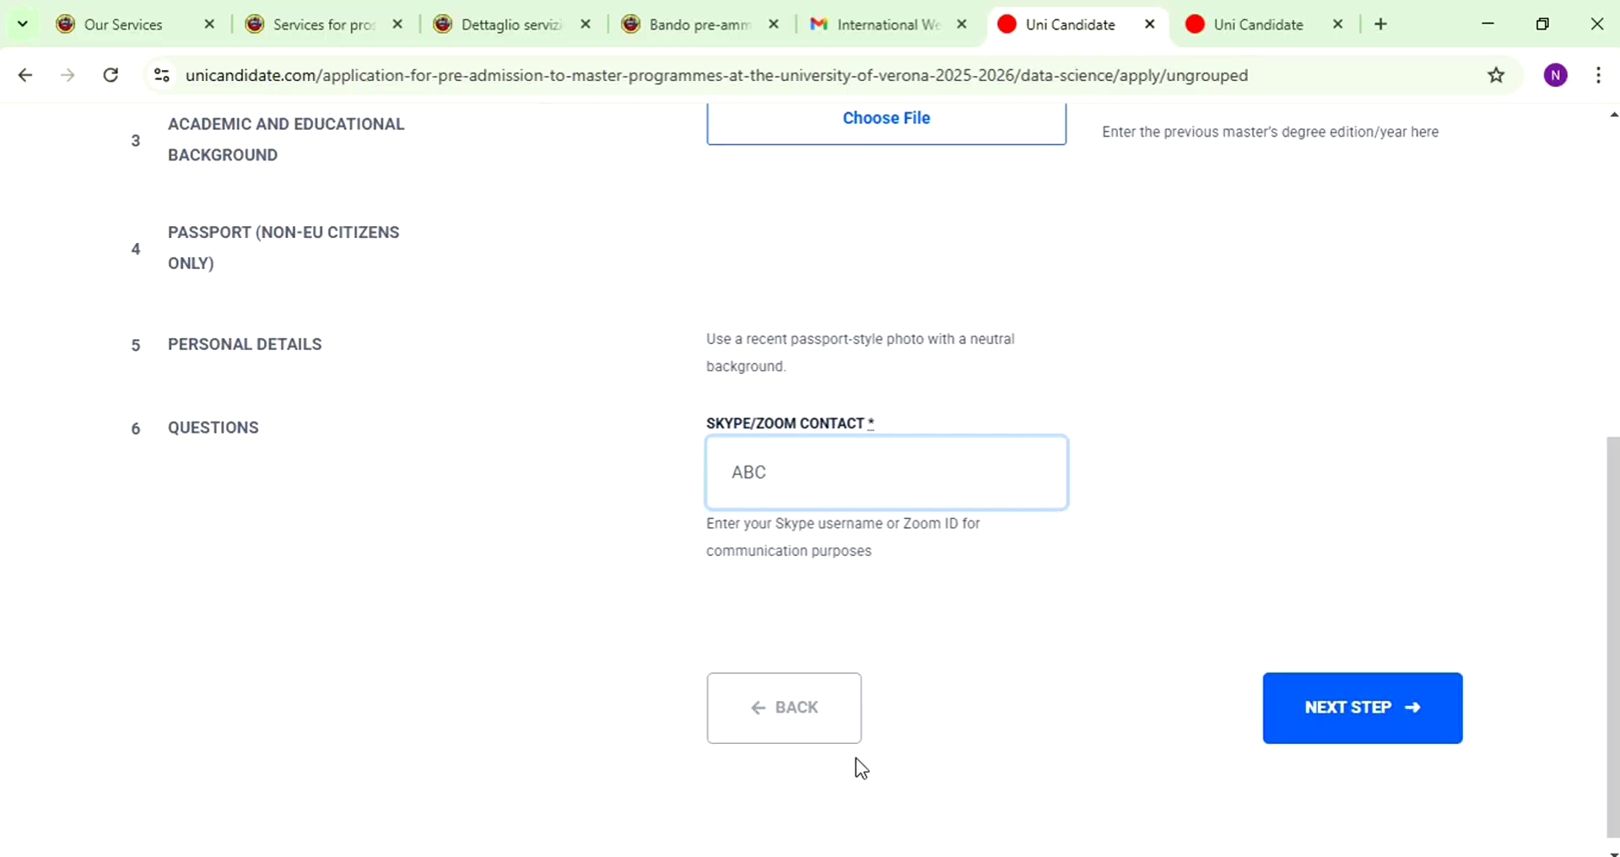
pyautogui.click(1403, 716)
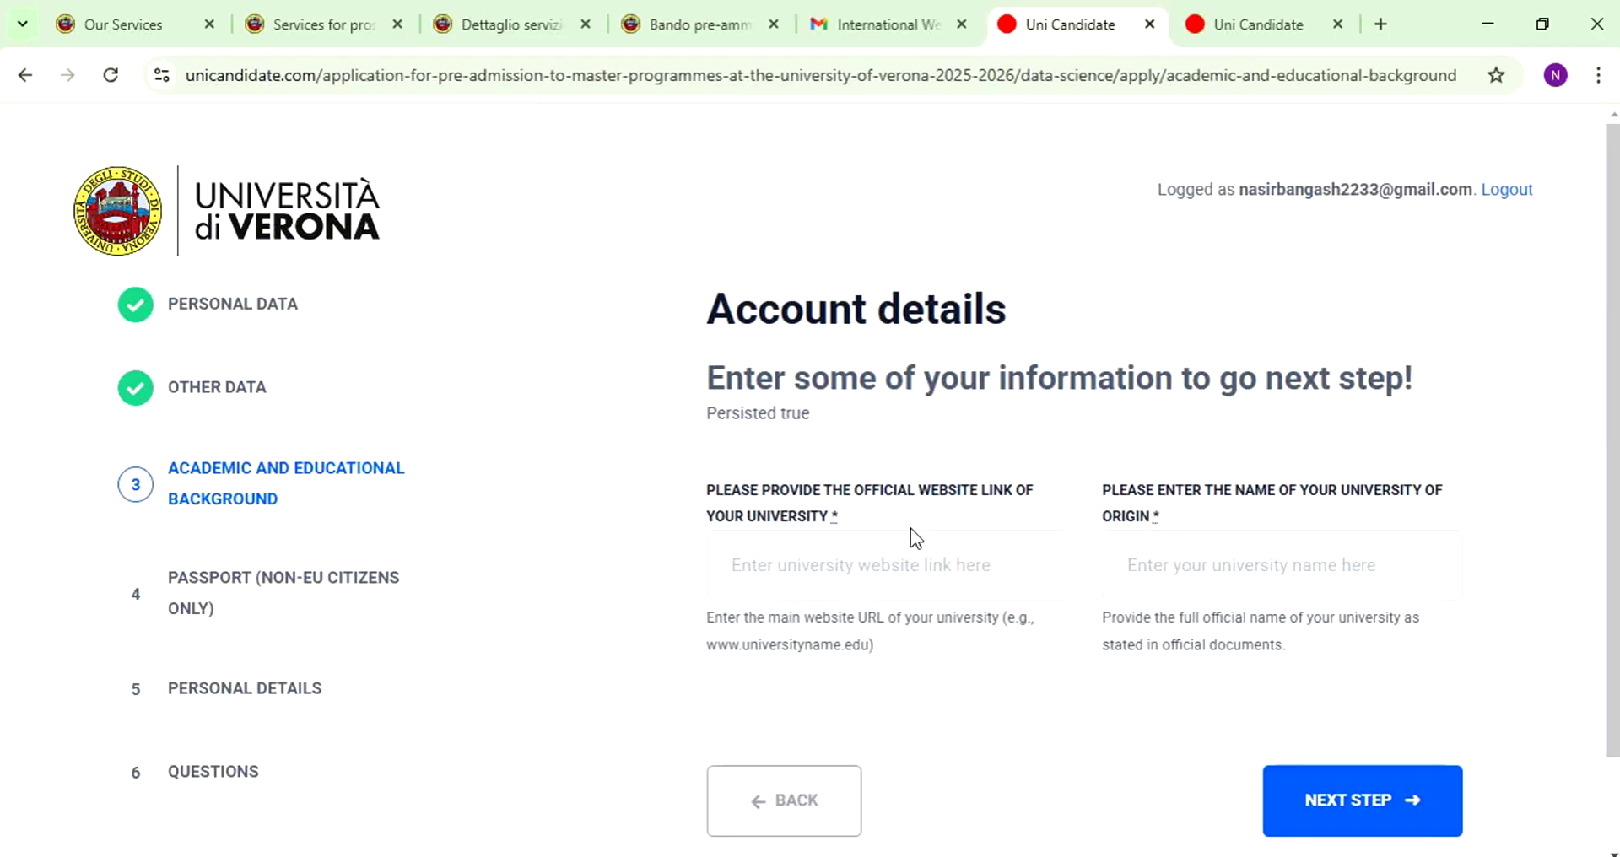
# - Copy the other UniCandidate page's web address into the university website field
pyautogui.moveTo(715, 515); pyautogui.dragTo(957, 520)
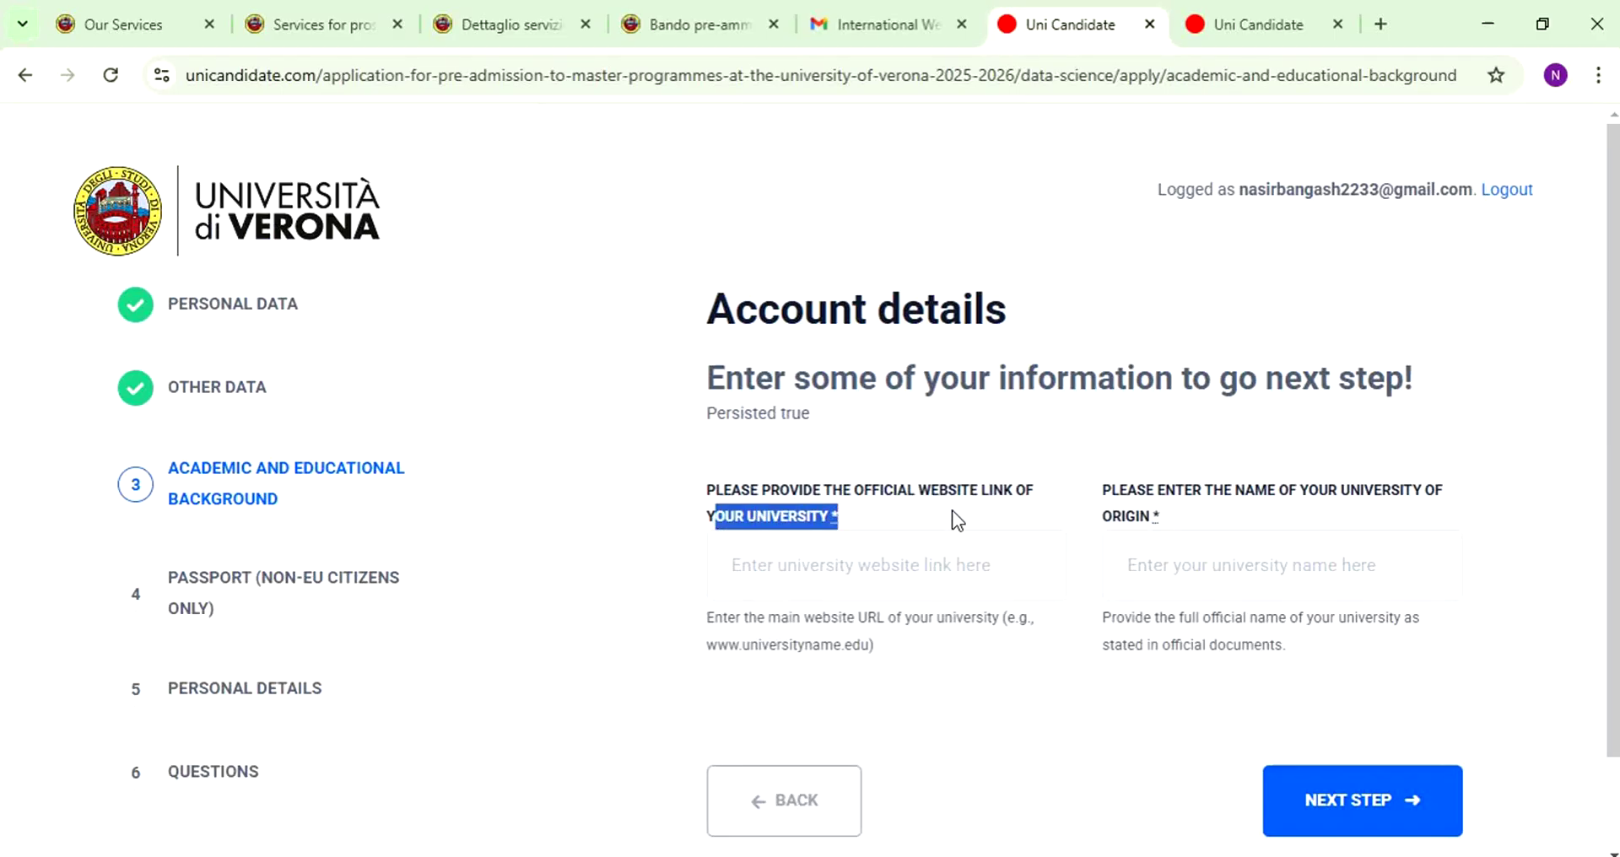
pyautogui.click(1329, 37)
pyautogui.click(1131, 73)
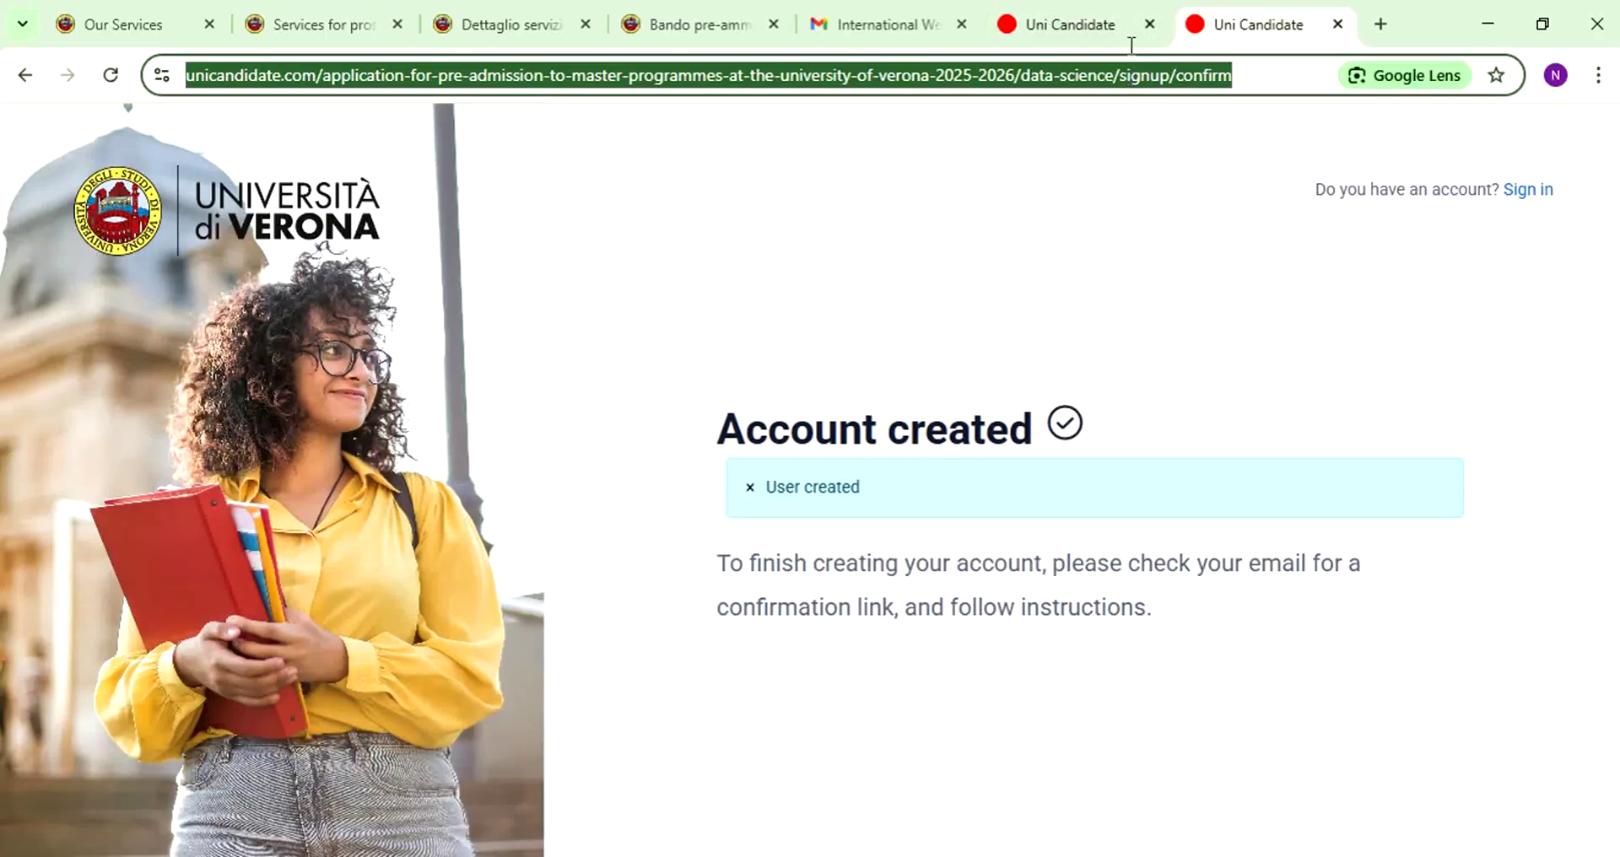
pyautogui.click(1046, 27)
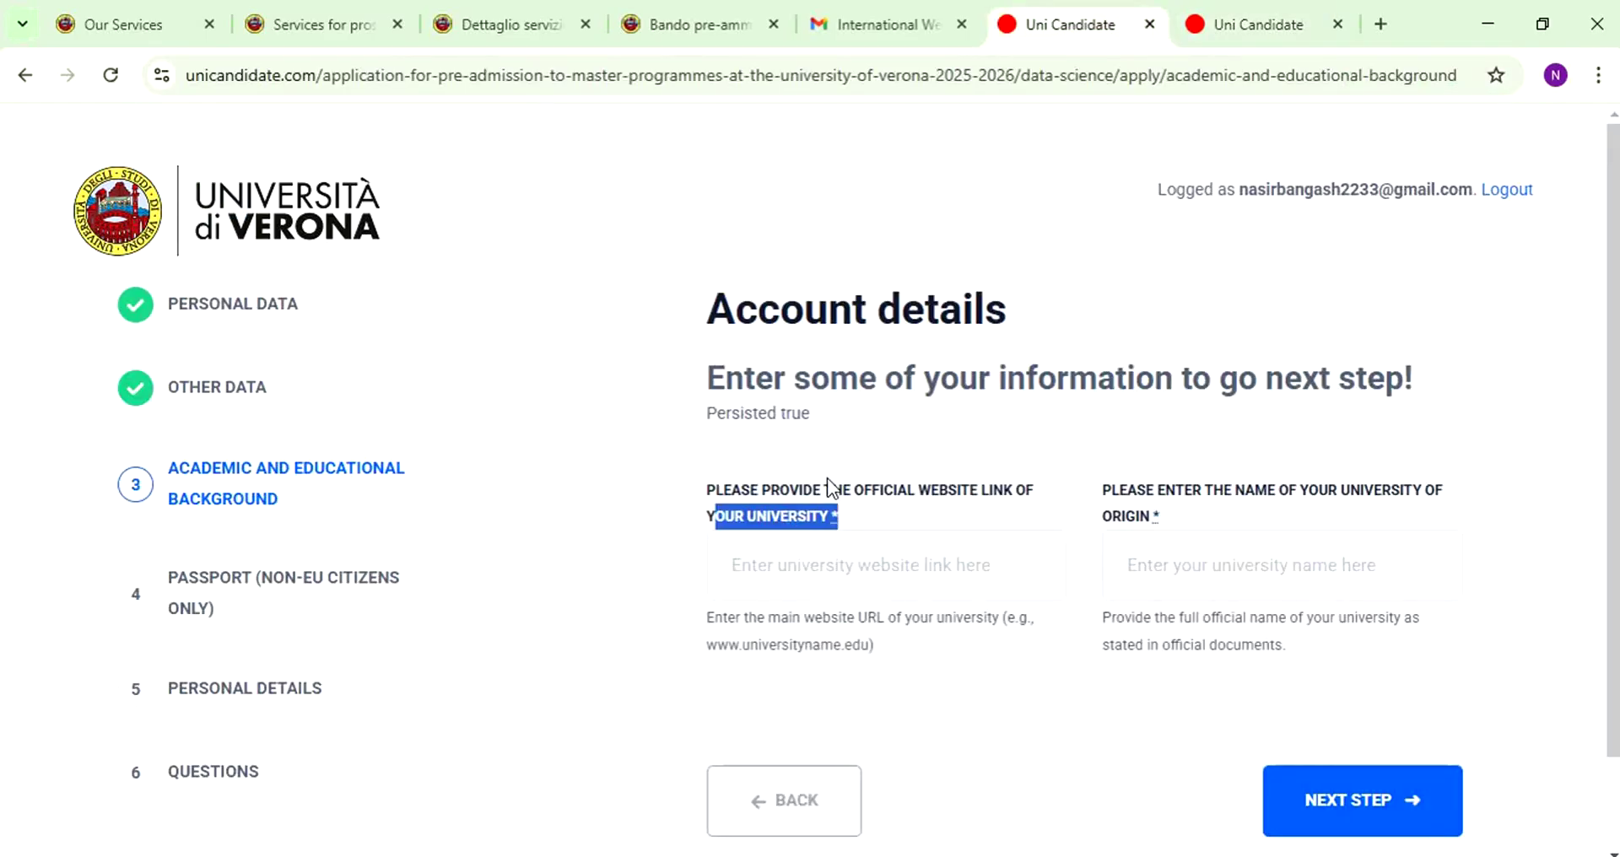
pyautogui.click(828, 584)
pyautogui.hotkey('ctrl', 'v')
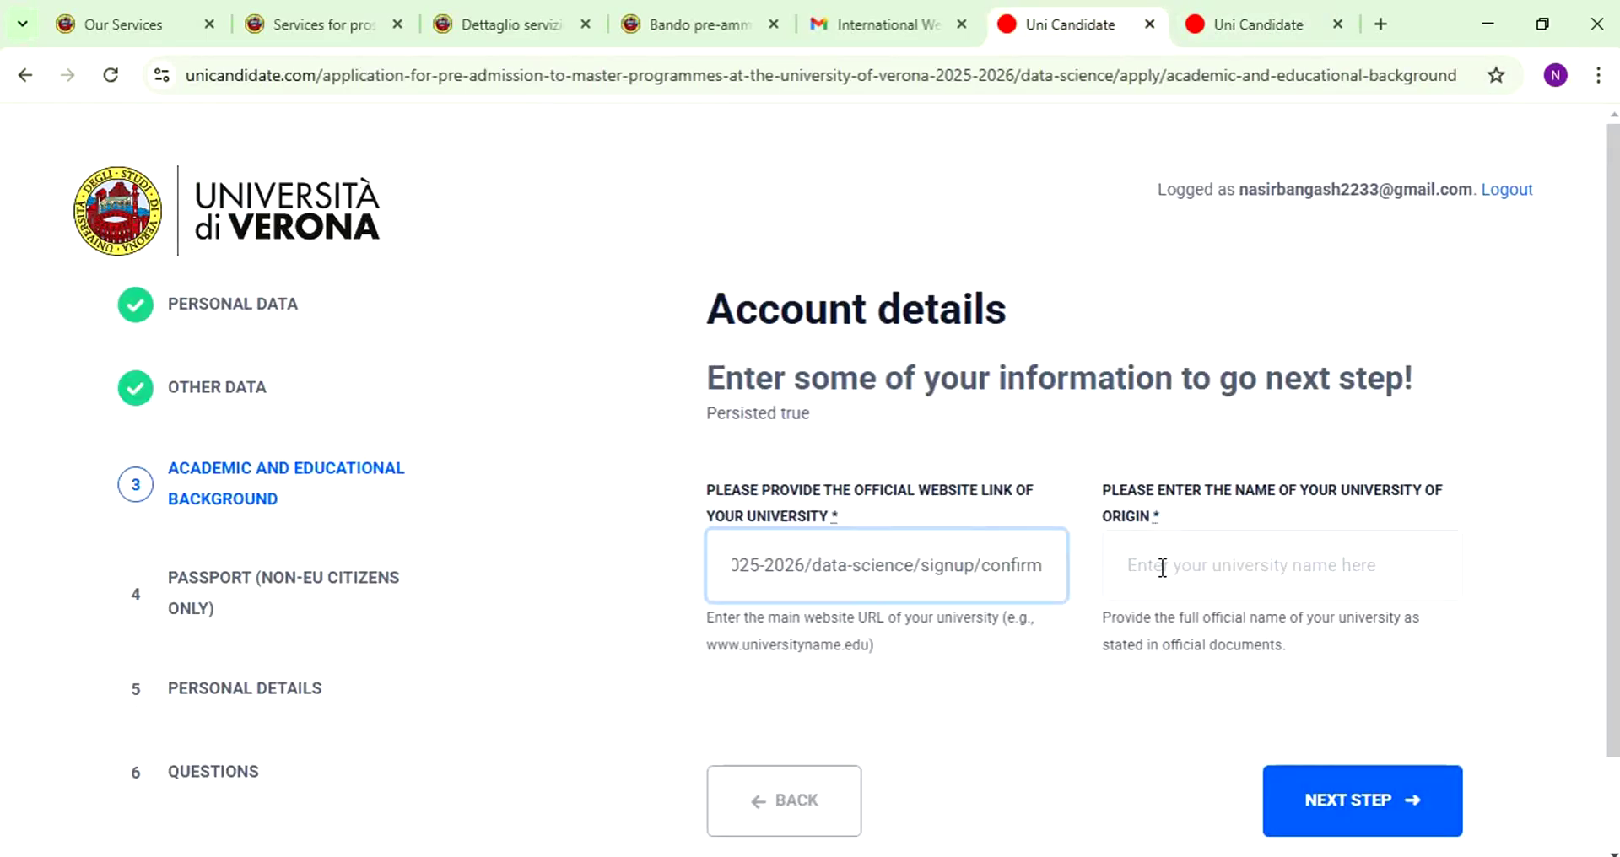
# - Enter 'University of ABC' as the university name and submit the academic background step
pyautogui.click(1163, 568)
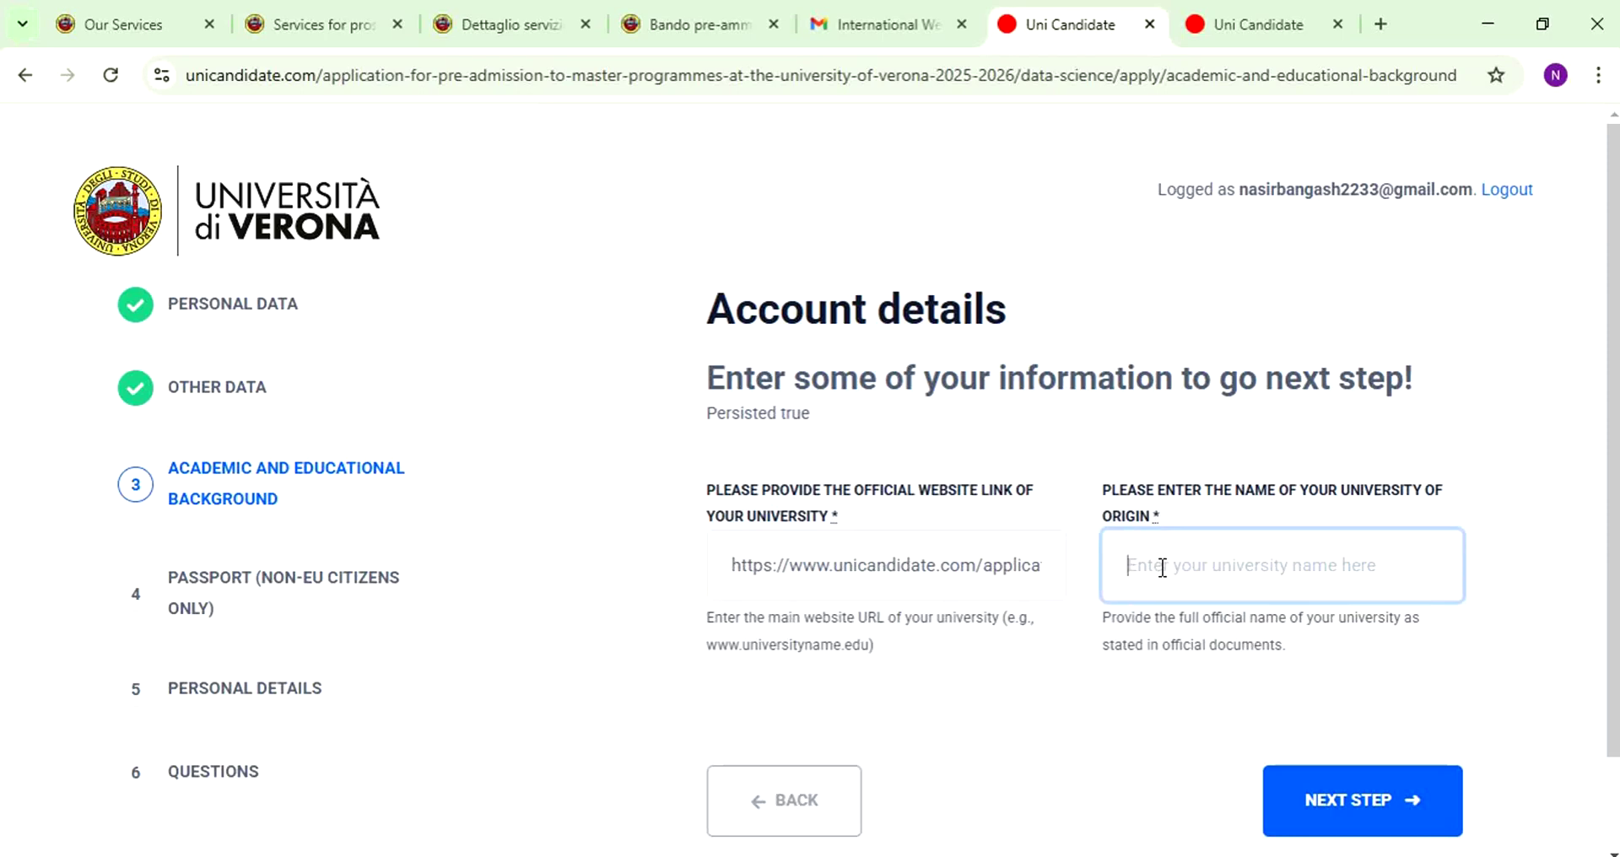
pyautogui.moveTo(1106, 498); pyautogui.dragTo(1197, 533)
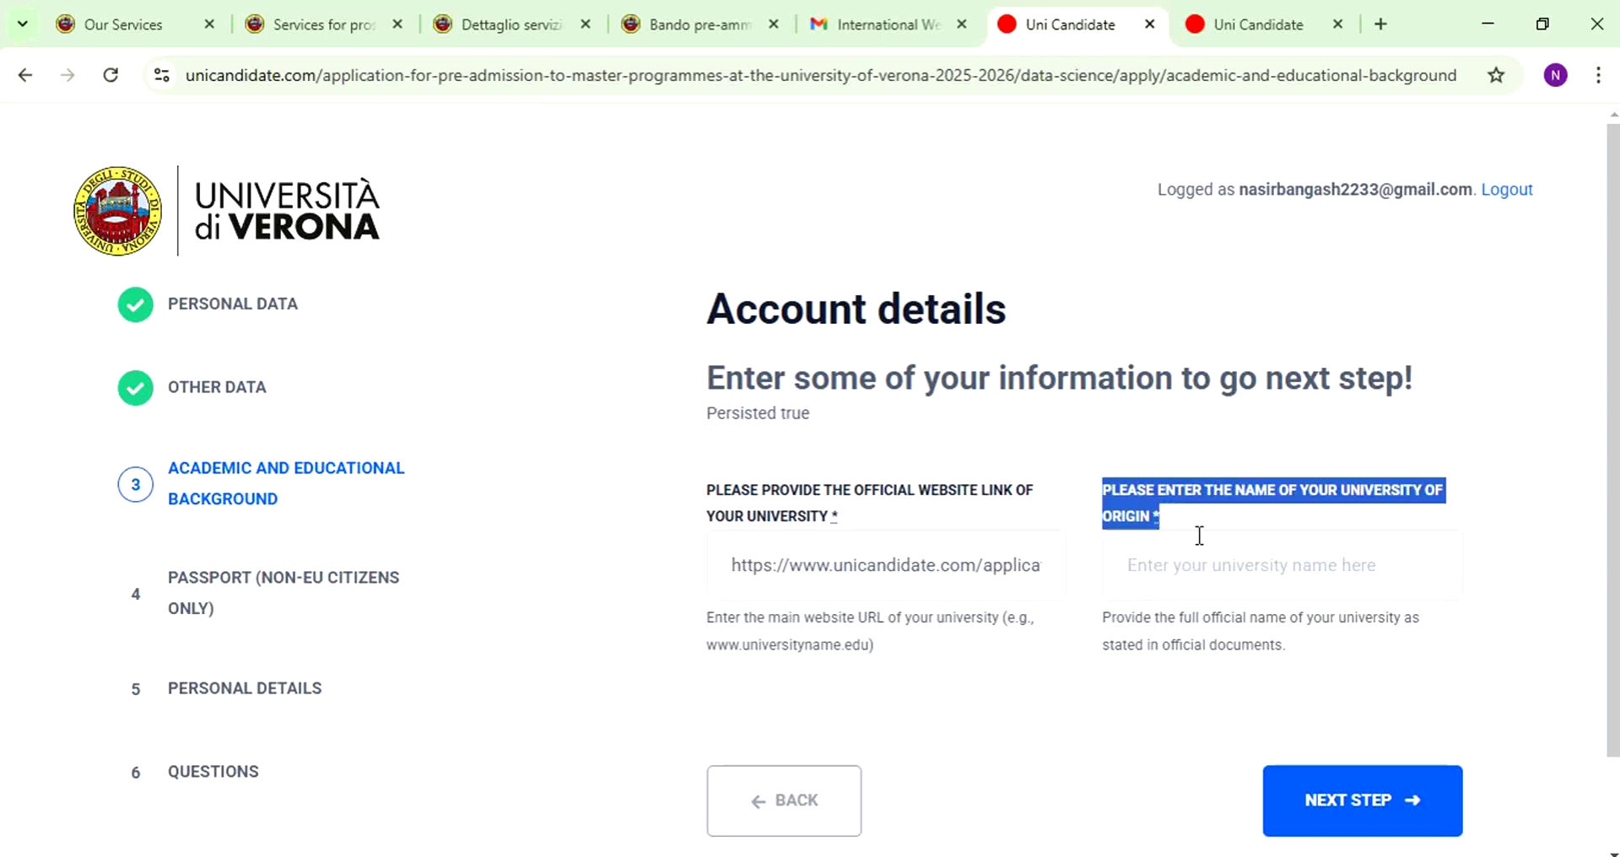
pyautogui.click(1194, 579)
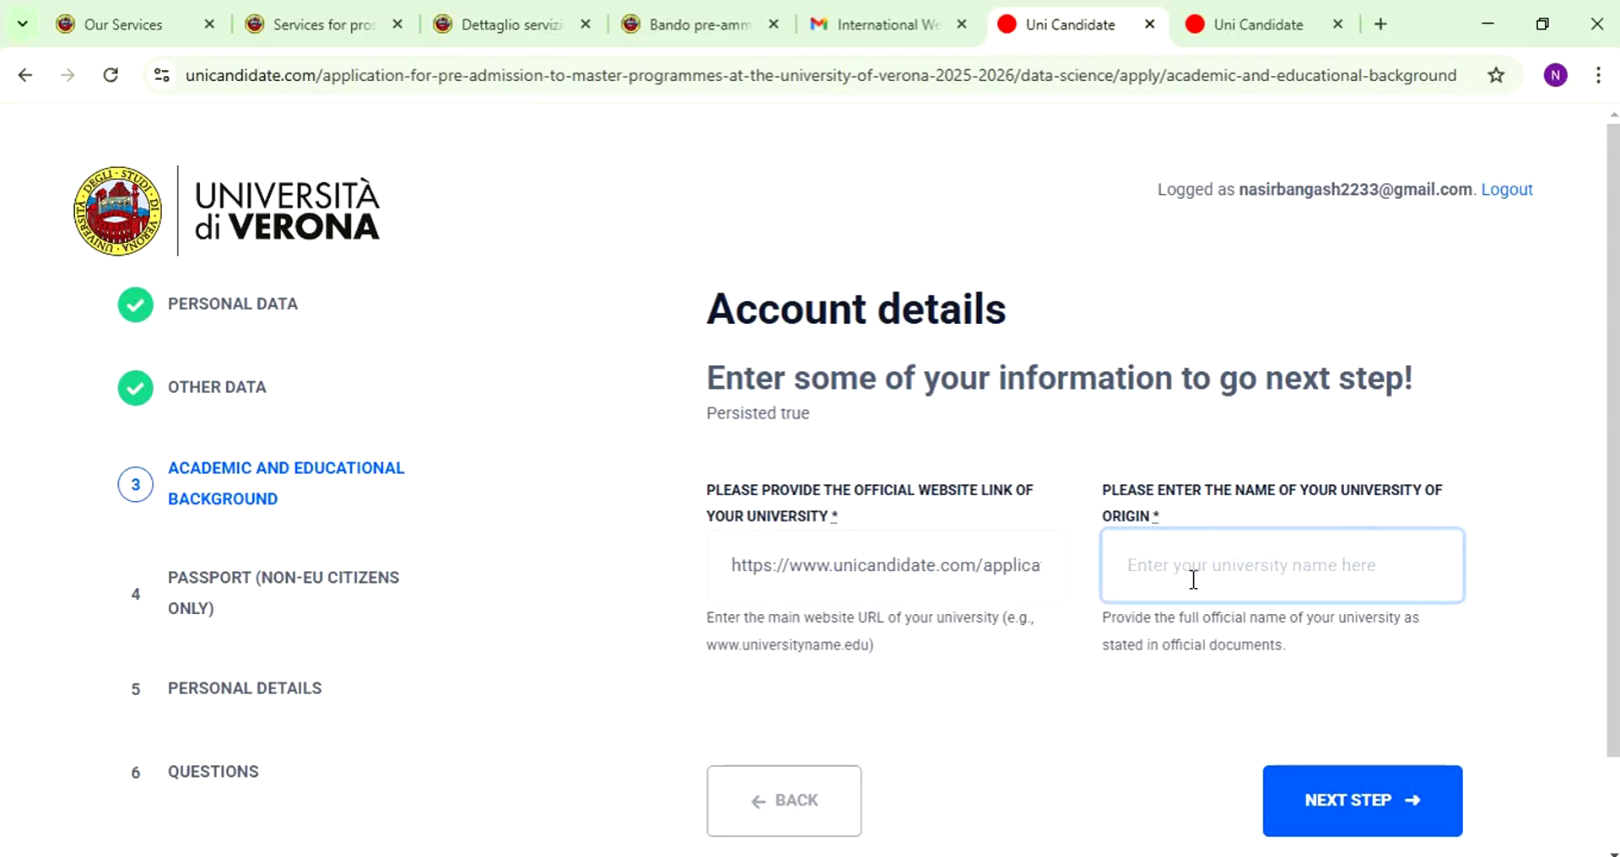
pyautogui.write('UNive')
pyautogui.press('BackSpace')
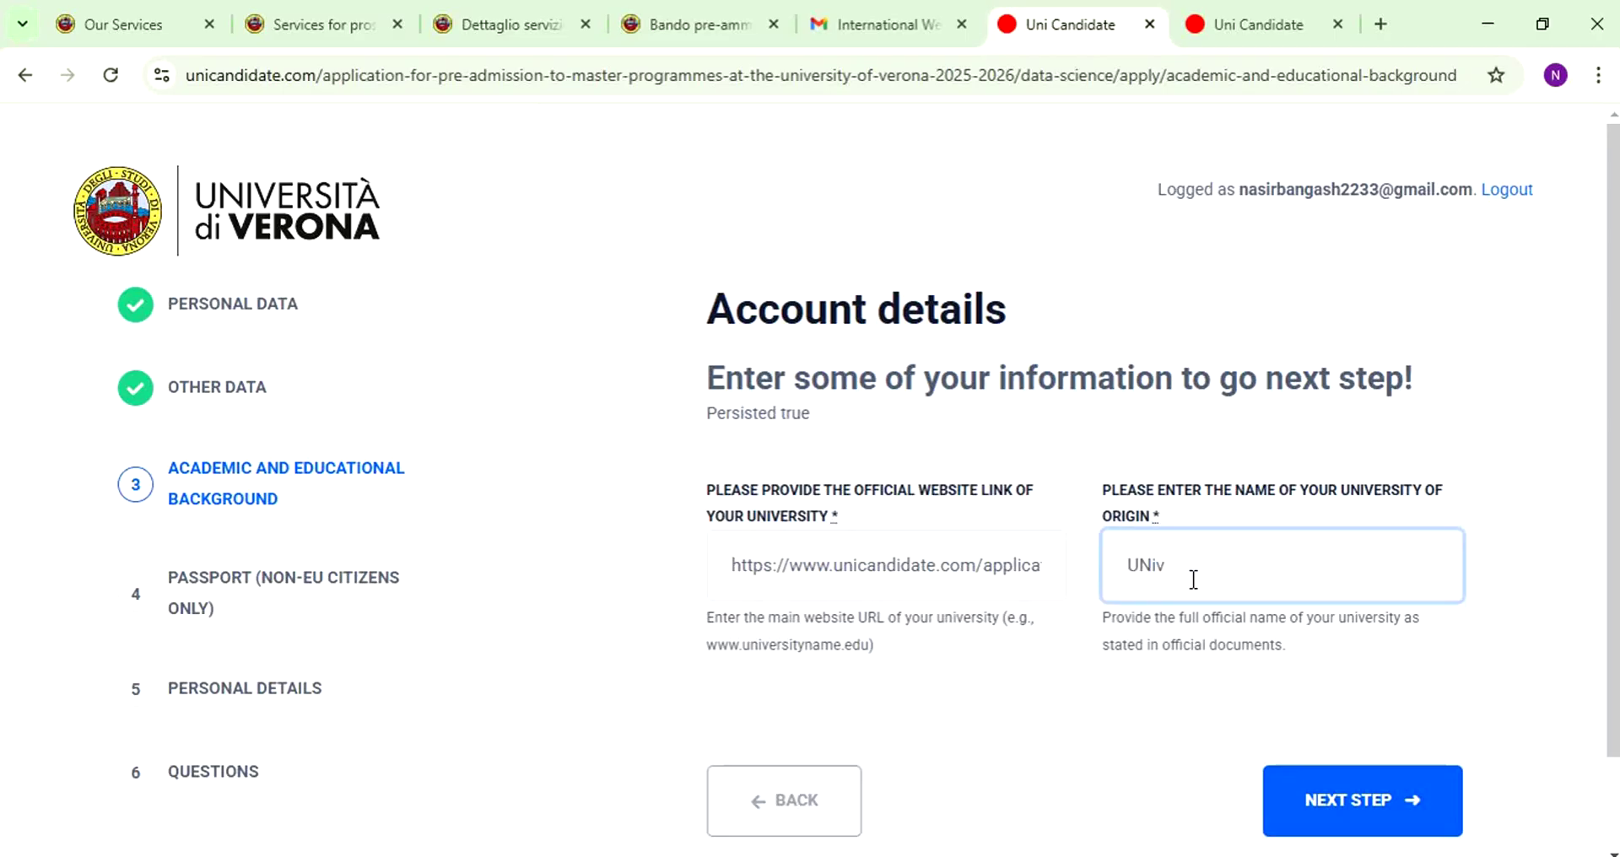
pyautogui.press('BackSpace')
pyautogui.press('BackSpace')
pyautogui.press('BackSpace')
pyautogui.write('niversity of ABC')
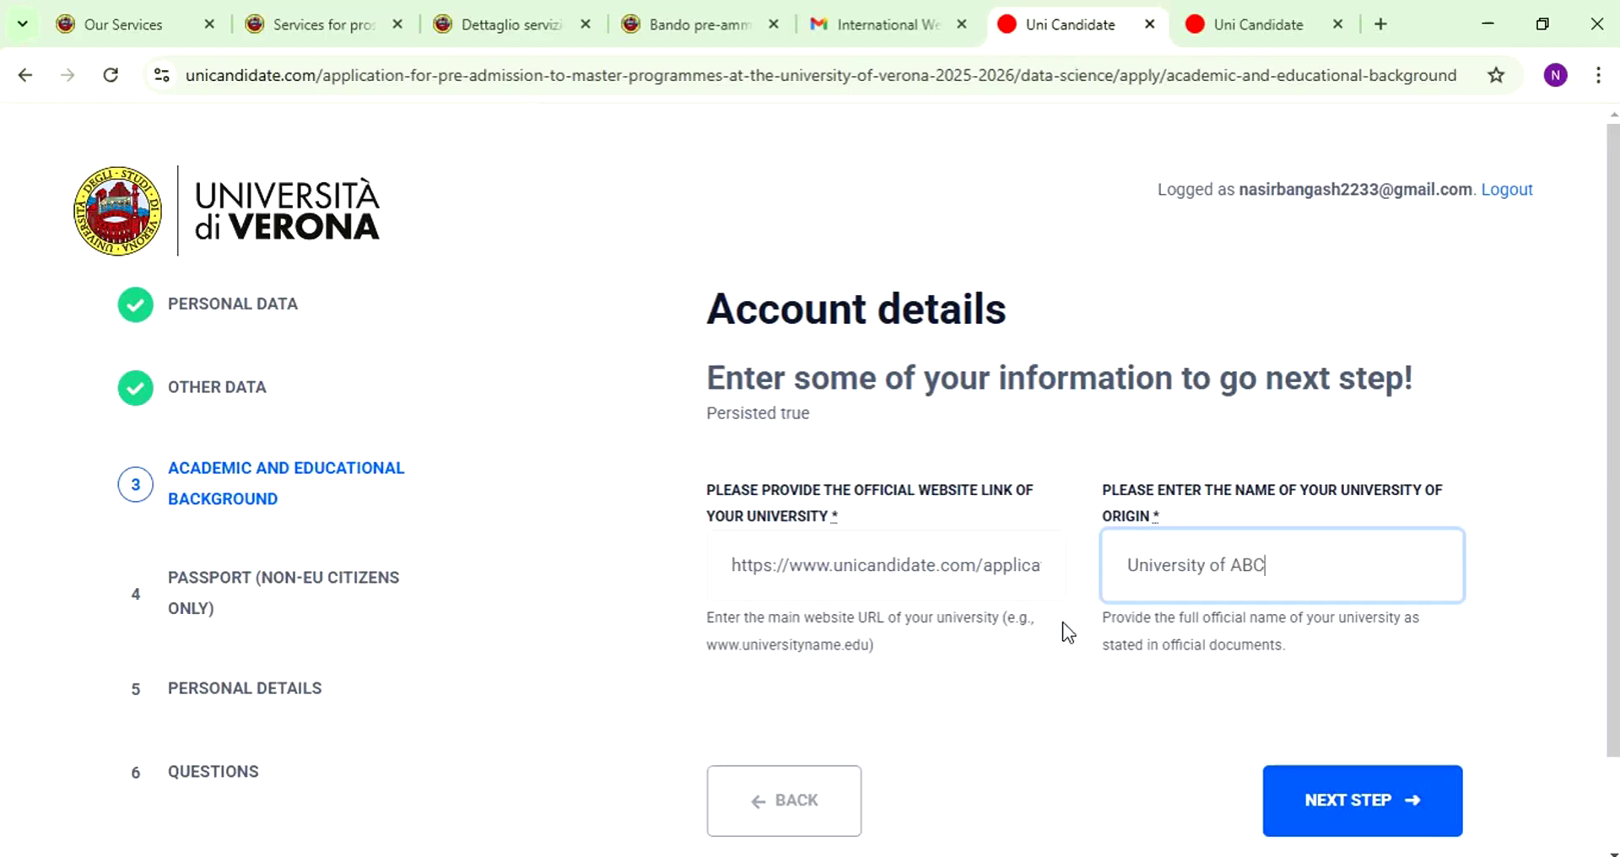
pyautogui.click(1154, 628)
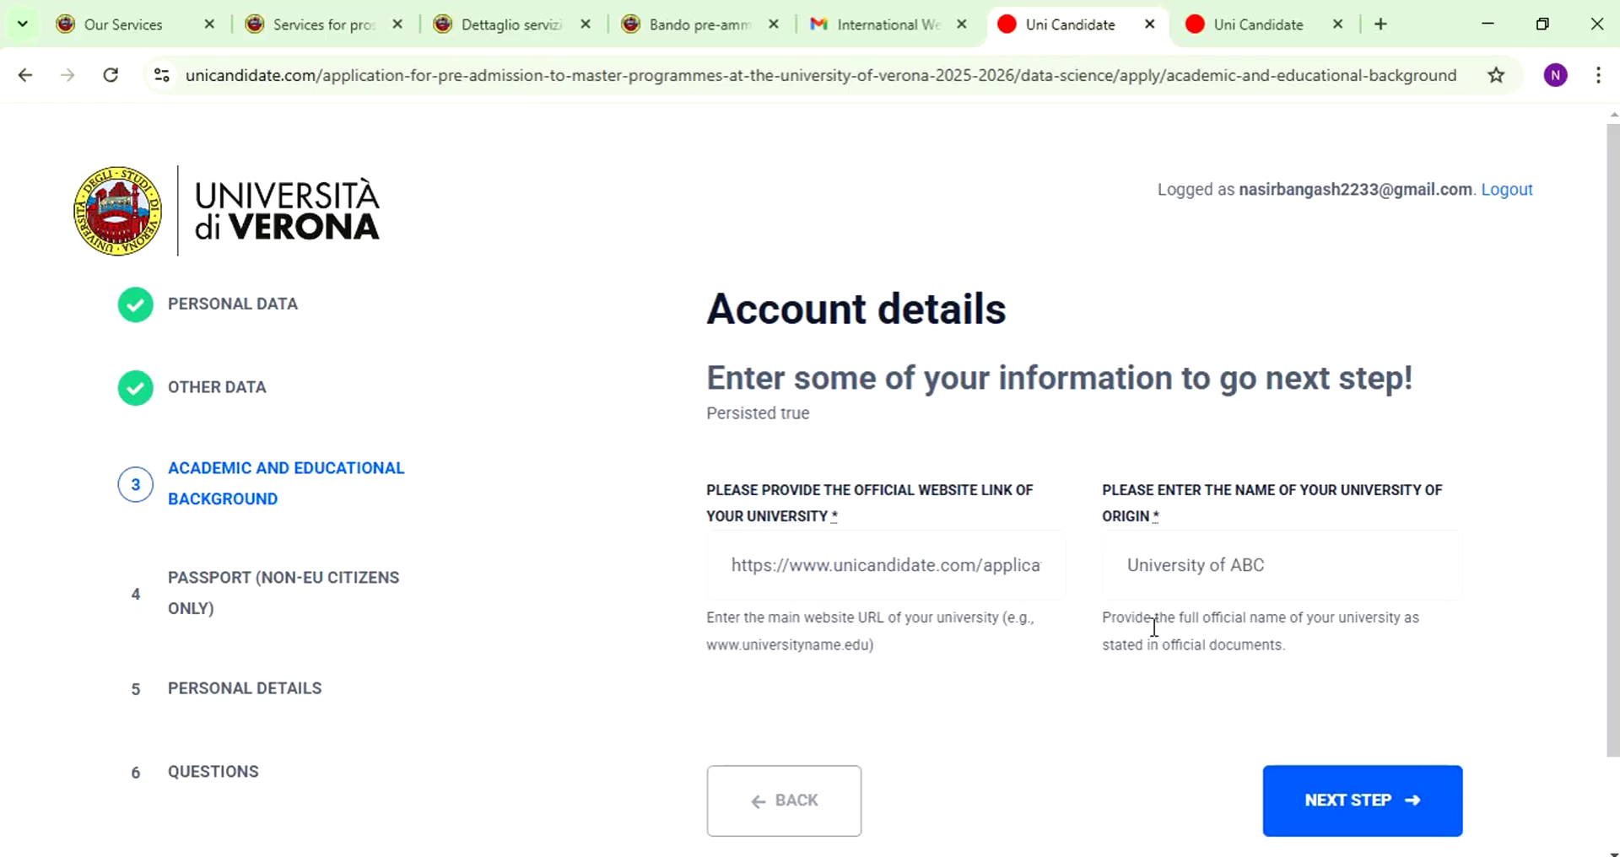
pyautogui.click(1348, 808)
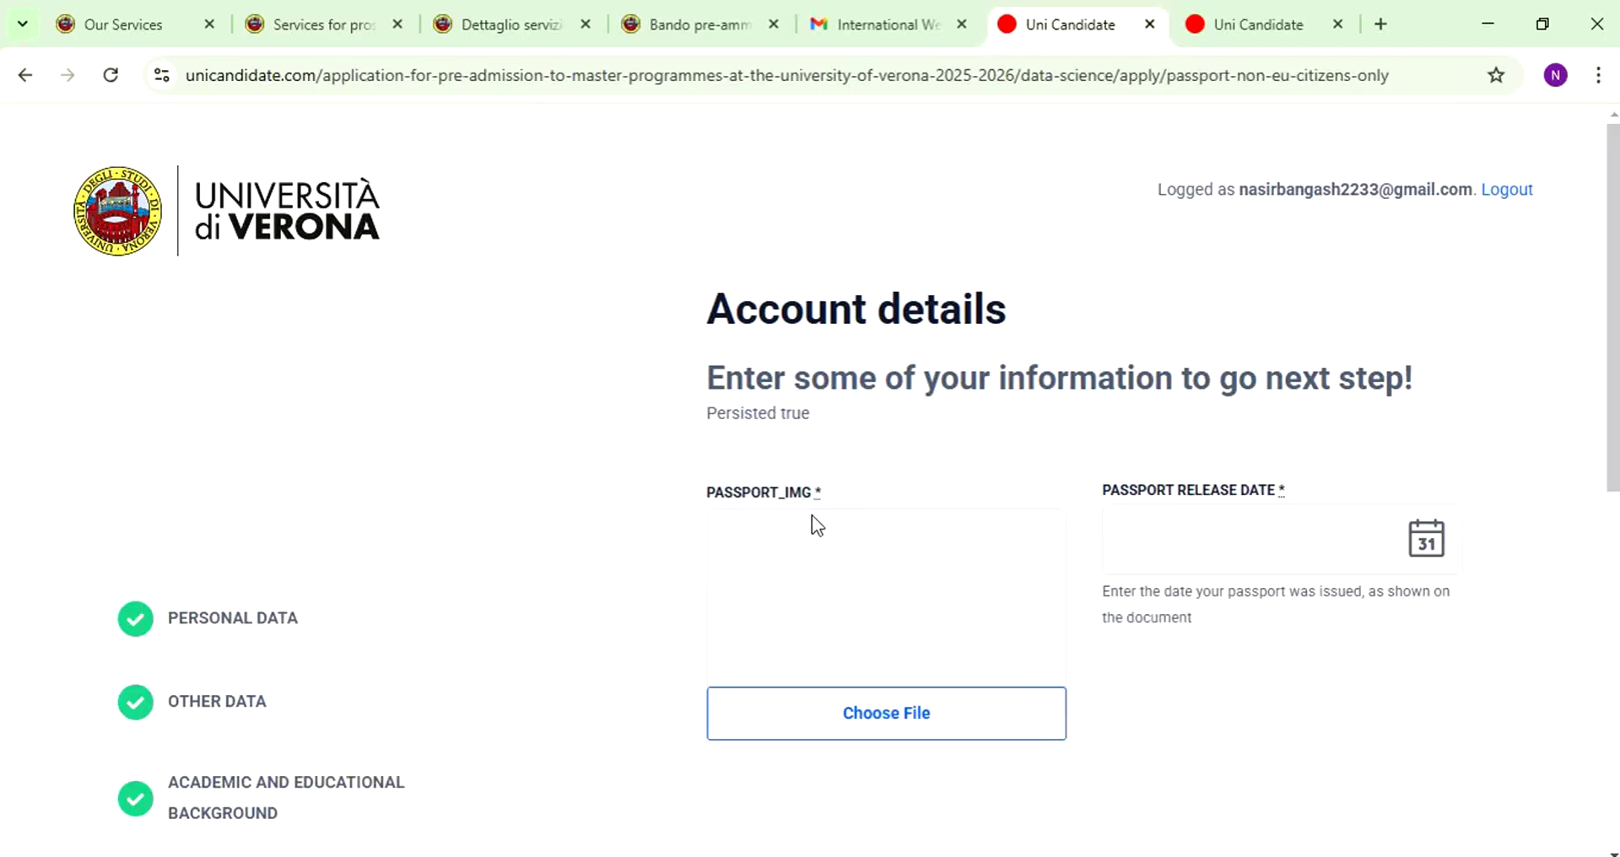
# - Attach the first banner image as passport image and set the release date to 10/02/2022
pyautogui.scroll(-3, 816, 524)
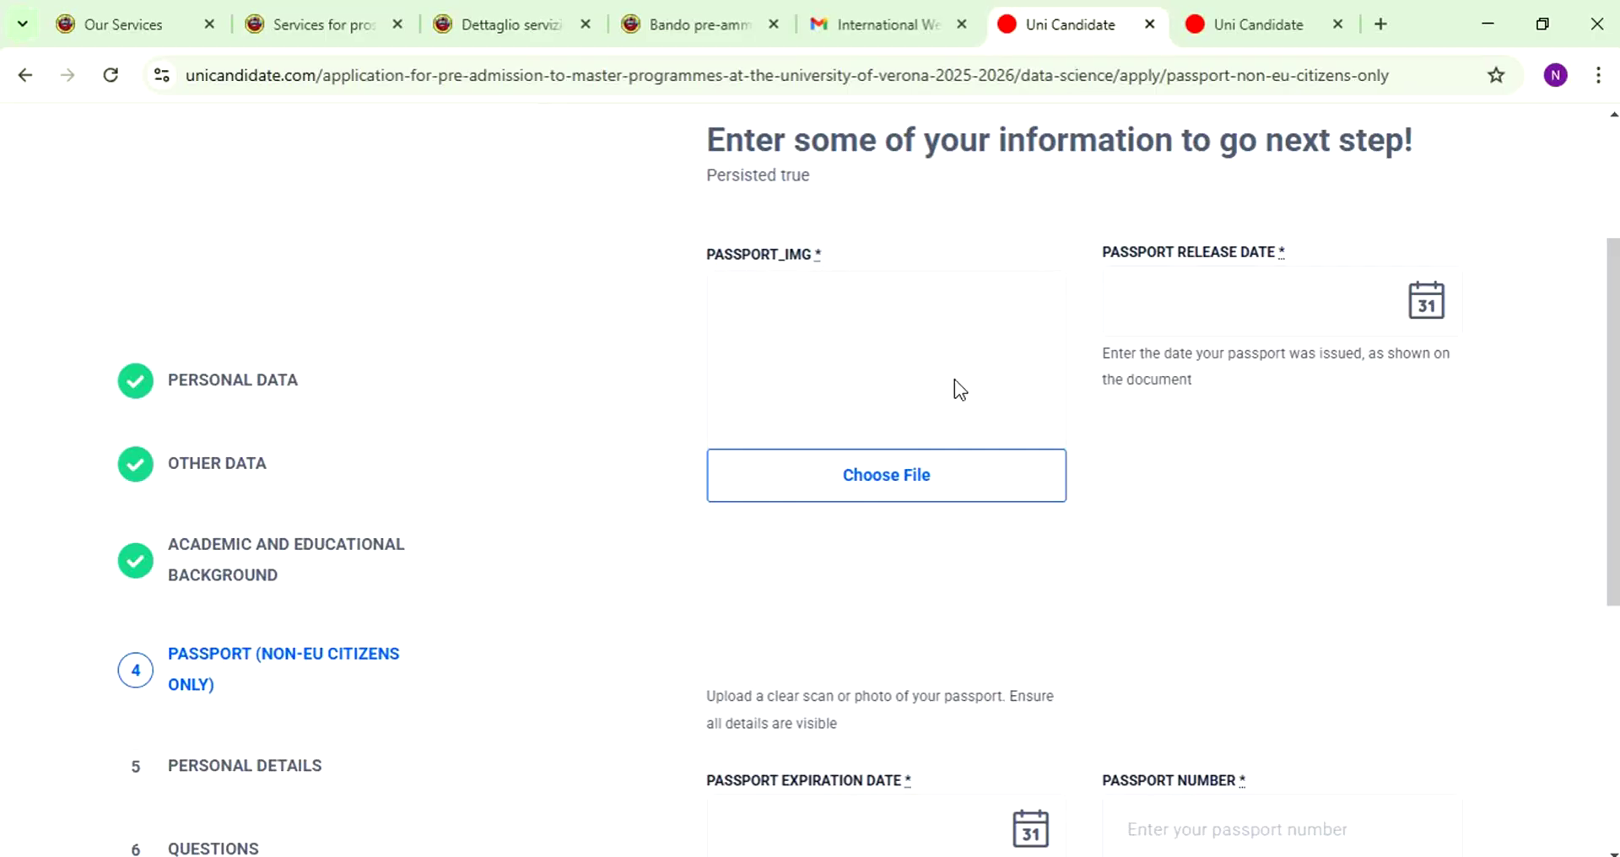
pyautogui.click(912, 465)
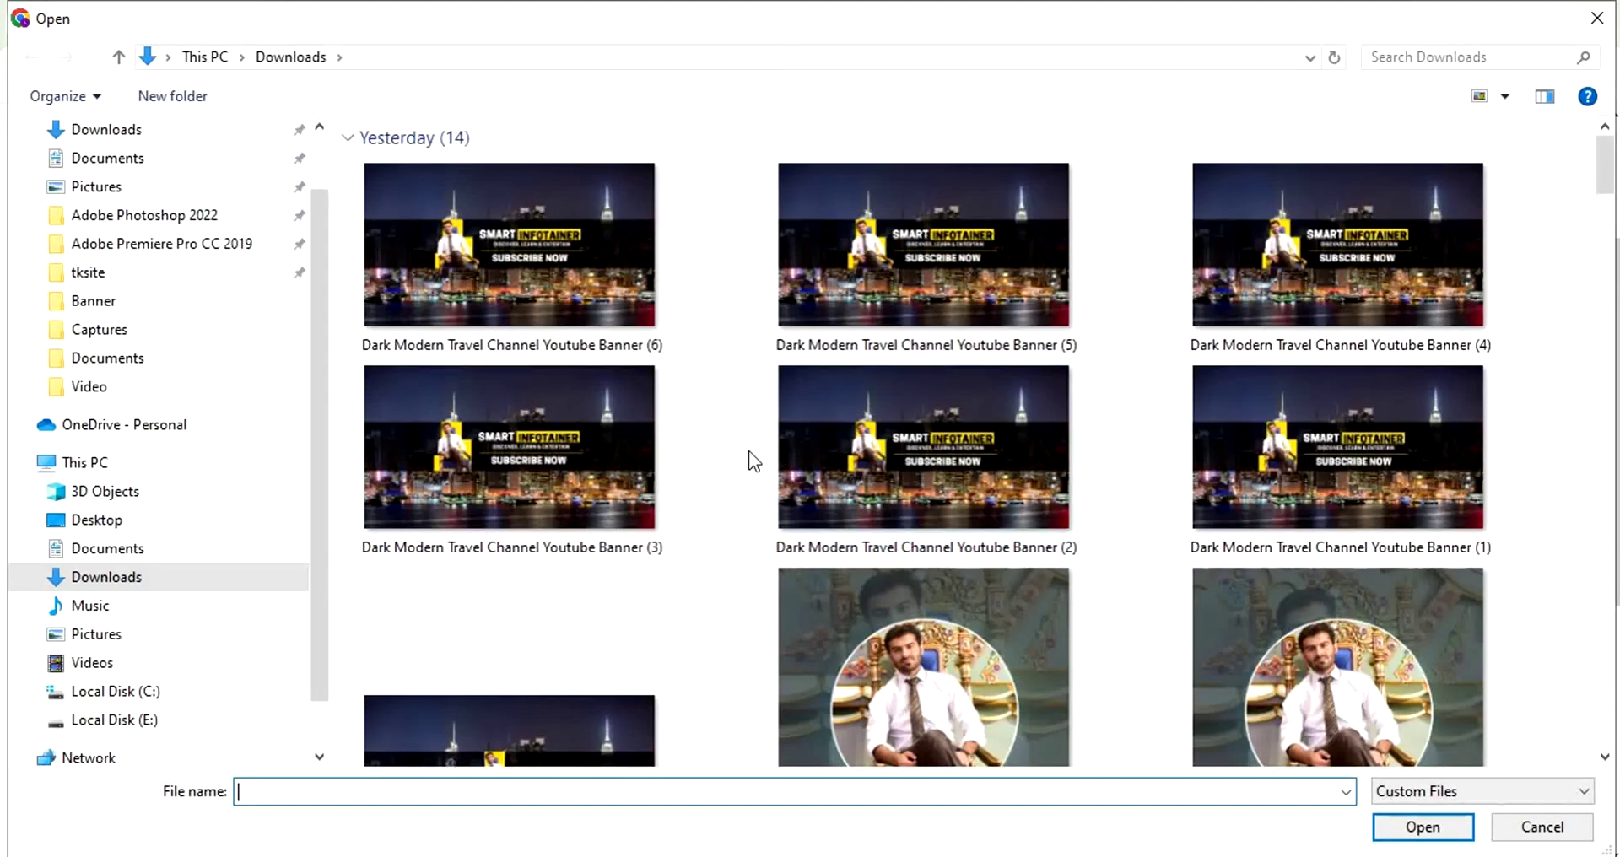
pyautogui.doubleClick(484, 240)
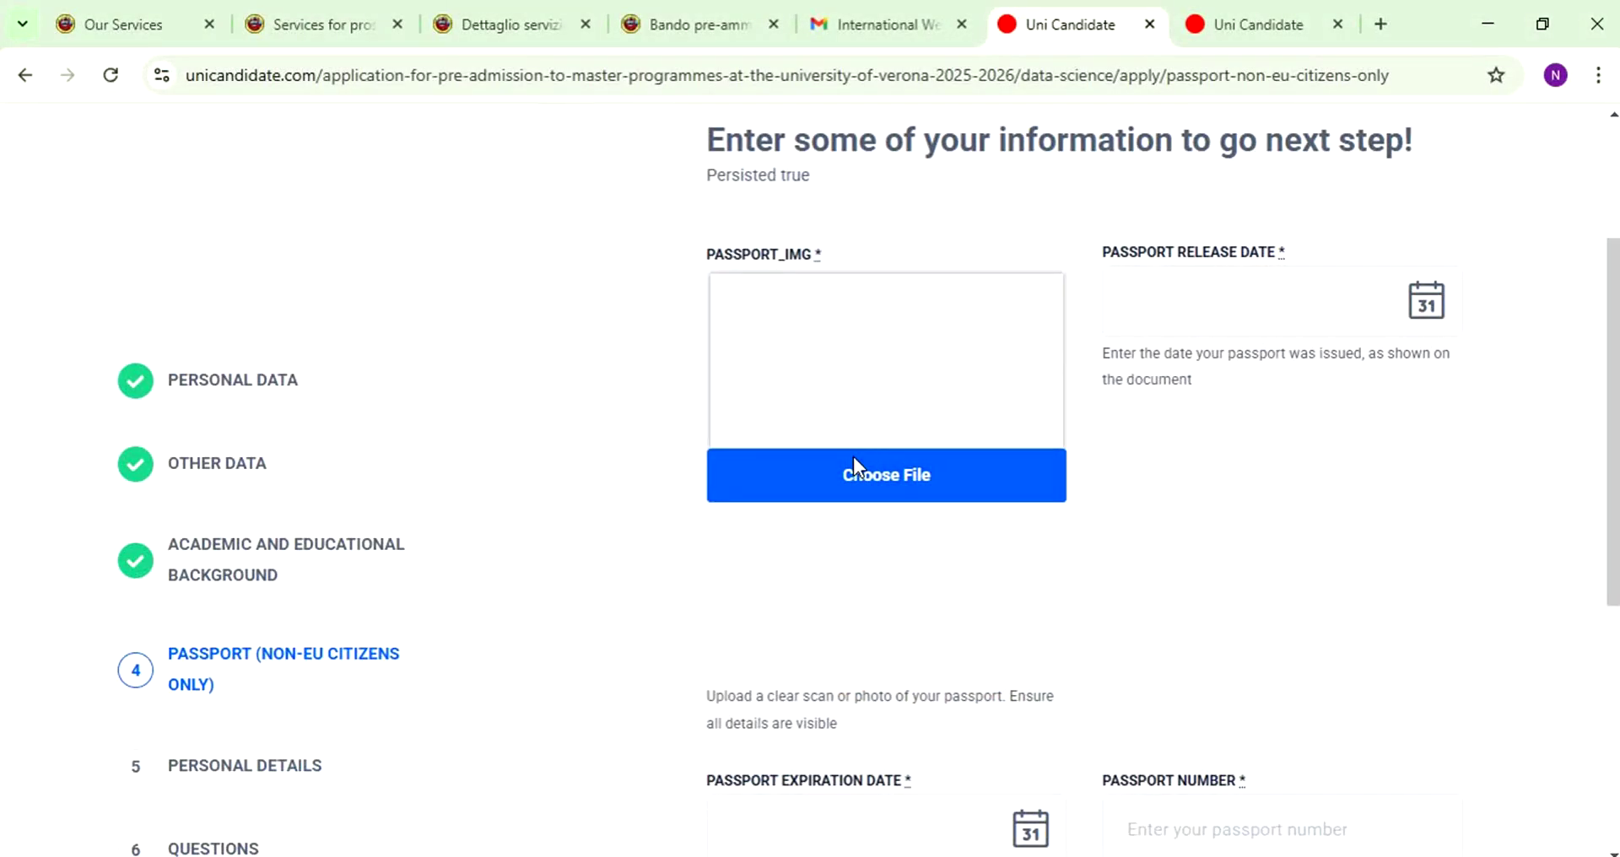
pyautogui.click(1381, 297)
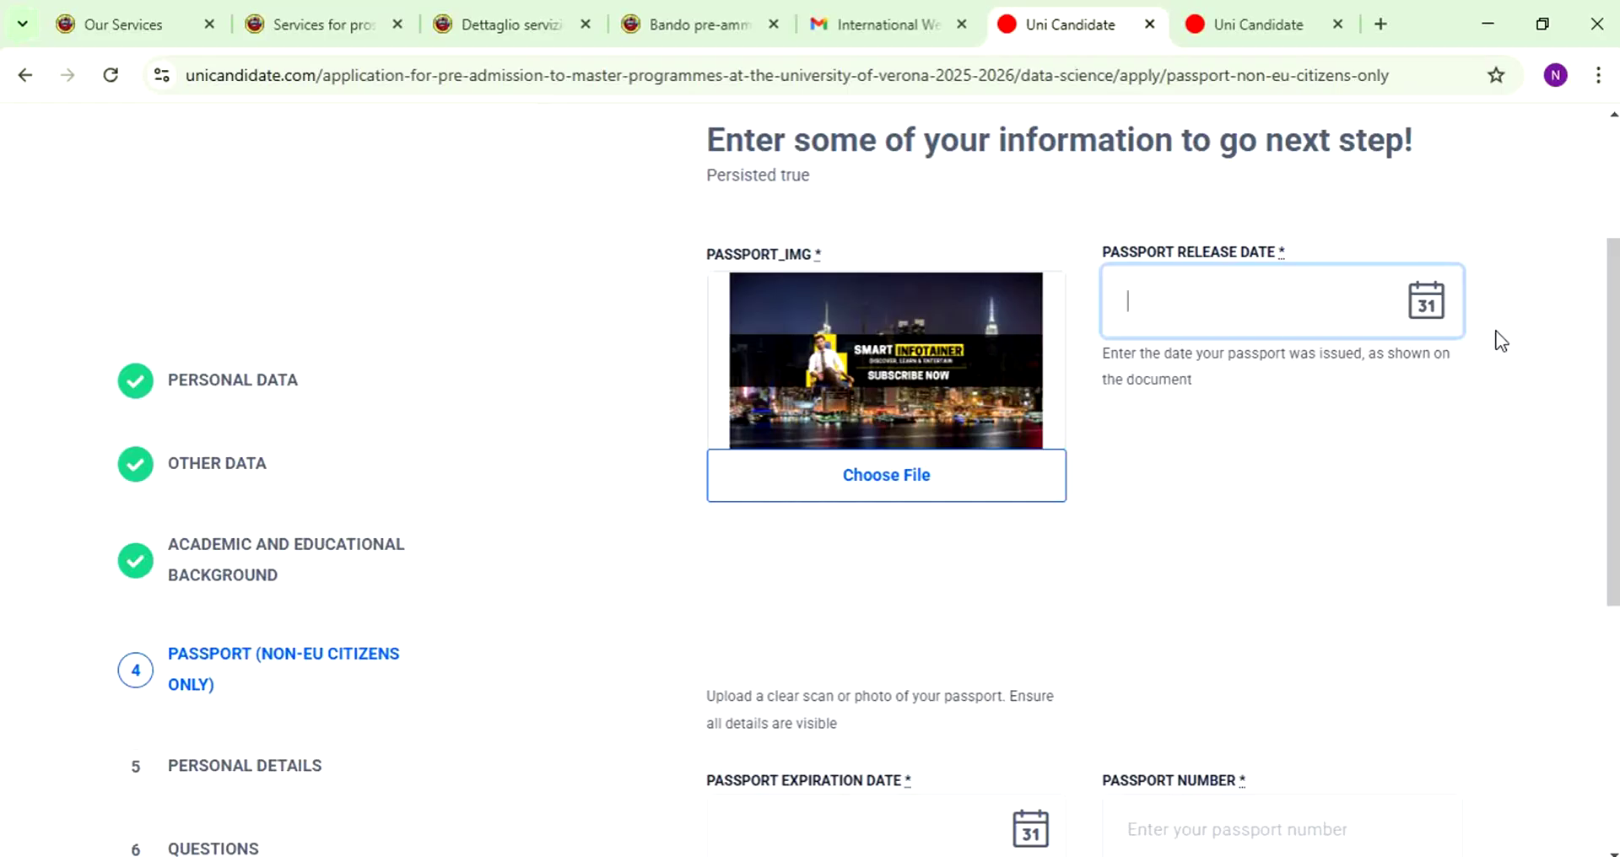
pyautogui.click(1444, 315)
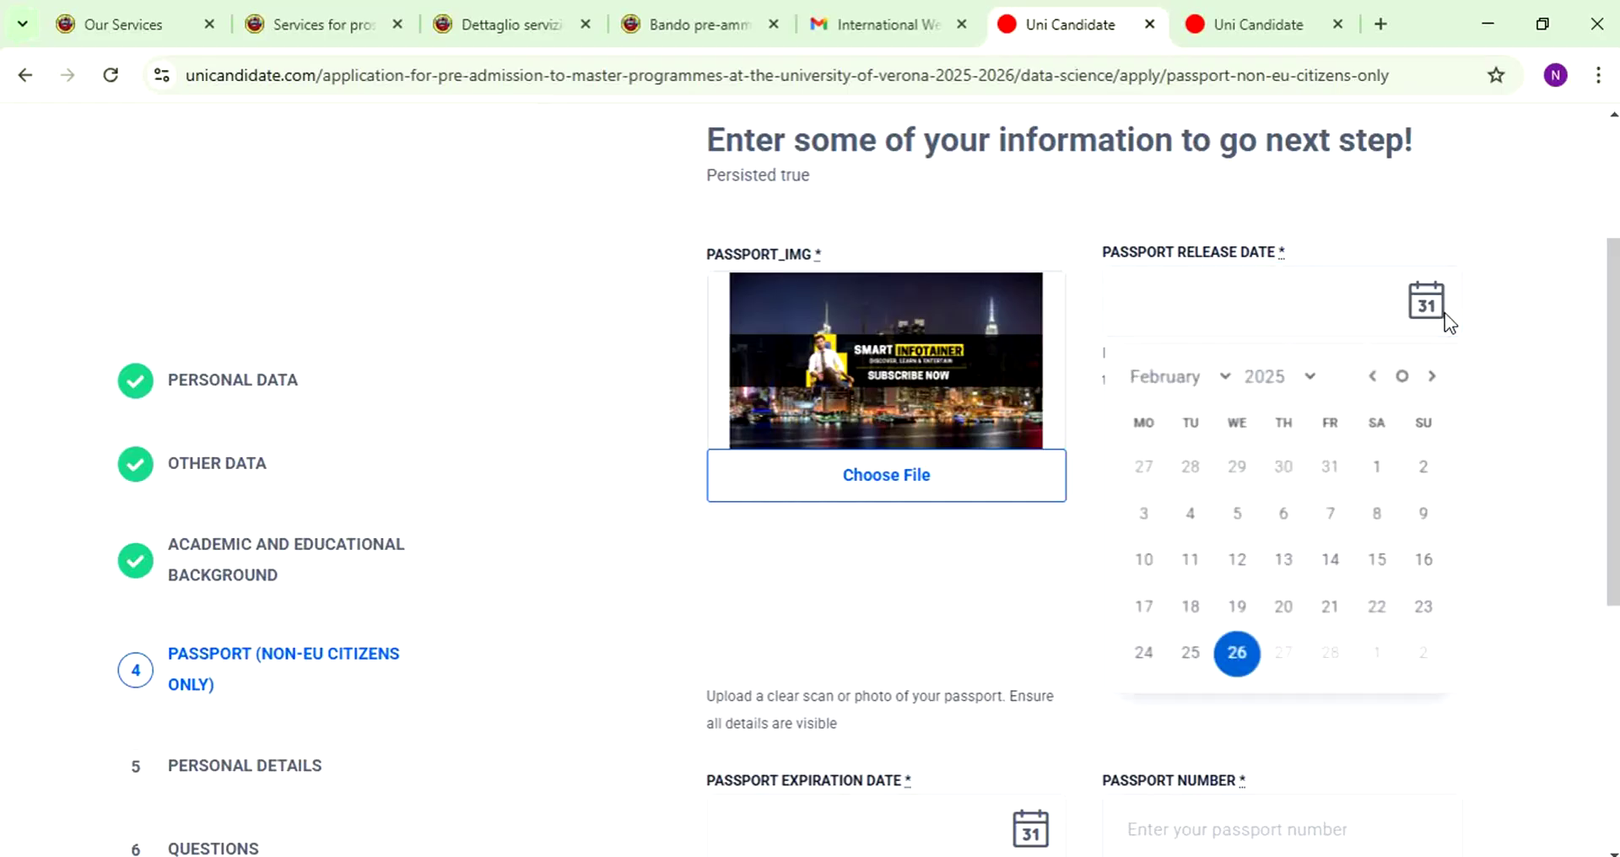
pyautogui.click(1299, 380)
pyautogui.click(1266, 625)
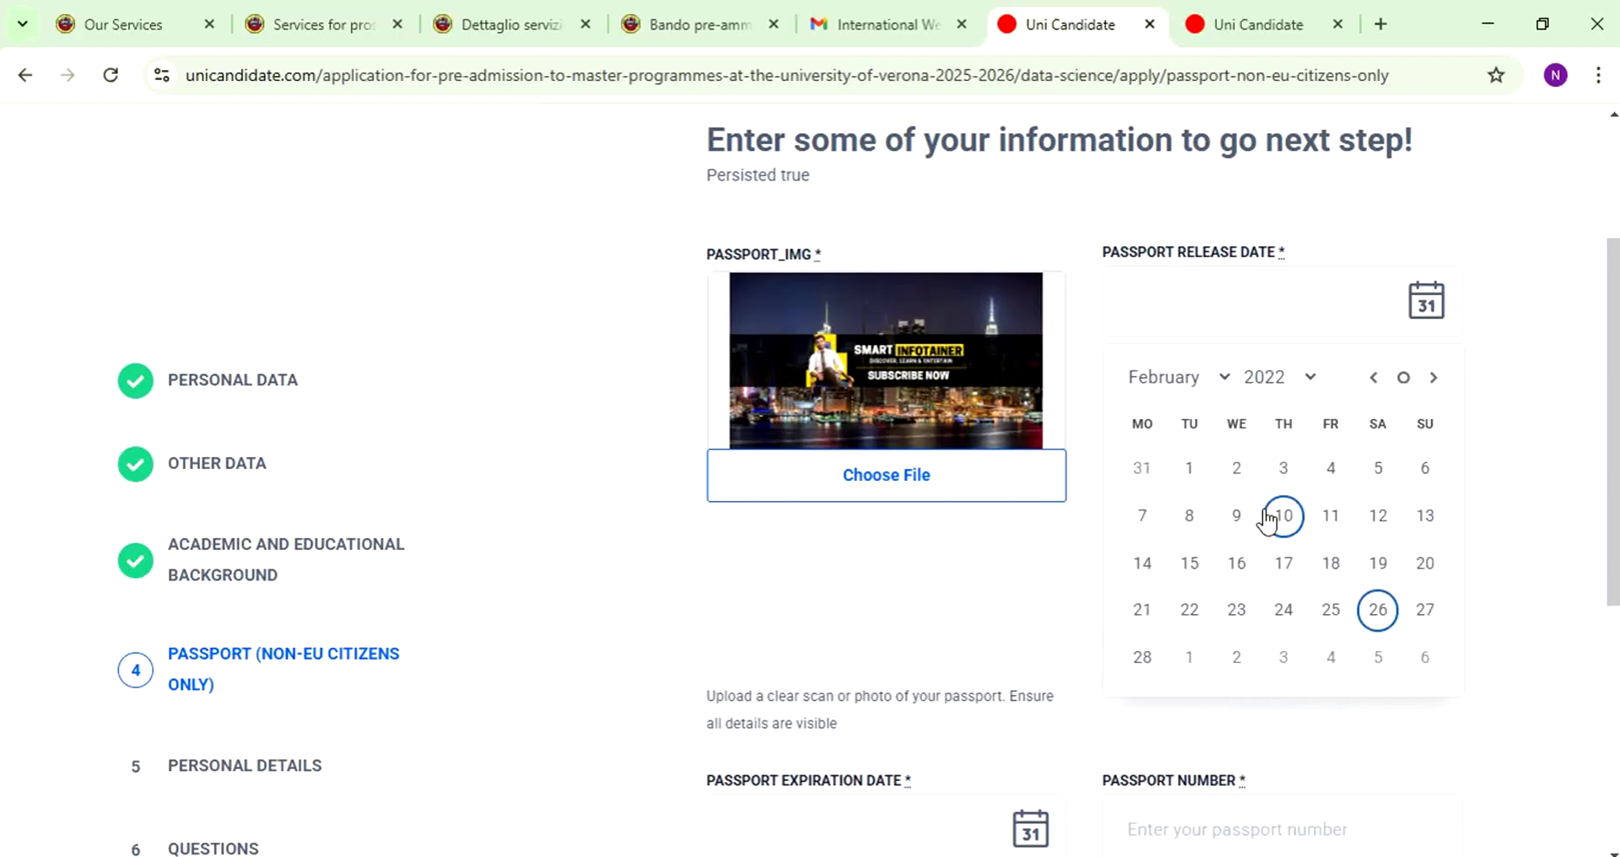
pyautogui.click(1289, 523)
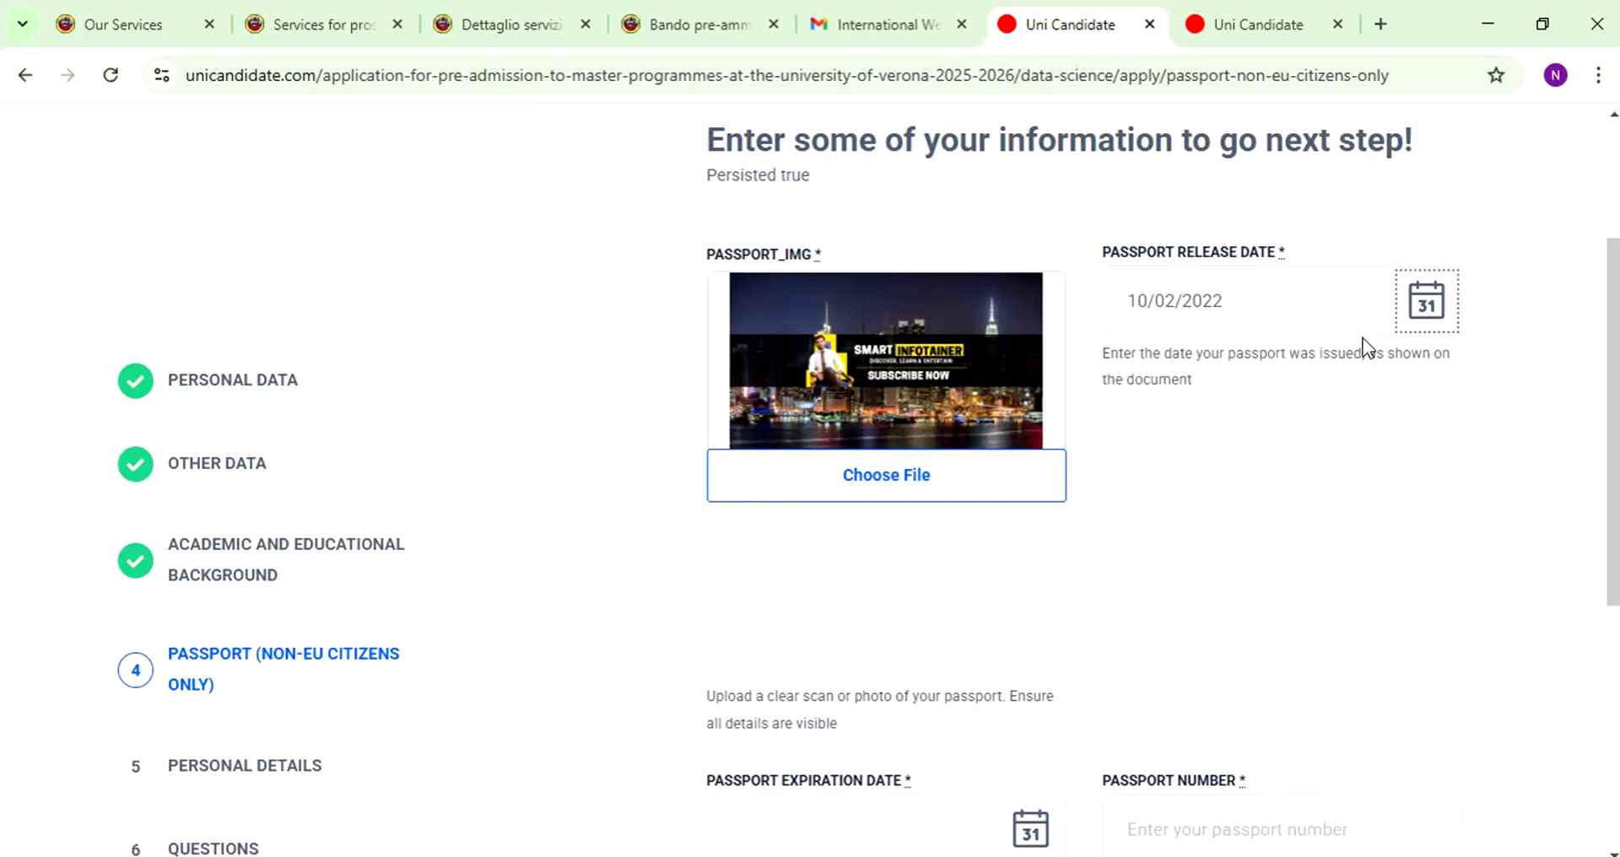
# - Set the passport expiration date to 10/02/2027
pyautogui.scroll(-4, 1005, 537)
pyautogui.click(905, 480)
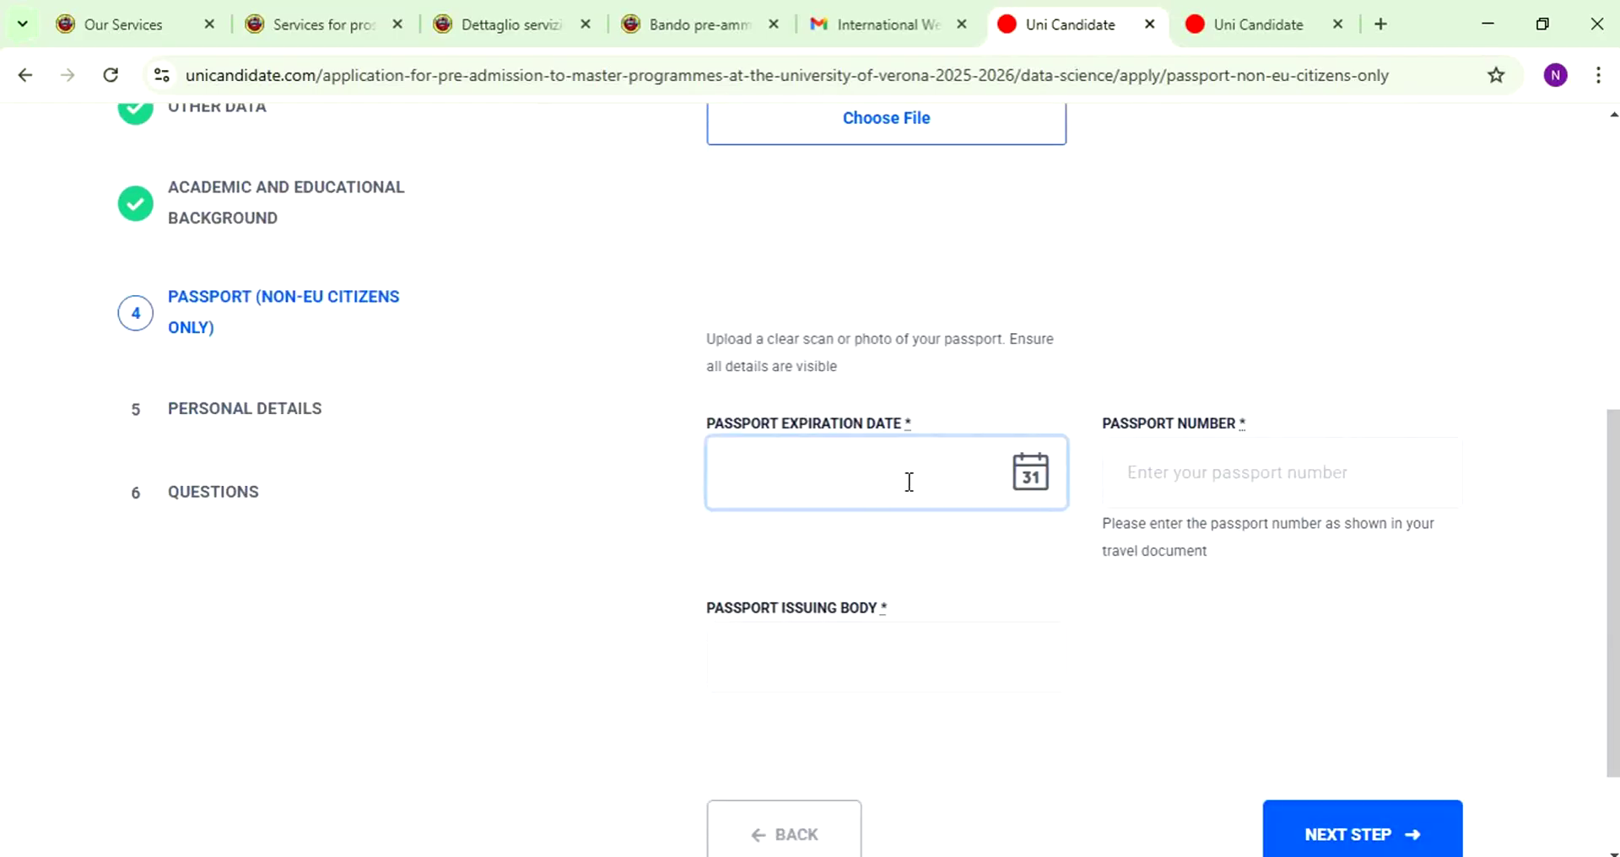
pyautogui.click(1012, 478)
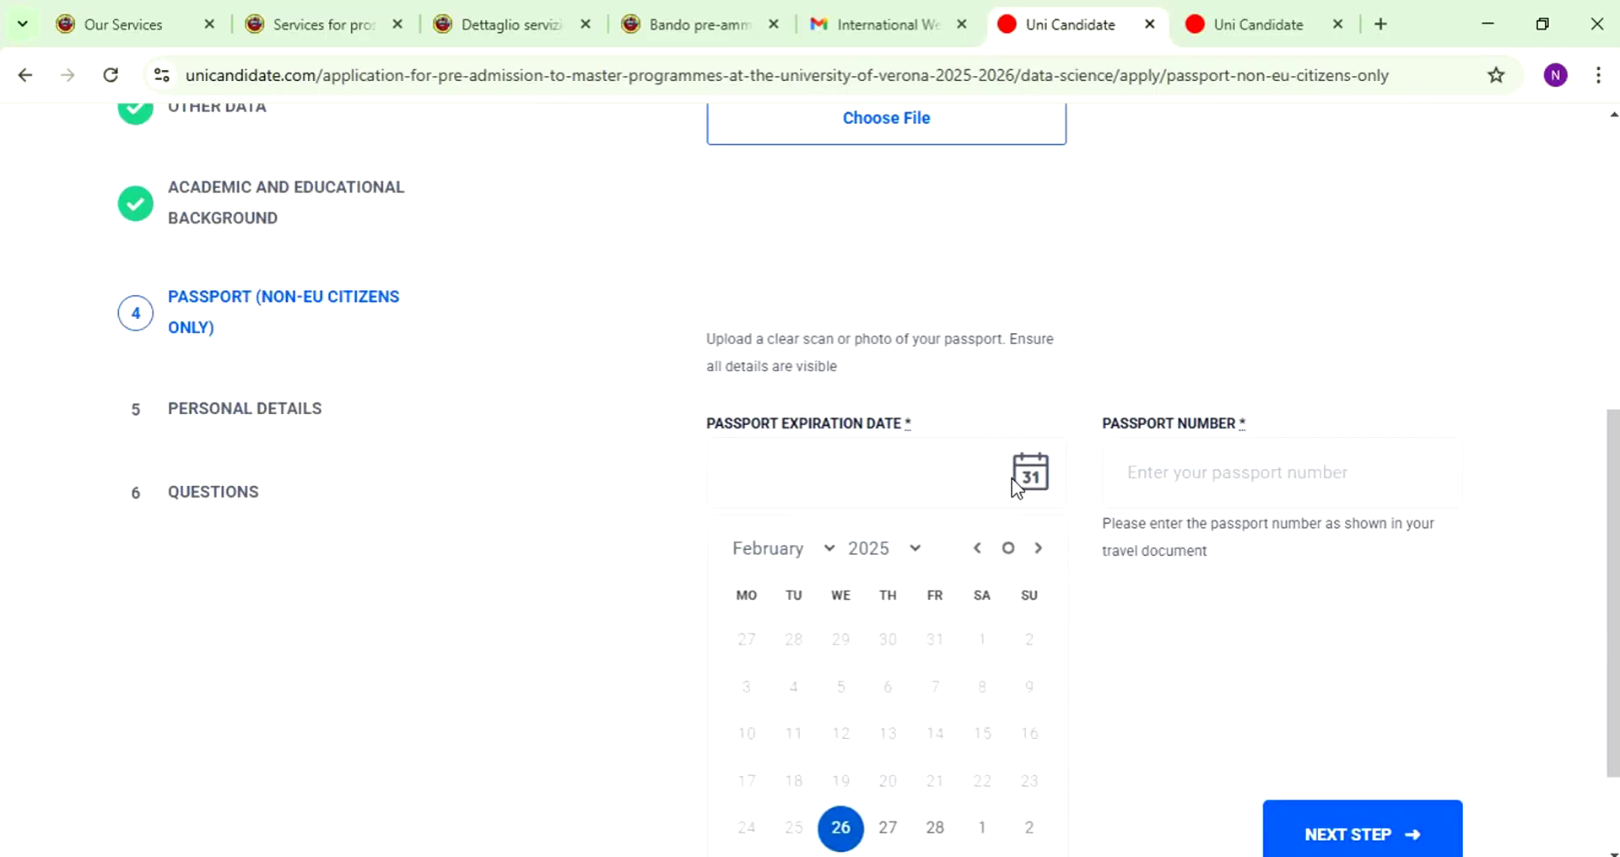
pyautogui.click(916, 550)
pyautogui.click(869, 361)
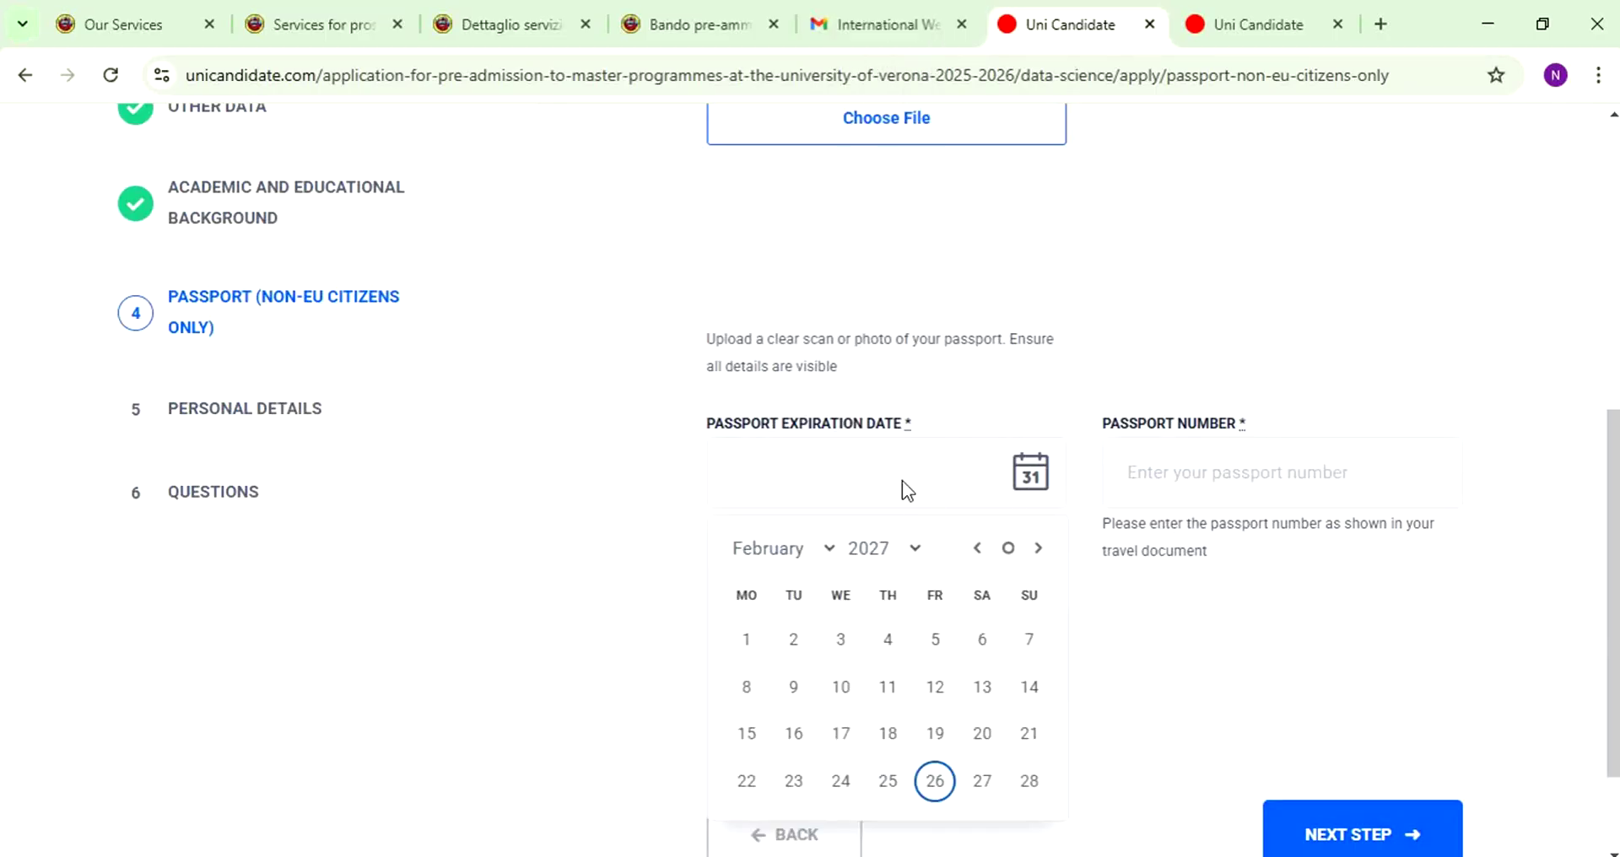
pyautogui.click(844, 688)
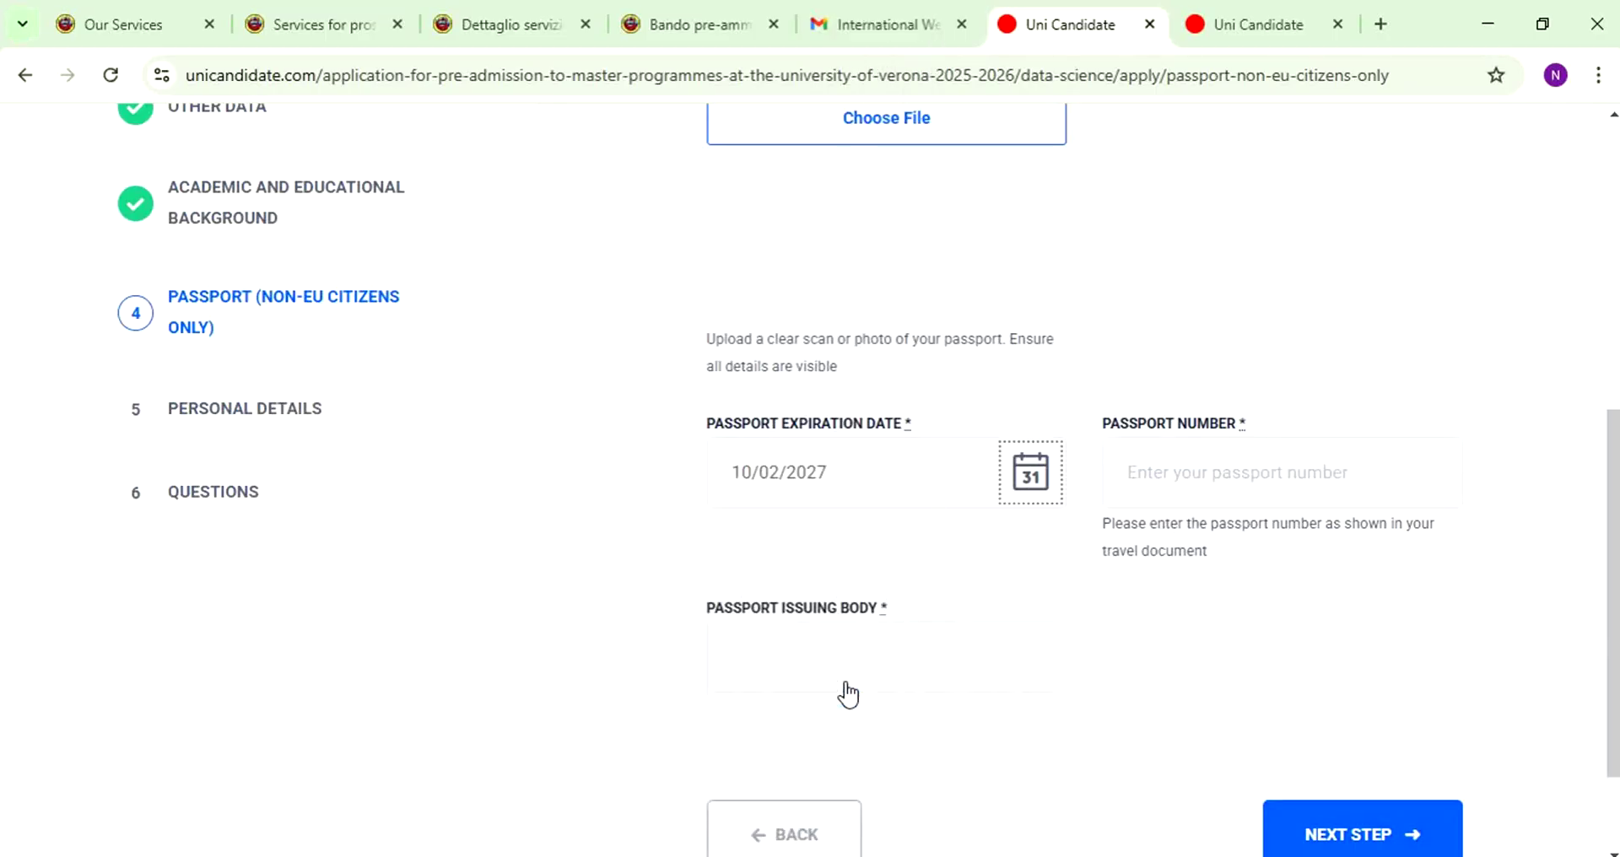
# - Enter the passport number and set the issuing body to Pakistan
pyautogui.click(1179, 487)
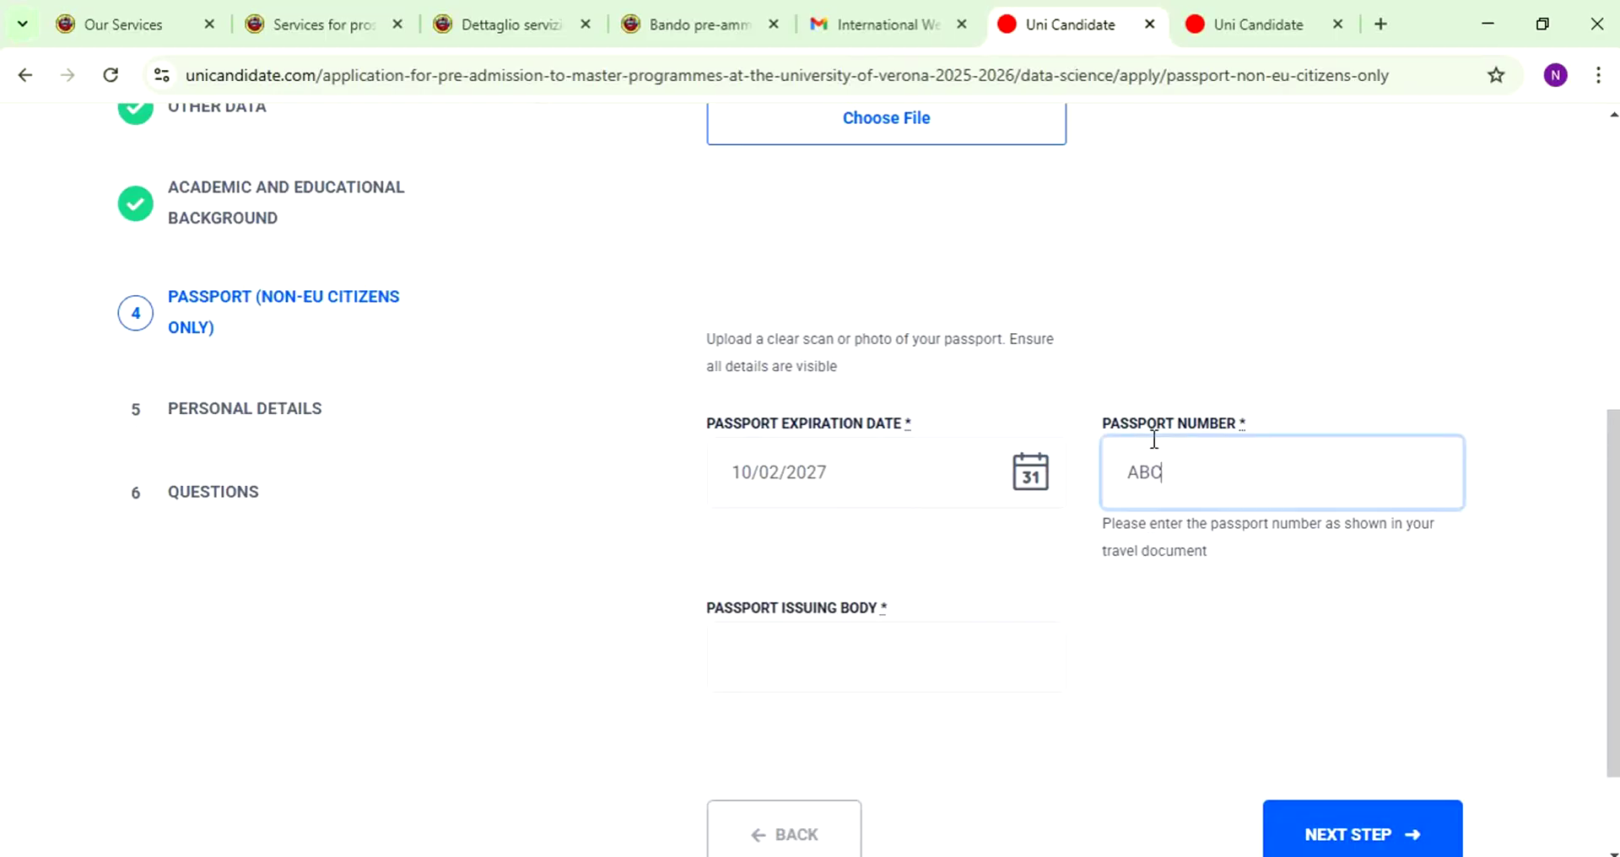
pyautogui.scroll(-1, 1097, 447)
pyautogui.click(756, 535)
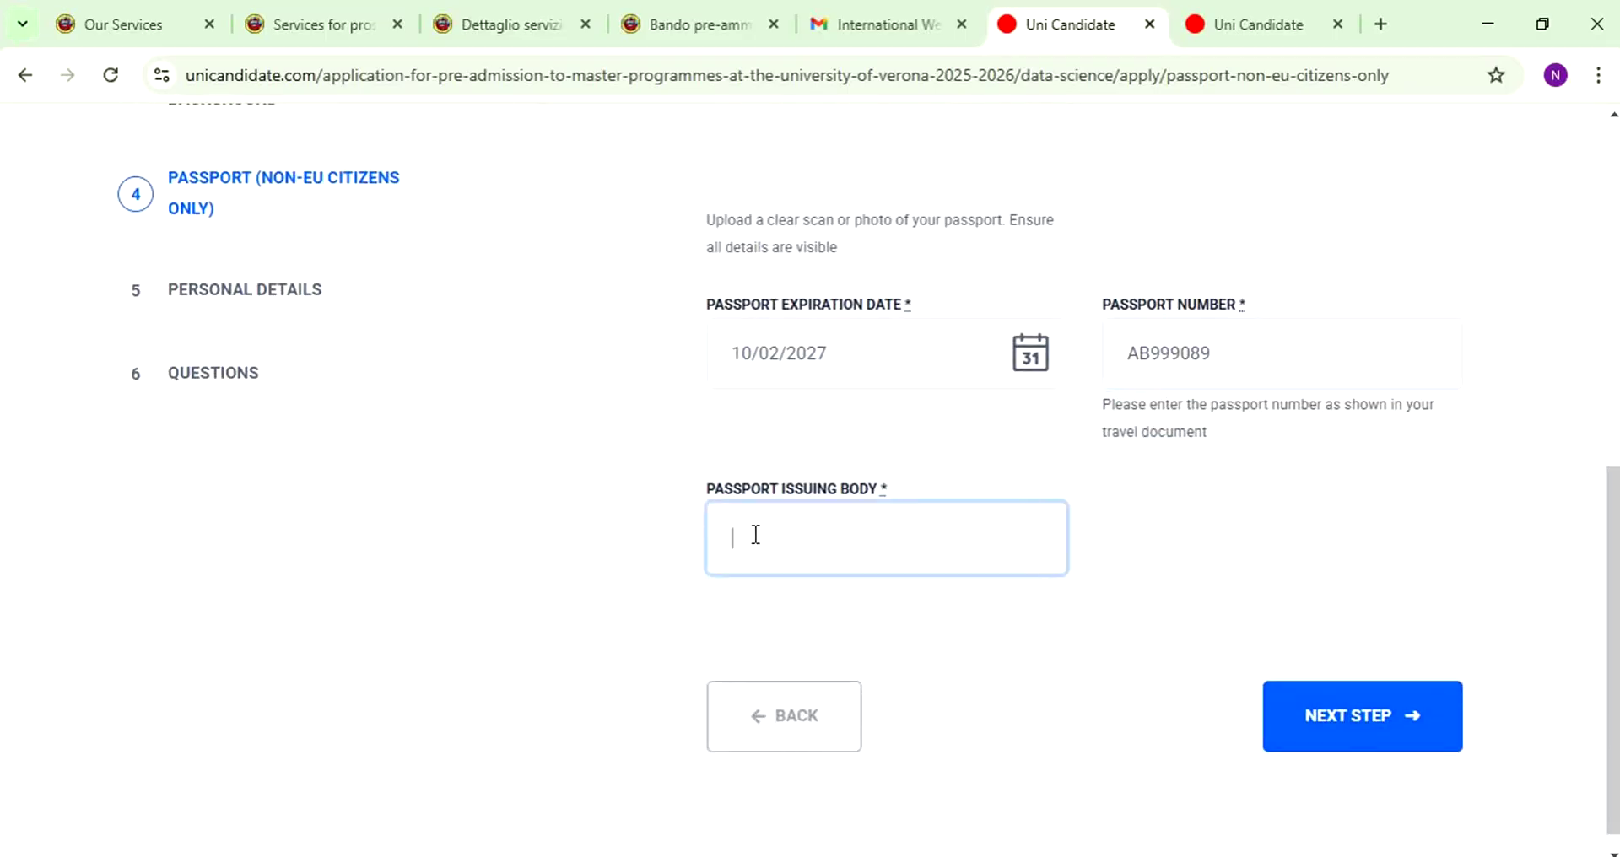
pyautogui.write('Pakistan')
# - Submit the passport step, then enter the Skype username and Zoom ID in Account details
pyautogui.click(1365, 709)
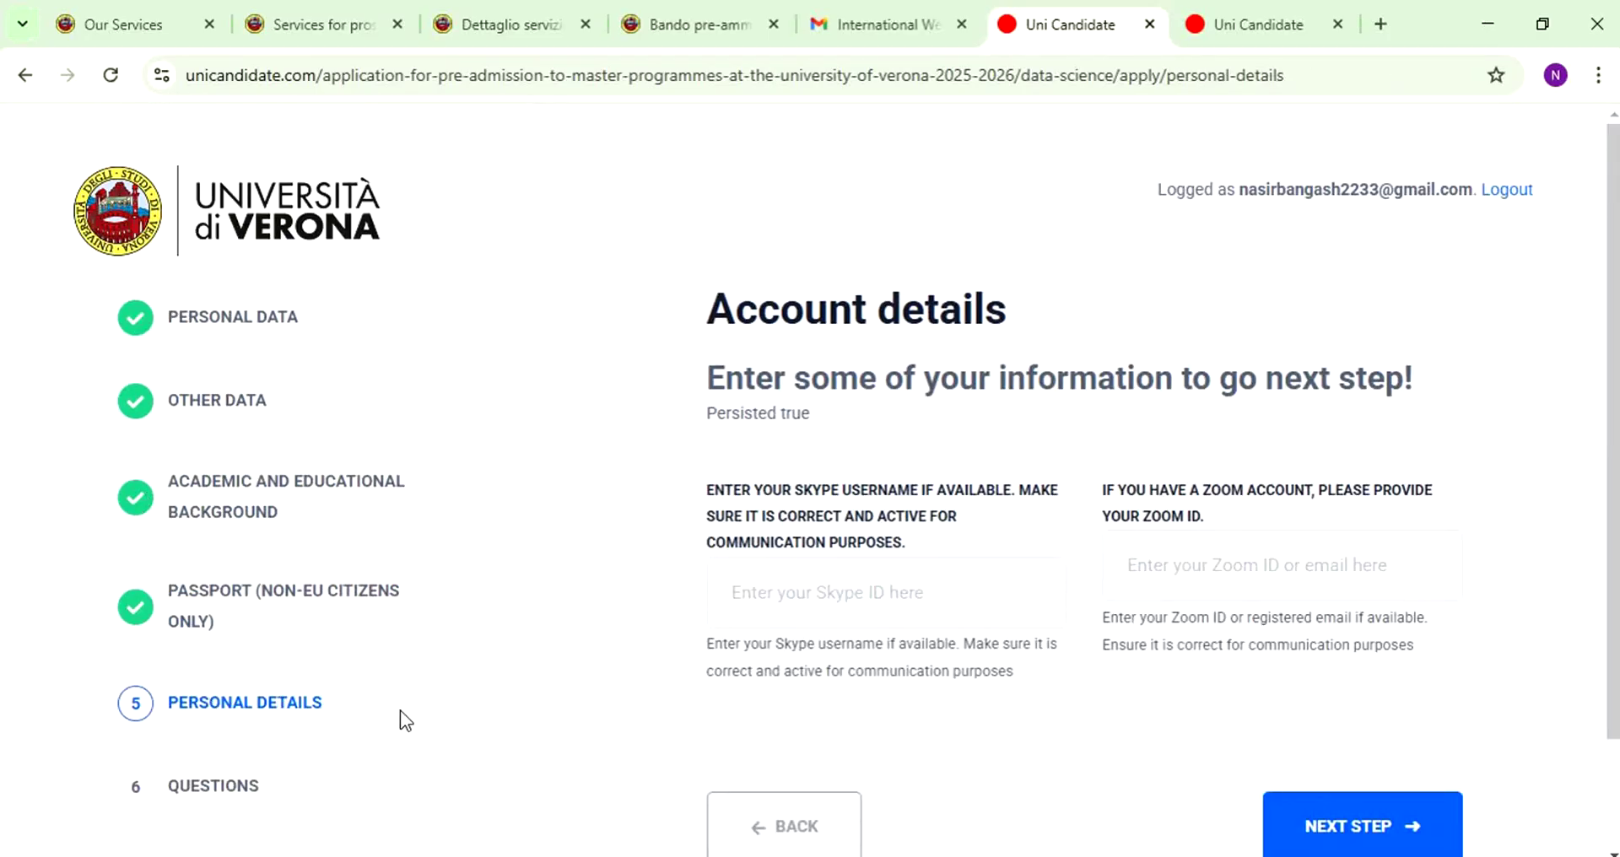
pyautogui.click(886, 595)
pyautogui.moveTo(655, 474); pyautogui.dragTo(934, 533)
pyautogui.click(886, 621)
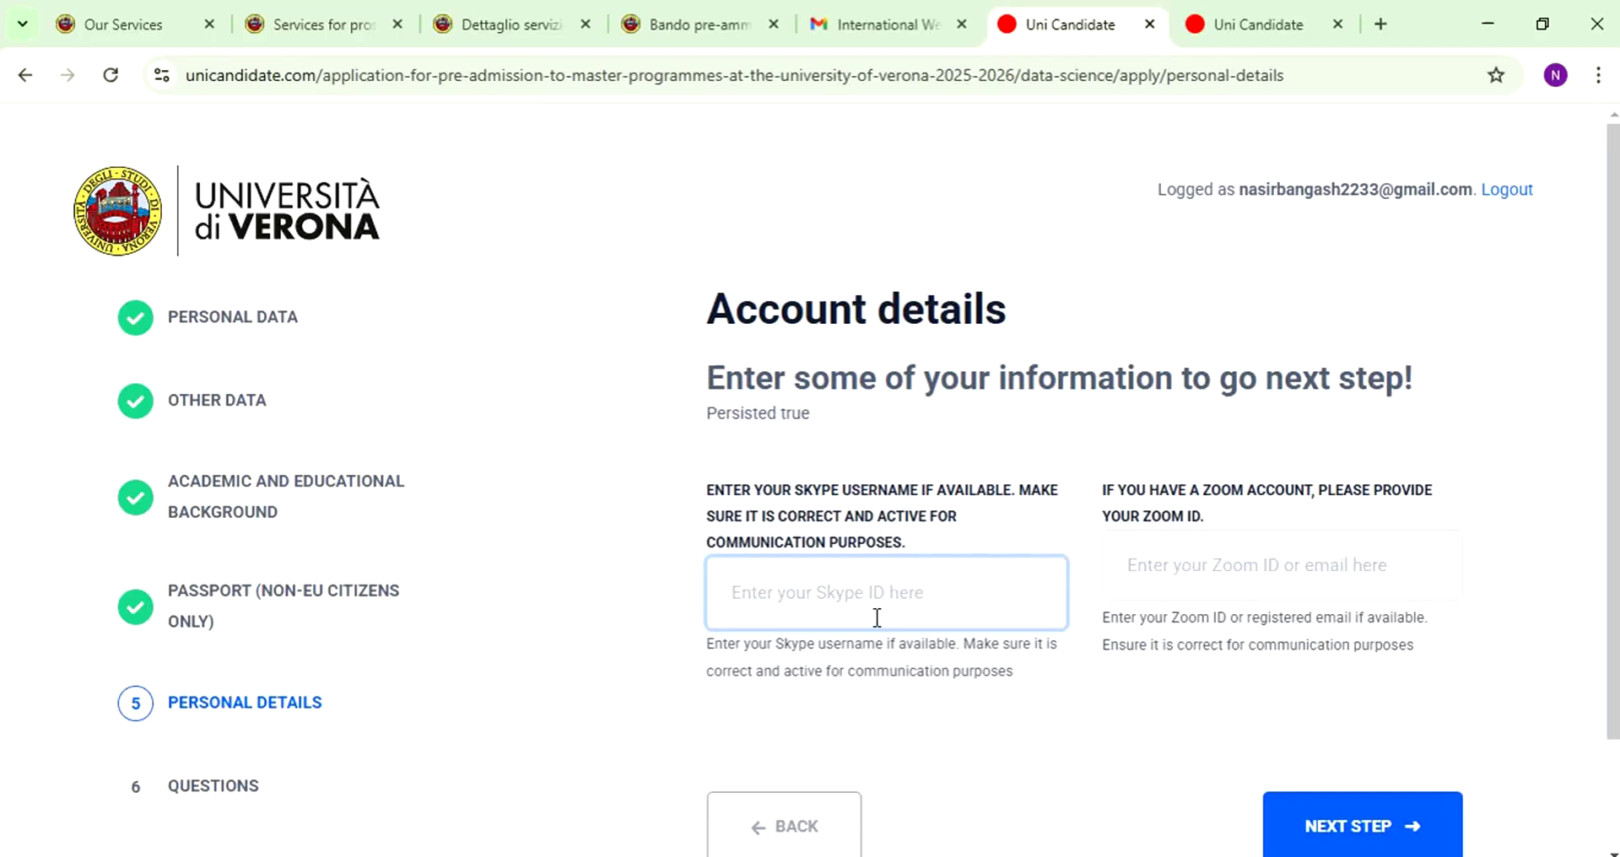
pyautogui.write('ABC')
pyautogui.click(1228, 583)
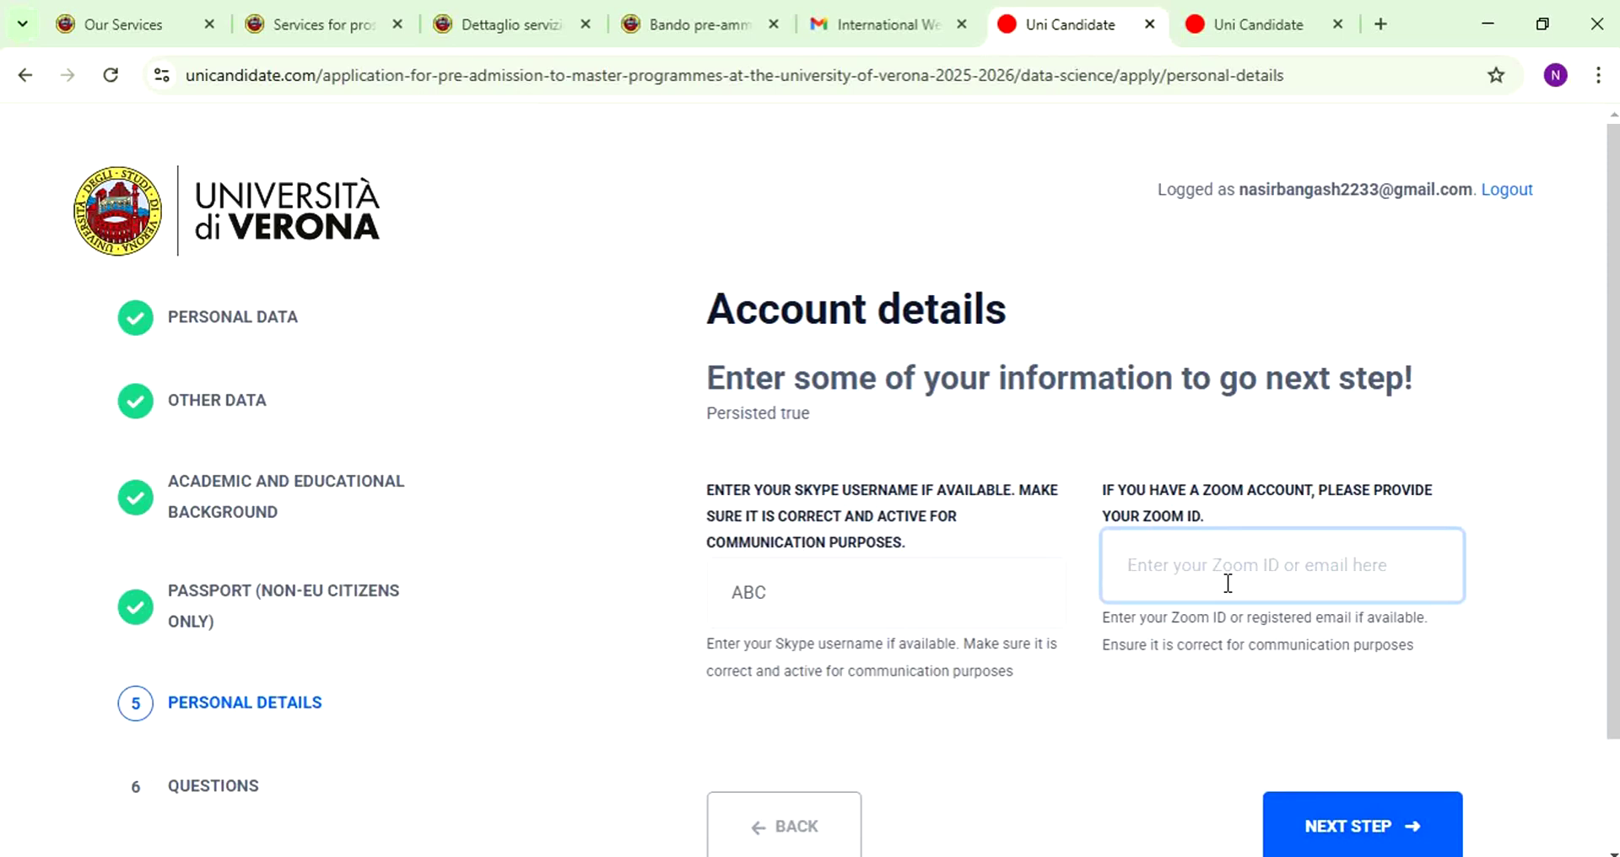
pyautogui.write('ABX')
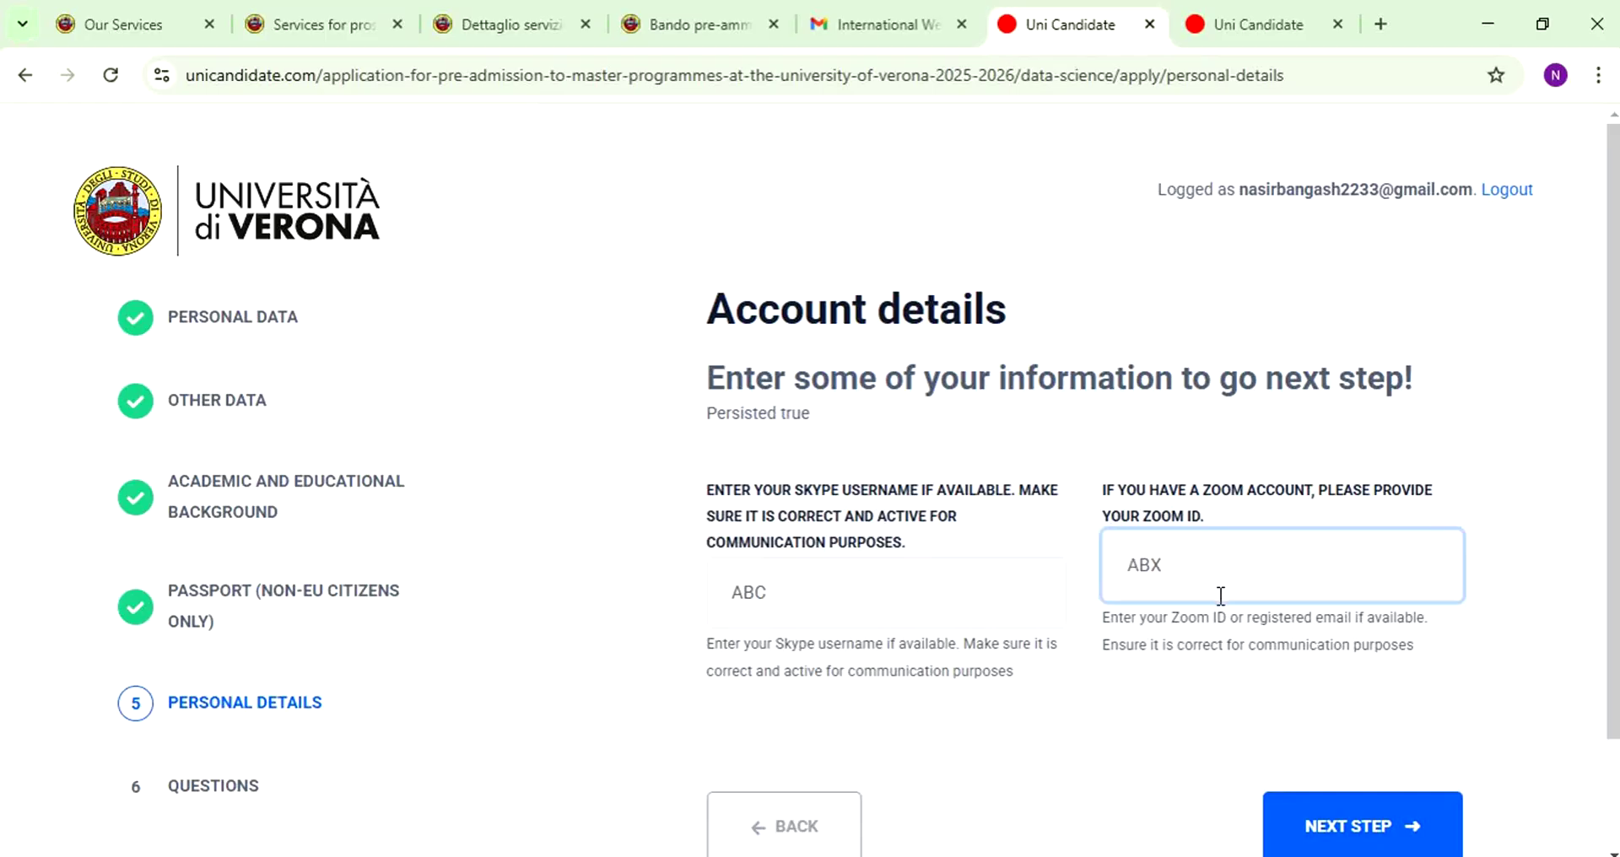
pyautogui.scroll(-2, 1220, 596)
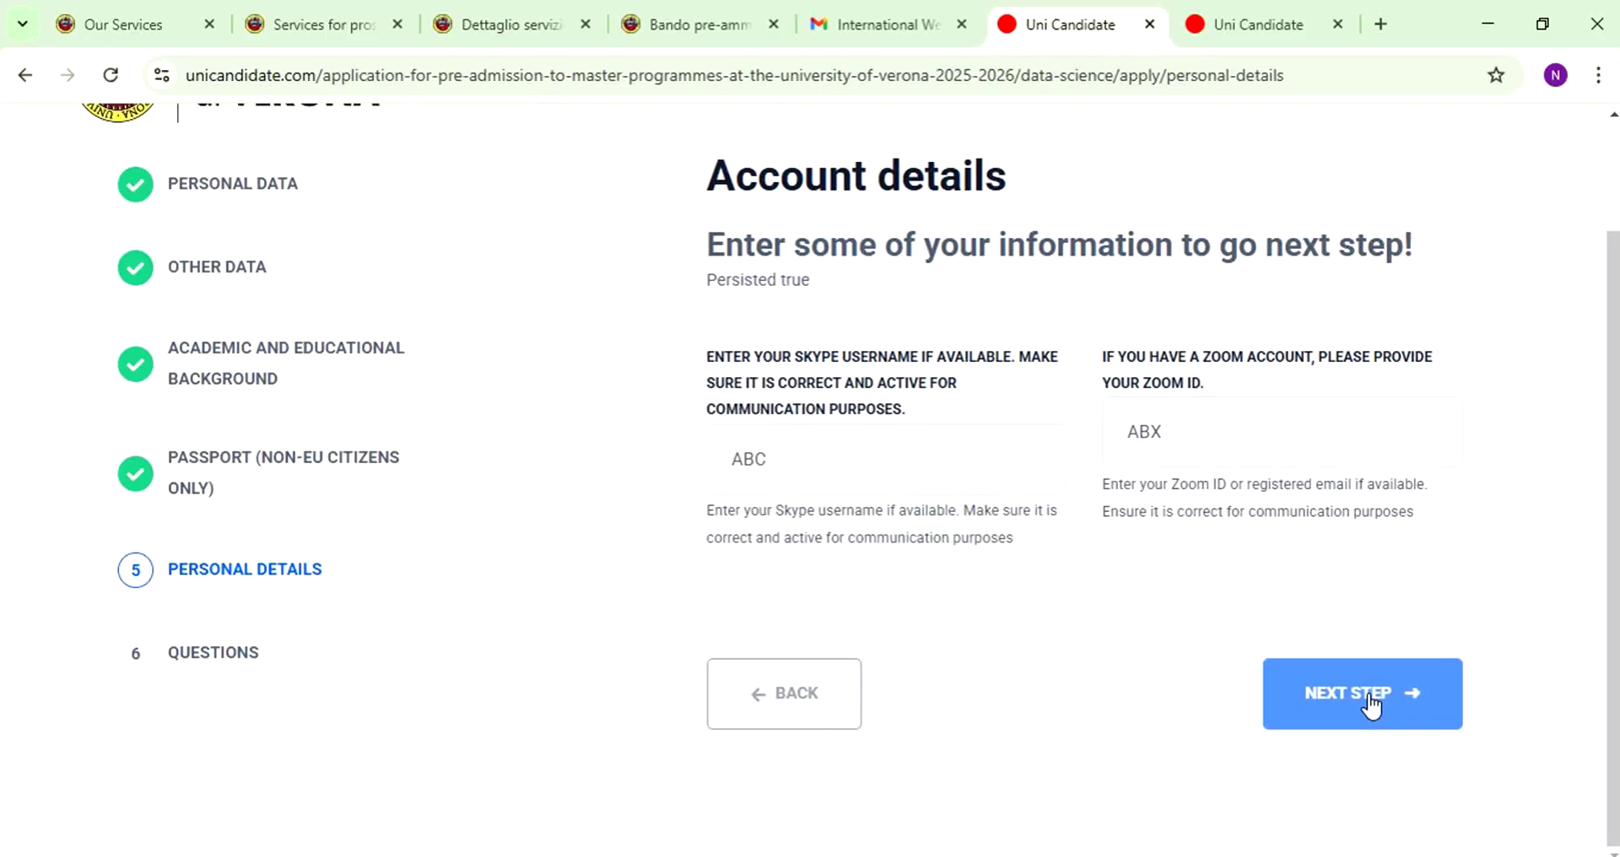
# - Continue from the account details to the Questions step and read question 1/11
pyautogui.click(1372, 702)
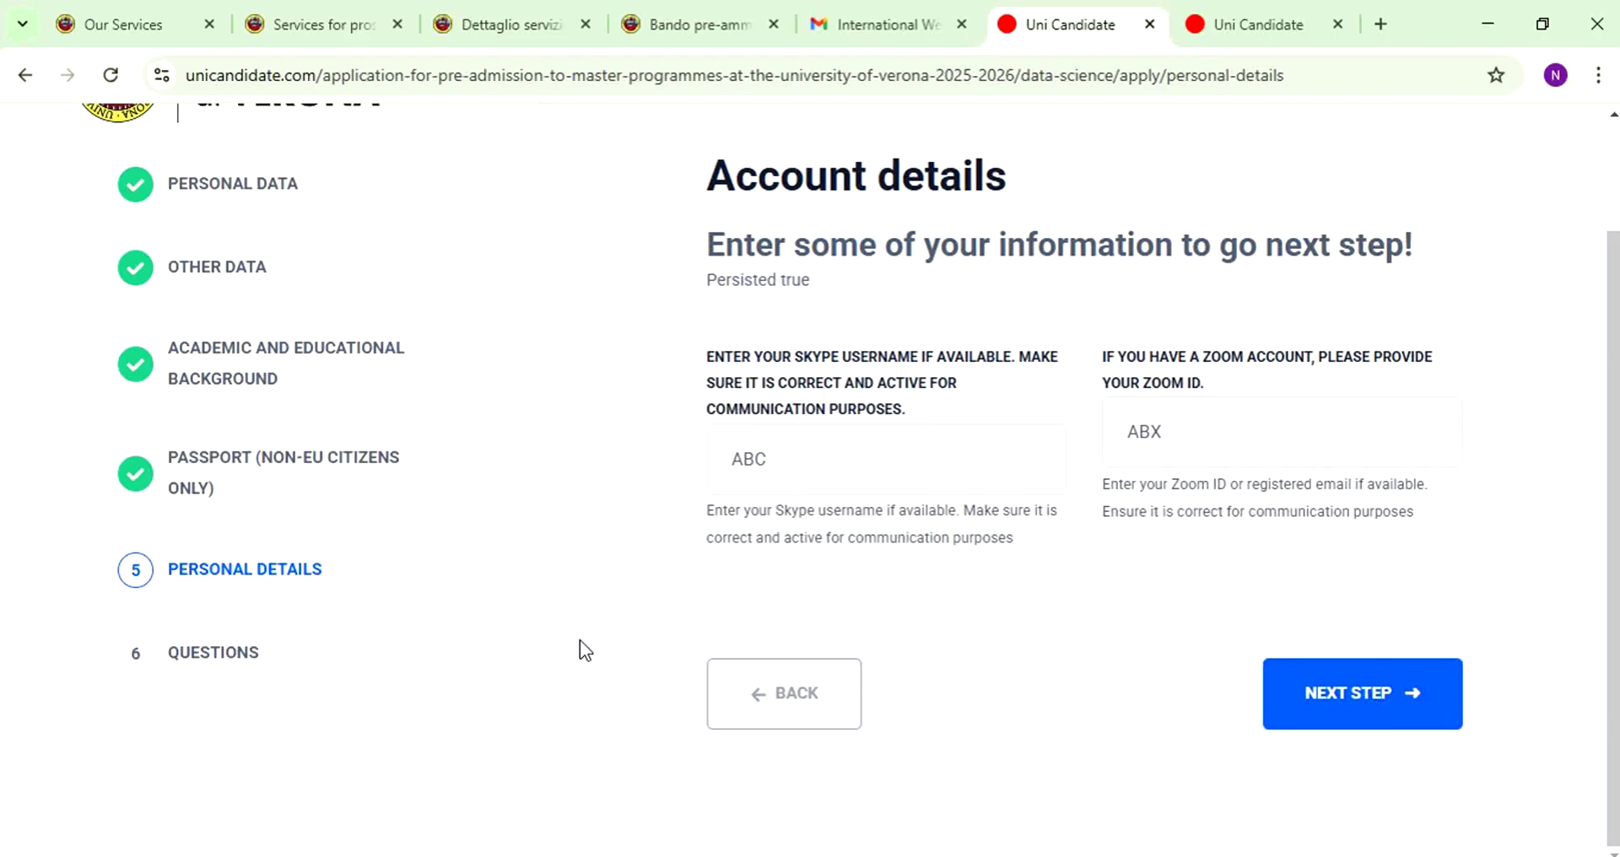
pyautogui.scroll(-2, 1025, 600)
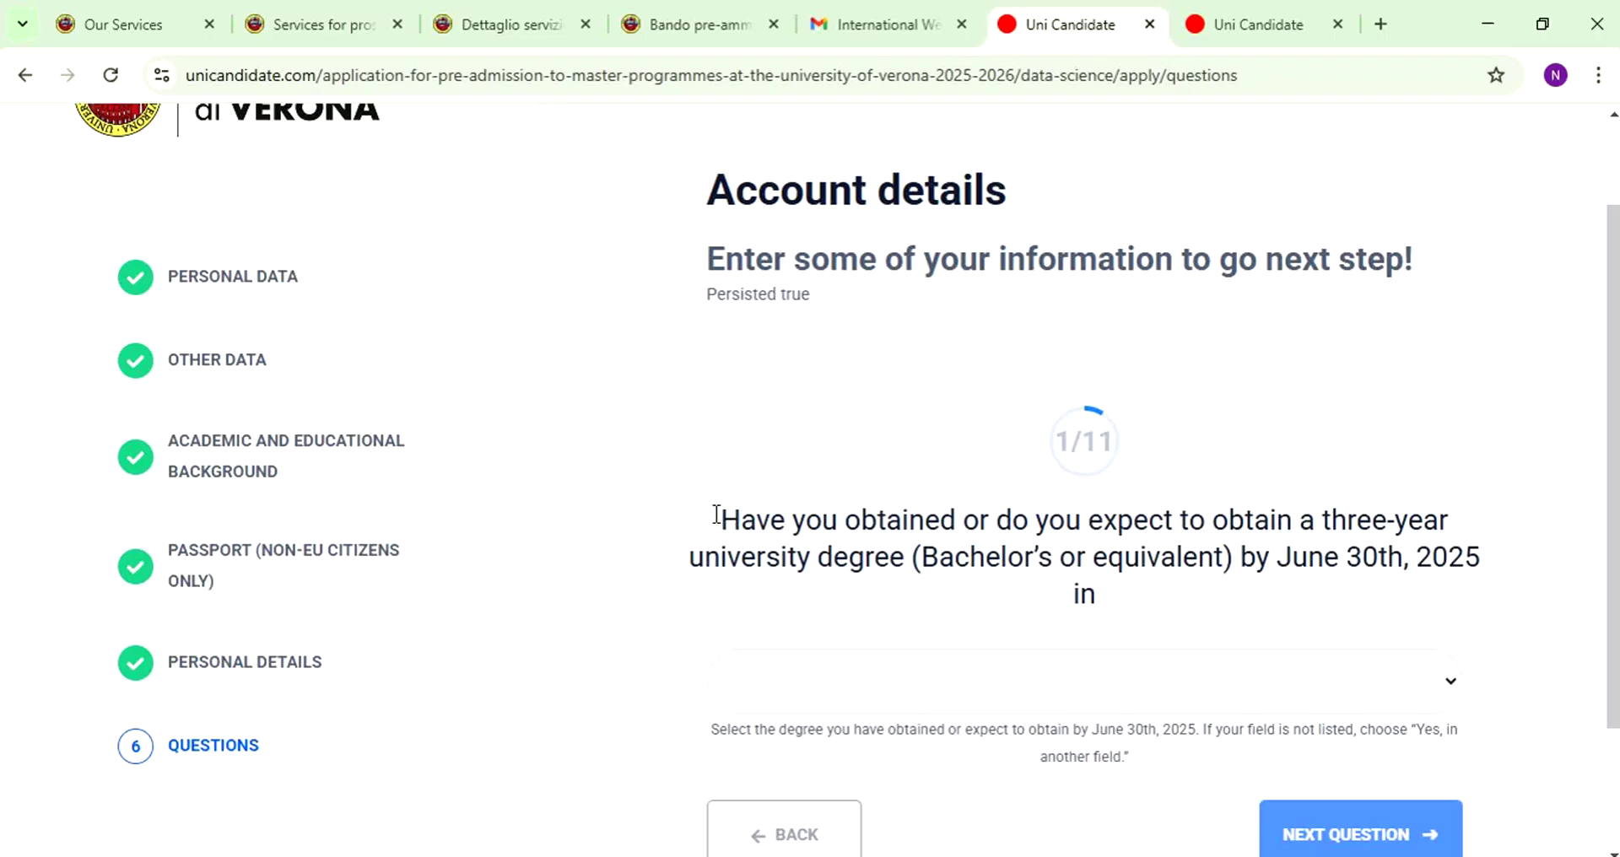
pyautogui.moveTo(729, 529); pyautogui.dragTo(1495, 553)
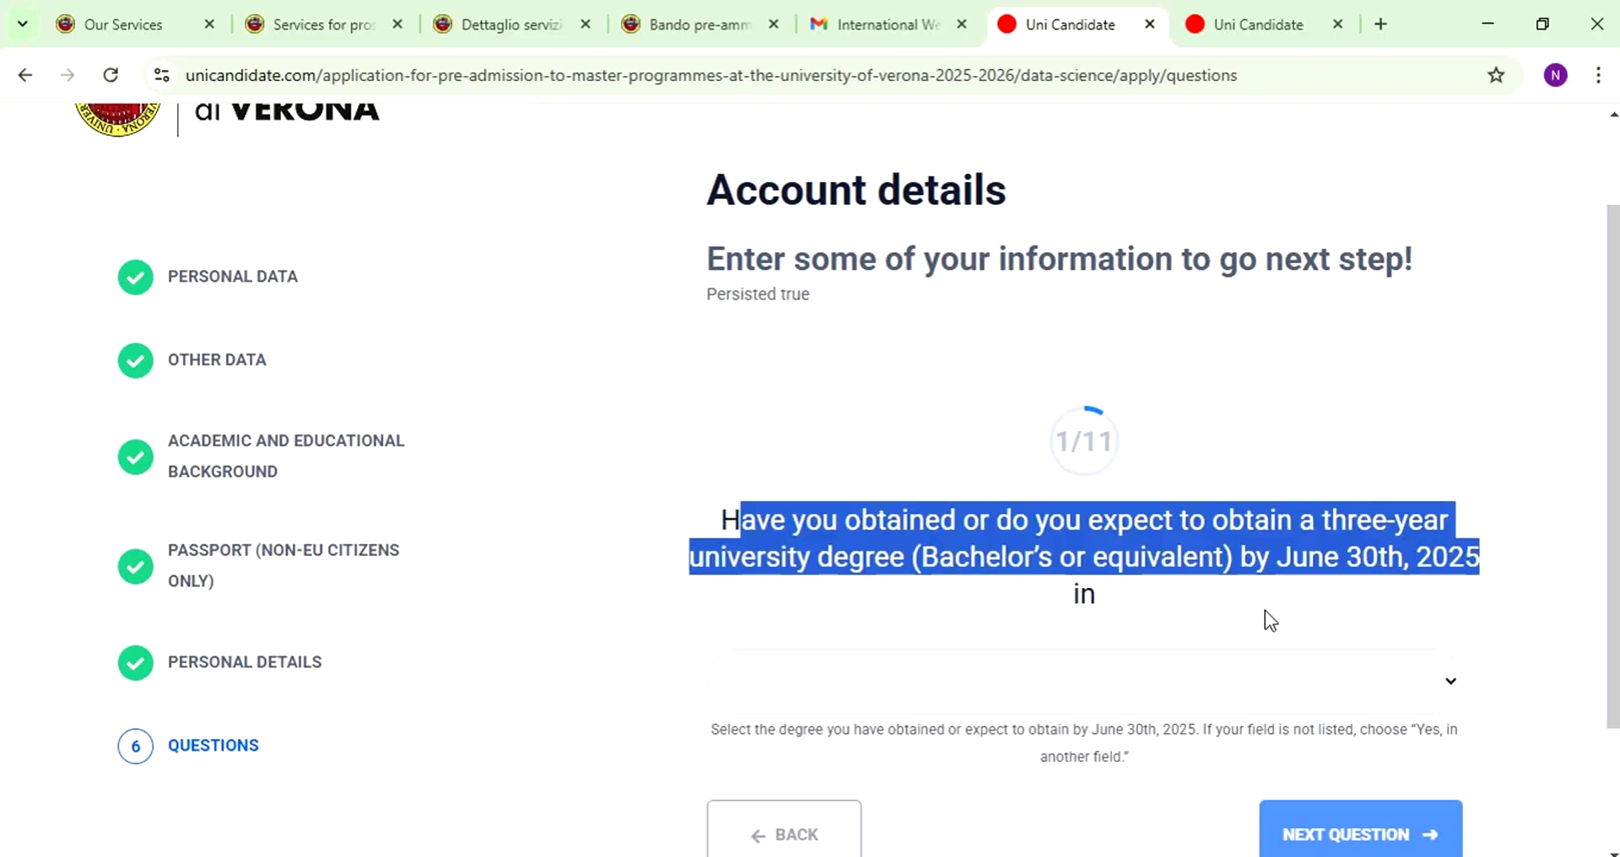
pyautogui.click(1199, 618)
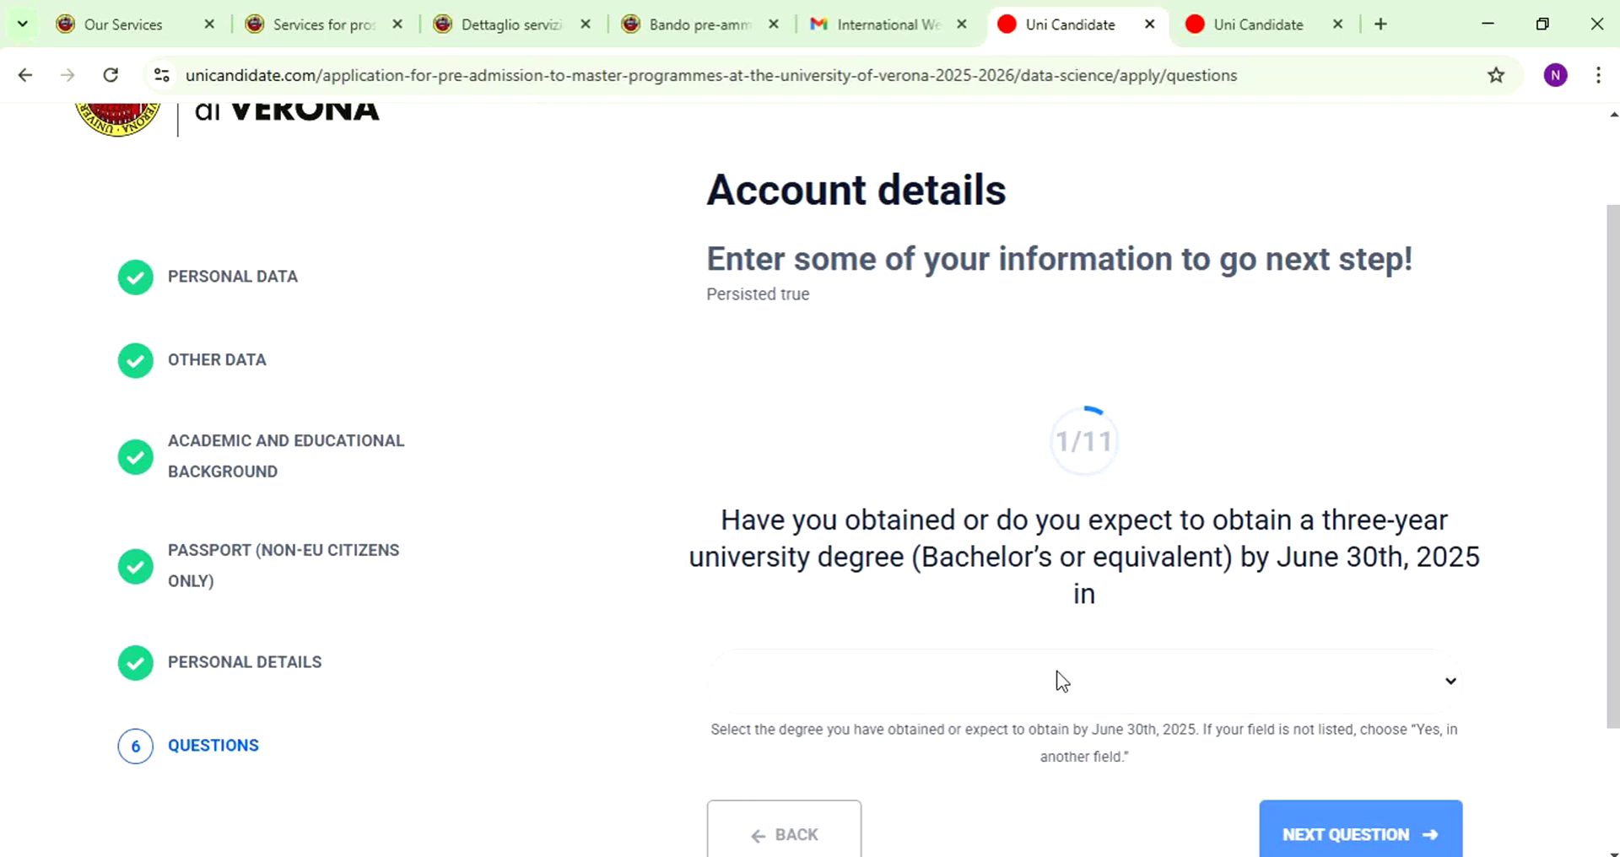
# - Choose Engineering as the bachelor's degree field for question 1/11
pyautogui.scroll(-2, 1070, 658)
pyautogui.click(1140, 535)
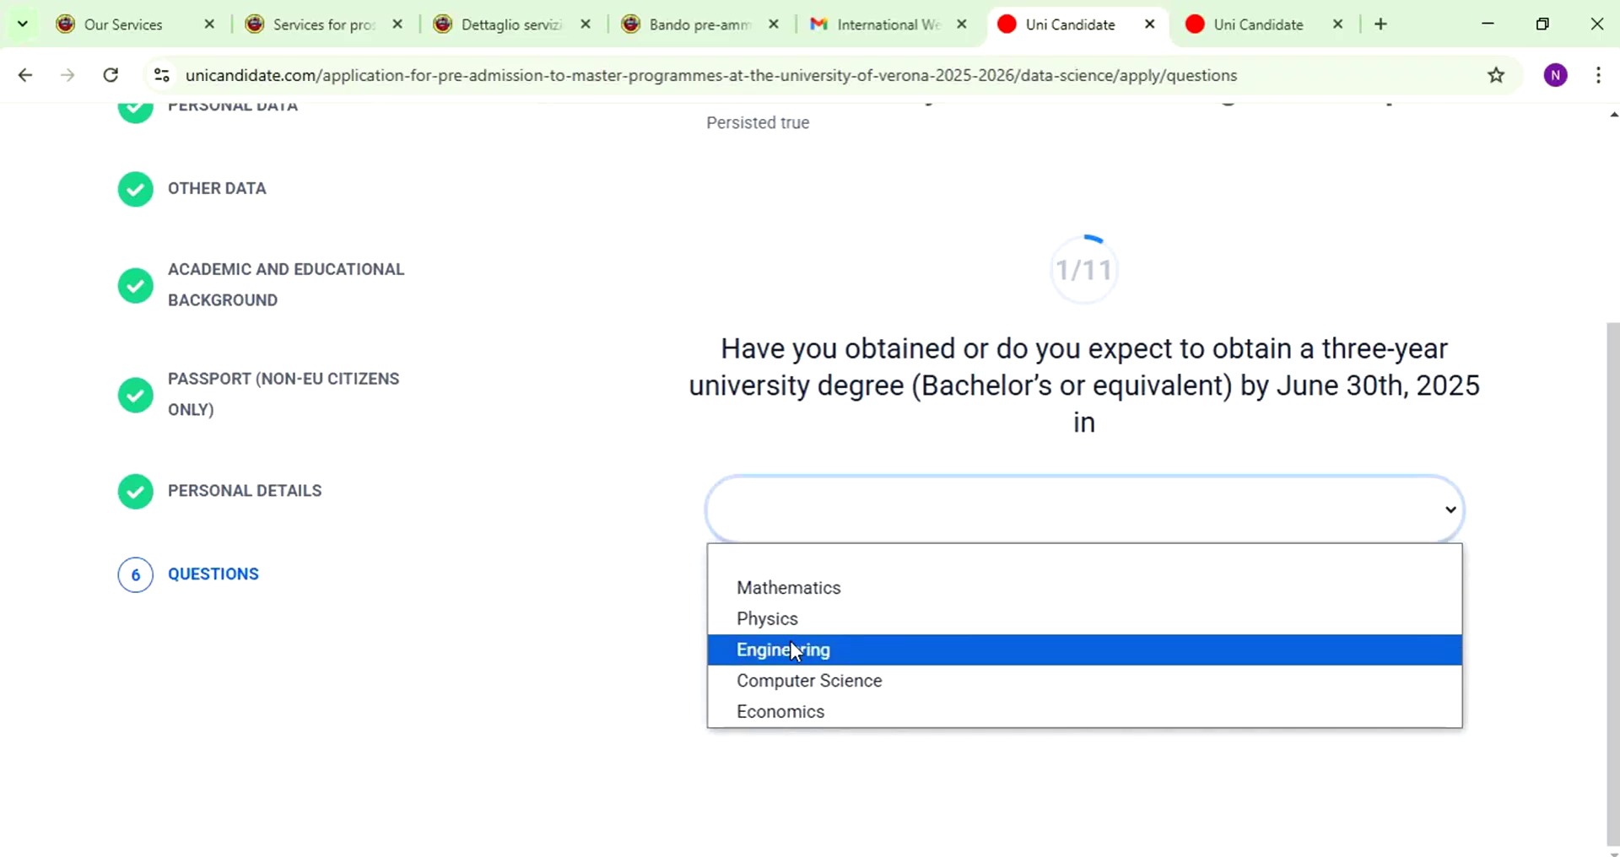
pyautogui.click(841, 650)
# - Describe the bachelor degree as 'BS in Electrical Engineering' in question 2/11
pyautogui.click(1401, 685)
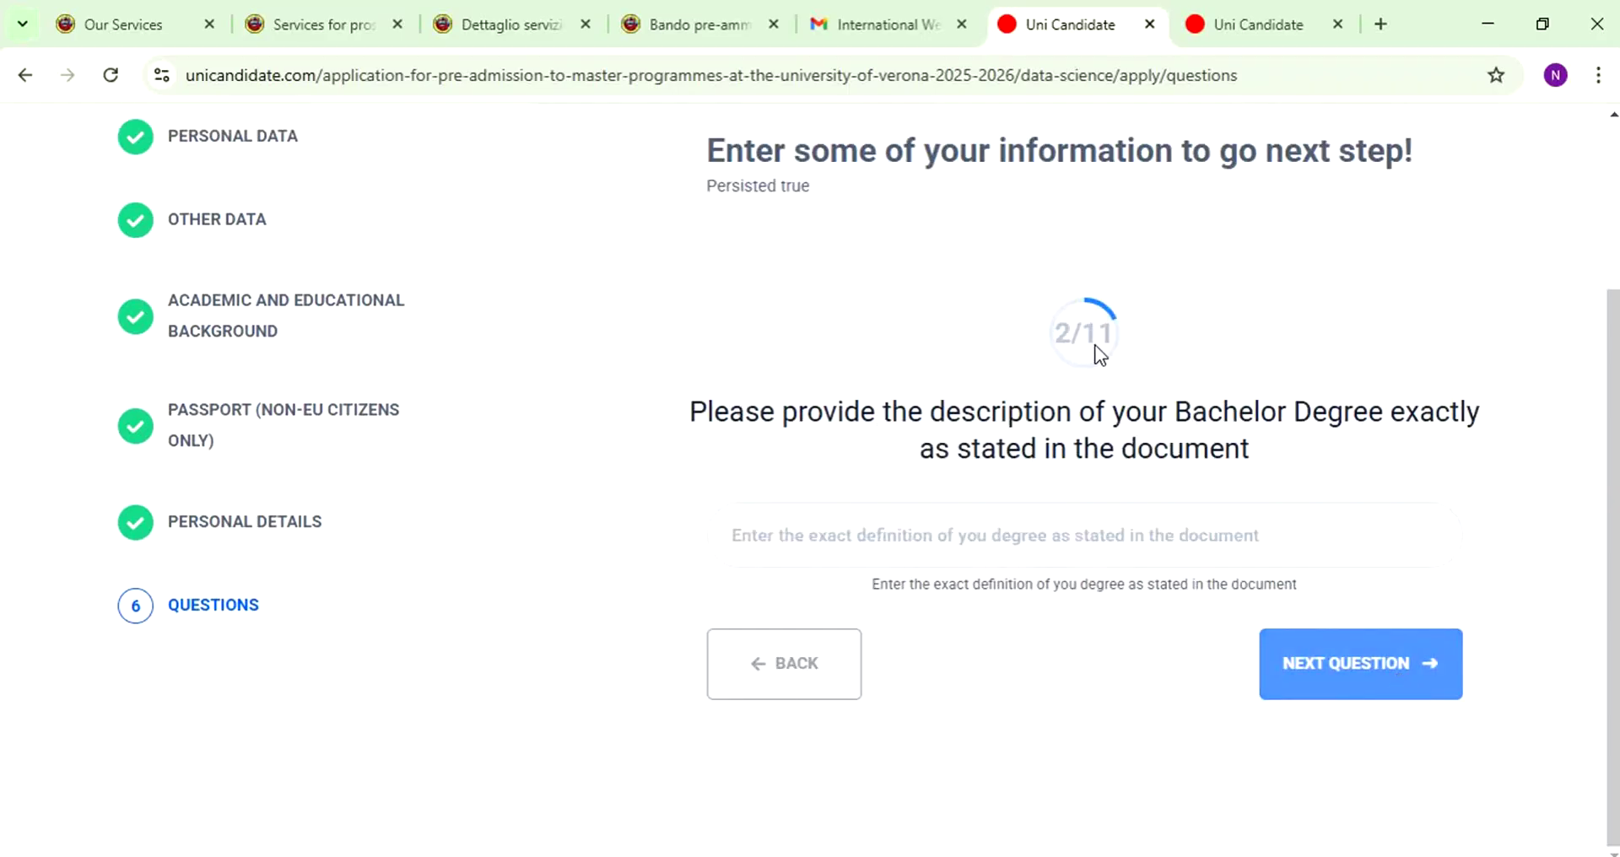
pyautogui.moveTo(690, 420); pyautogui.dragTo(1246, 448)
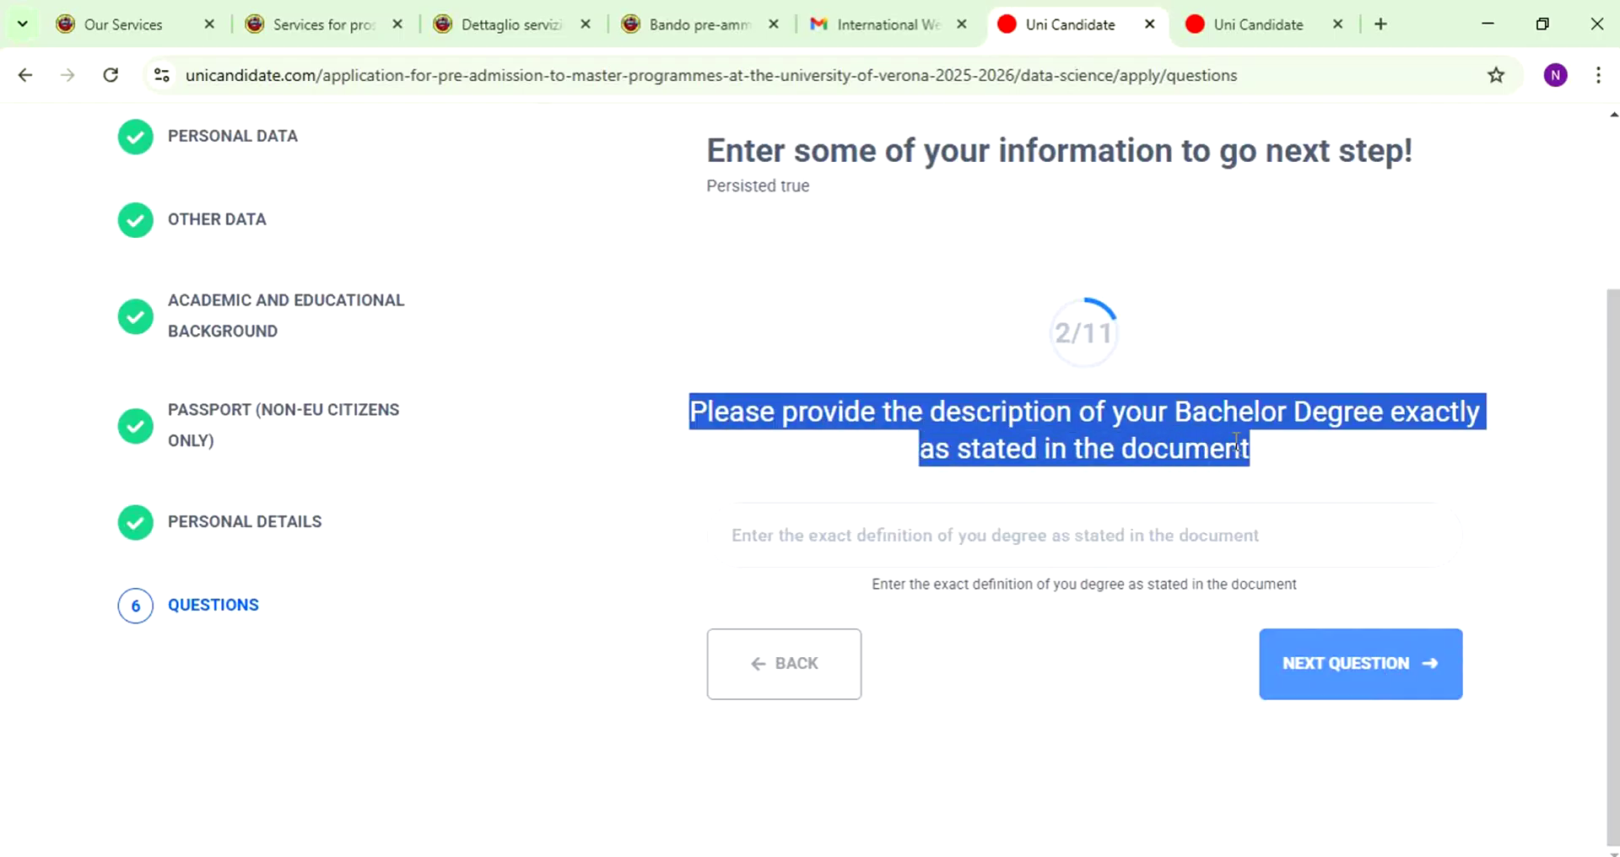
pyautogui.click(1079, 534)
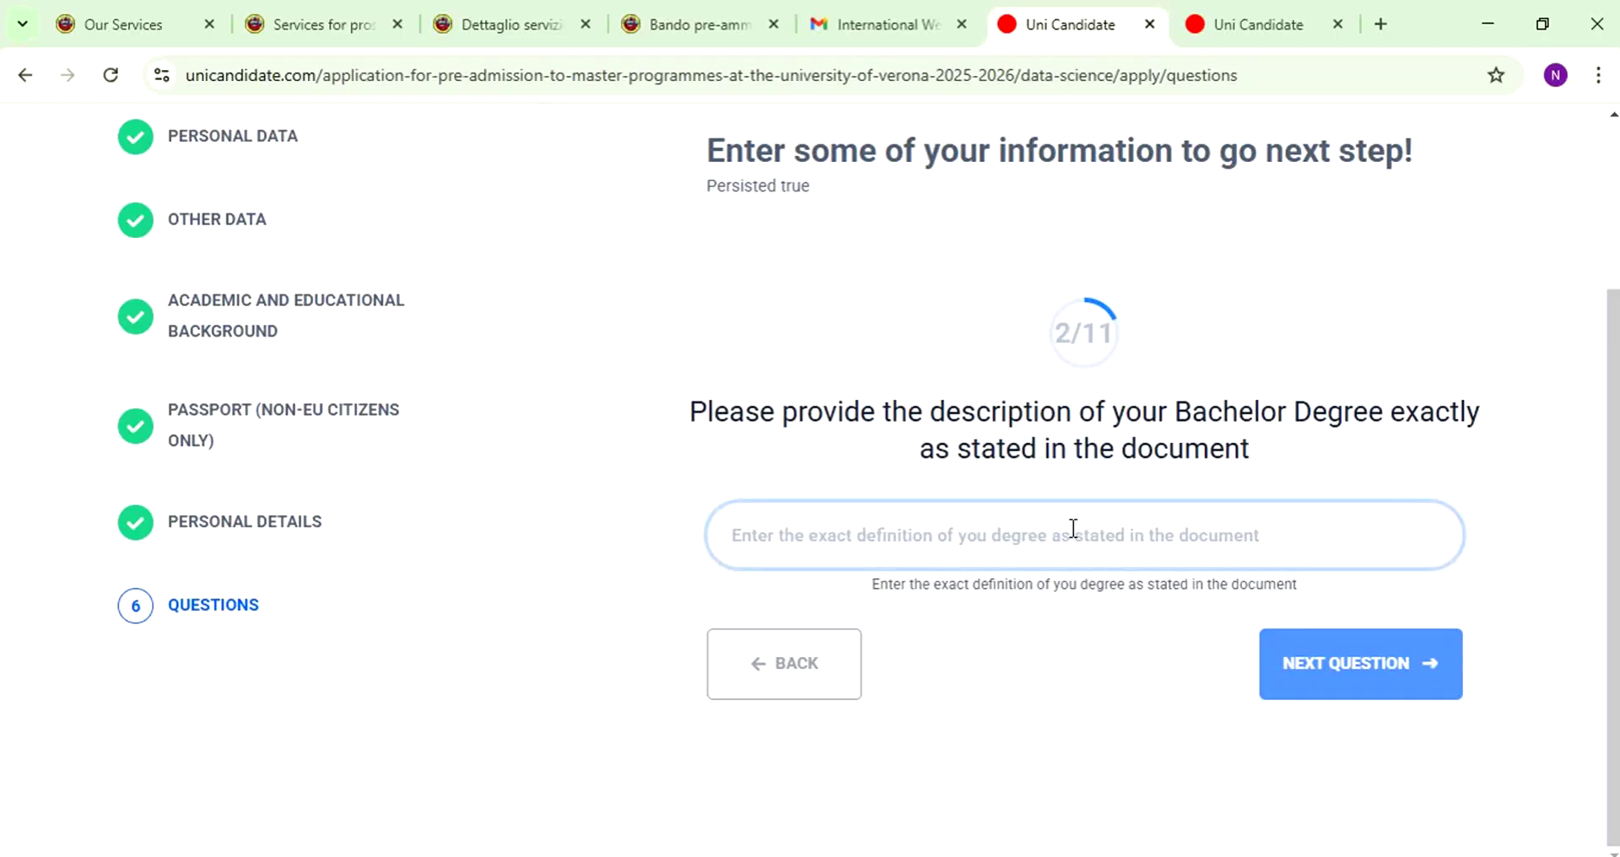
pyautogui.write('BS in ')
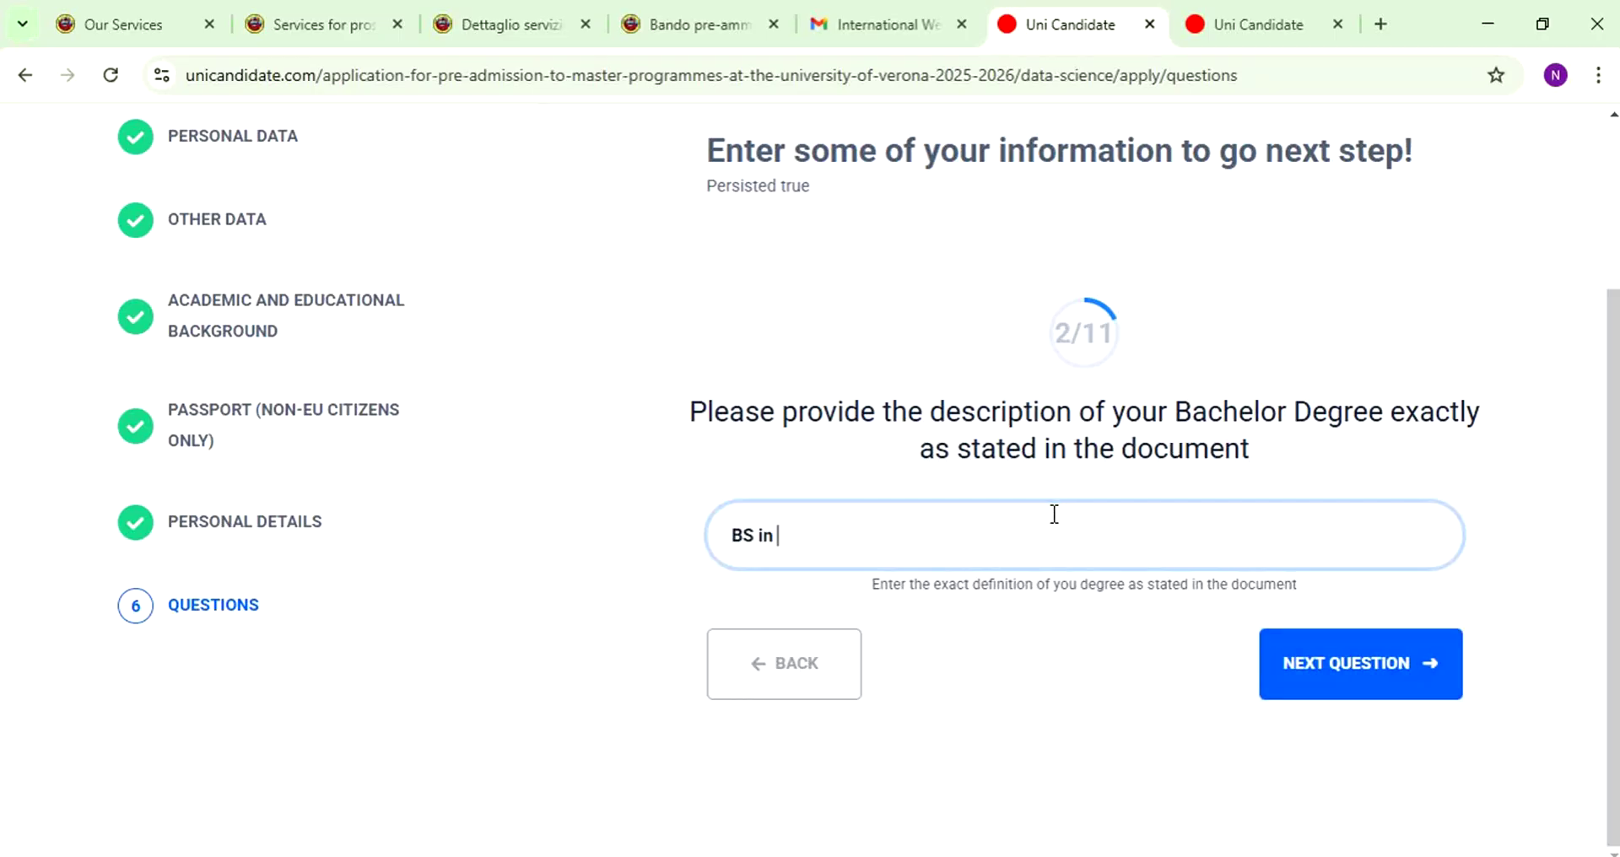
pyautogui.write('Electrical Engineering')
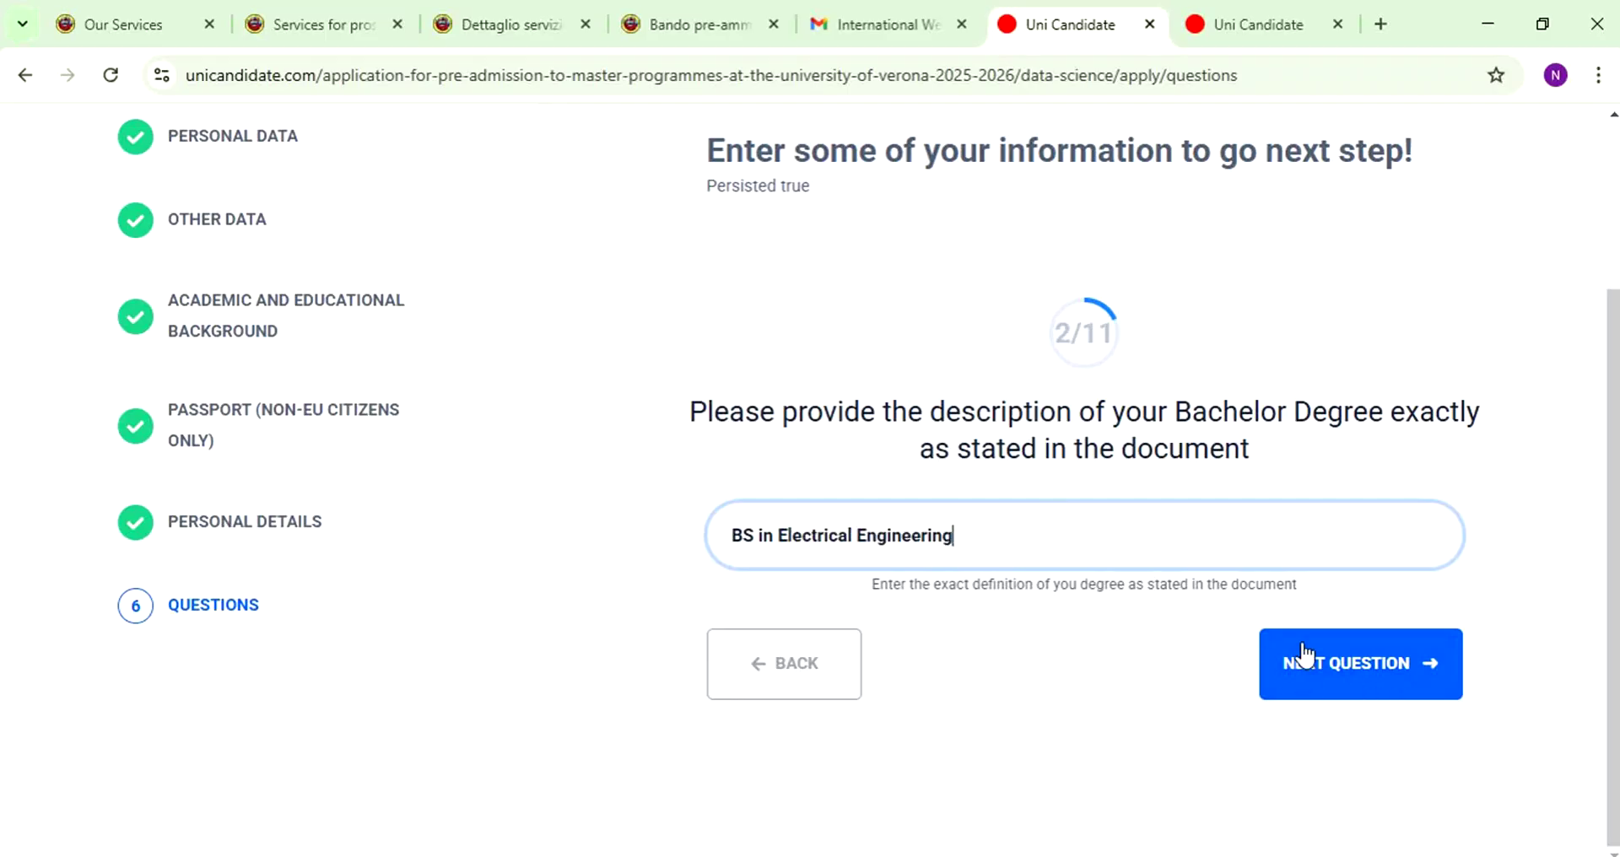
pyautogui.moveTo(872, 585); pyautogui.dragTo(1249, 593)
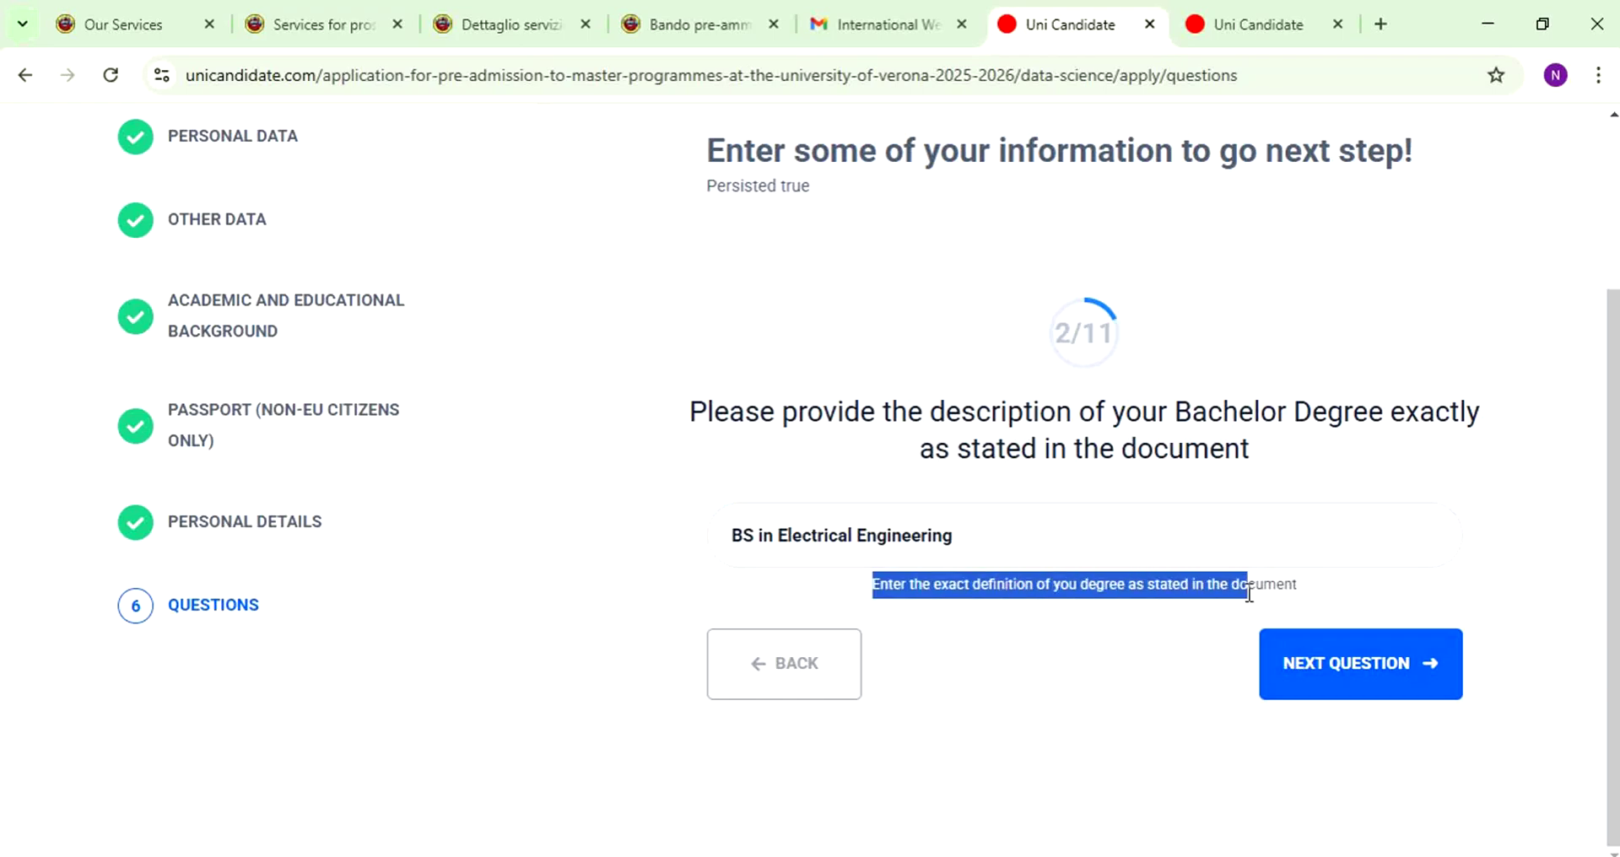
pyautogui.click(1347, 661)
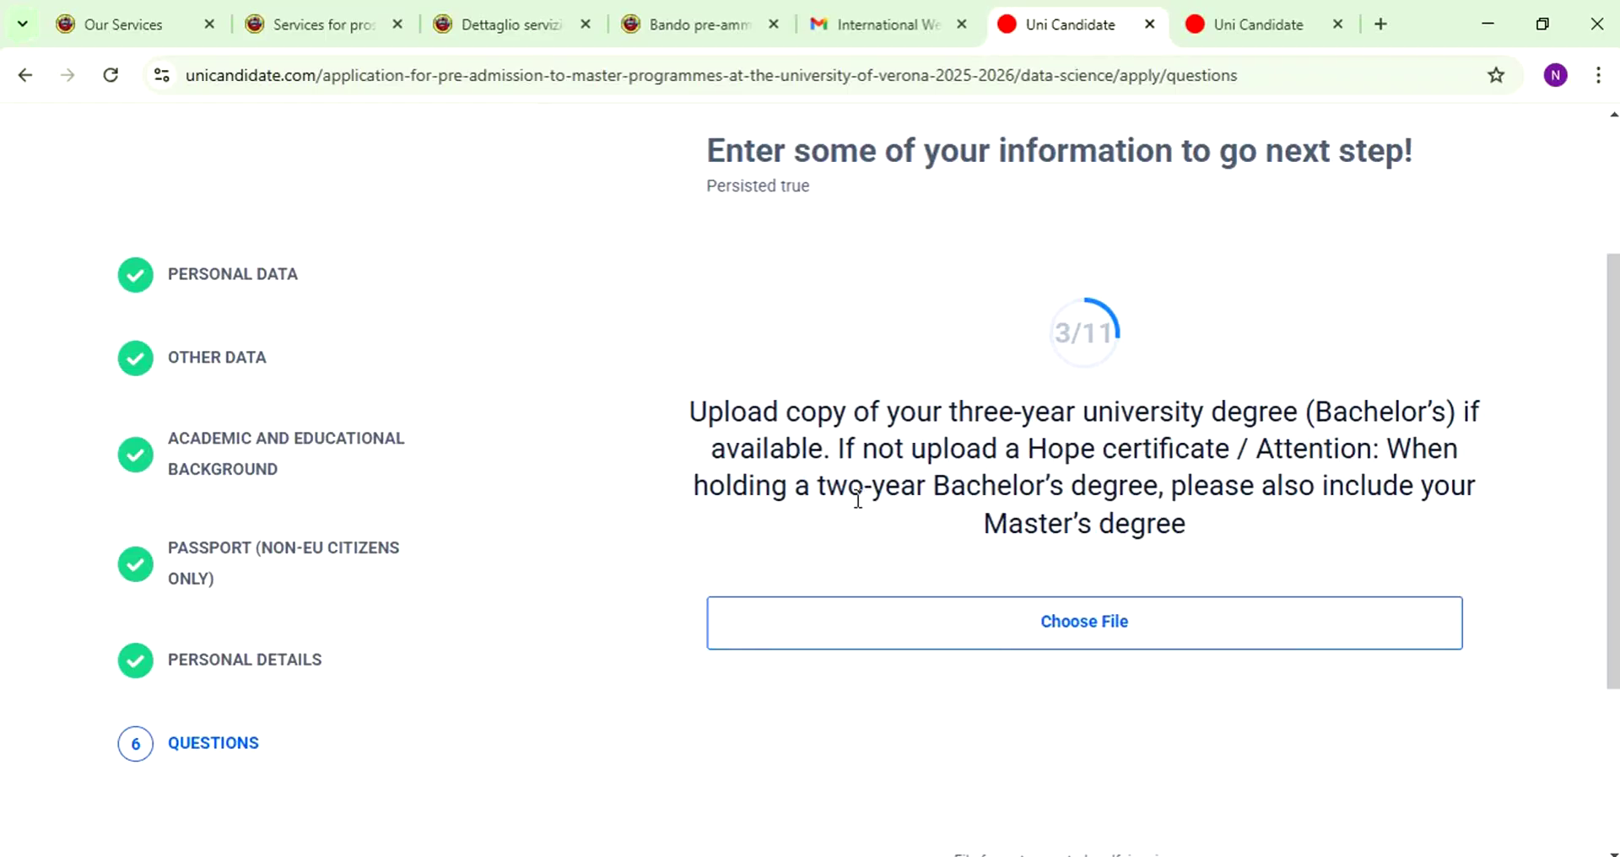
# - Skip the Bachelor's degree copy upload without attaching a file
pyautogui.moveTo(796, 487); pyautogui.dragTo(1196, 487)
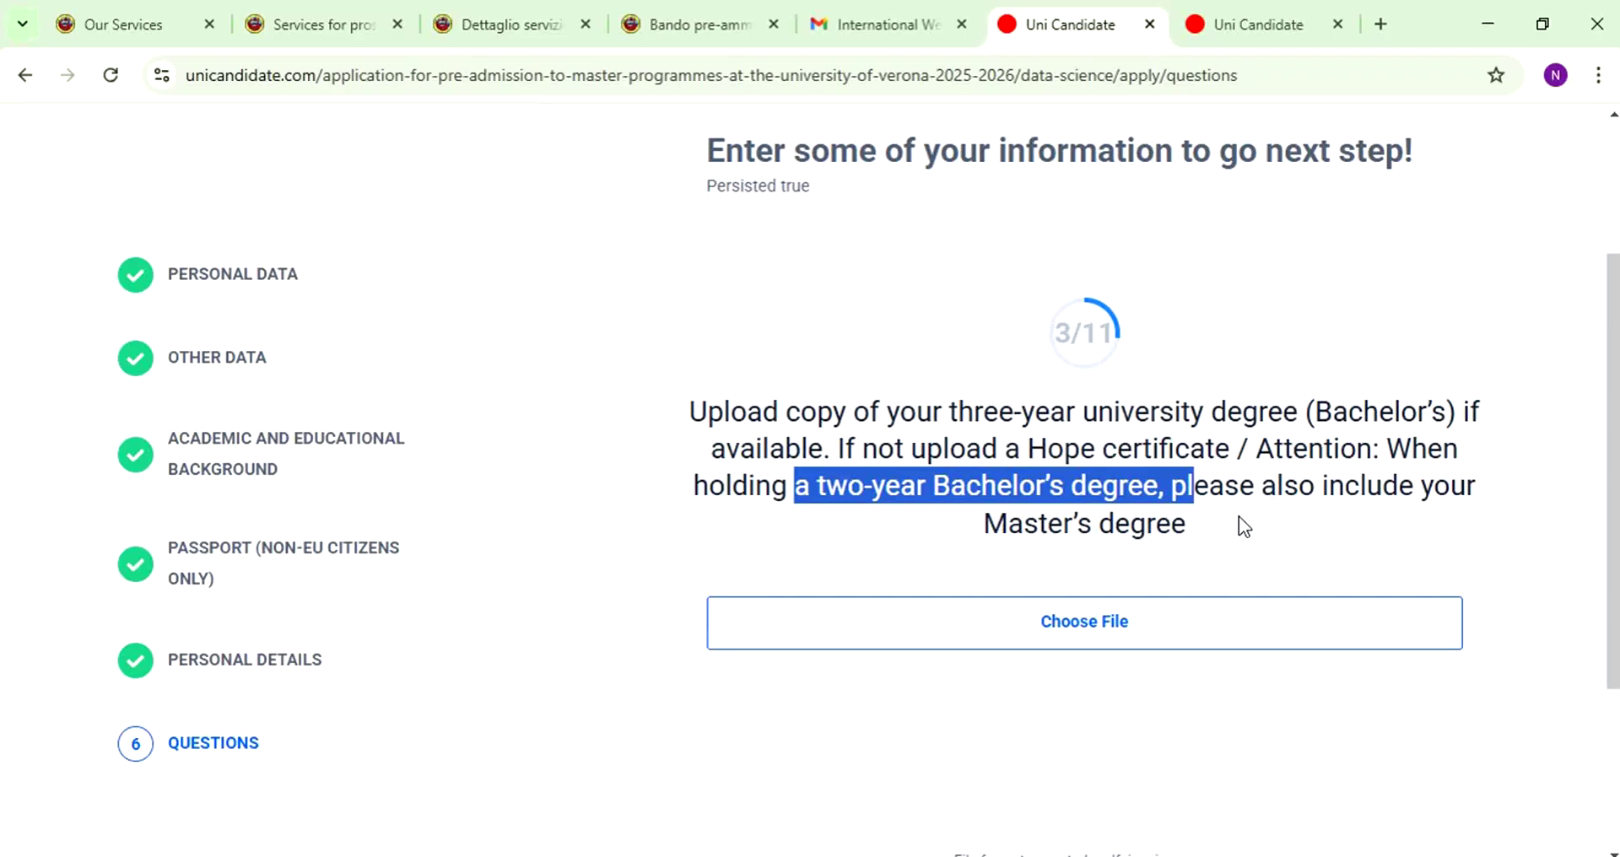
pyautogui.click(1091, 624)
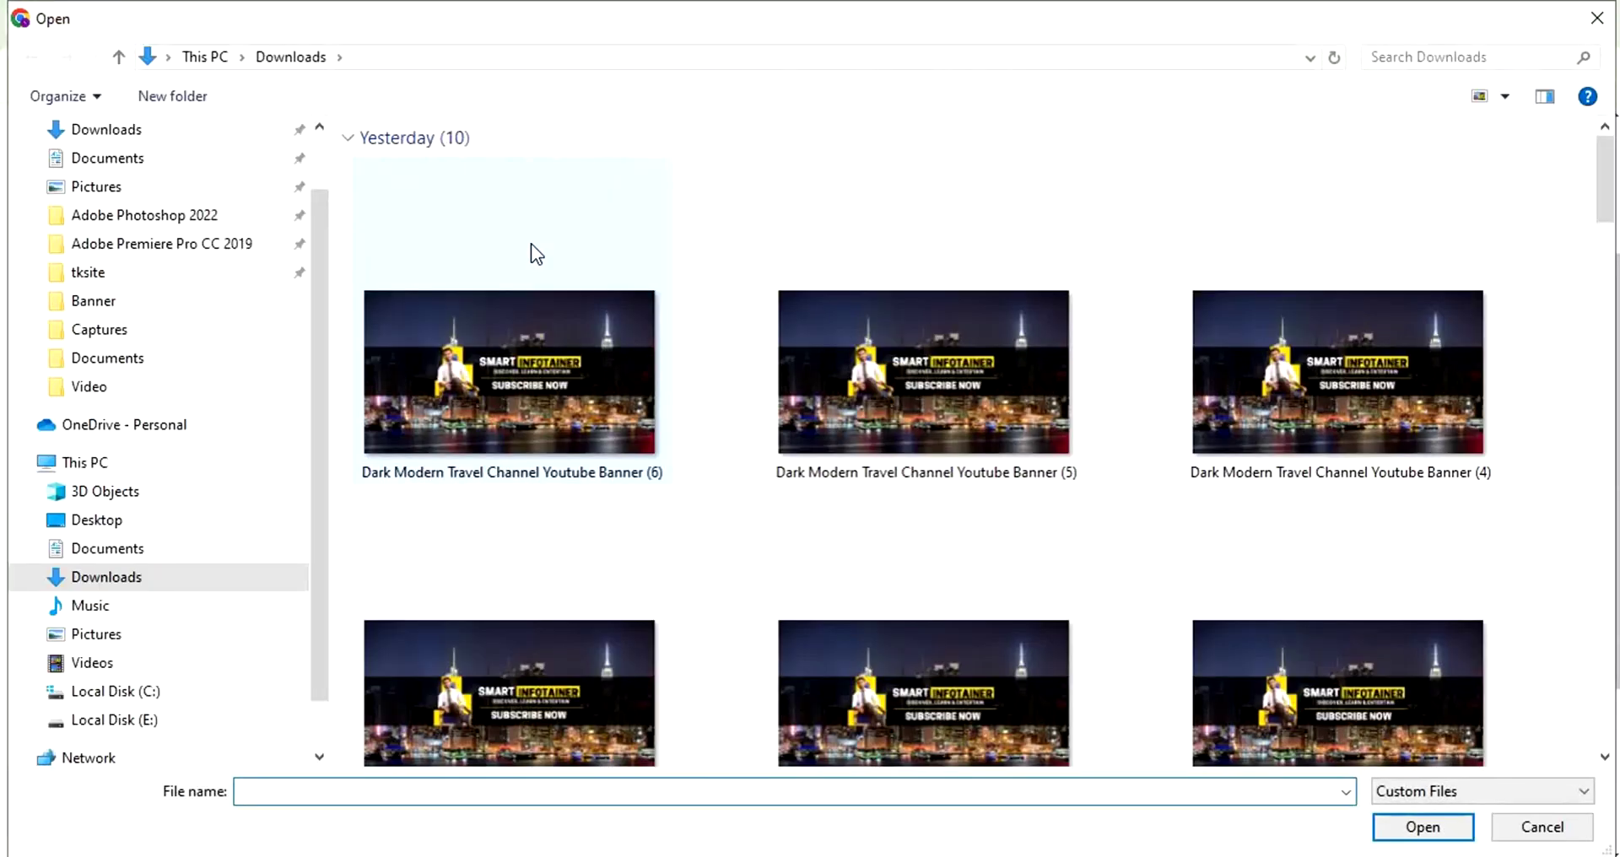
pyautogui.press('Escape')
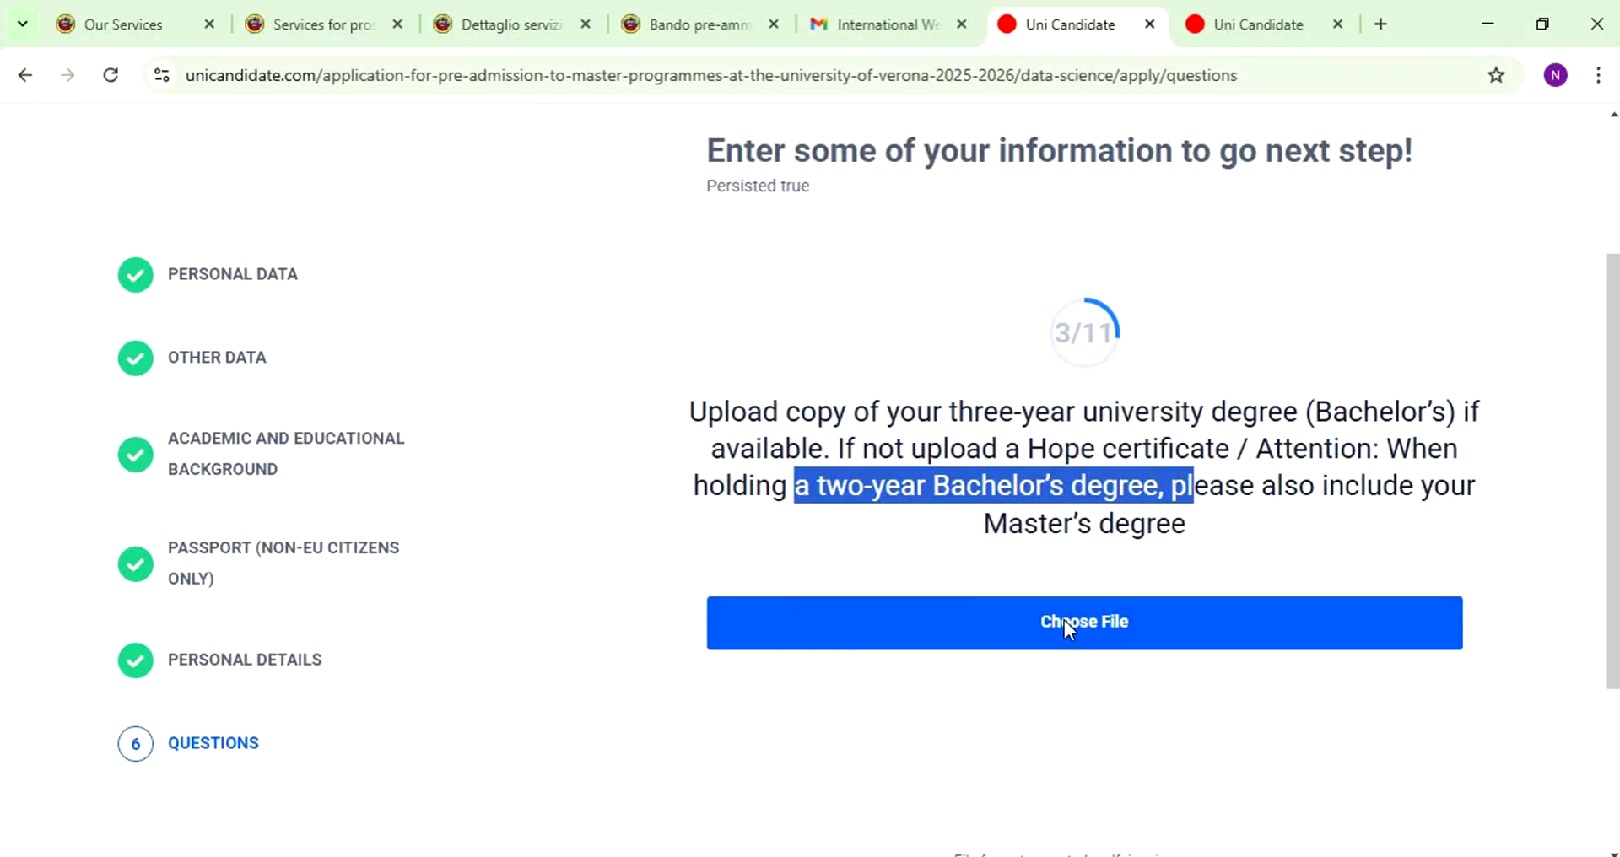
pyautogui.click(1074, 439)
pyautogui.scroll(-4, 1249, 358)
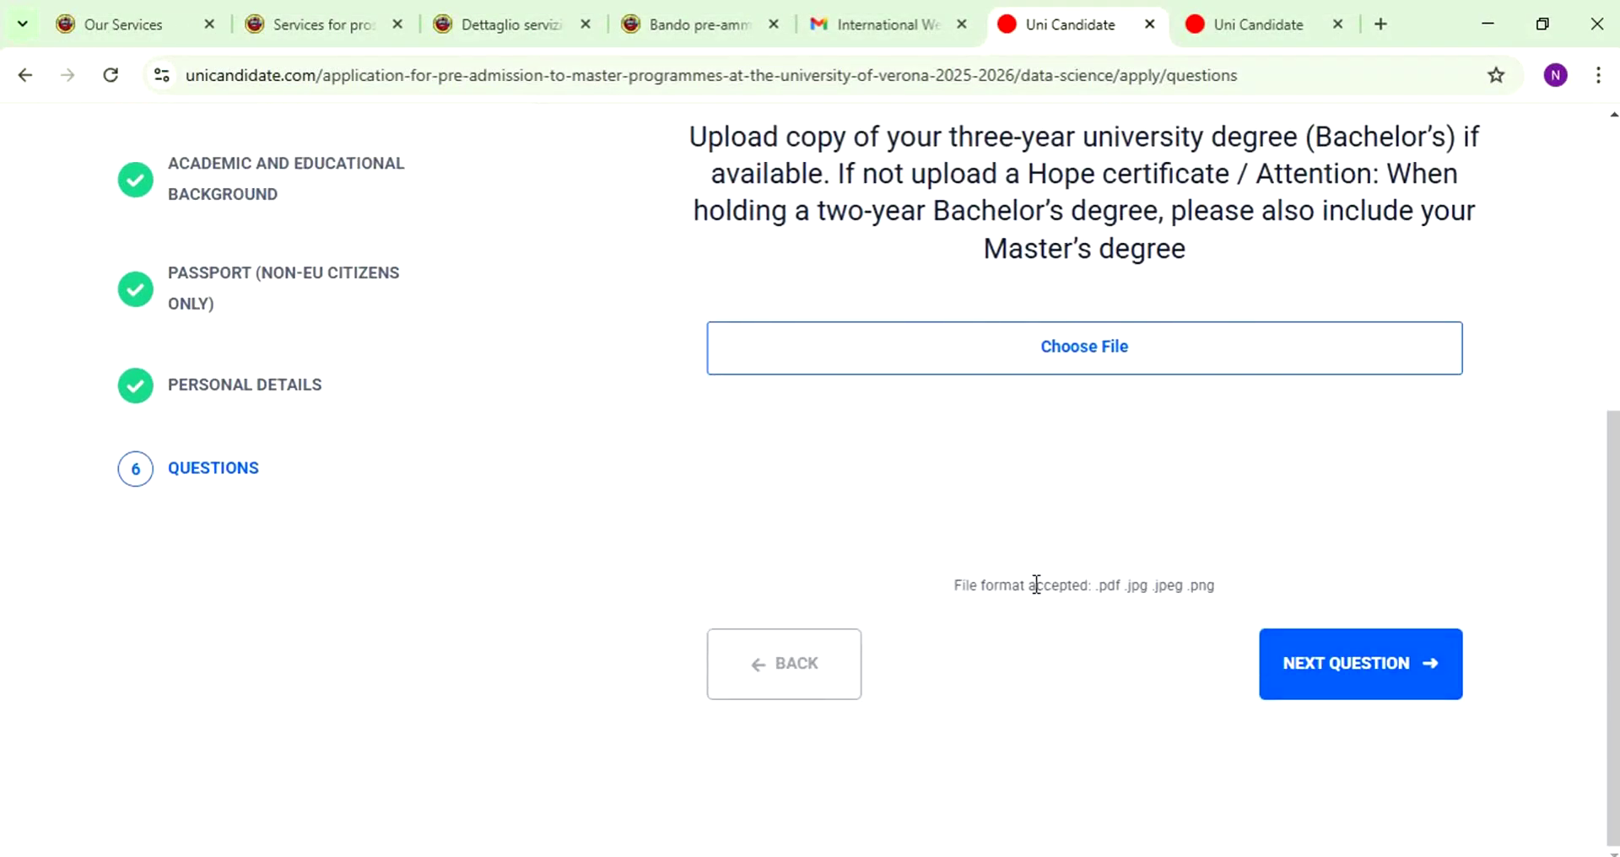
pyautogui.click(1268, 684)
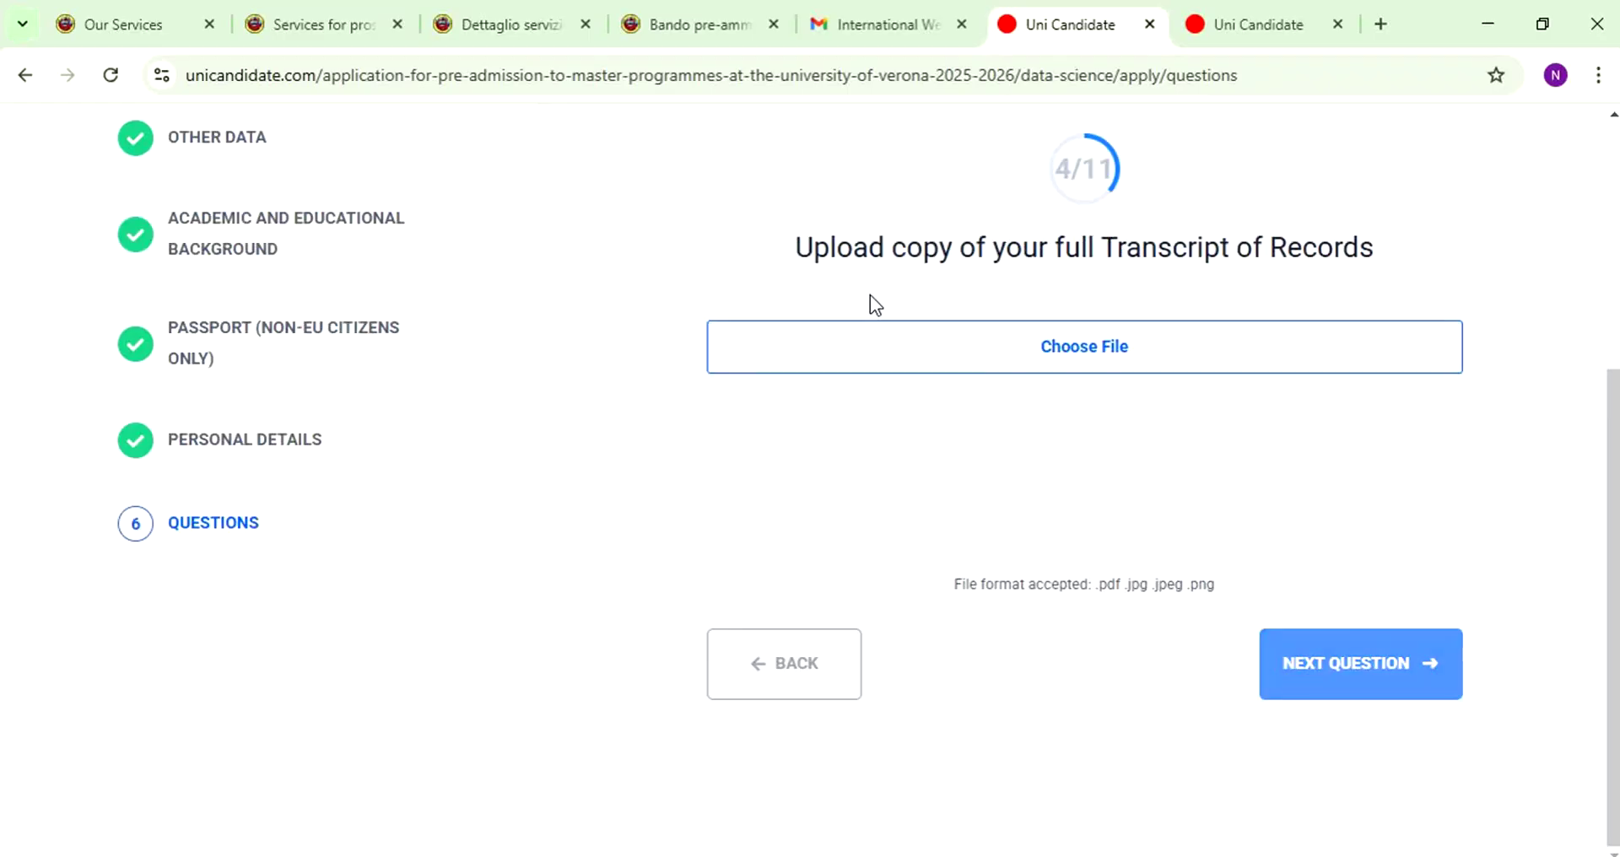
# - Attach a file from Downloads as the Transcript of Records
pyautogui.tripleClick(959, 239)
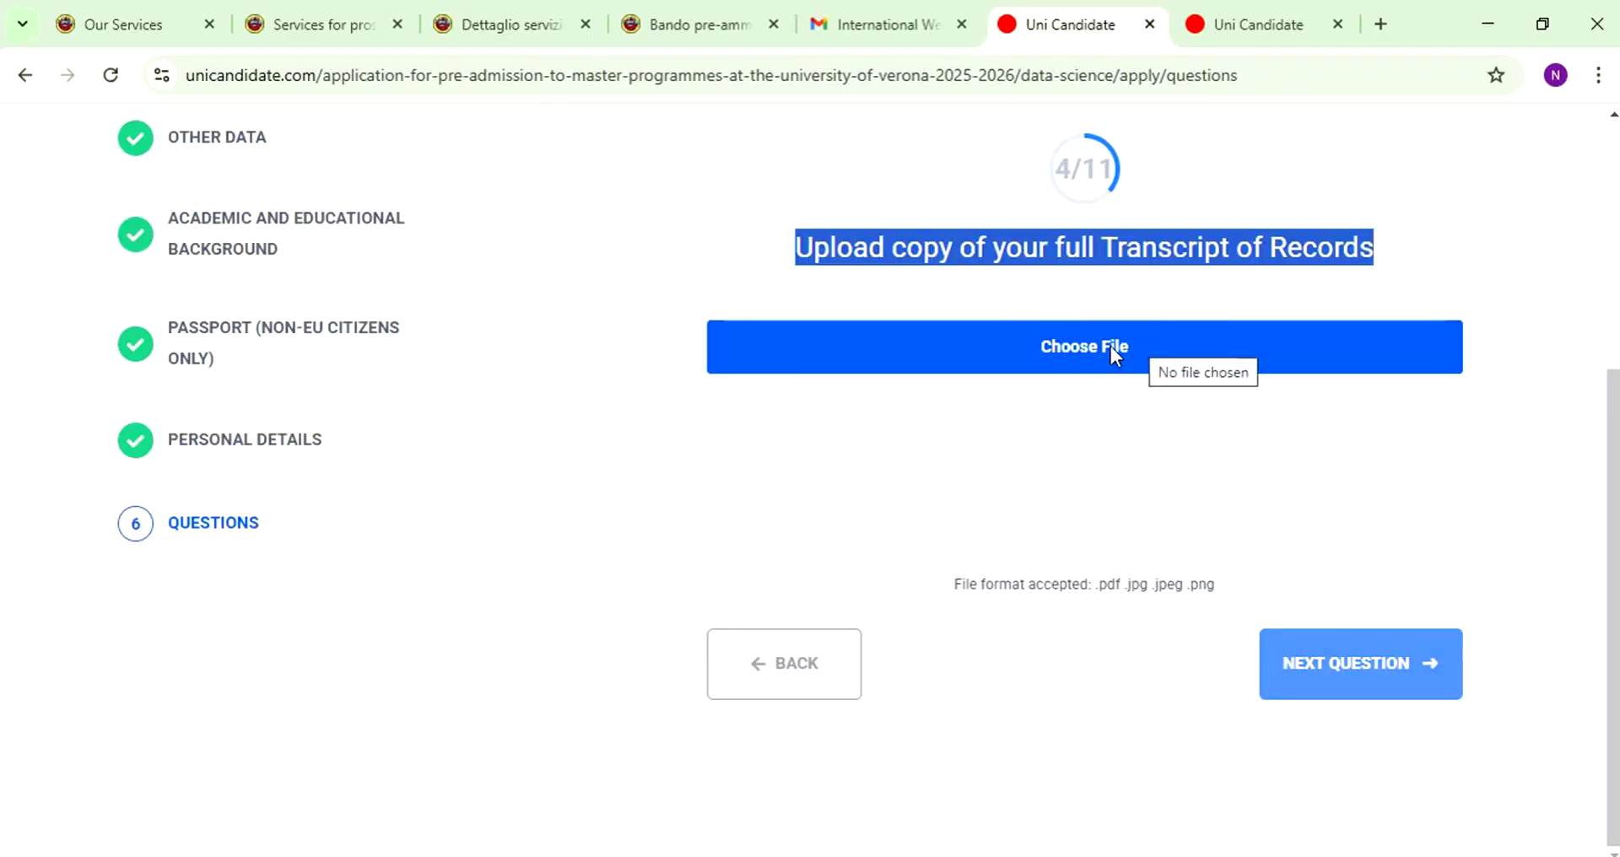
pyautogui.click(1111, 346)
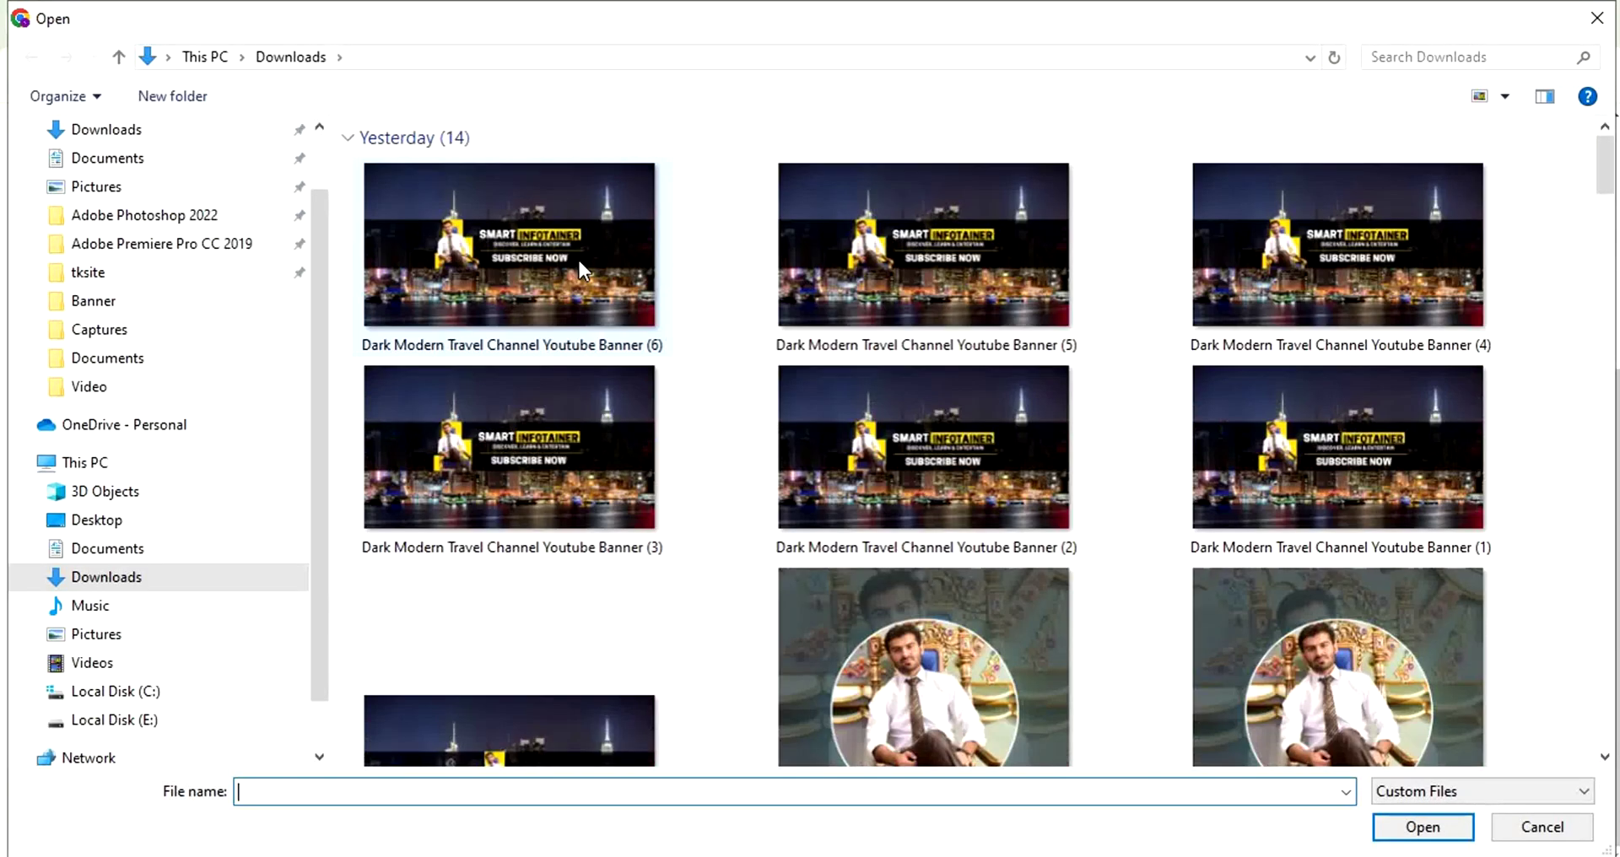
pyautogui.doubleClick(579, 259)
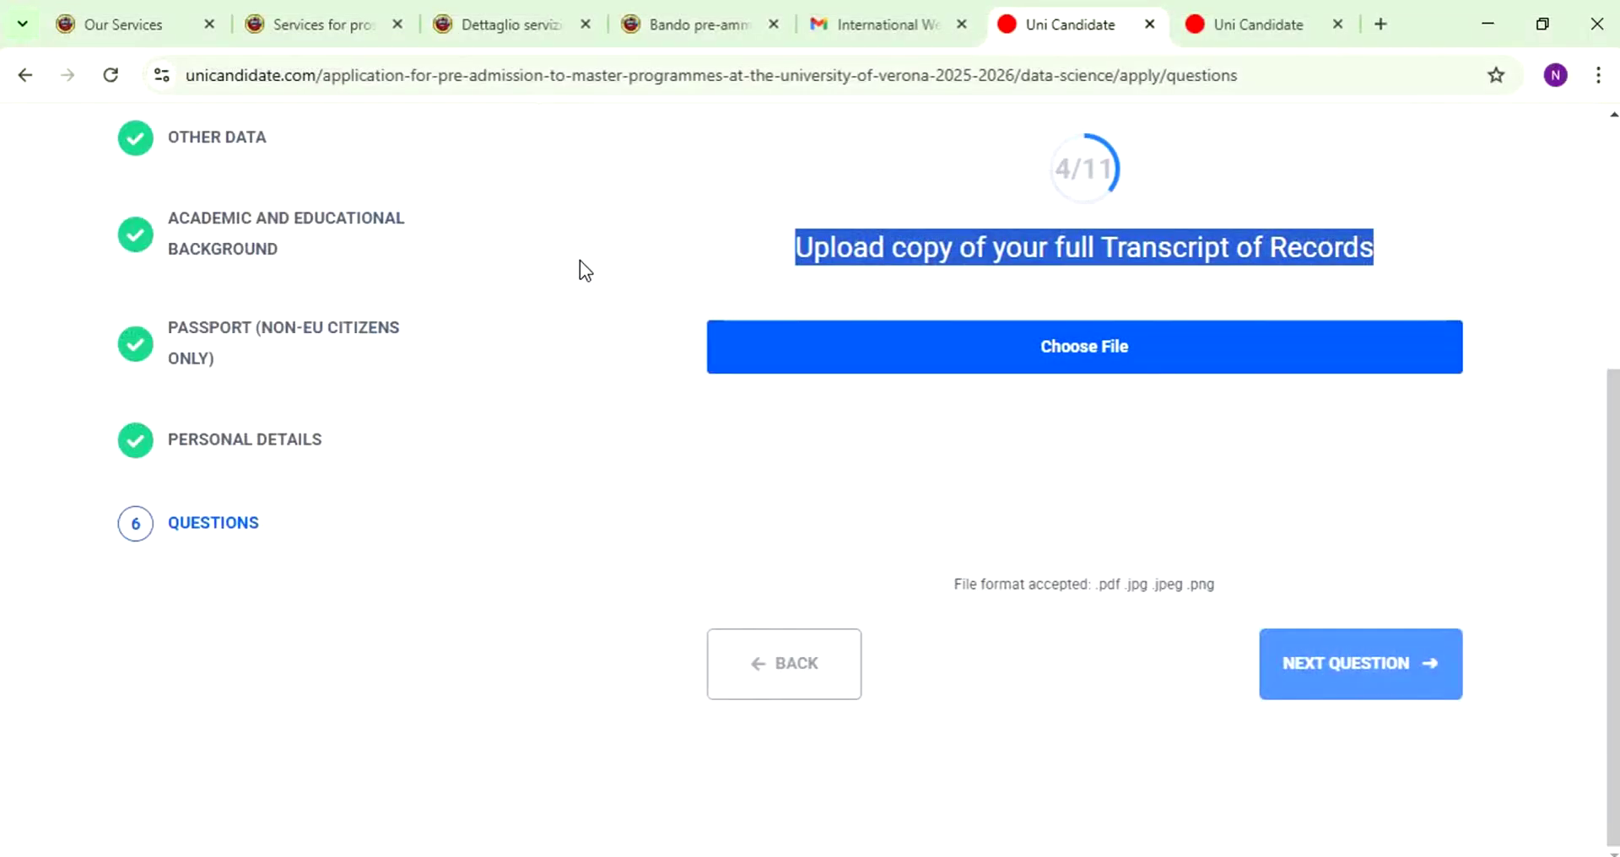
pyautogui.click(1381, 666)
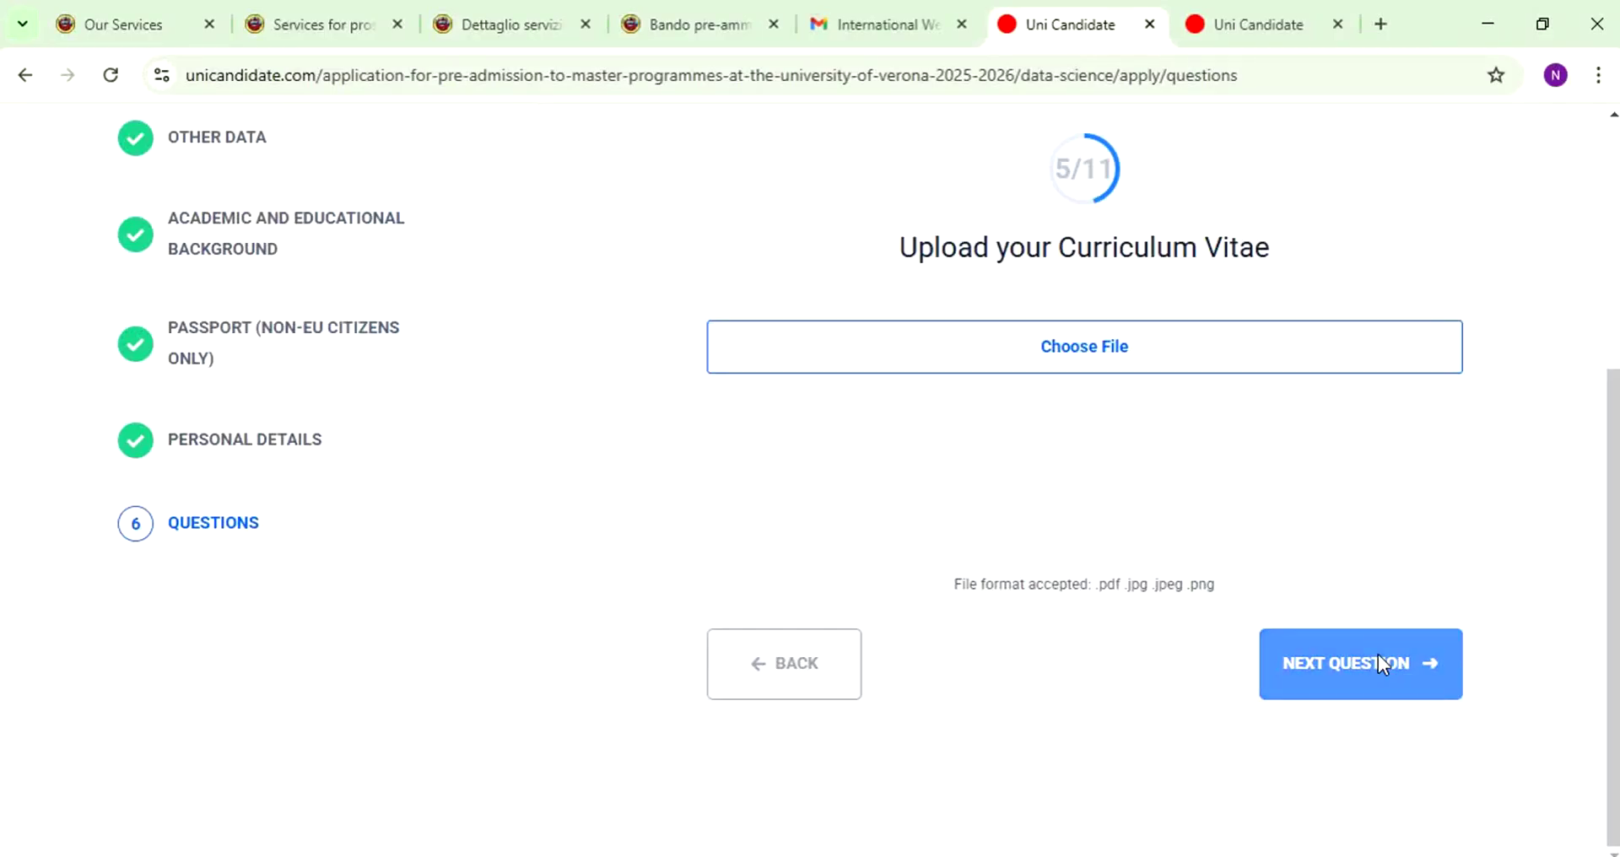
# - Attach a file as the Curriculum Vitae and skip the optional educational document
pyautogui.click(1067, 347)
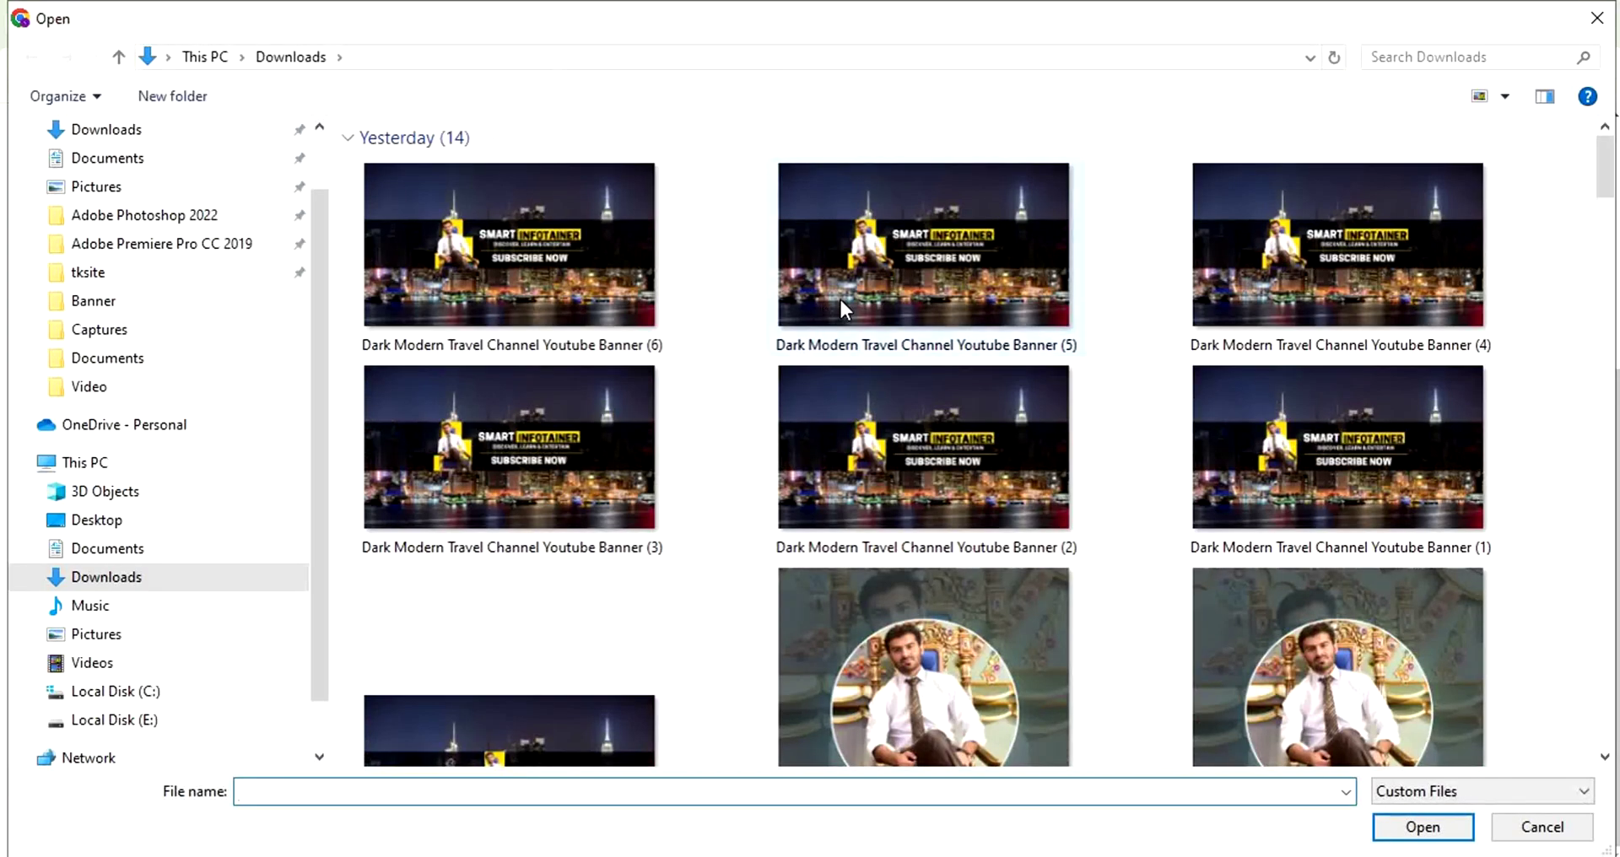
pyautogui.doubleClick(841, 301)
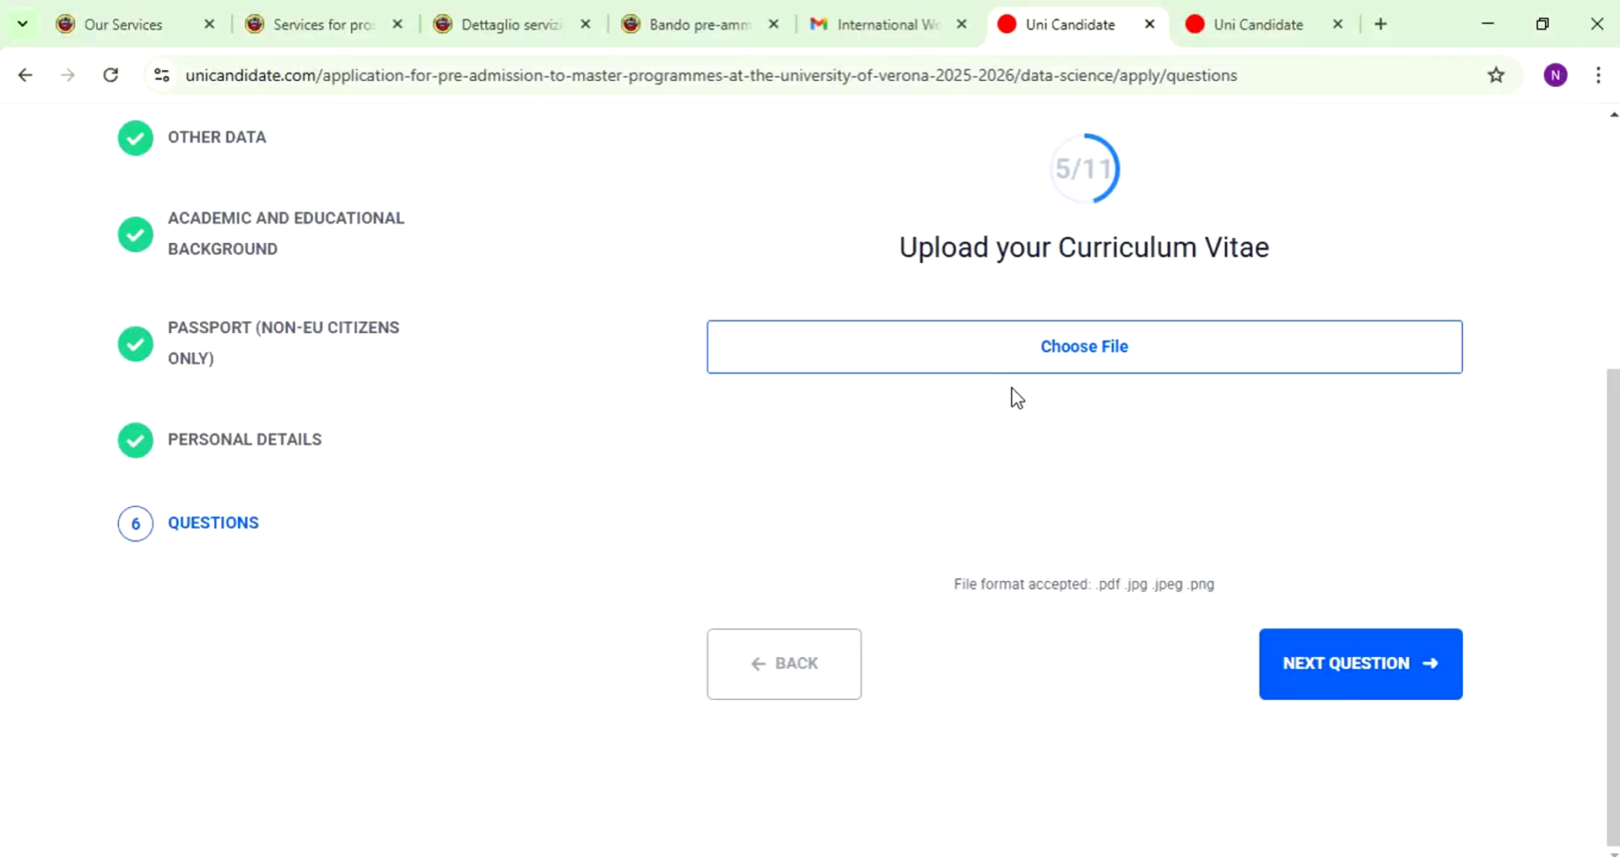
pyautogui.click(1382, 663)
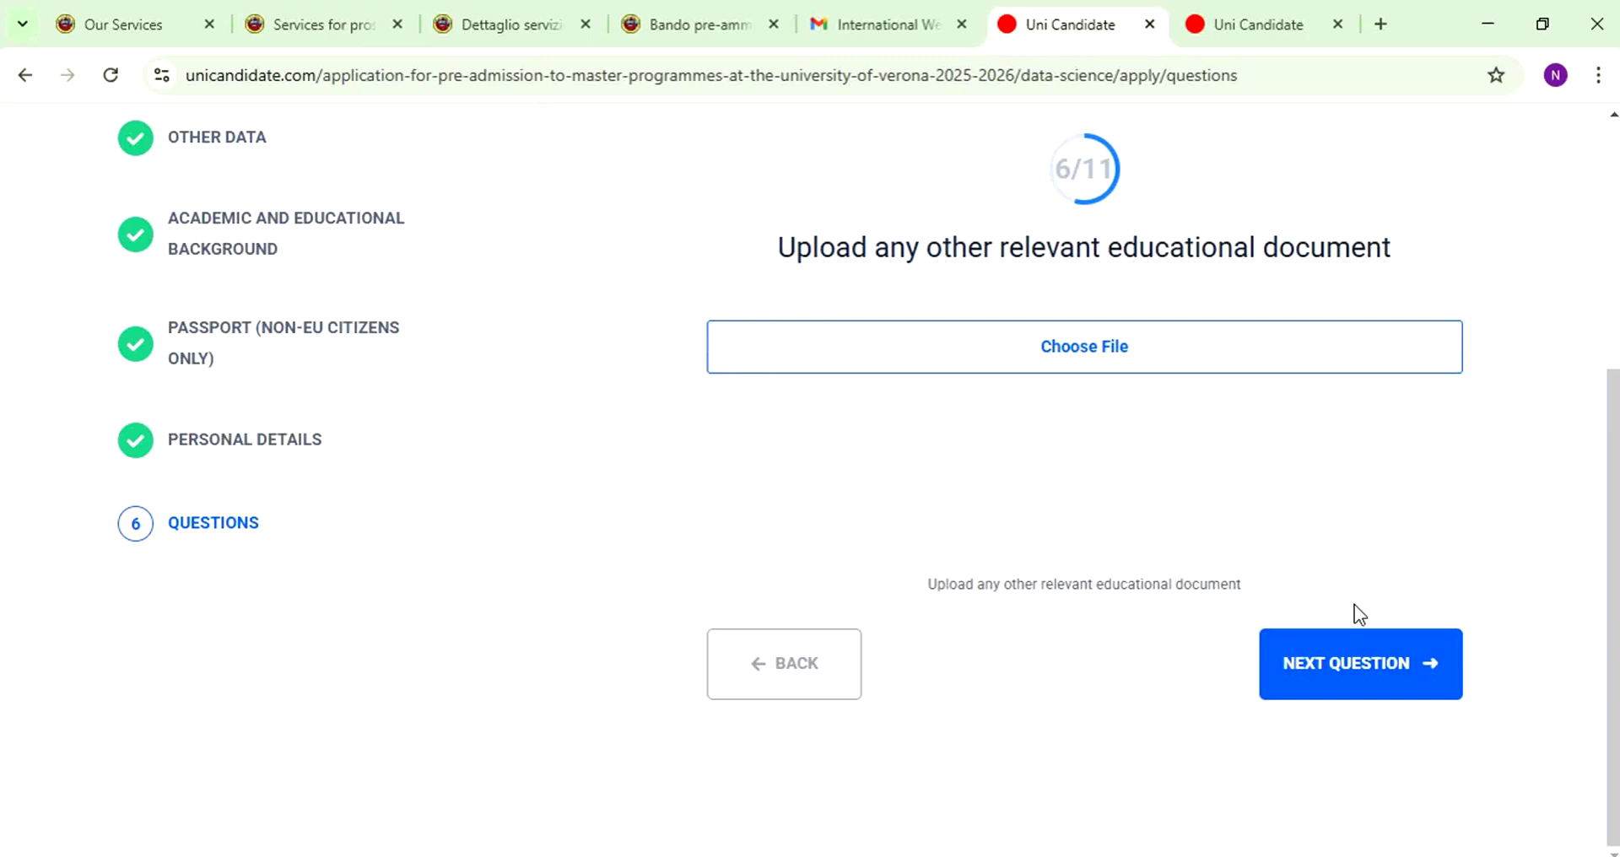
pyautogui.click(1337, 657)
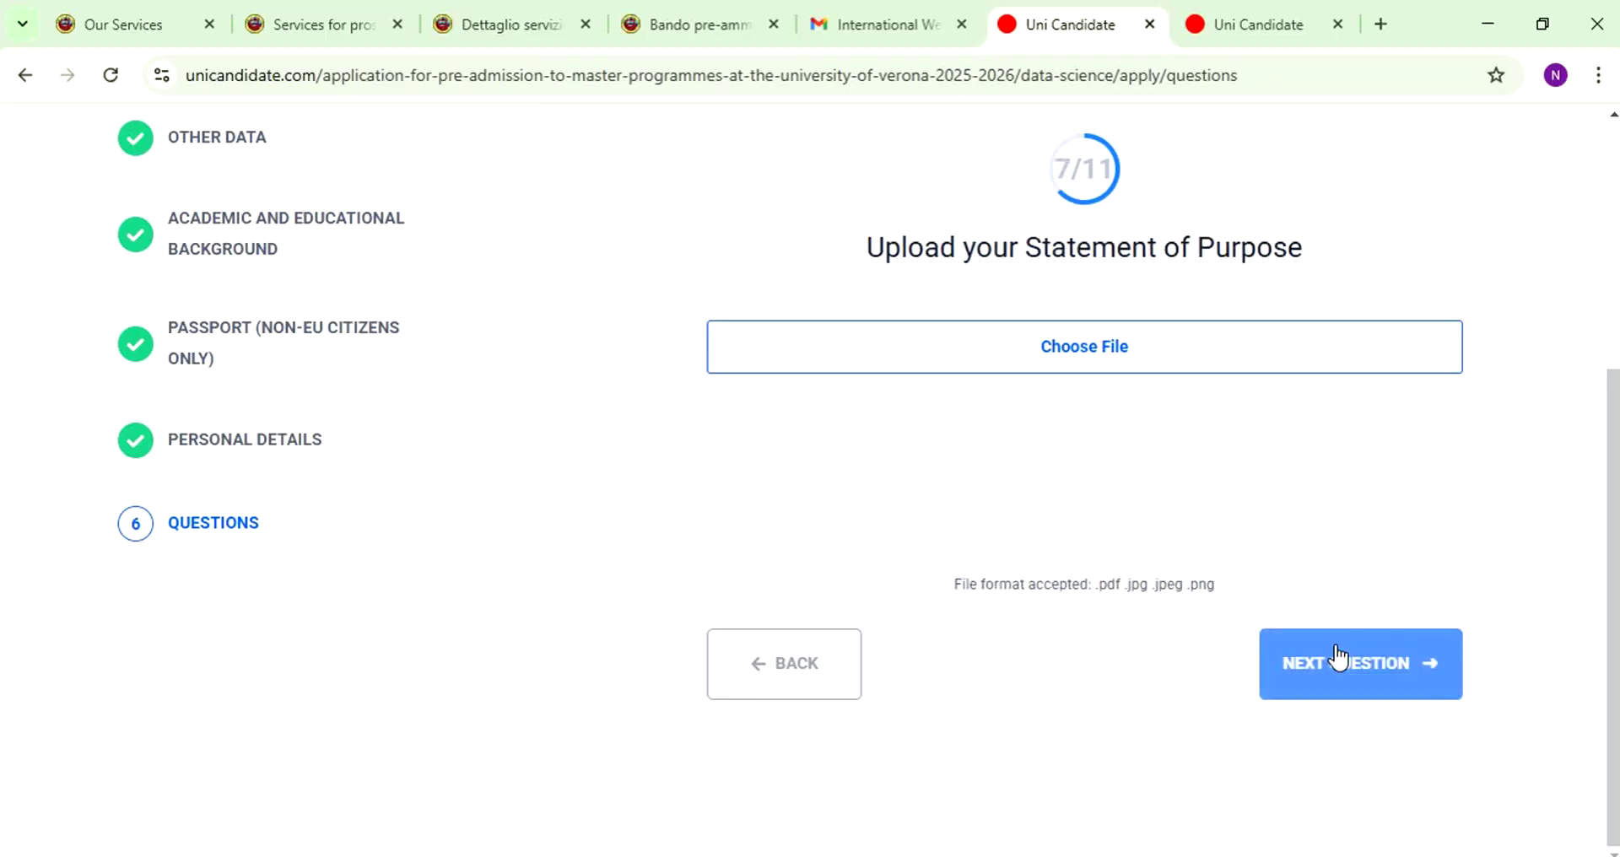
# - Attach the Dark Modern Travel Channel Youtube Banner (6) file as the Statement of Purpose
pyautogui.click(1007, 338)
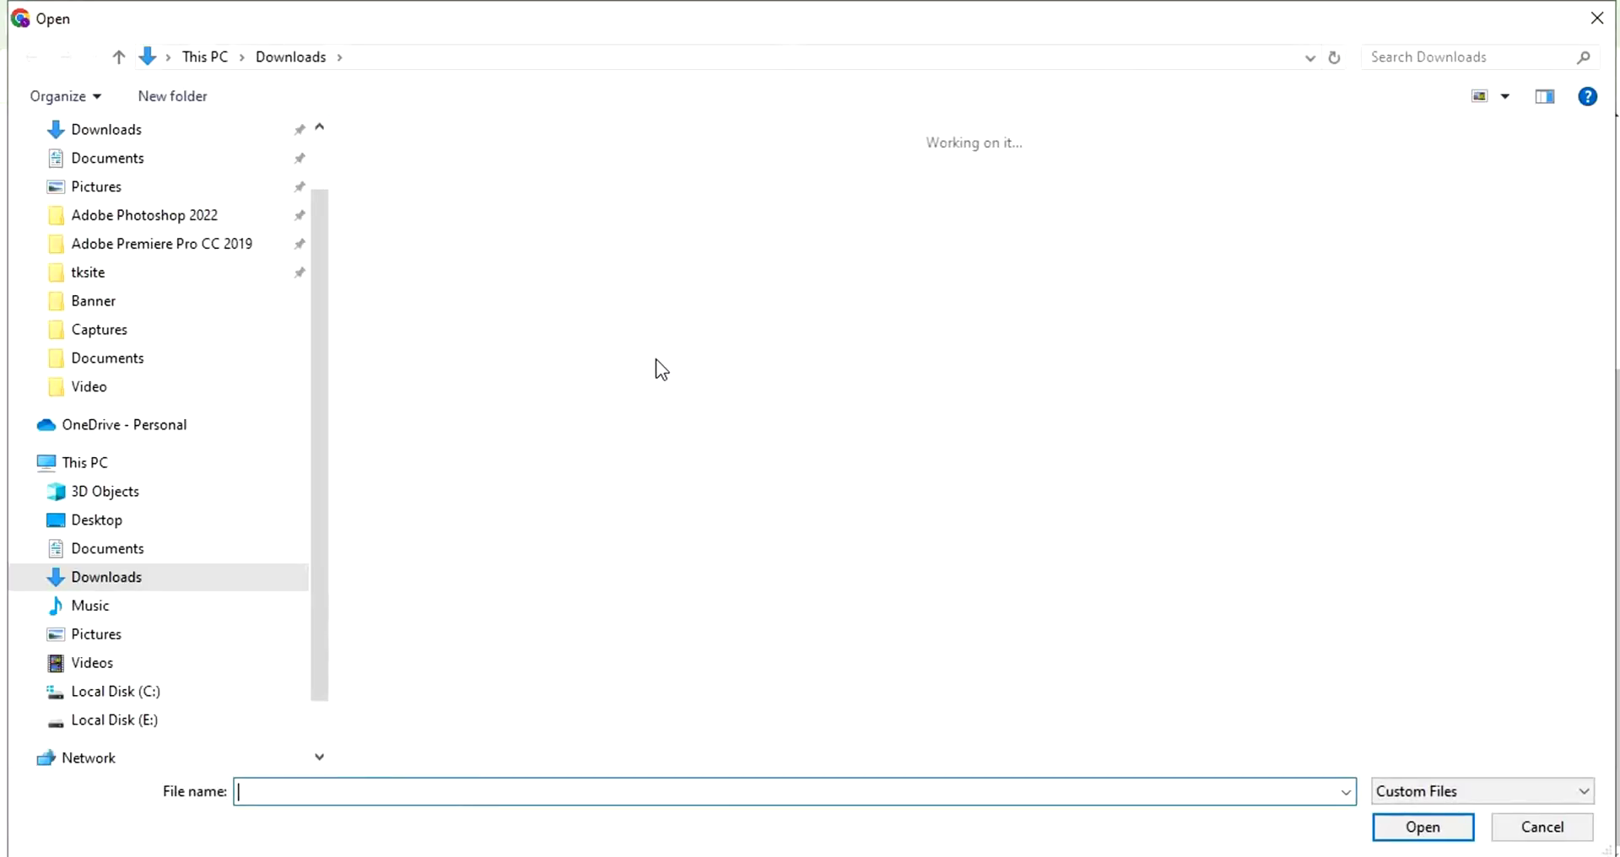
pyautogui.click(469, 262)
pyautogui.doubleClick(495, 352)
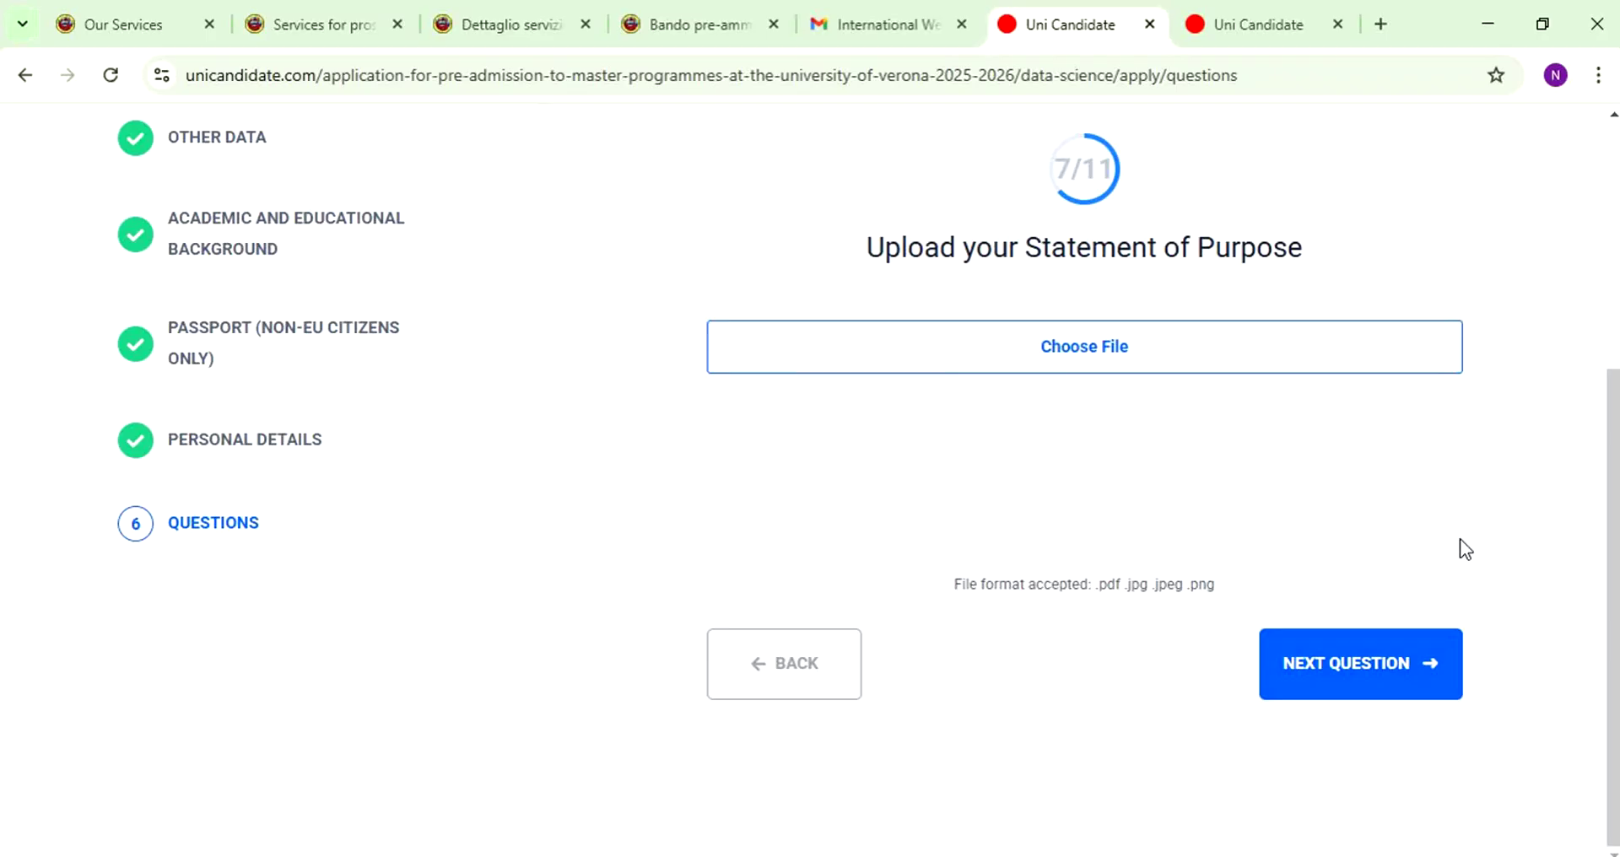
pyautogui.click(1372, 658)
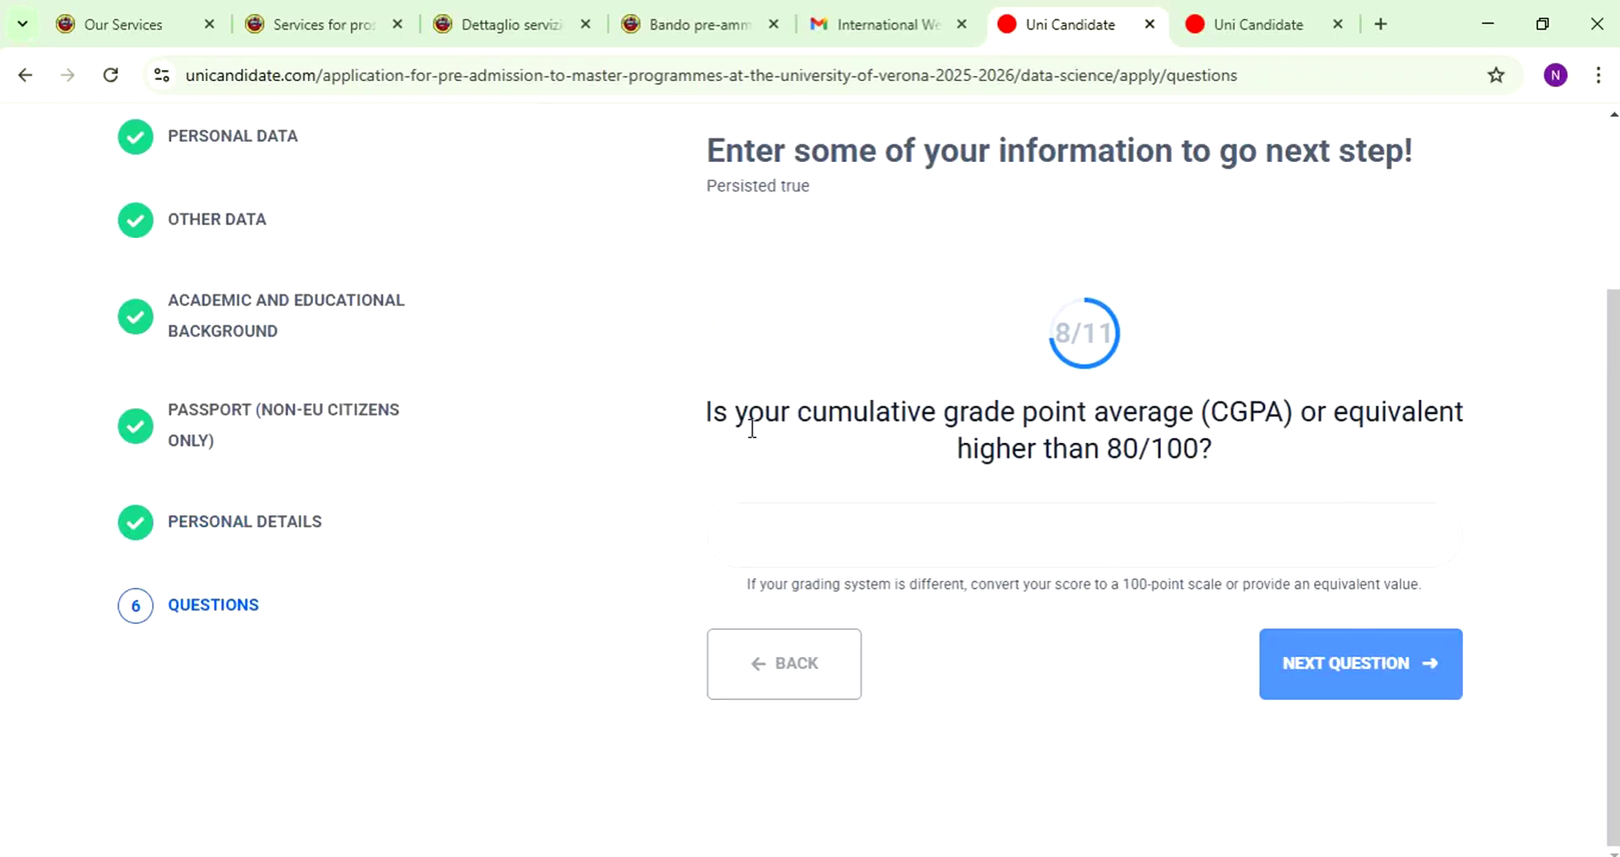
# - Review the CGPA question's 80/100 threshold and grading conversion hint
pyautogui.moveTo(1083, 449); pyautogui.dragTo(1263, 456)
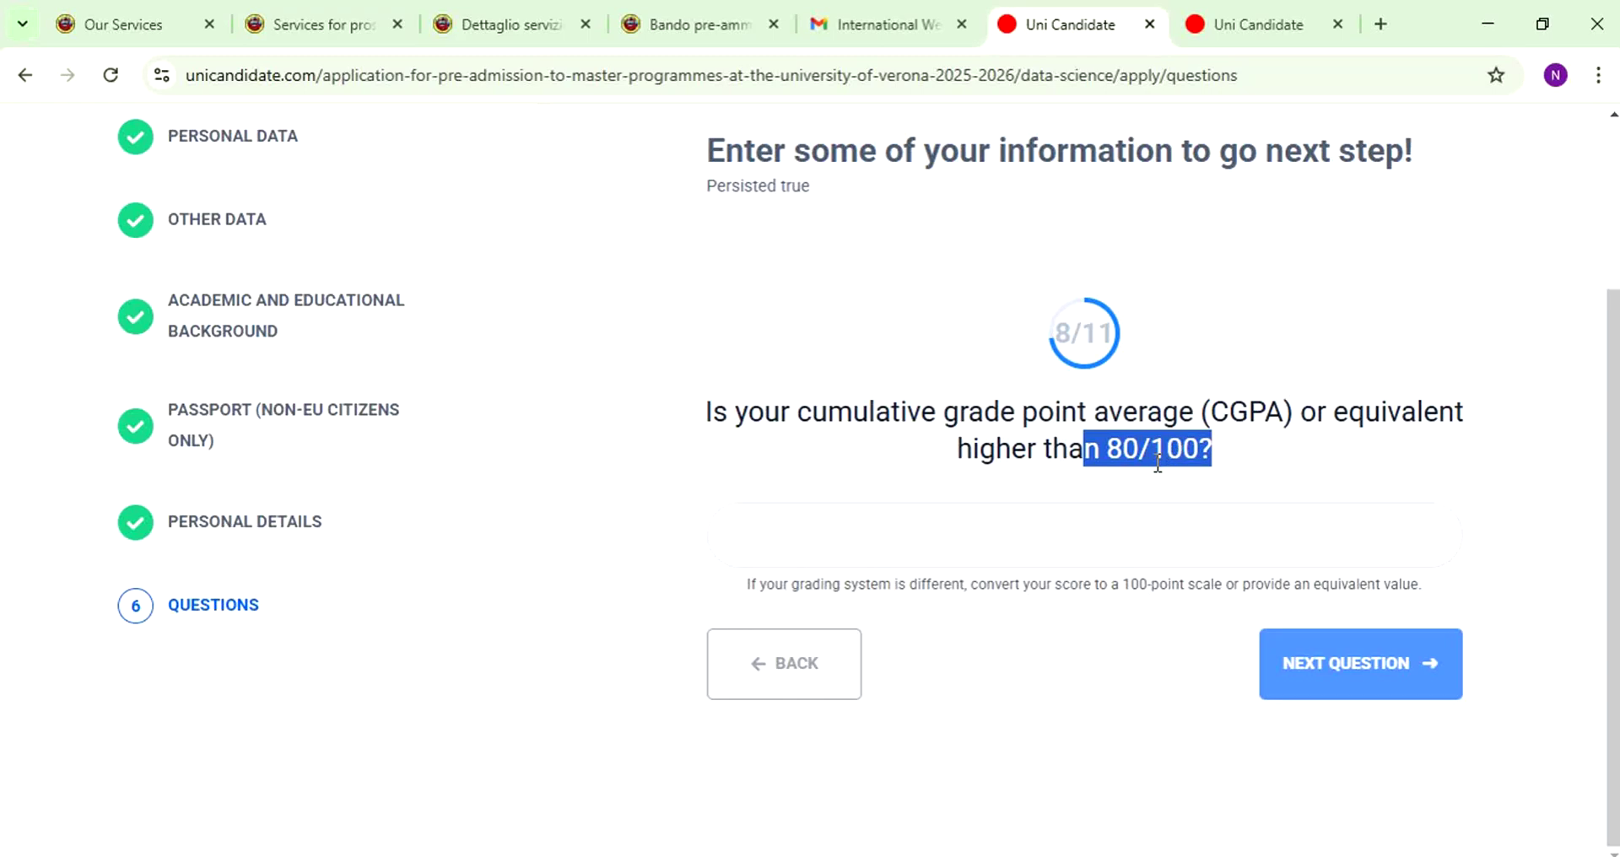
pyautogui.click(1158, 464)
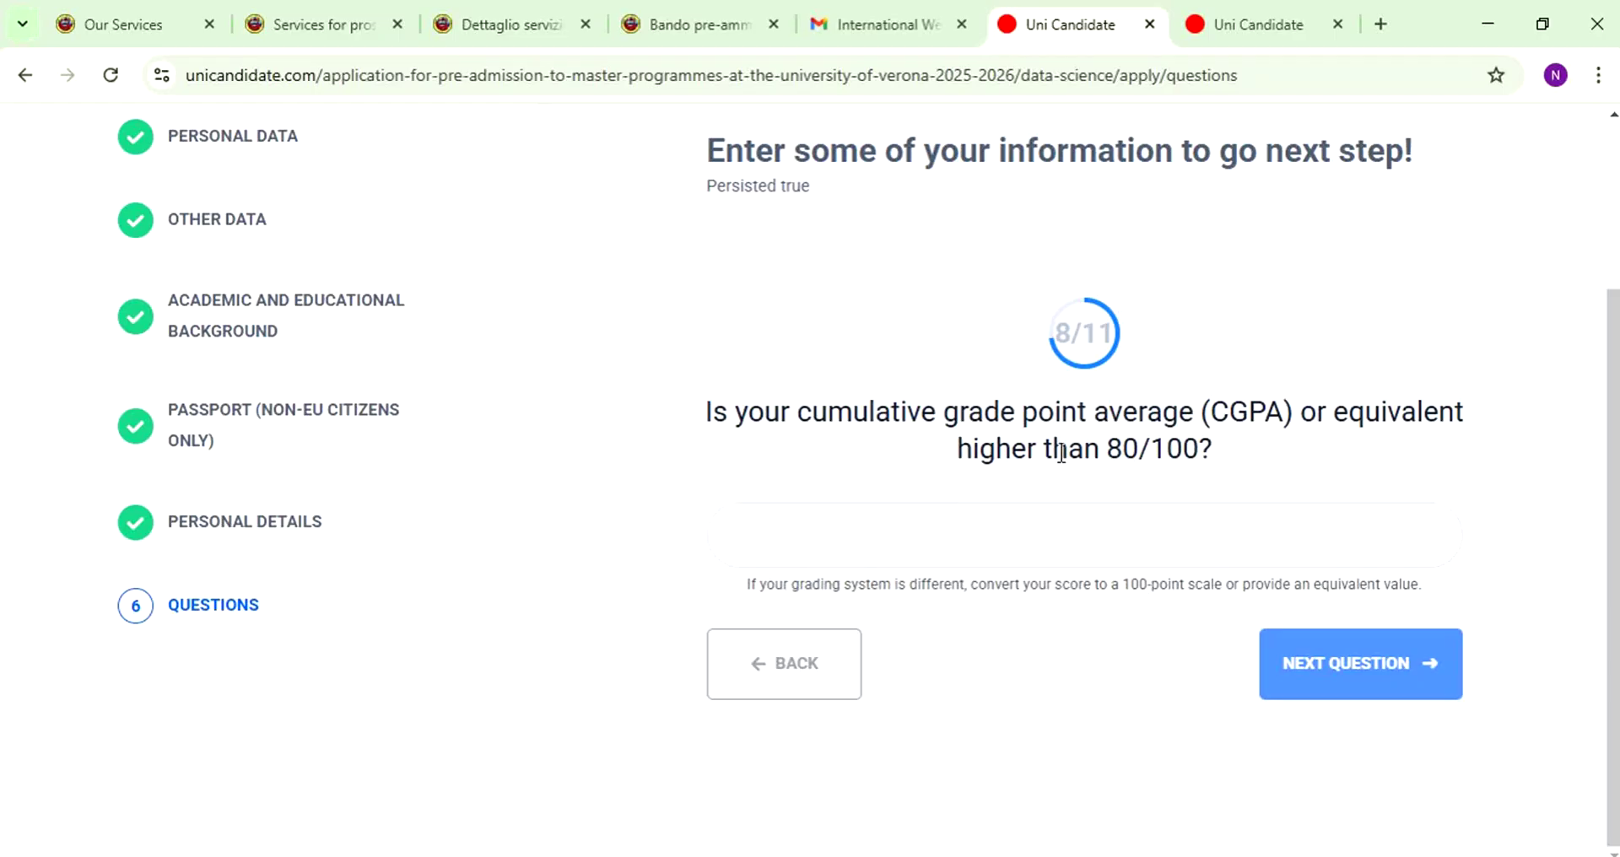
pyautogui.moveTo(1065, 450); pyautogui.dragTo(1263, 448)
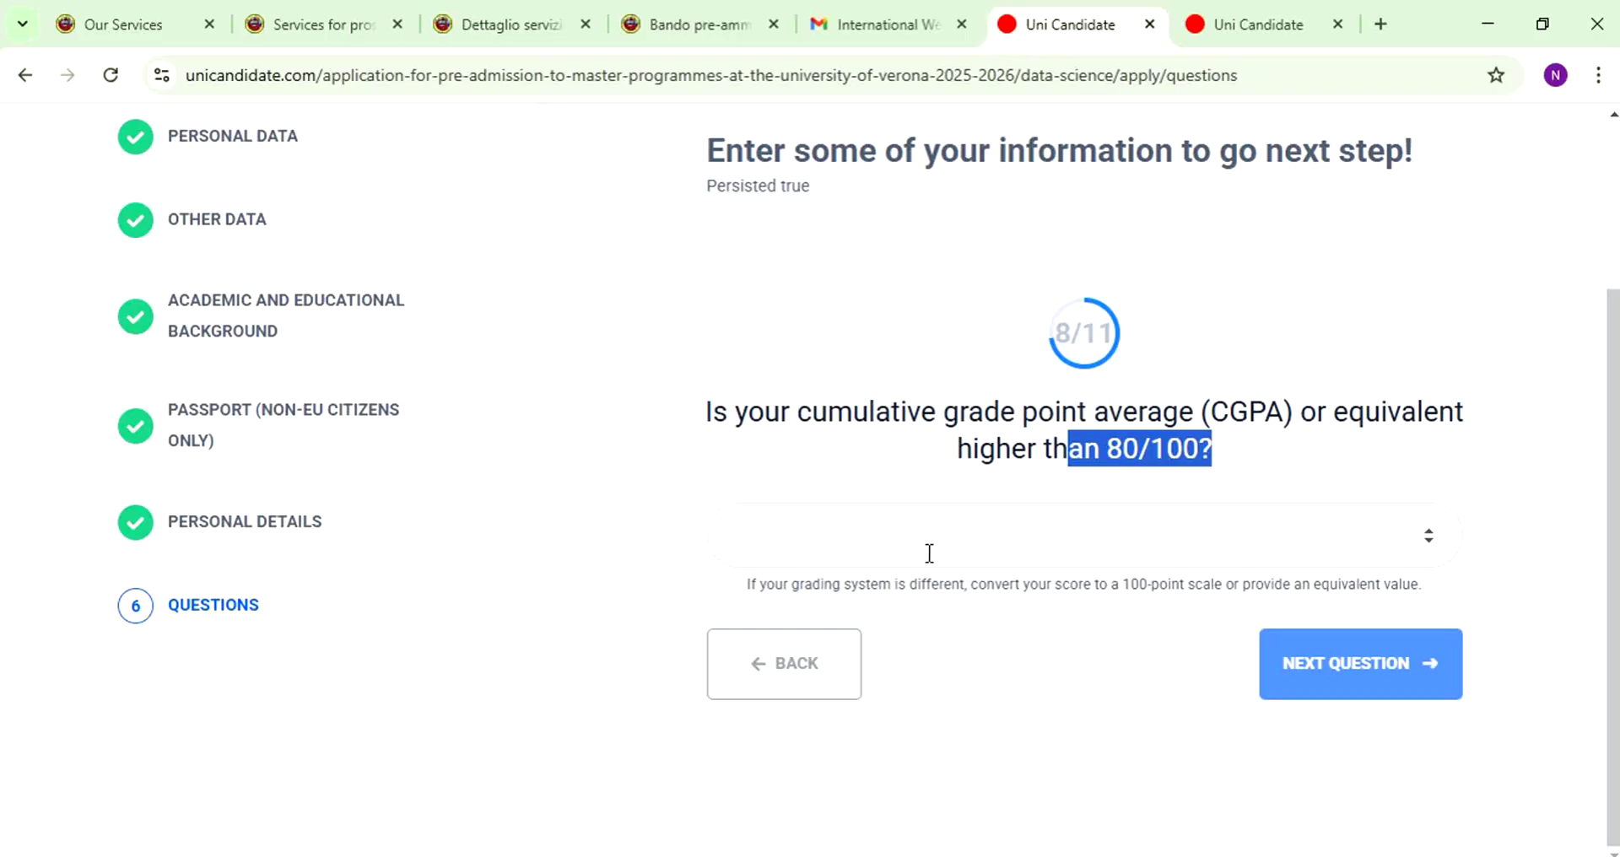
pyautogui.moveTo(784, 585); pyautogui.dragTo(1010, 595)
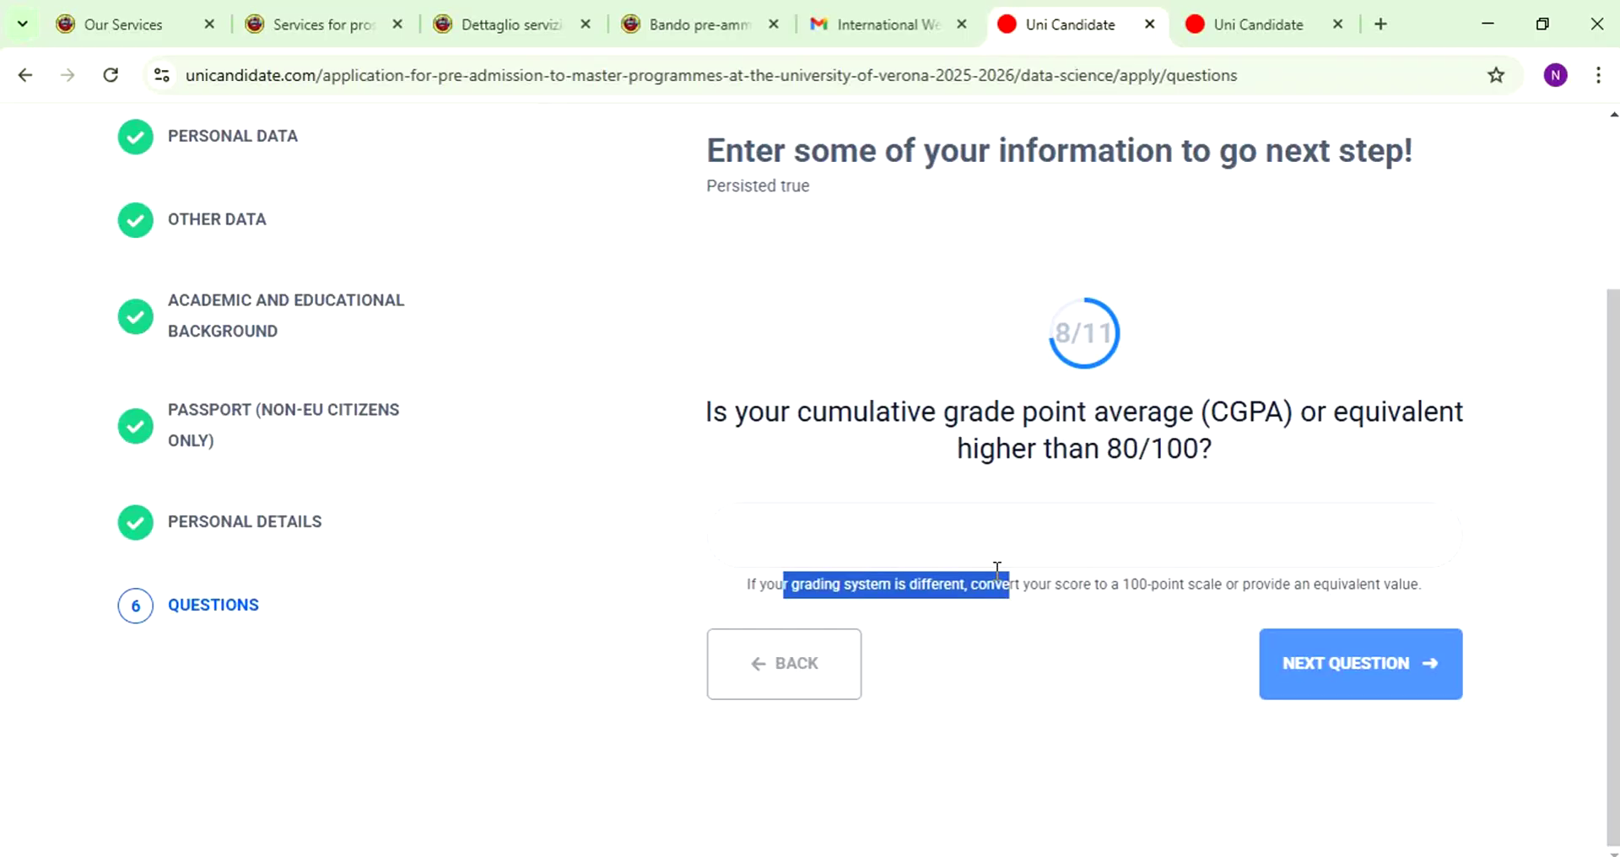
pyautogui.click(855, 458)
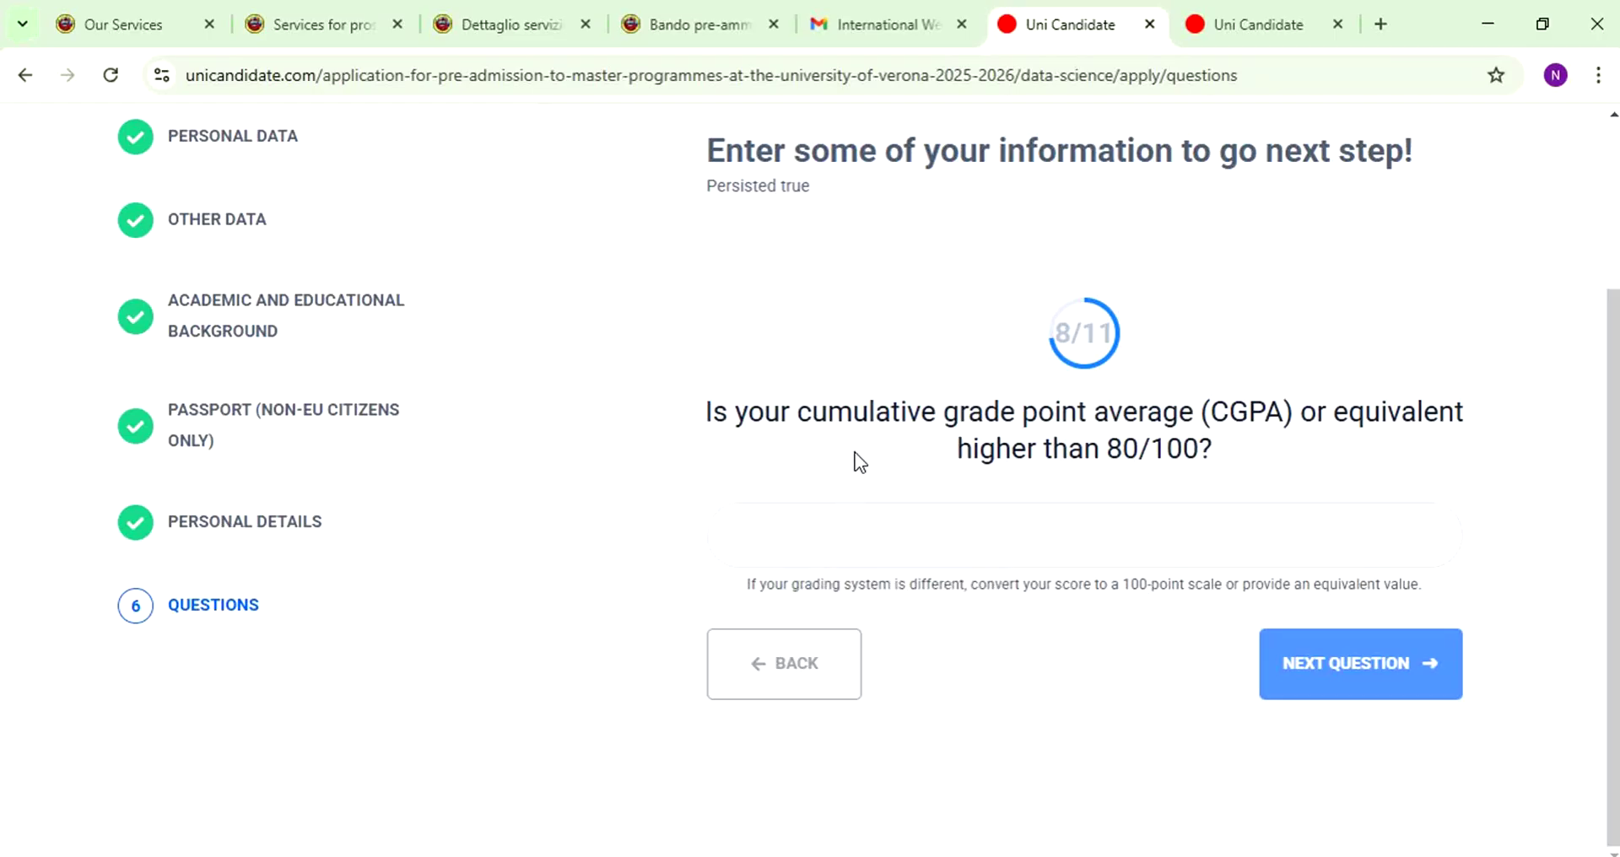
# - Enter a CGPA of 80 after 75 is rejected as outside the 80-100 range
pyautogui.click(947, 534)
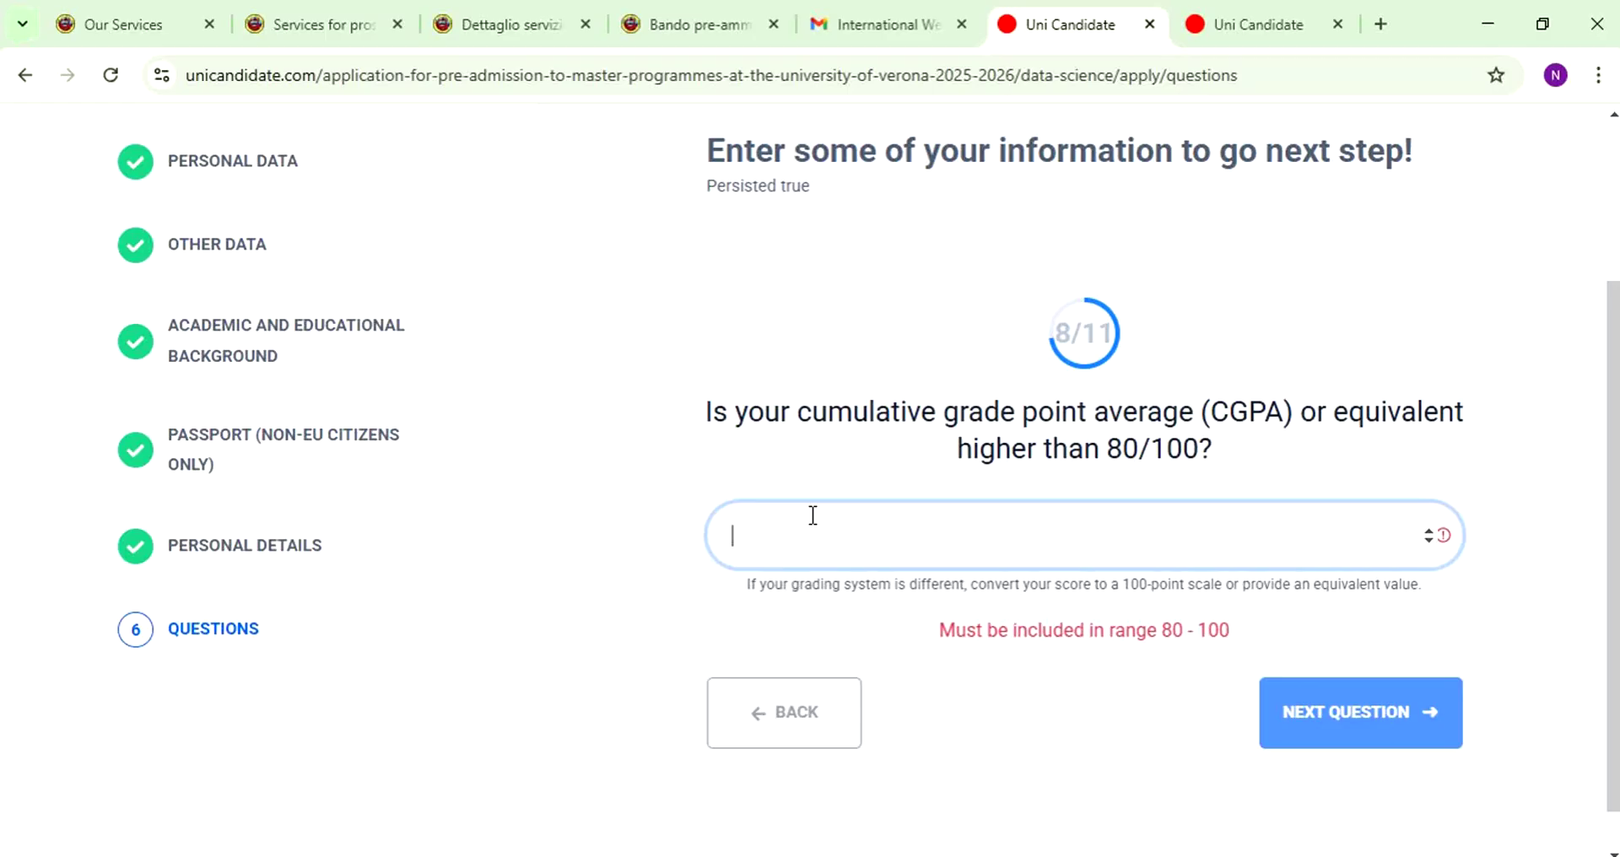
pyautogui.write('75')
pyautogui.moveTo(1010, 641); pyautogui.dragTo(1233, 687)
pyautogui.click(1325, 716)
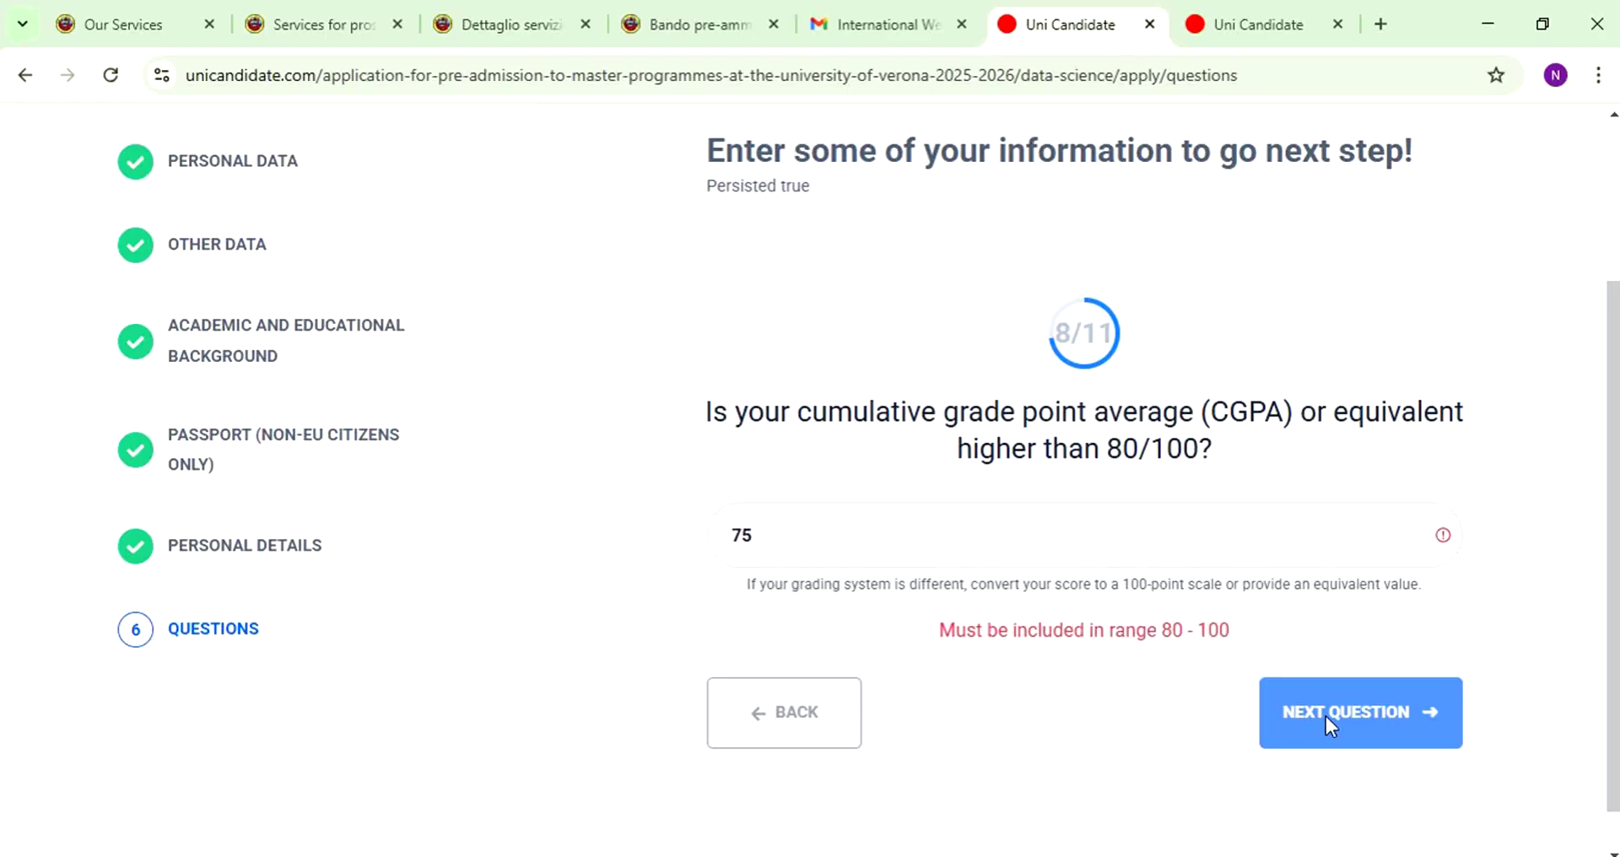
pyautogui.click(766, 521)
pyautogui.write('80')
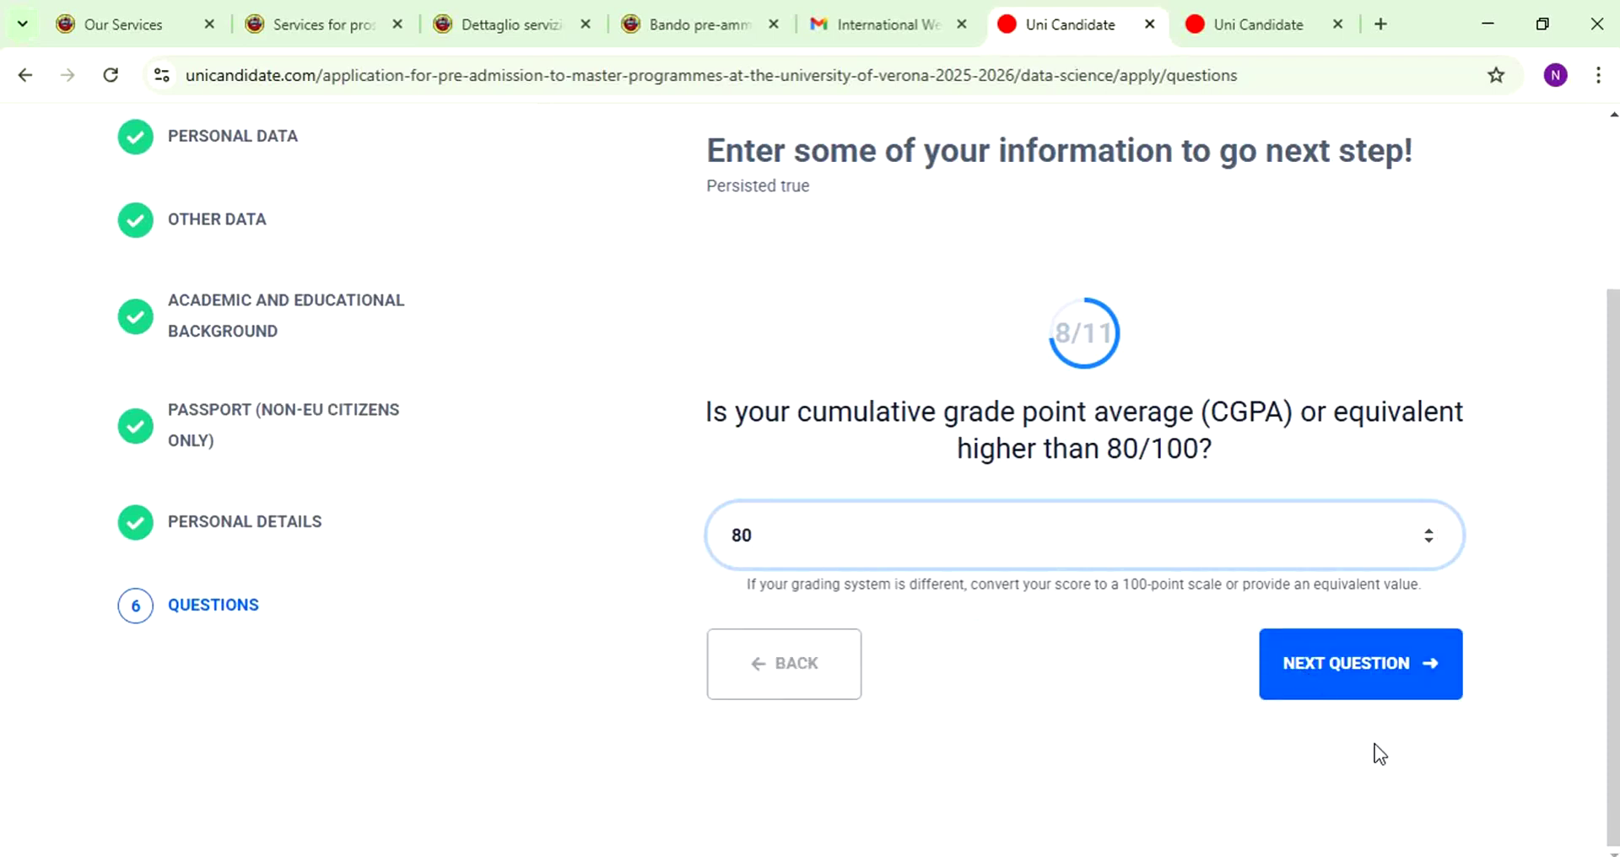
pyautogui.click(1353, 679)
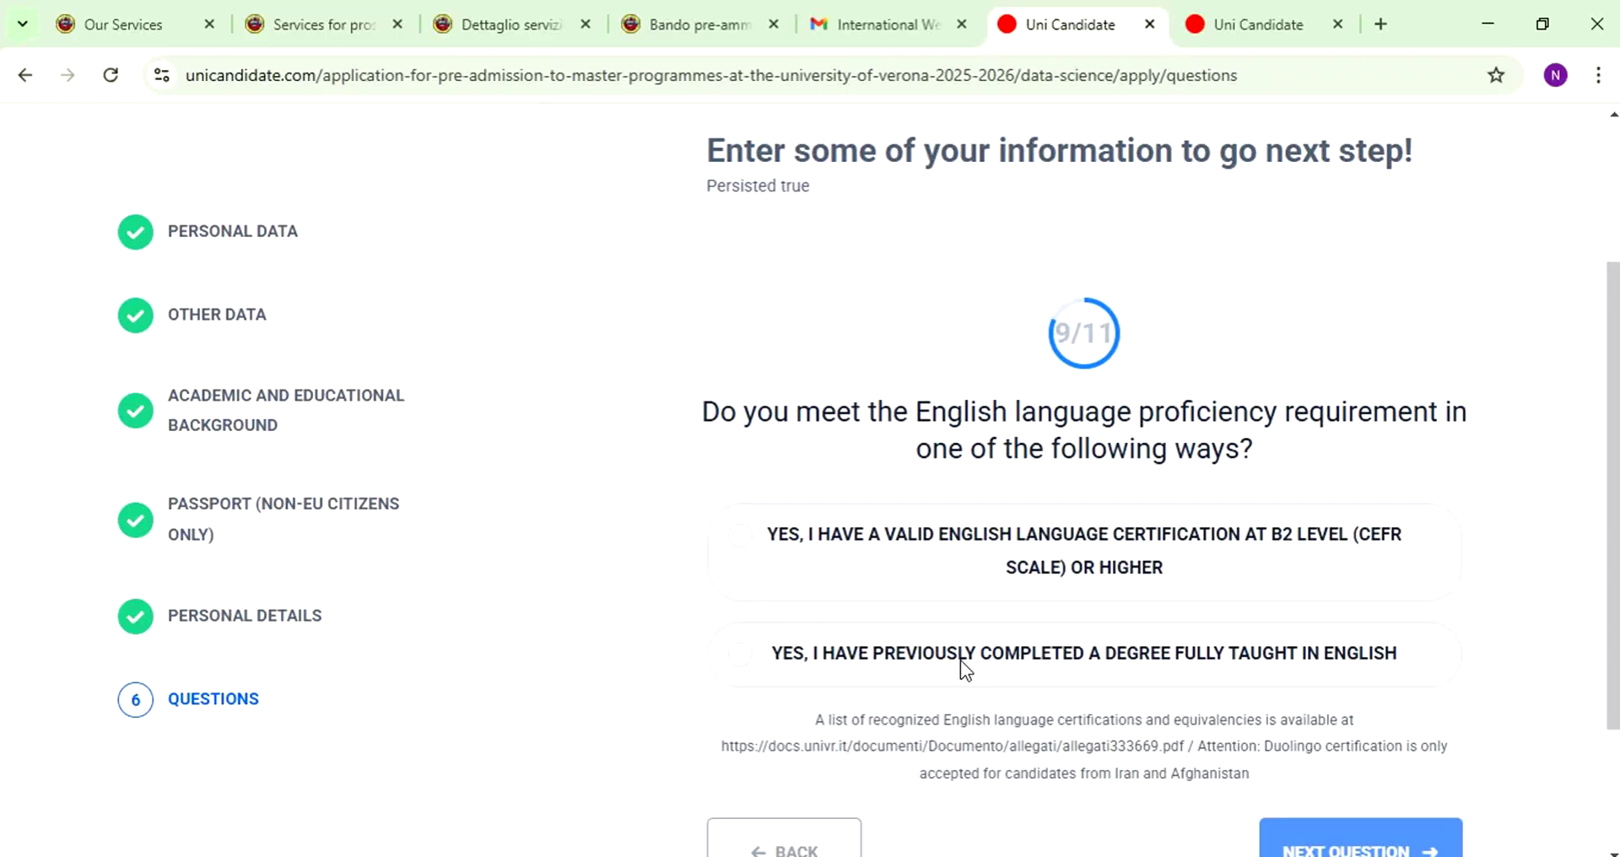
# - Declare a prior degree fully taught in English and attach the Dark Modern Travel Channel Youtube Banner (6) file as evidence
pyautogui.click(960, 660)
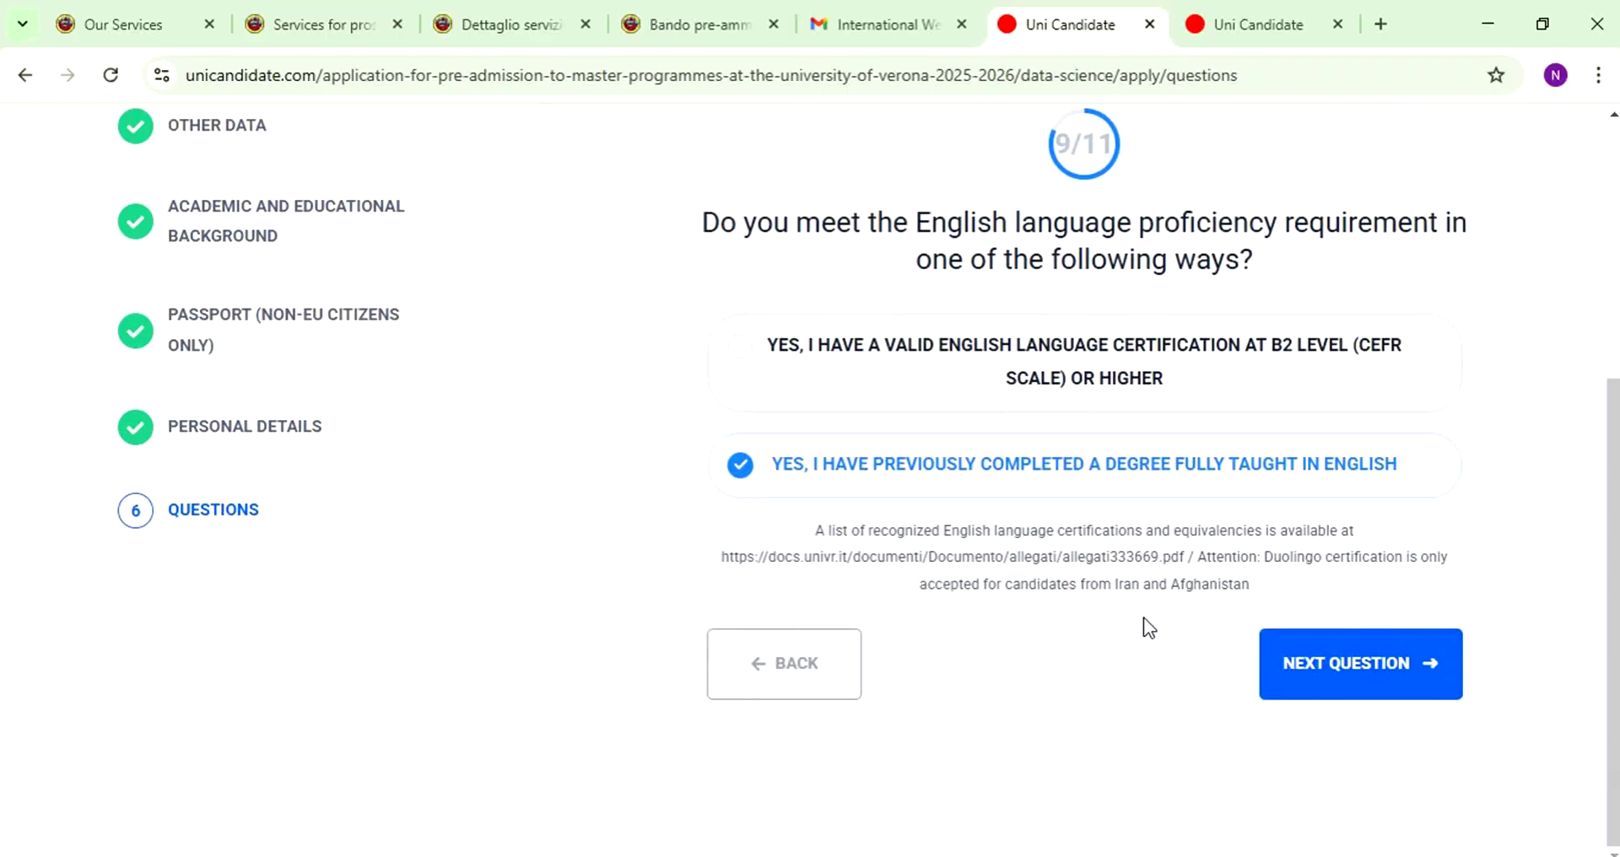
pyautogui.click(1335, 656)
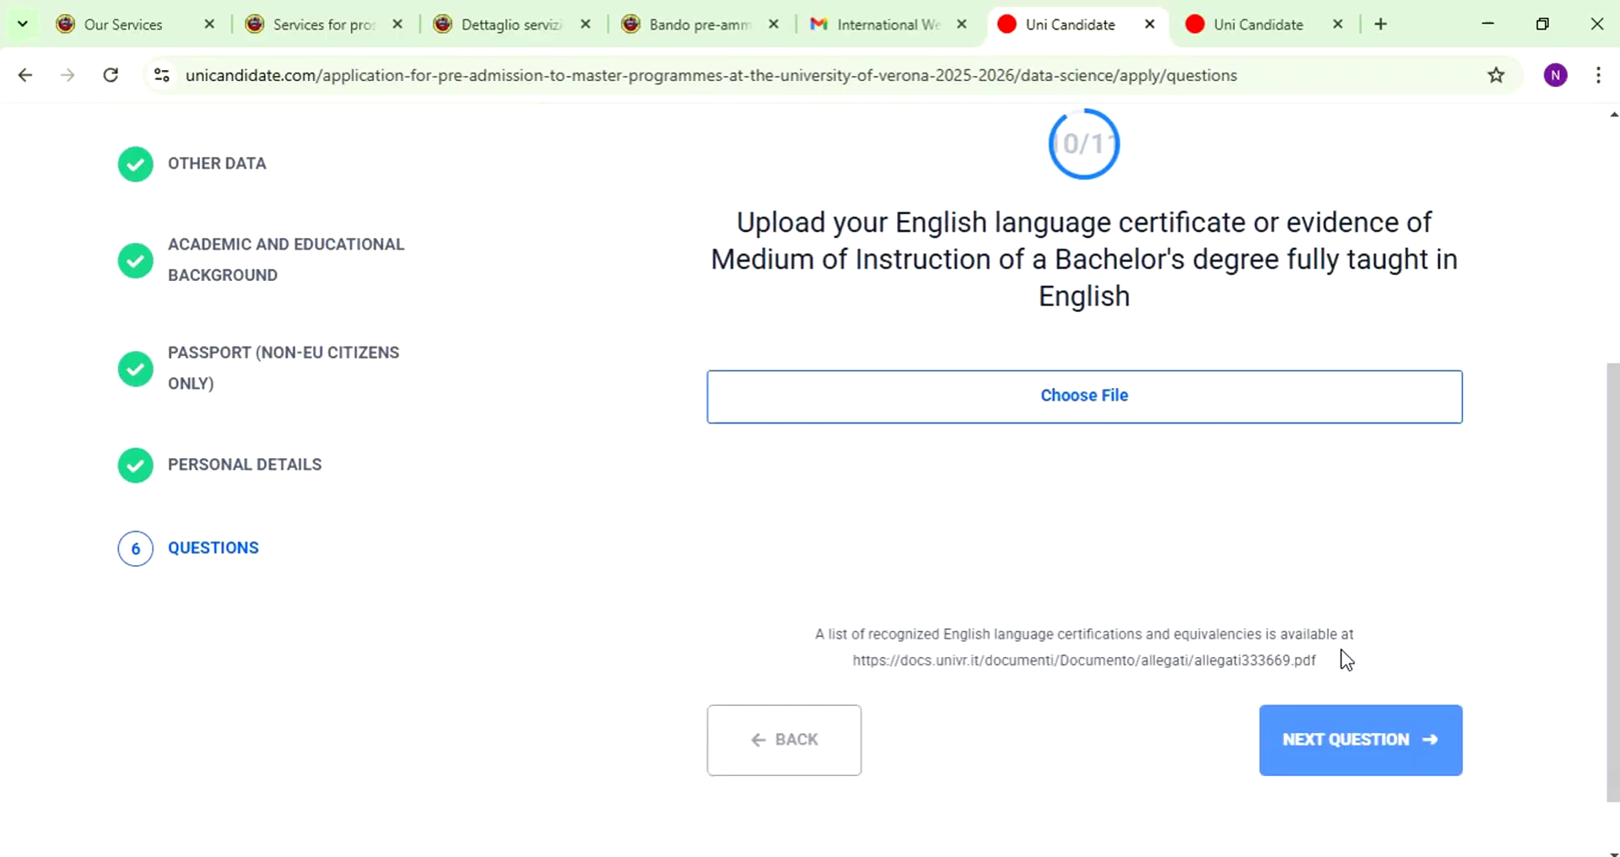
pyautogui.click(1011, 388)
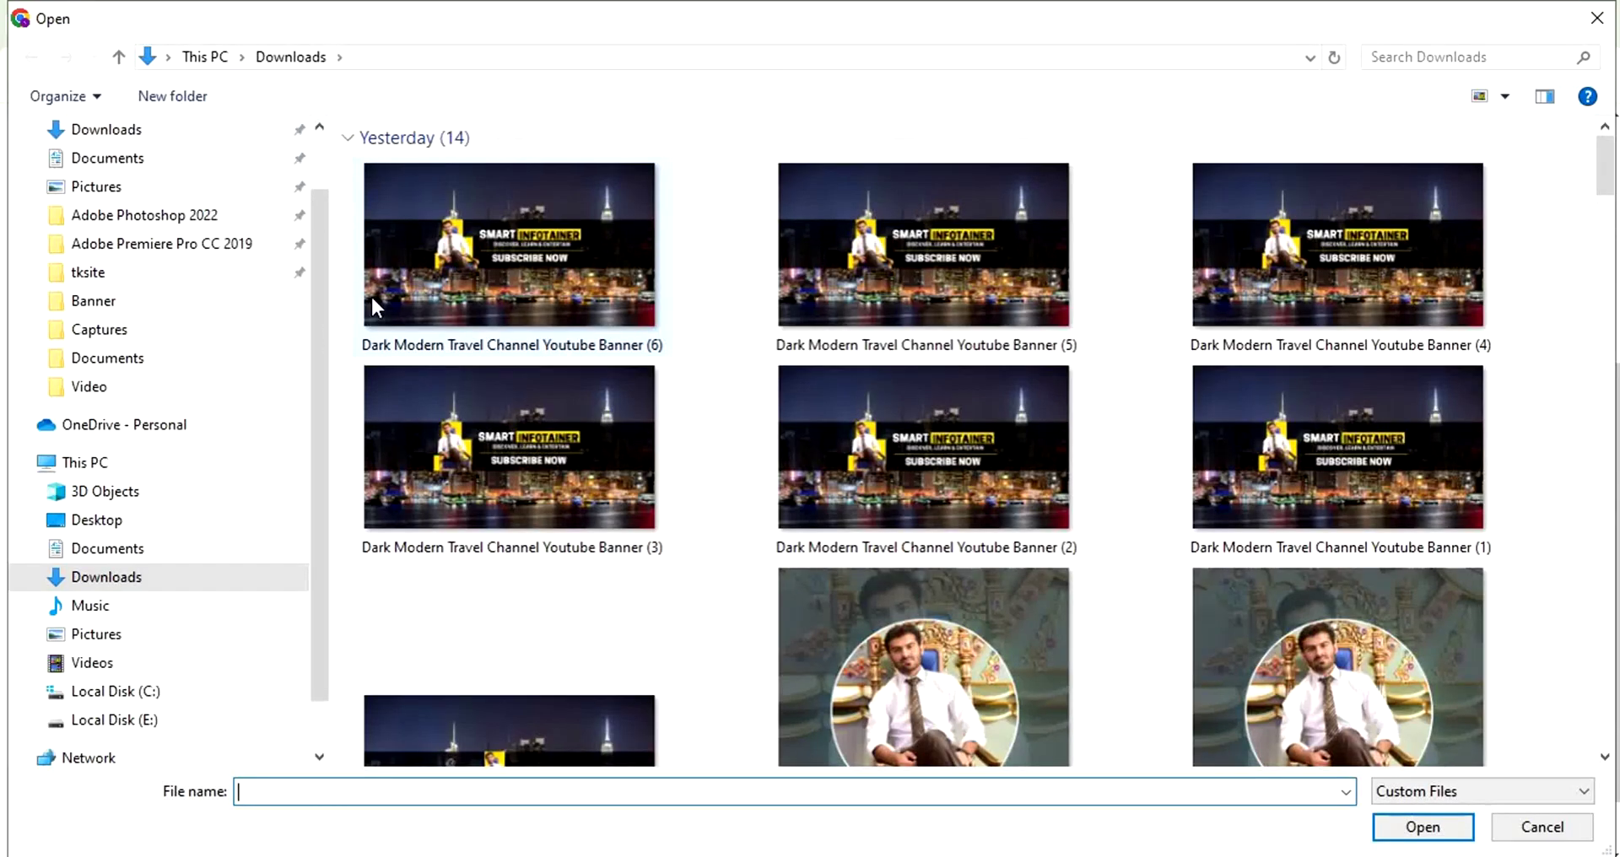
pyautogui.doubleClick(371, 296)
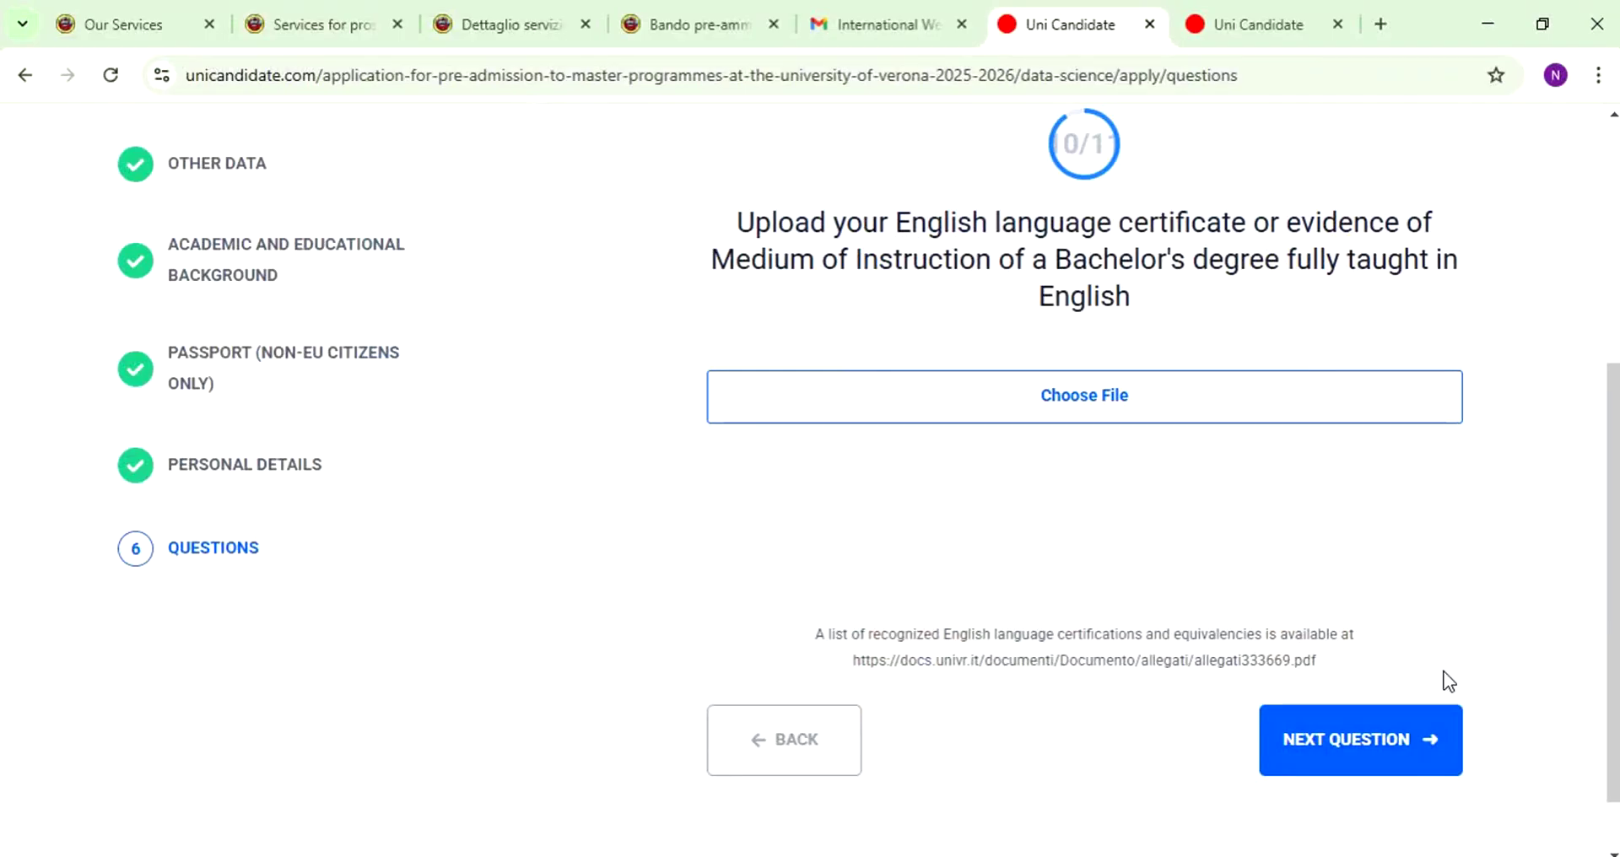
pyautogui.click(1458, 757)
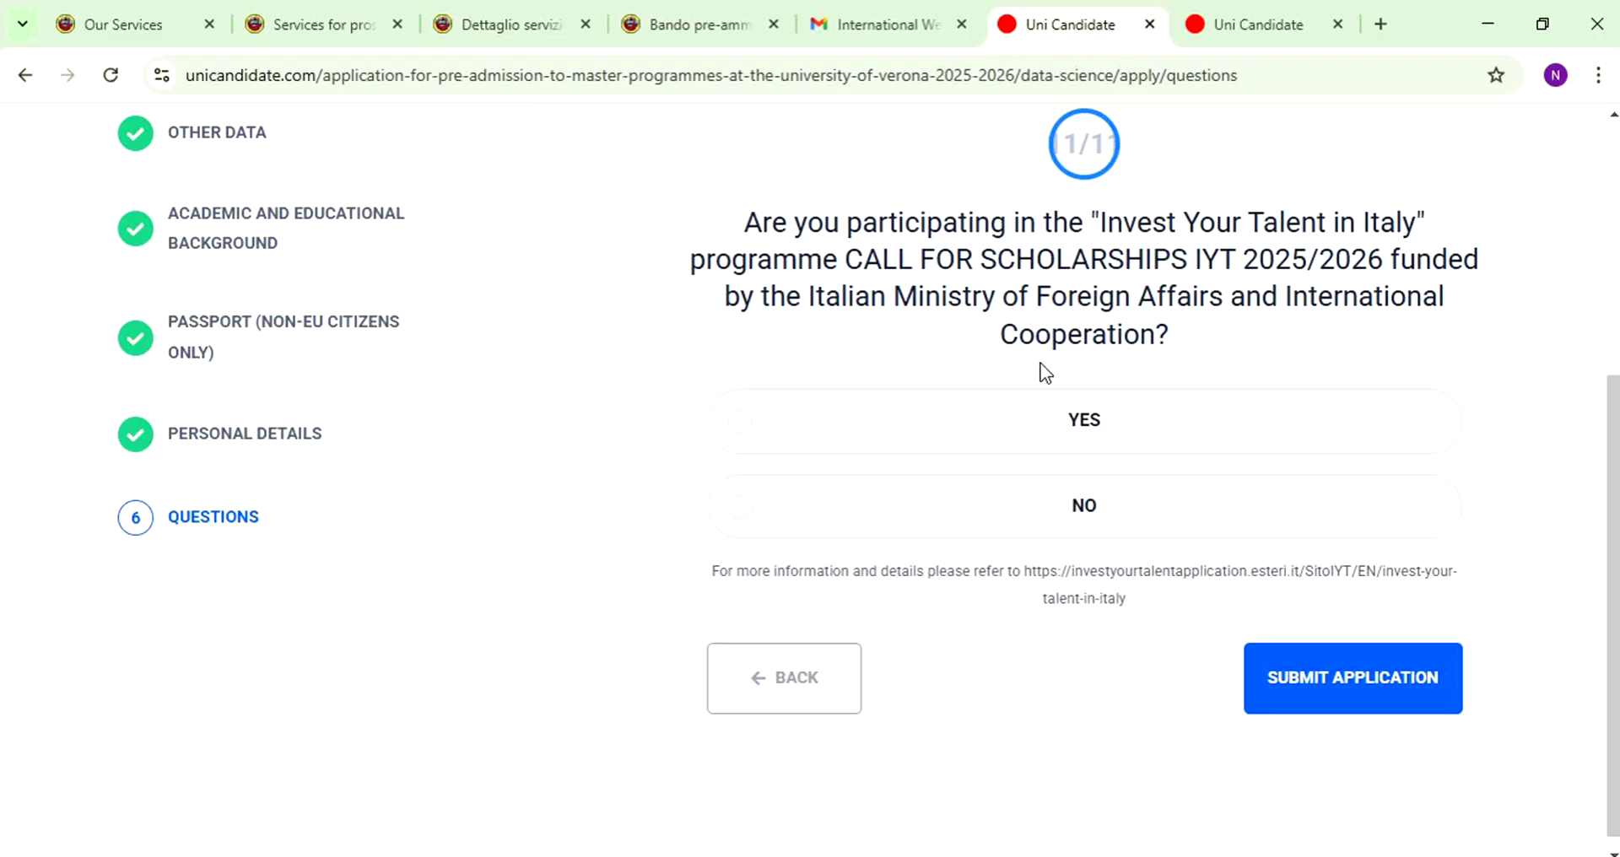
# - Select YES for the Invest Your Talent in Italy scholarship question
pyautogui.click(1132, 430)
pyautogui.scroll(5, 802, 624)
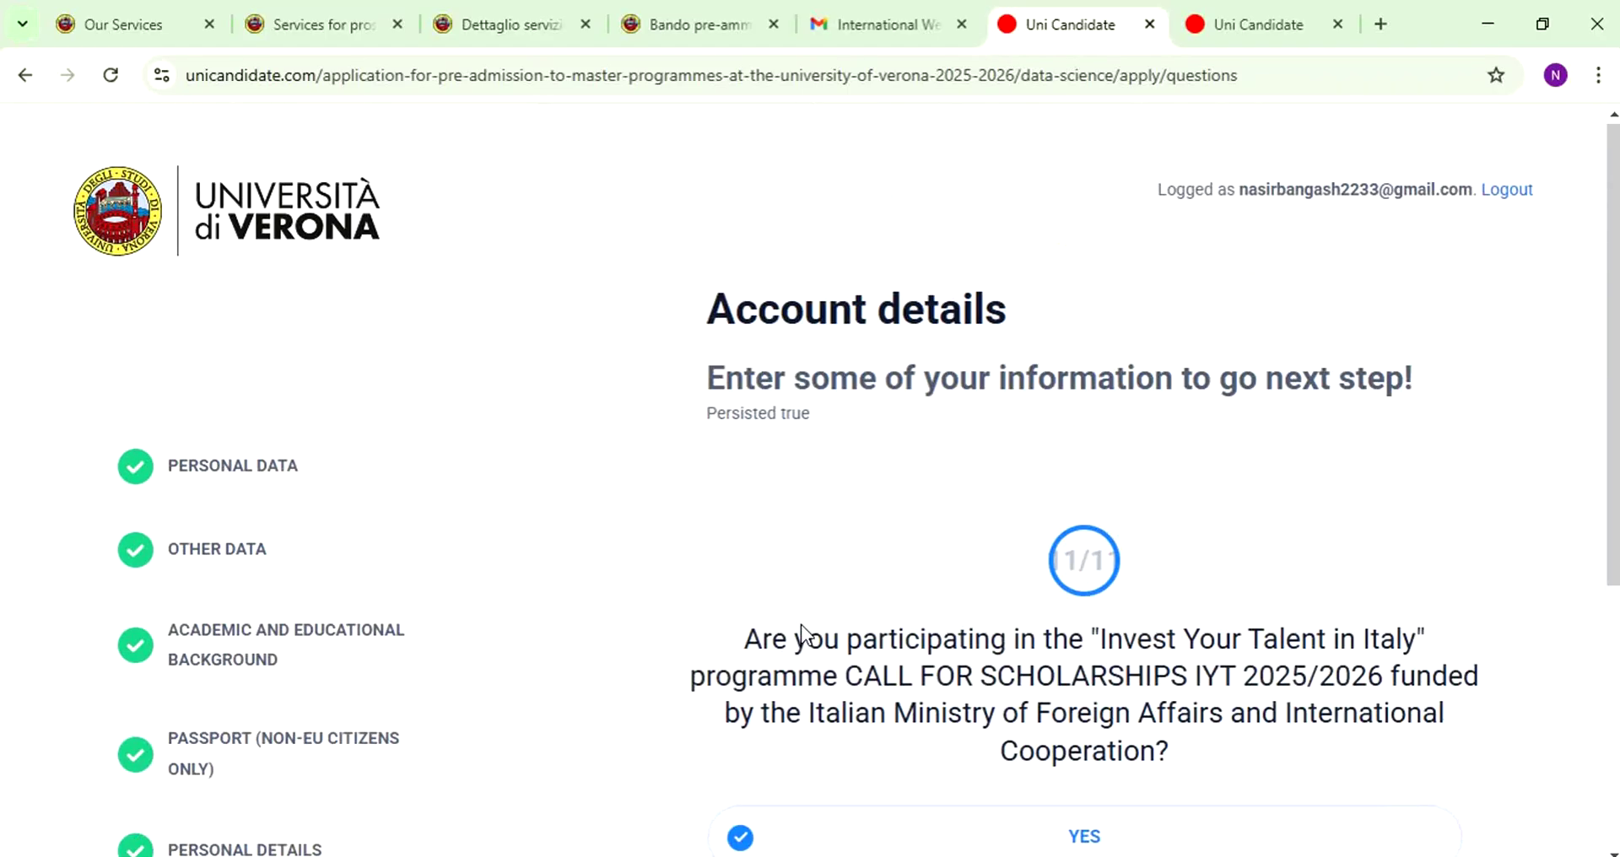